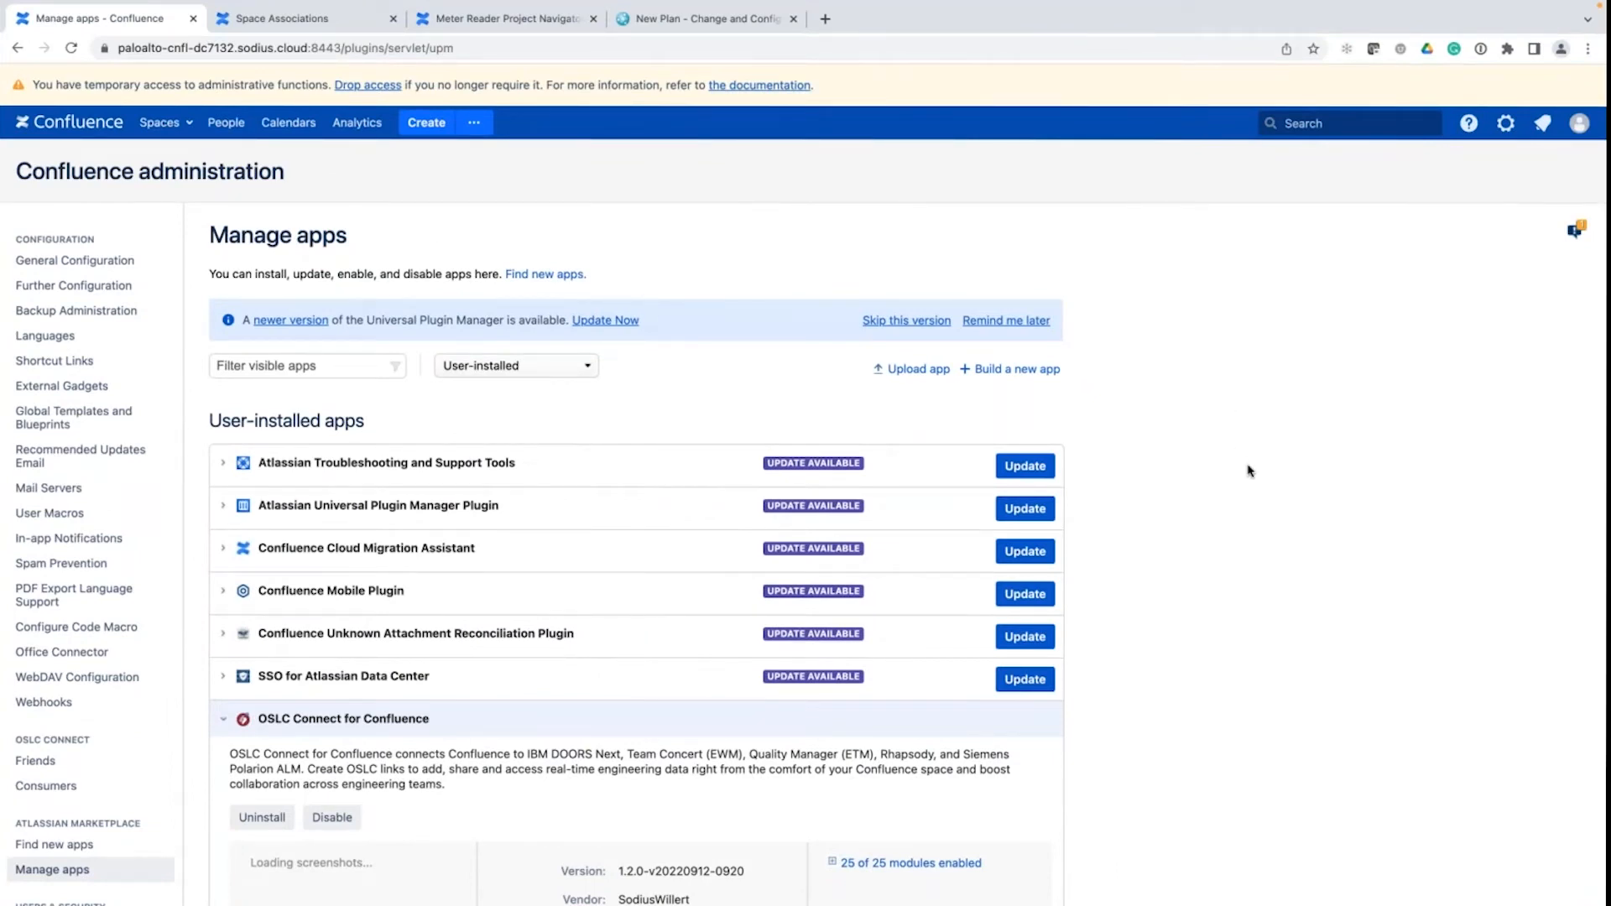
# - Review the OSLC Connect app details and the registered friends, and open the space's project associations
pyautogui.scroll(-1, 1248, 471)
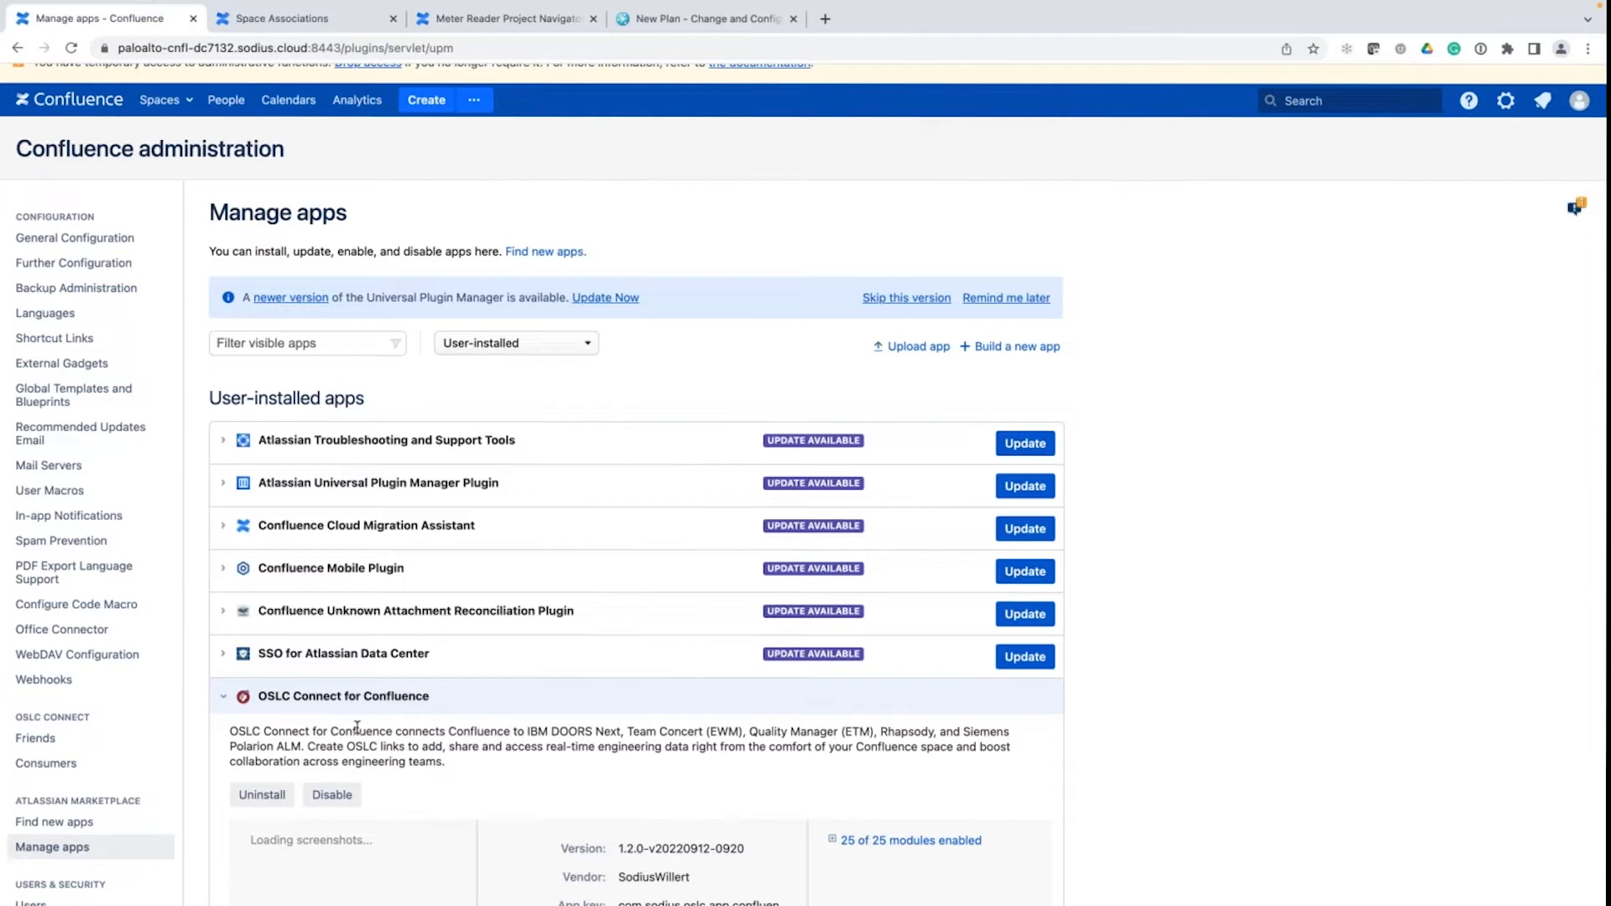
pyautogui.click(80, 743)
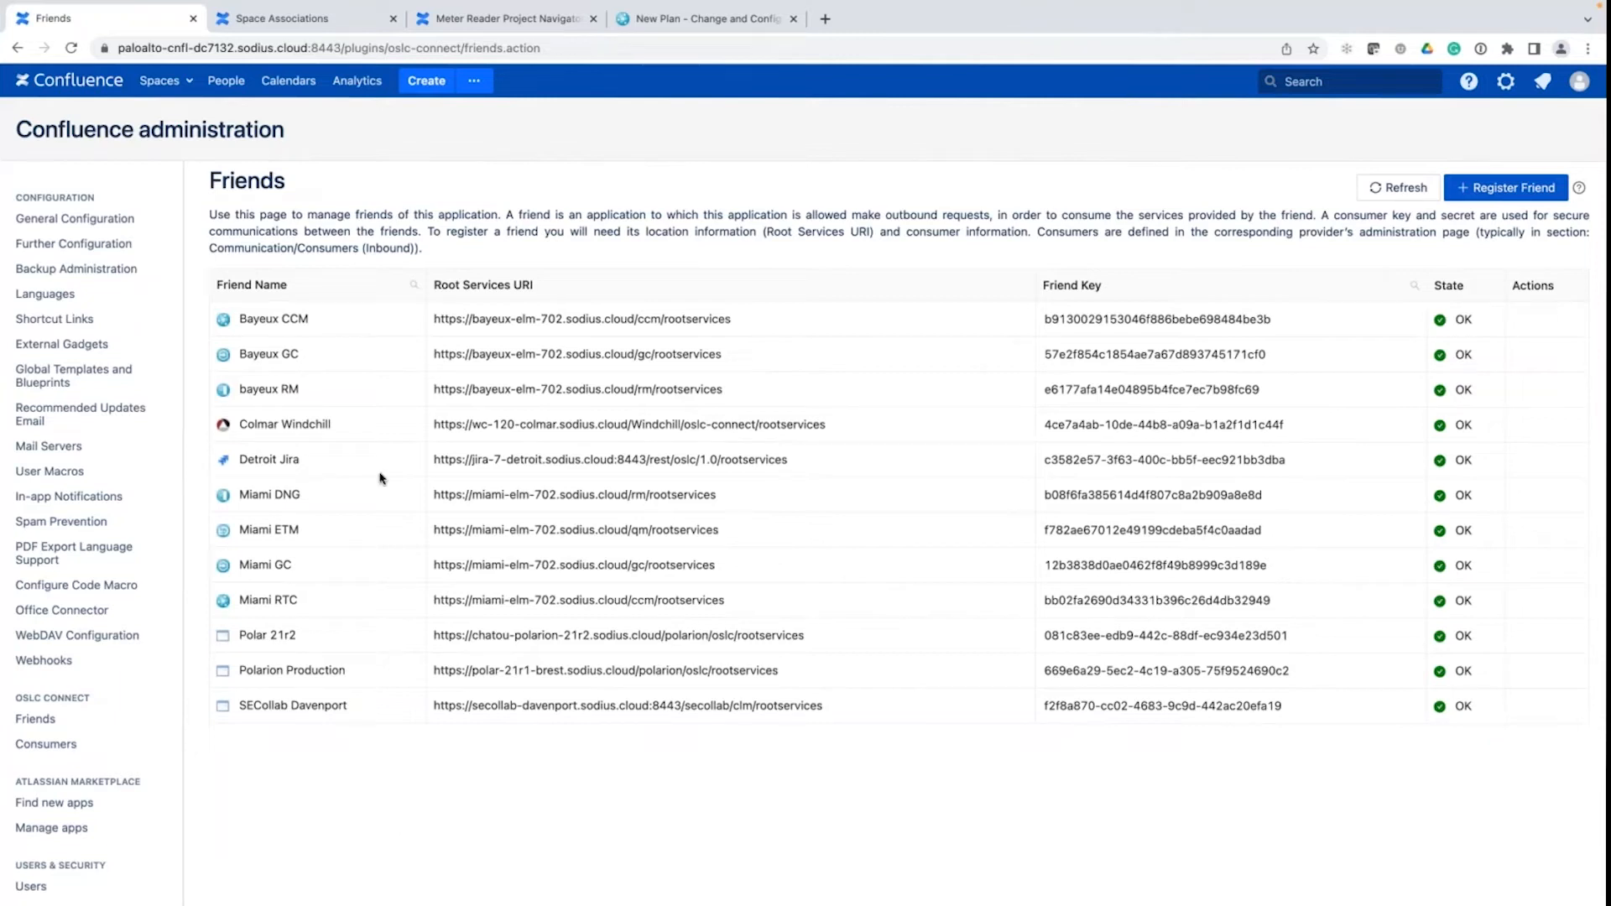
pyautogui.click(307, 28)
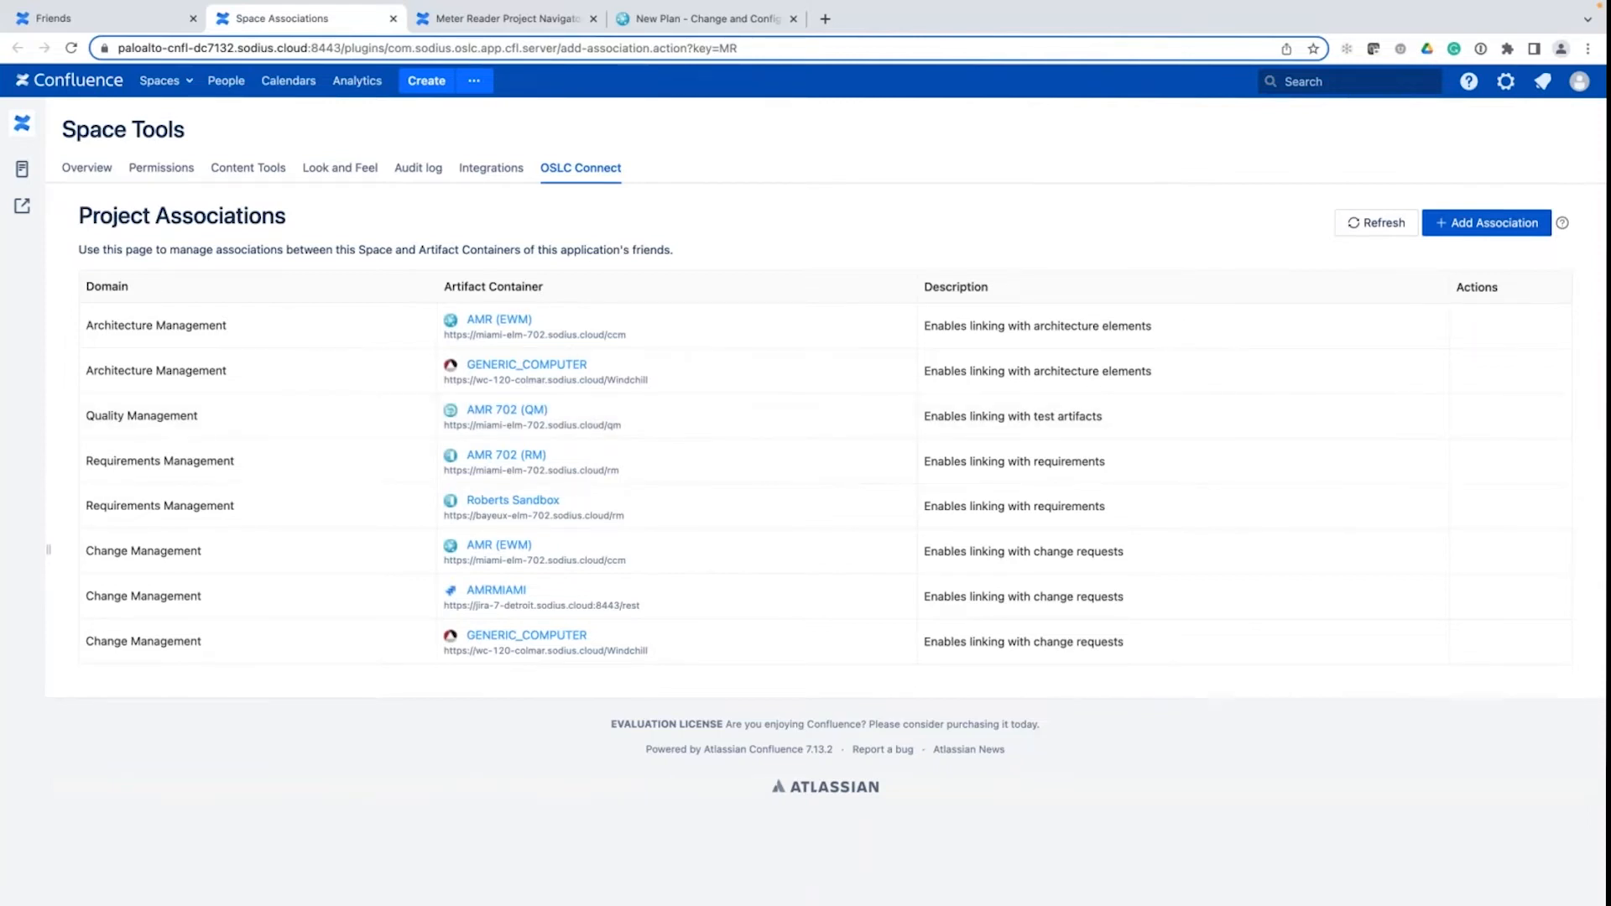
# - Switch to the Firefox window showing the Meter Reader Project Navigator page and make it full screen
pyautogui.hotkey('ctrl', 'Up')
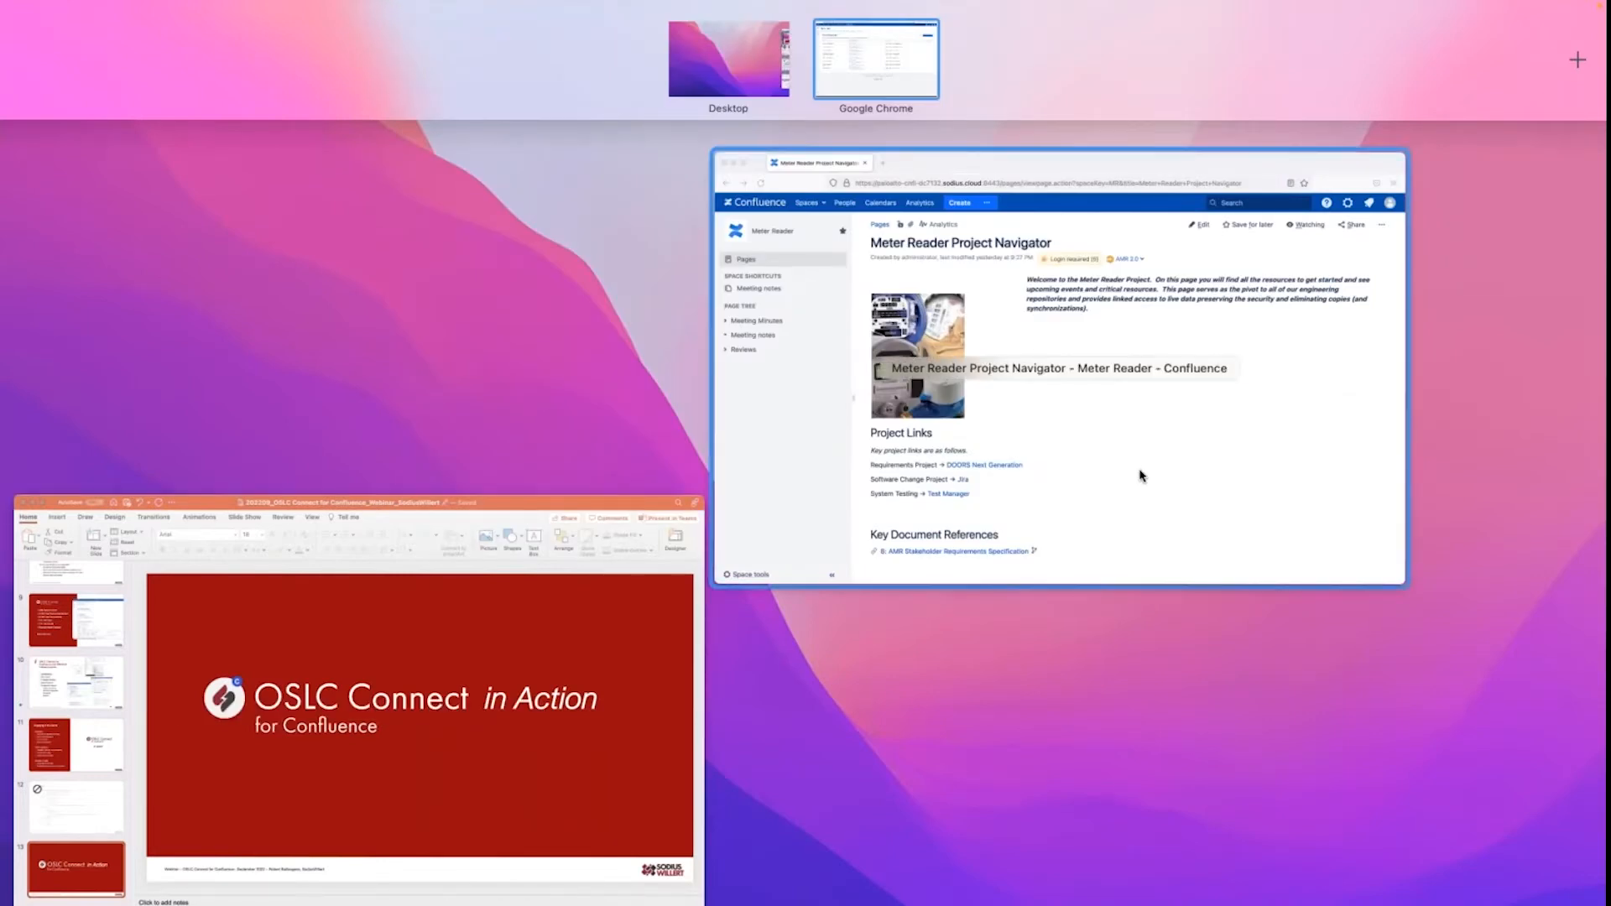
pyautogui.click(1140, 476)
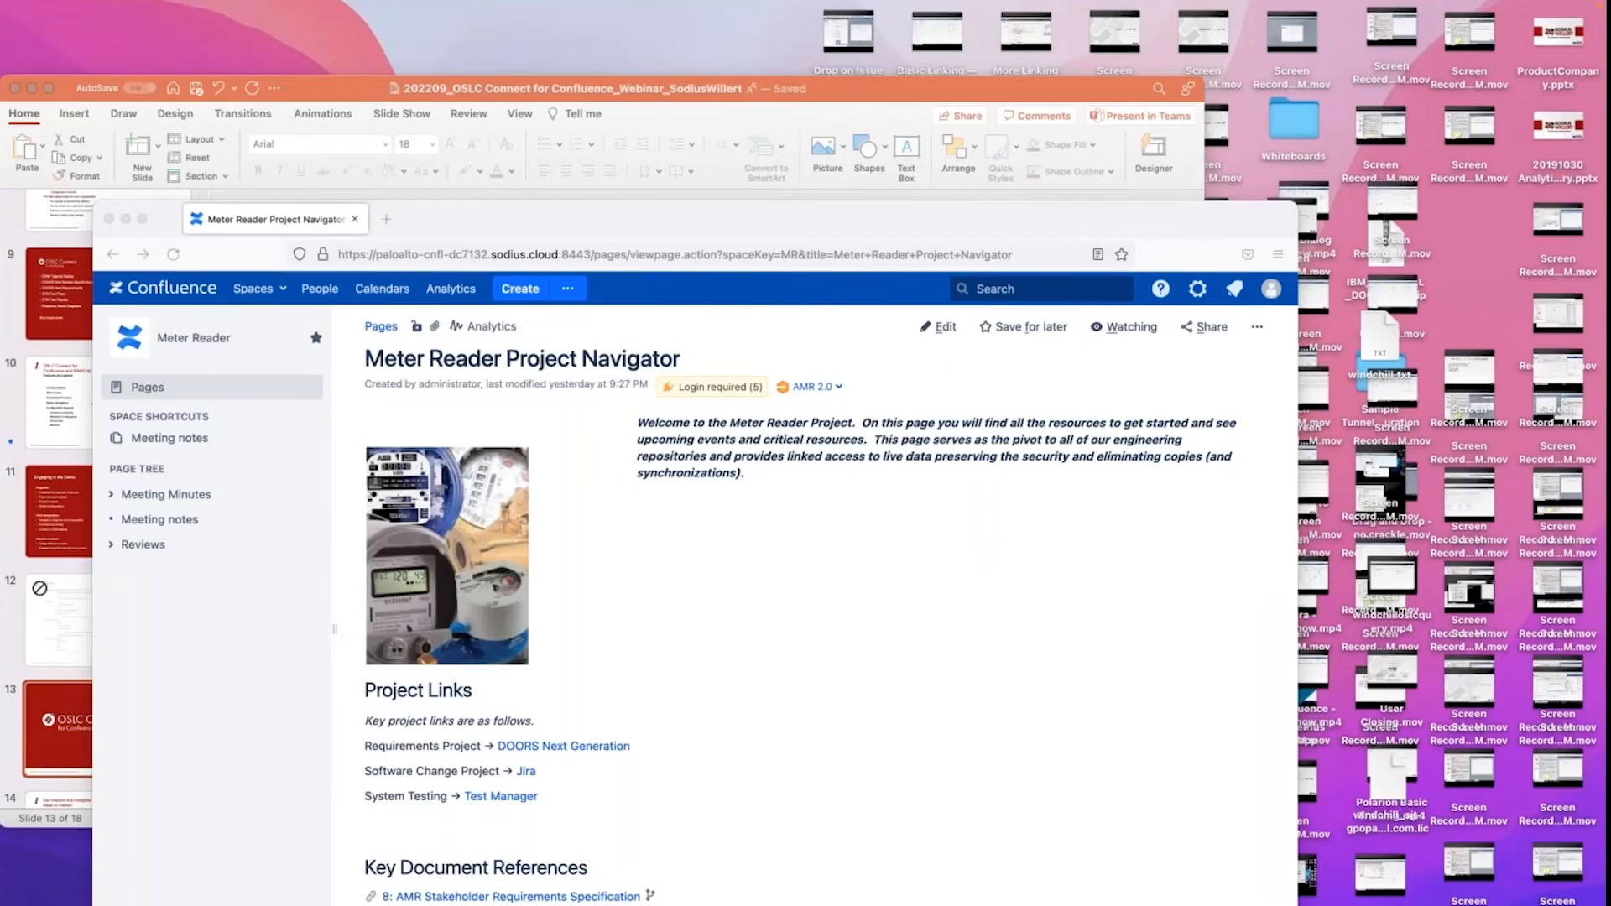
pyautogui.click(142, 220)
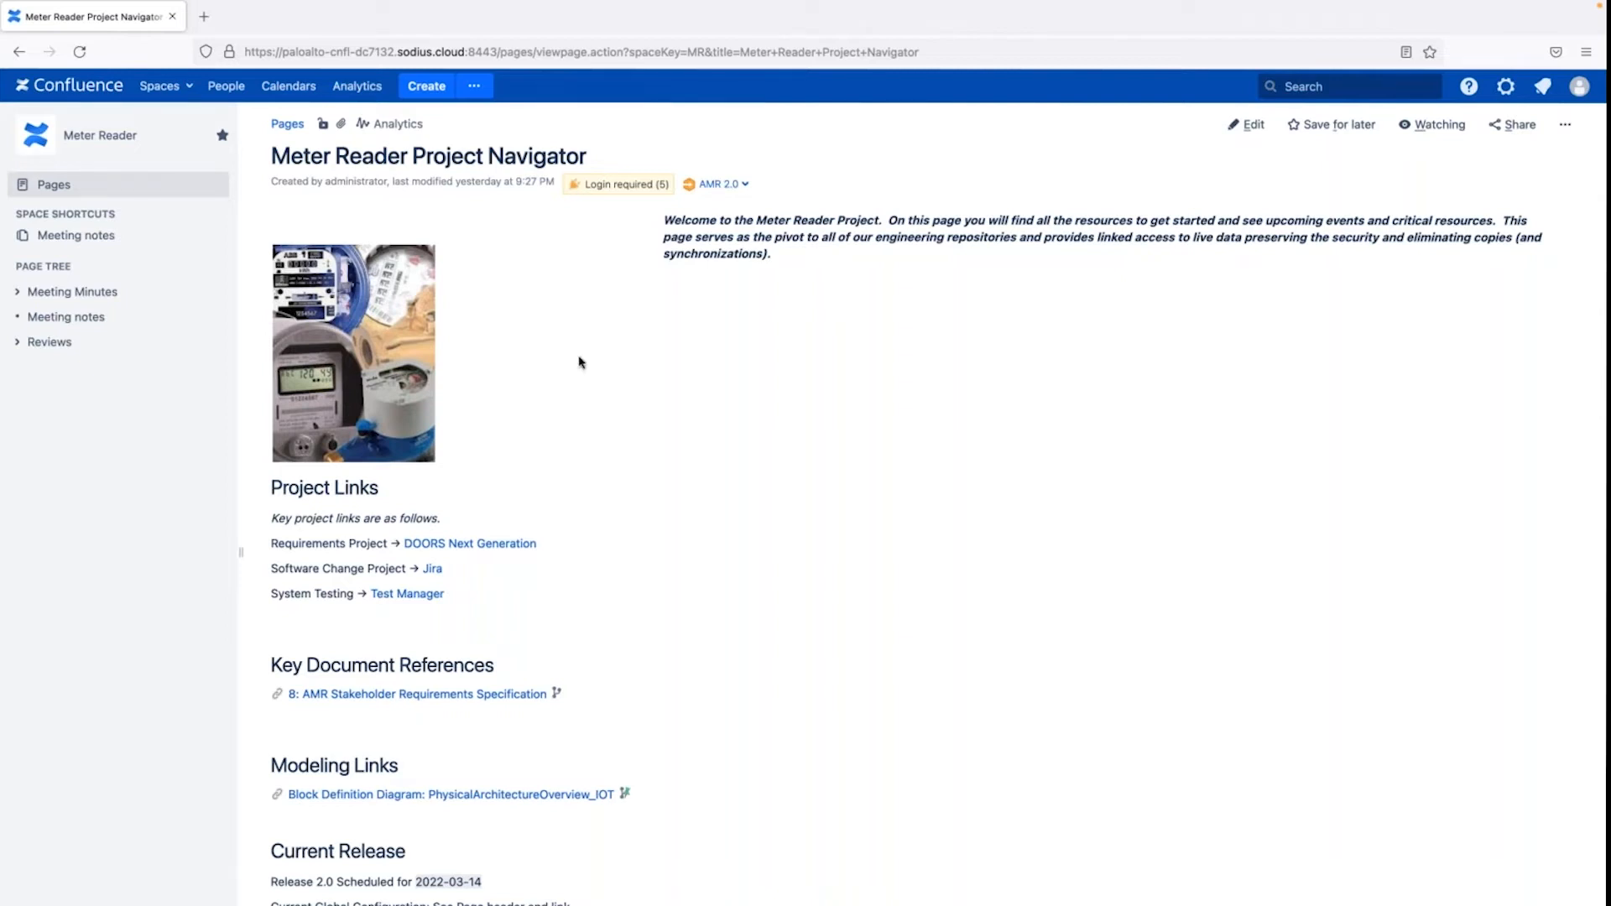
# - Examine the previews of the AMR Stakeholder Requirements Specification and My First Test Plan links and the Critical Issues table
pyautogui.moveTo(406, 699)
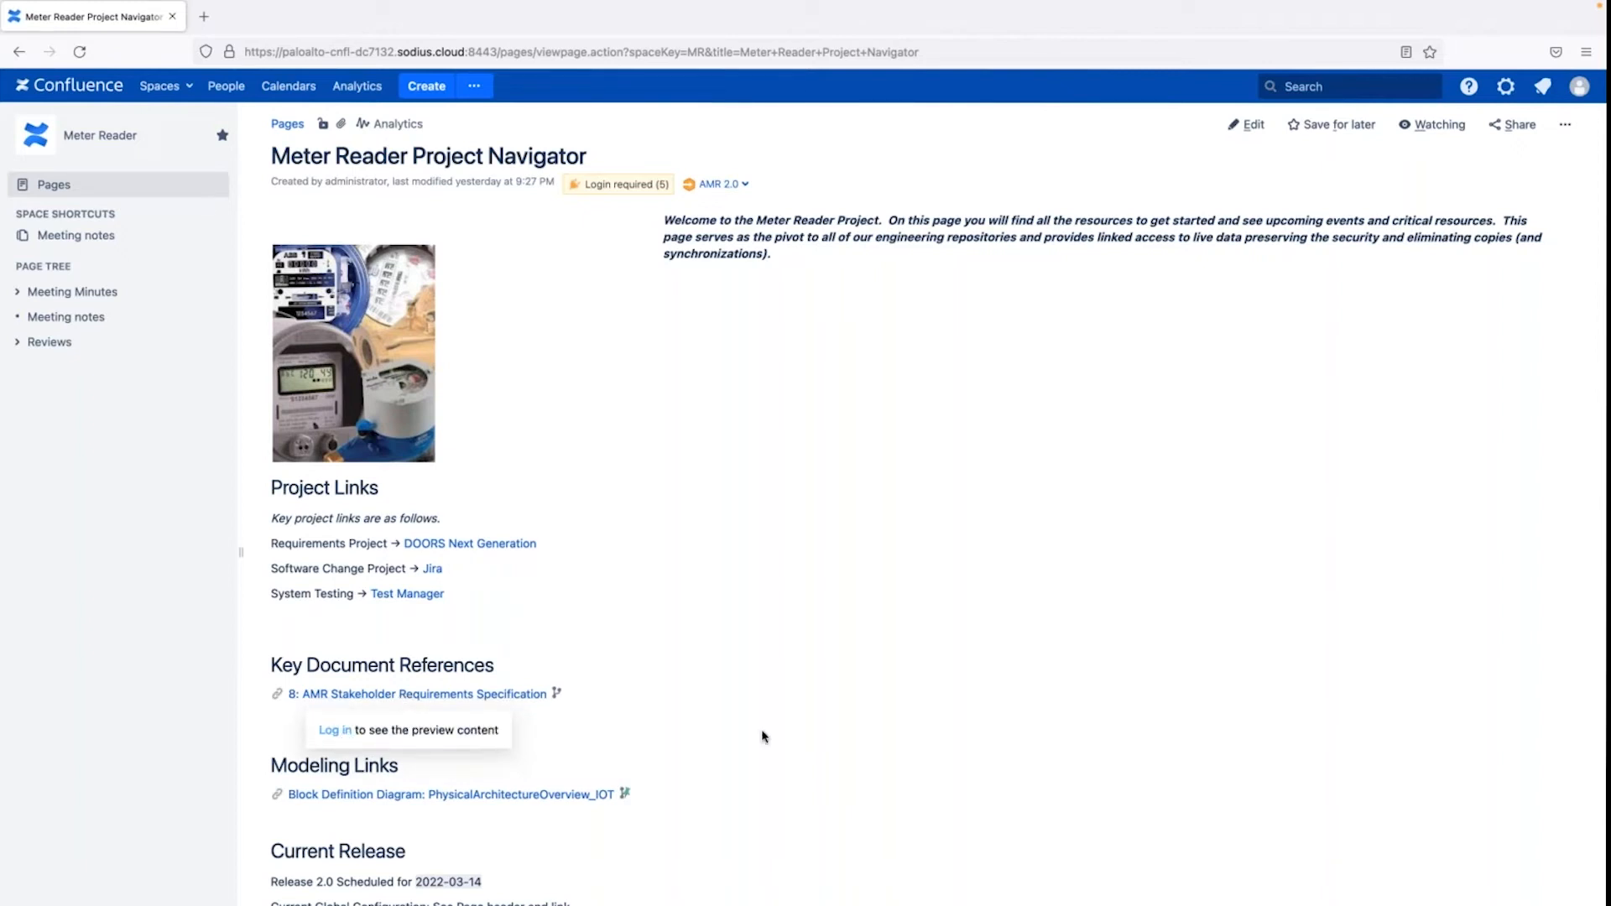
pyautogui.scroll(-5, 761, 737)
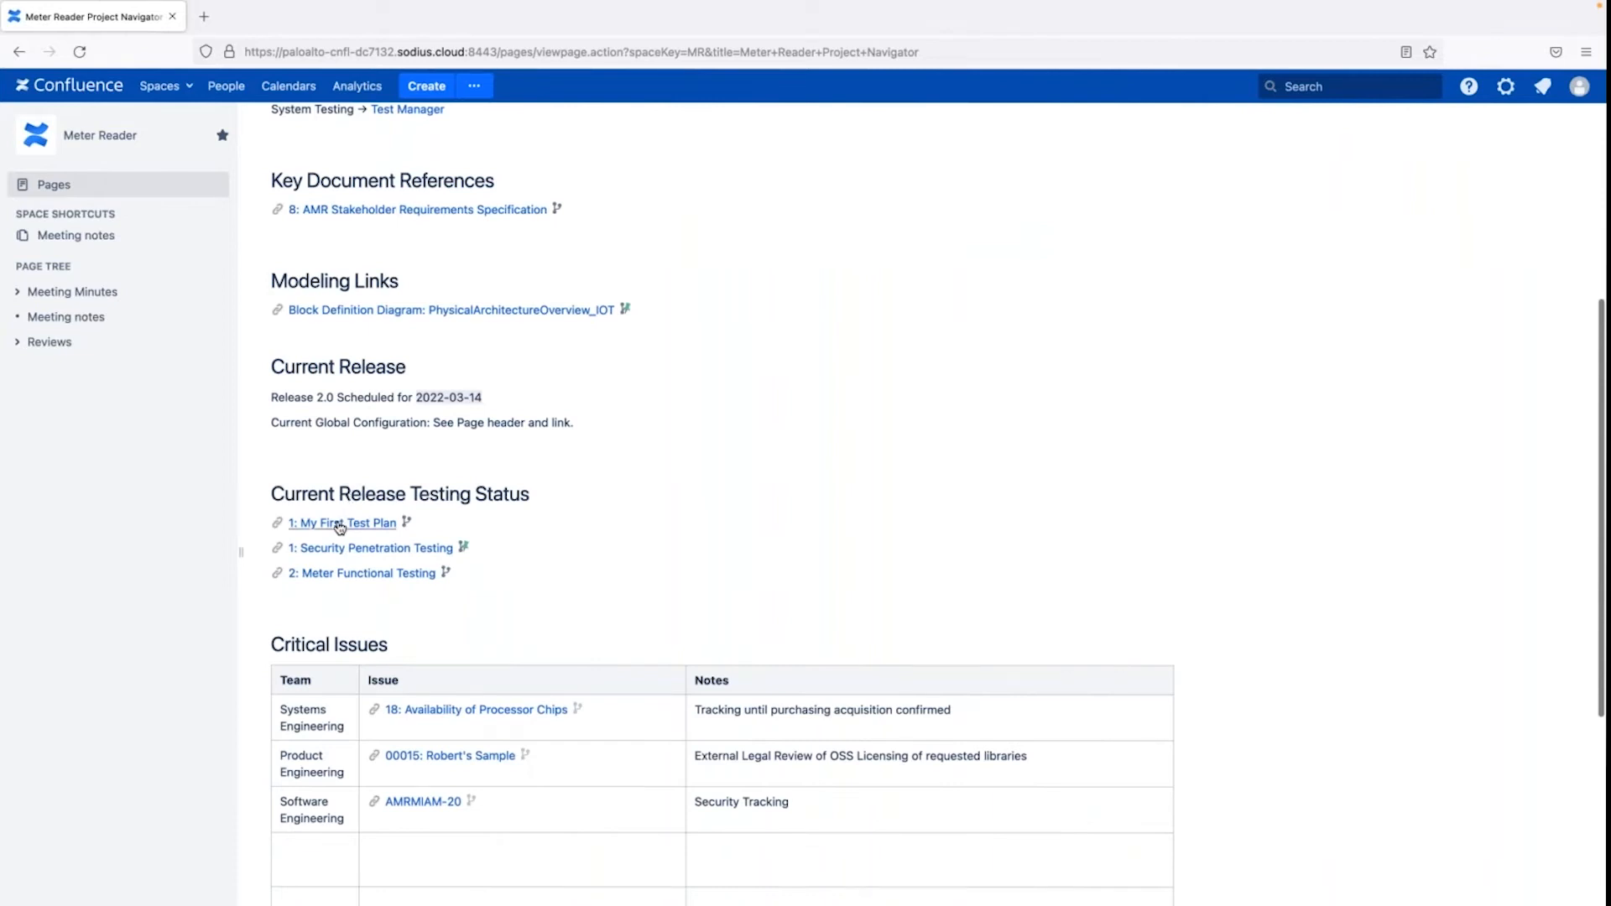
pyautogui.moveTo(340, 525)
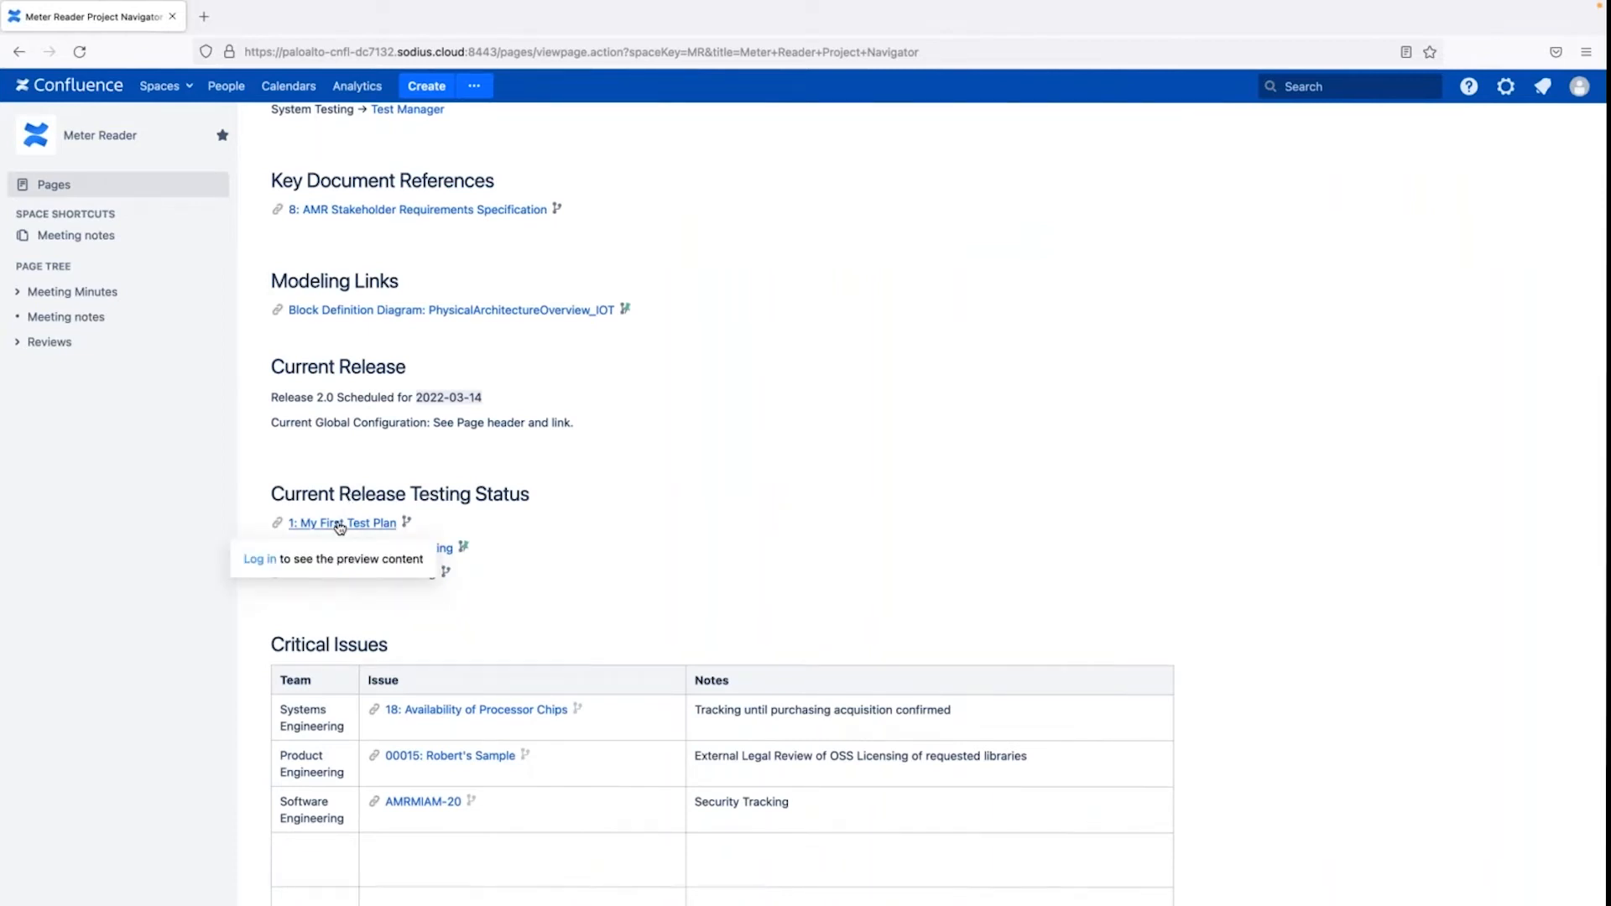
pyautogui.scroll(-1, 596, 537)
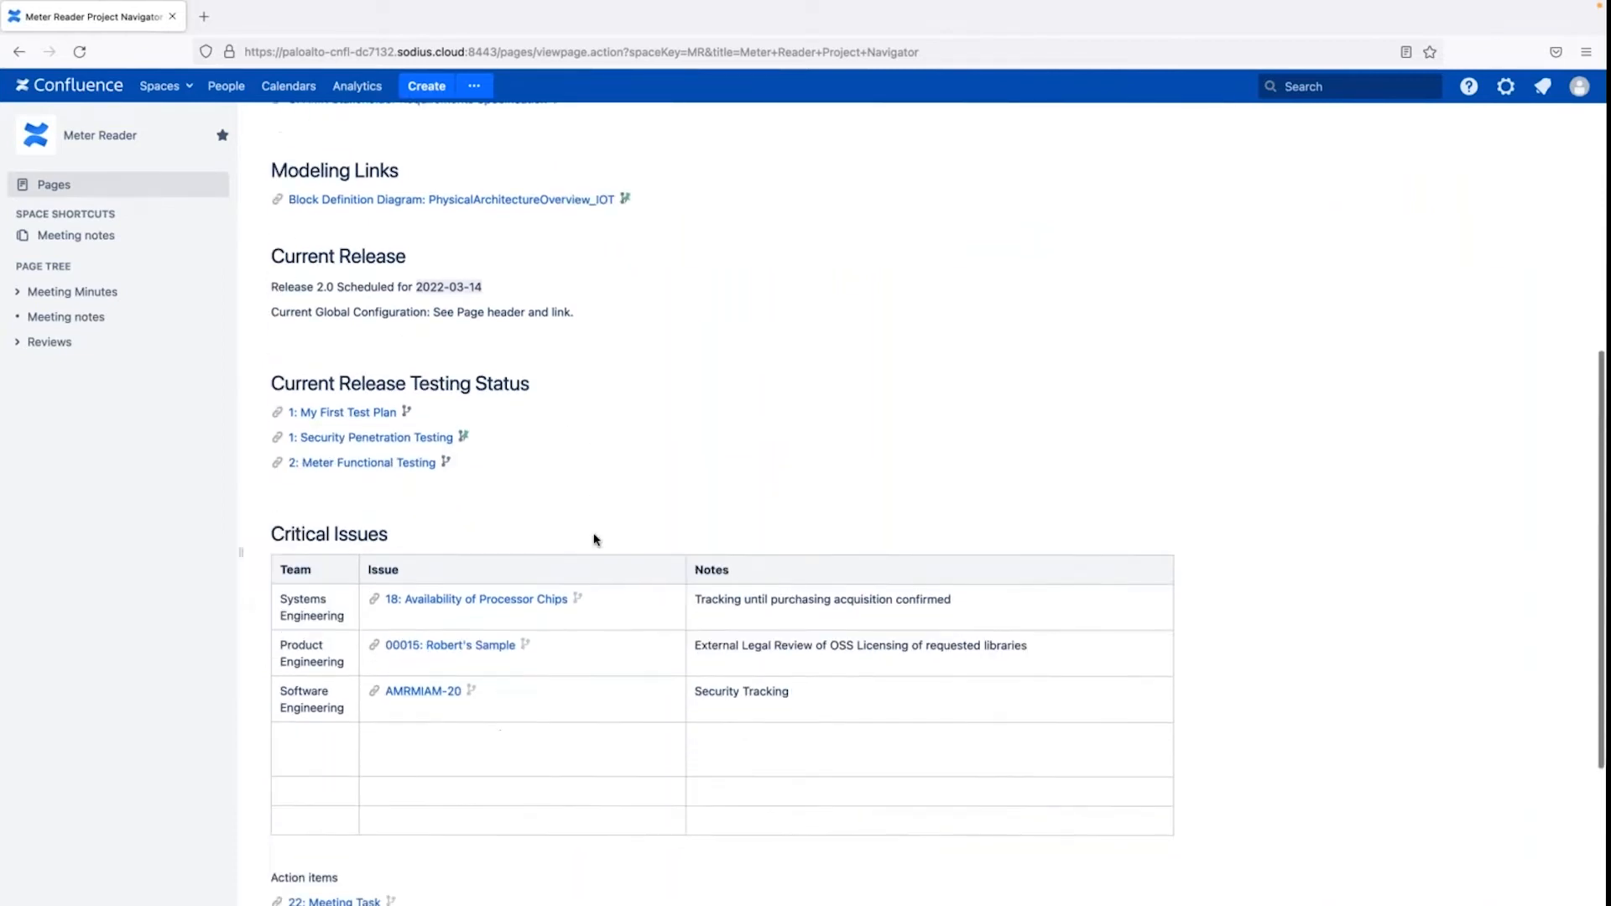
pyautogui.scroll(5, 594, 539)
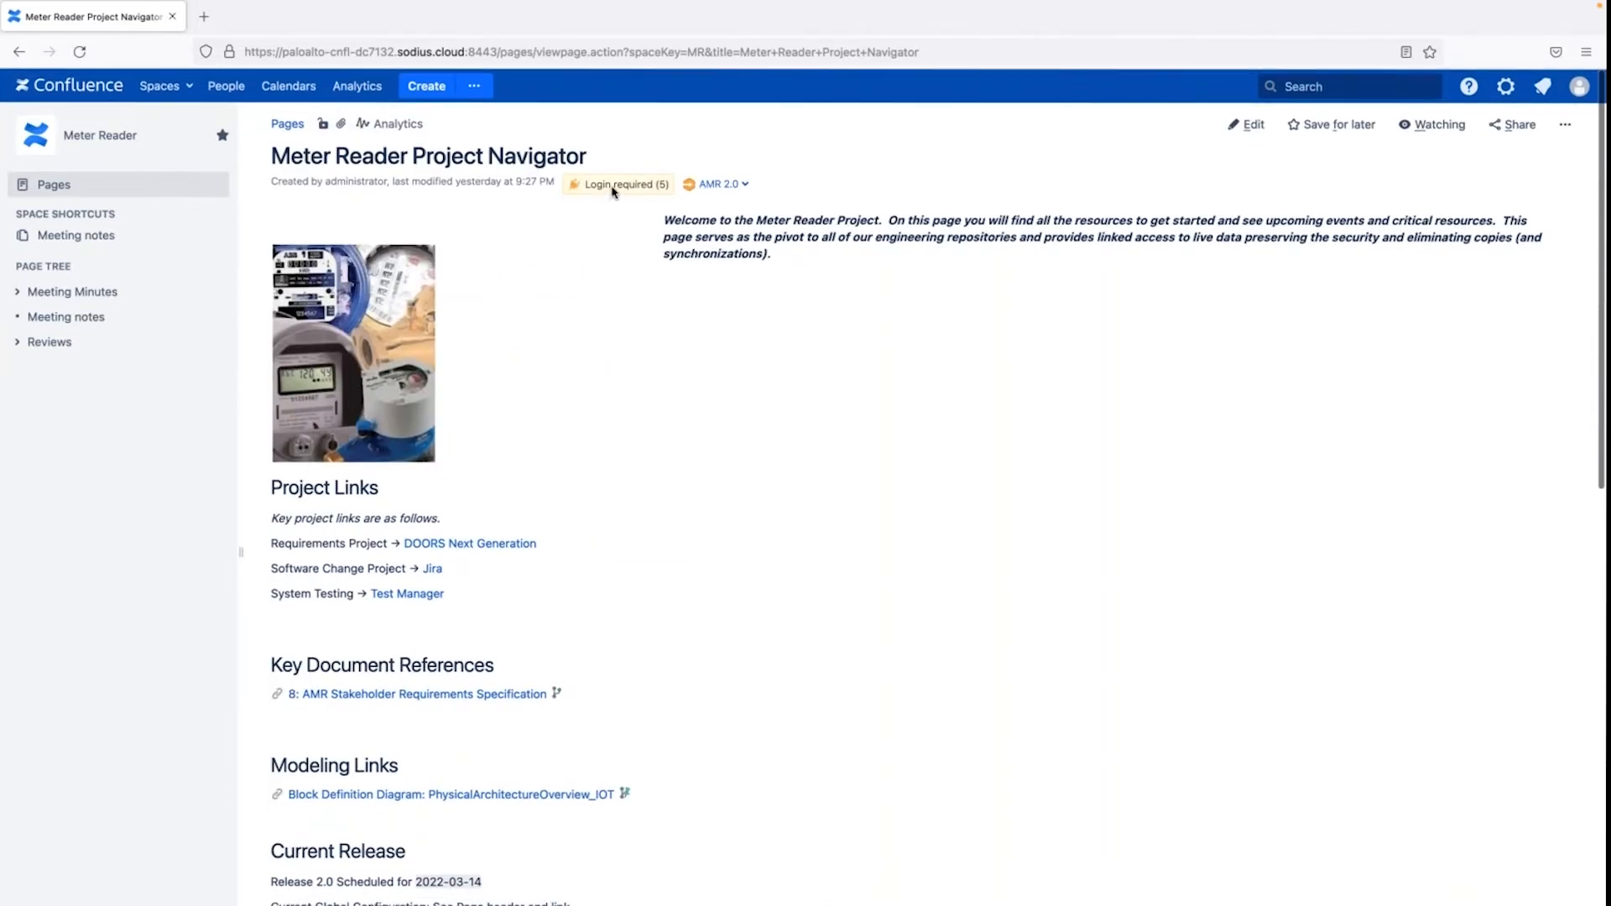
# - Start the logins for the Miami RTC and Detroit Jira friends and allow pop-ups for paloalto-cnfl-dc7132.sodius.cloud
pyautogui.click(613, 187)
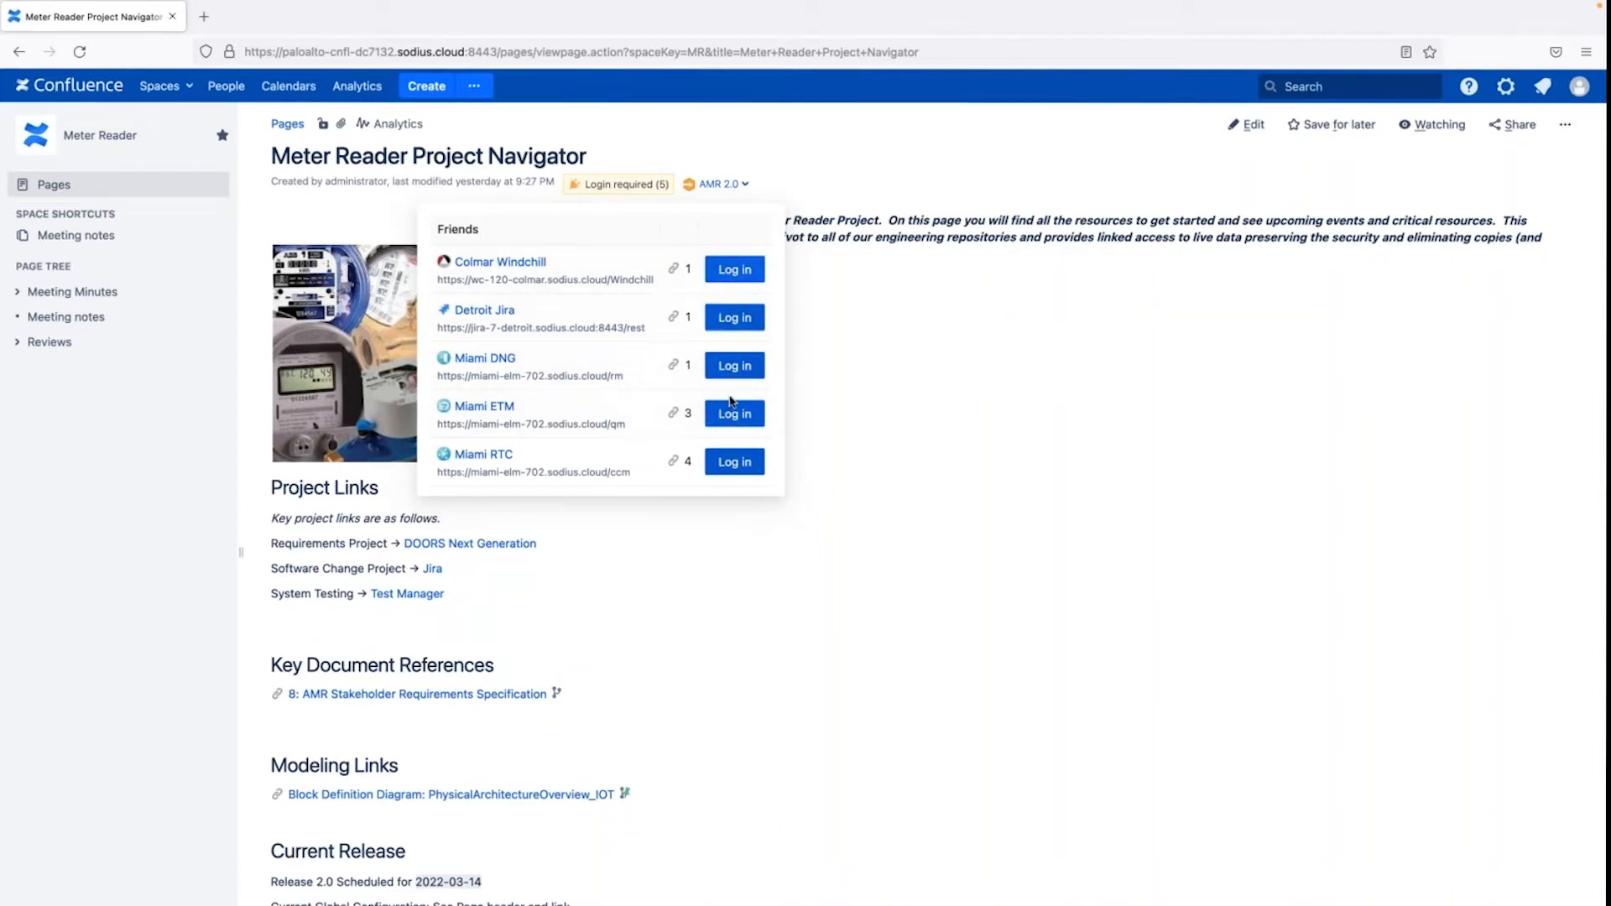
pyautogui.click(742, 466)
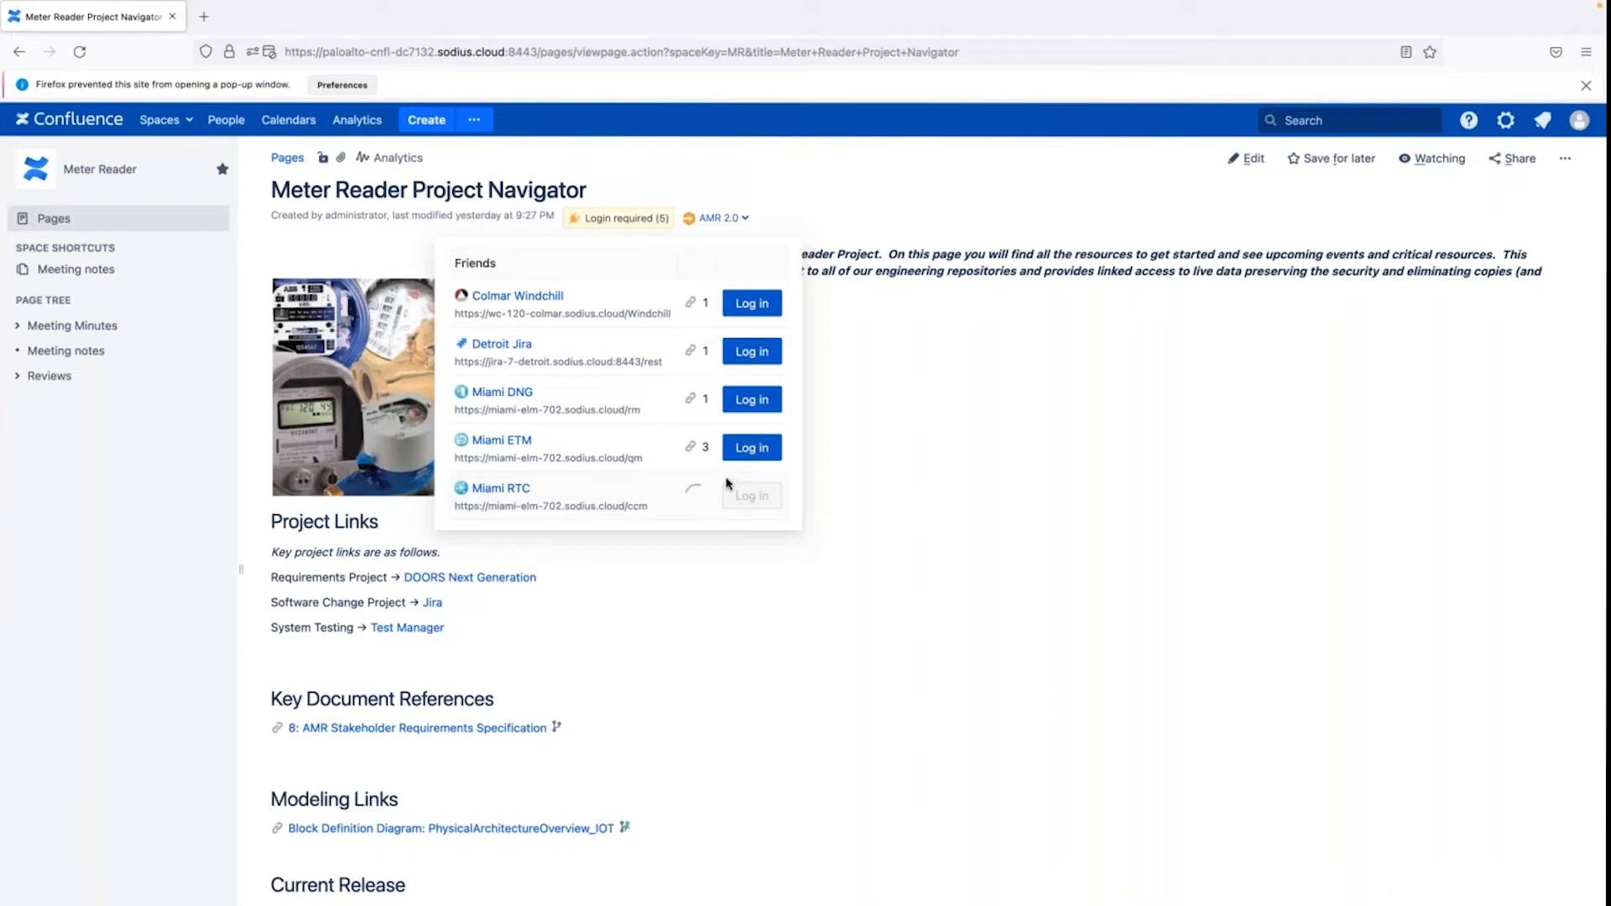
pyautogui.click(740, 353)
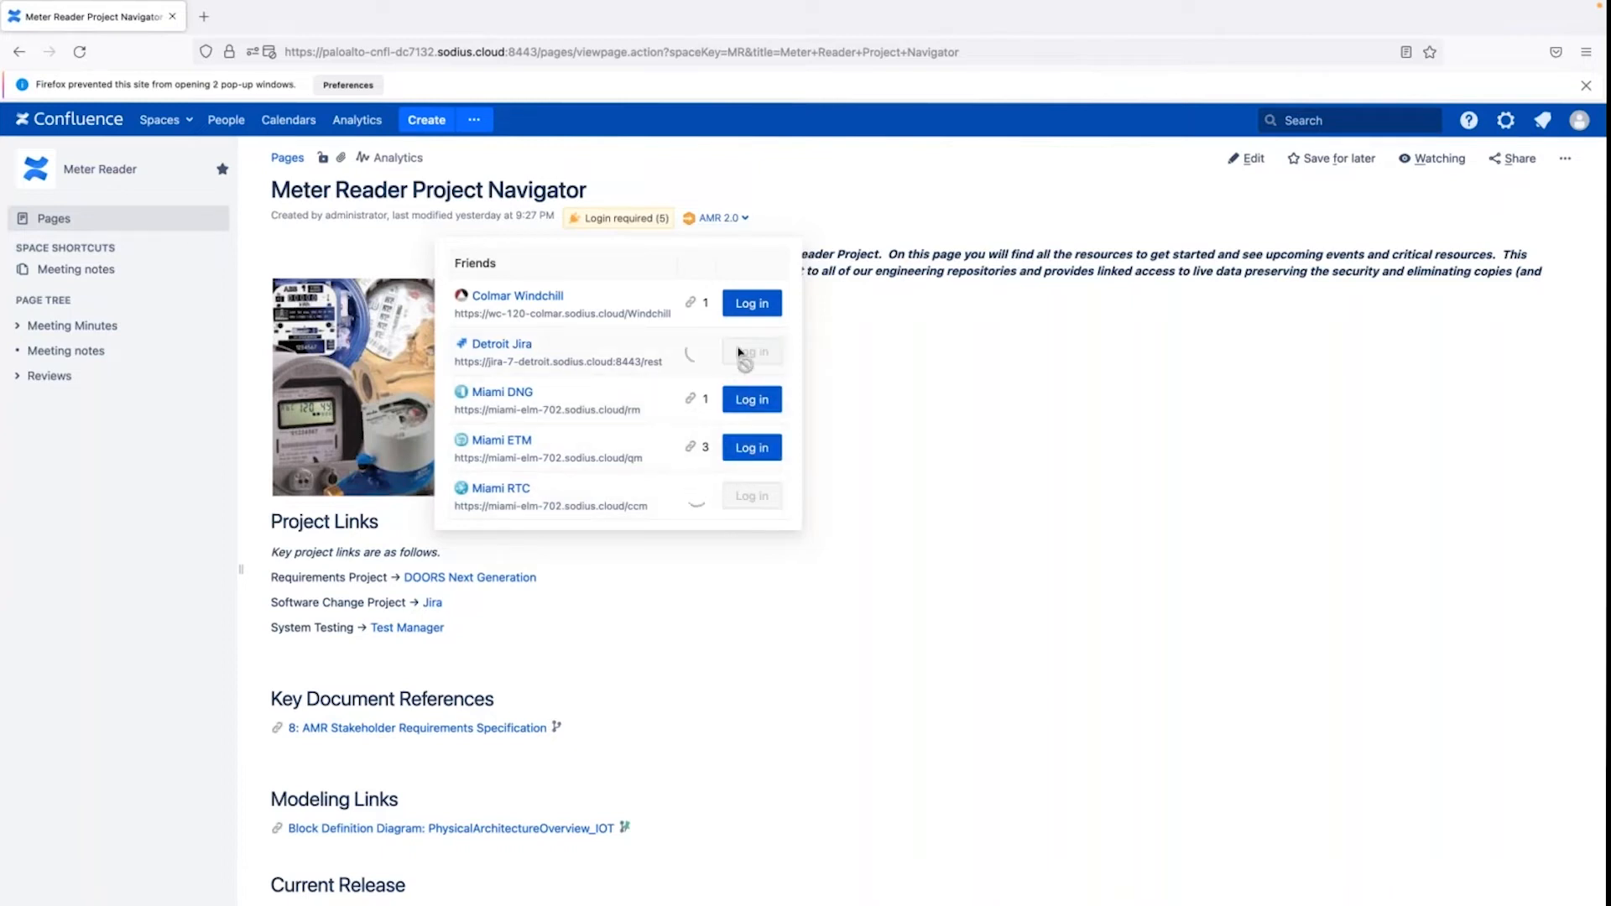
pyautogui.click(348, 87)
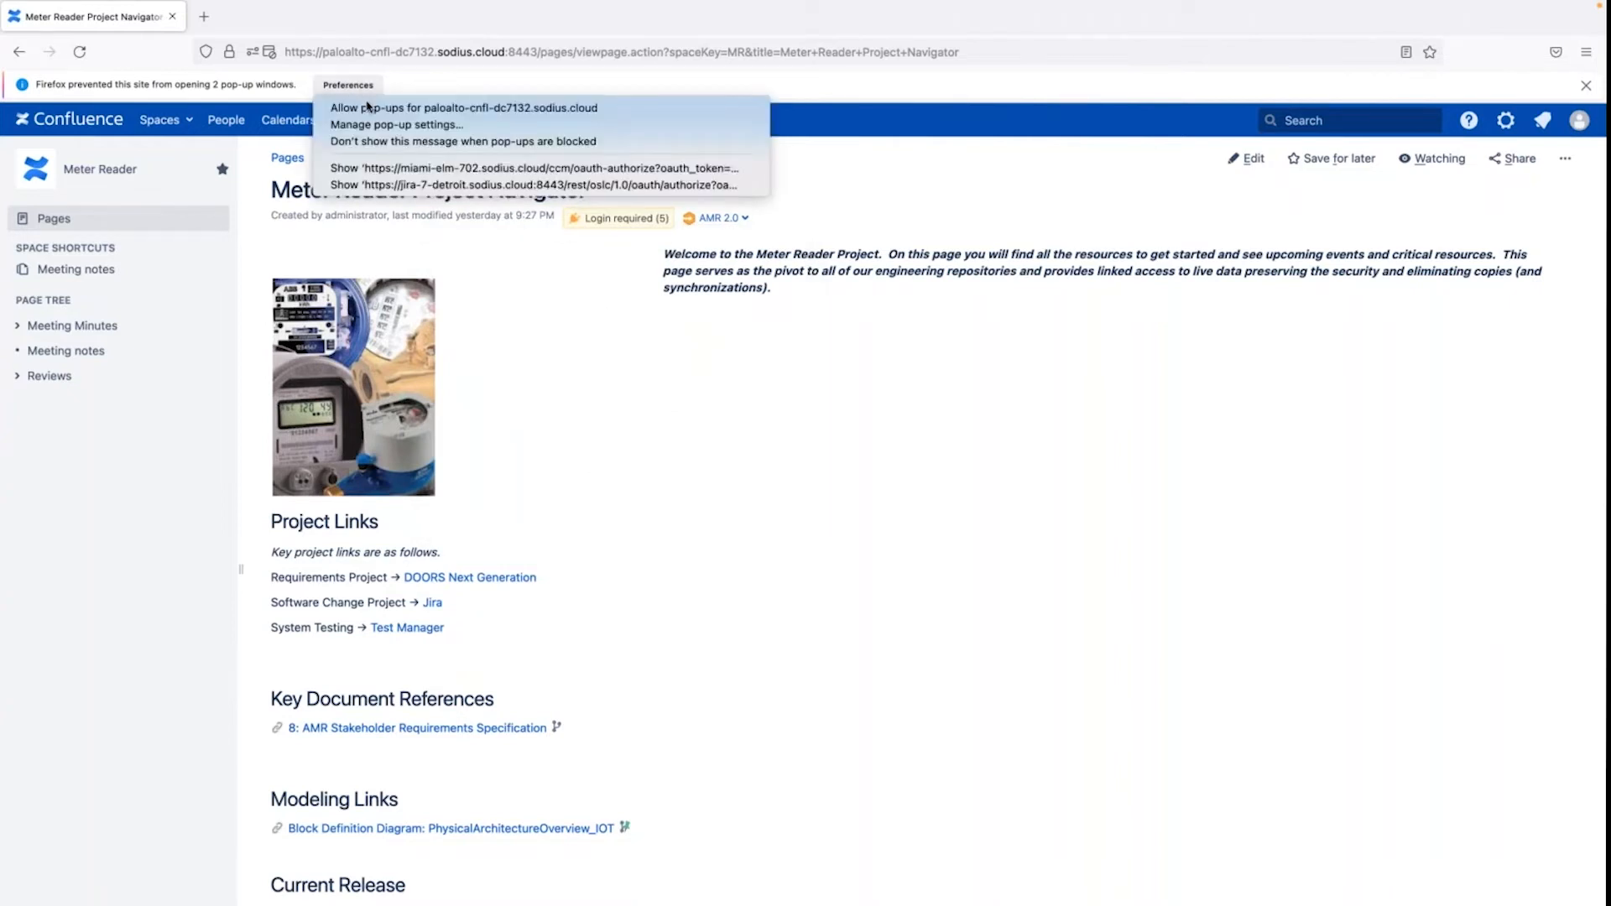
pyautogui.click(370, 109)
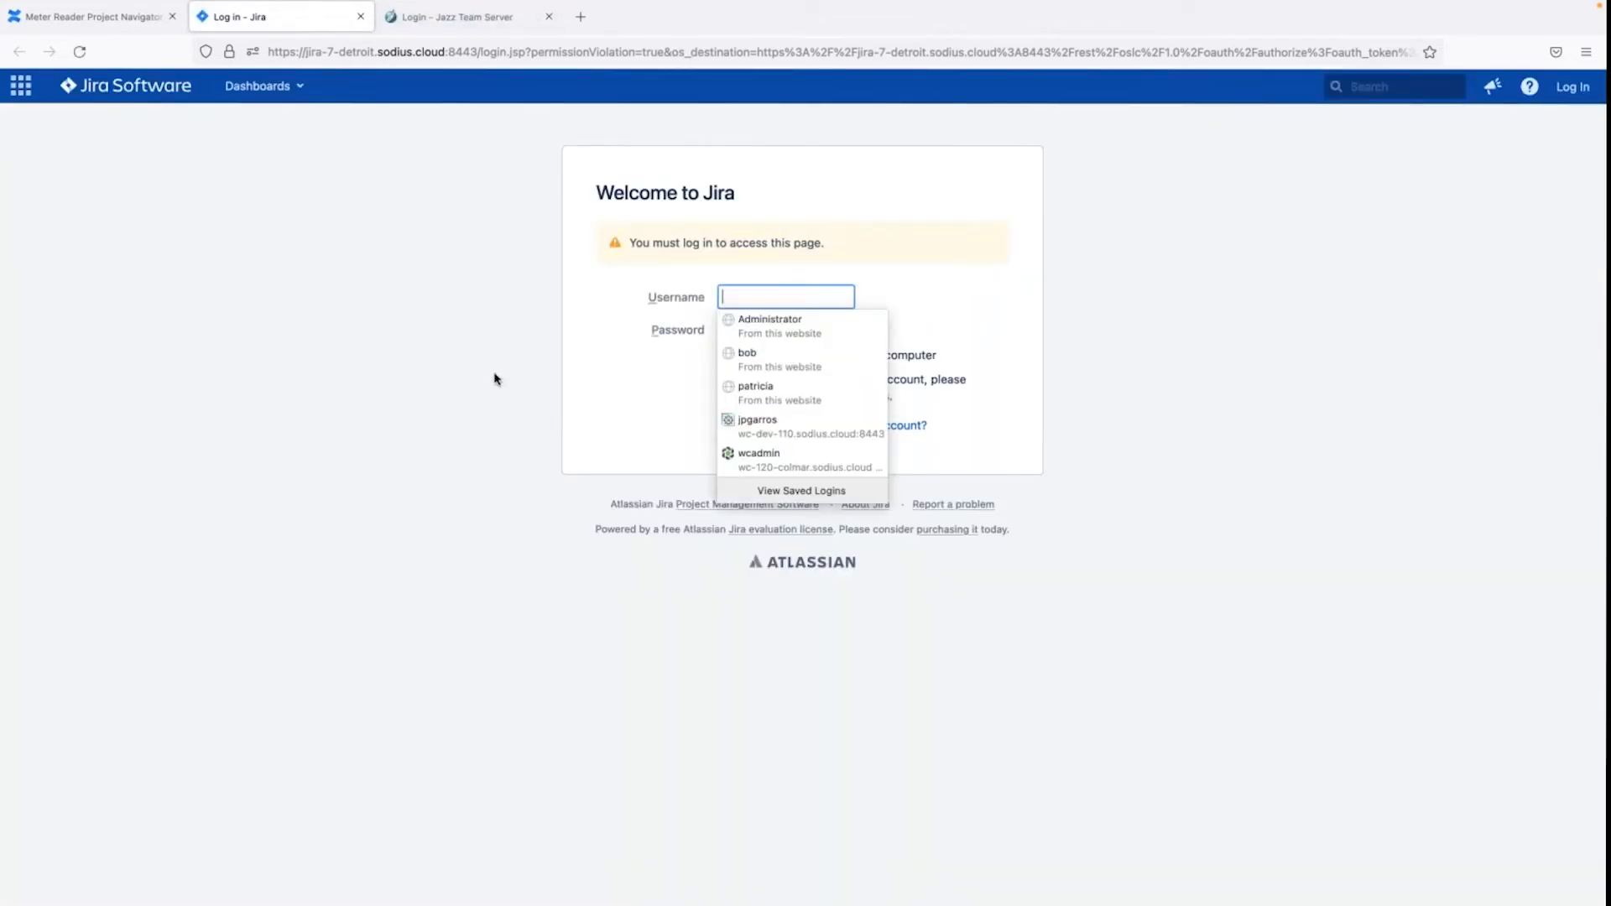
# - Log in to IBM Engineering Lifecycle Management with a saved user ID and password, and return to the Meter Reader Project Navigator page
pyautogui.click(463, 18)
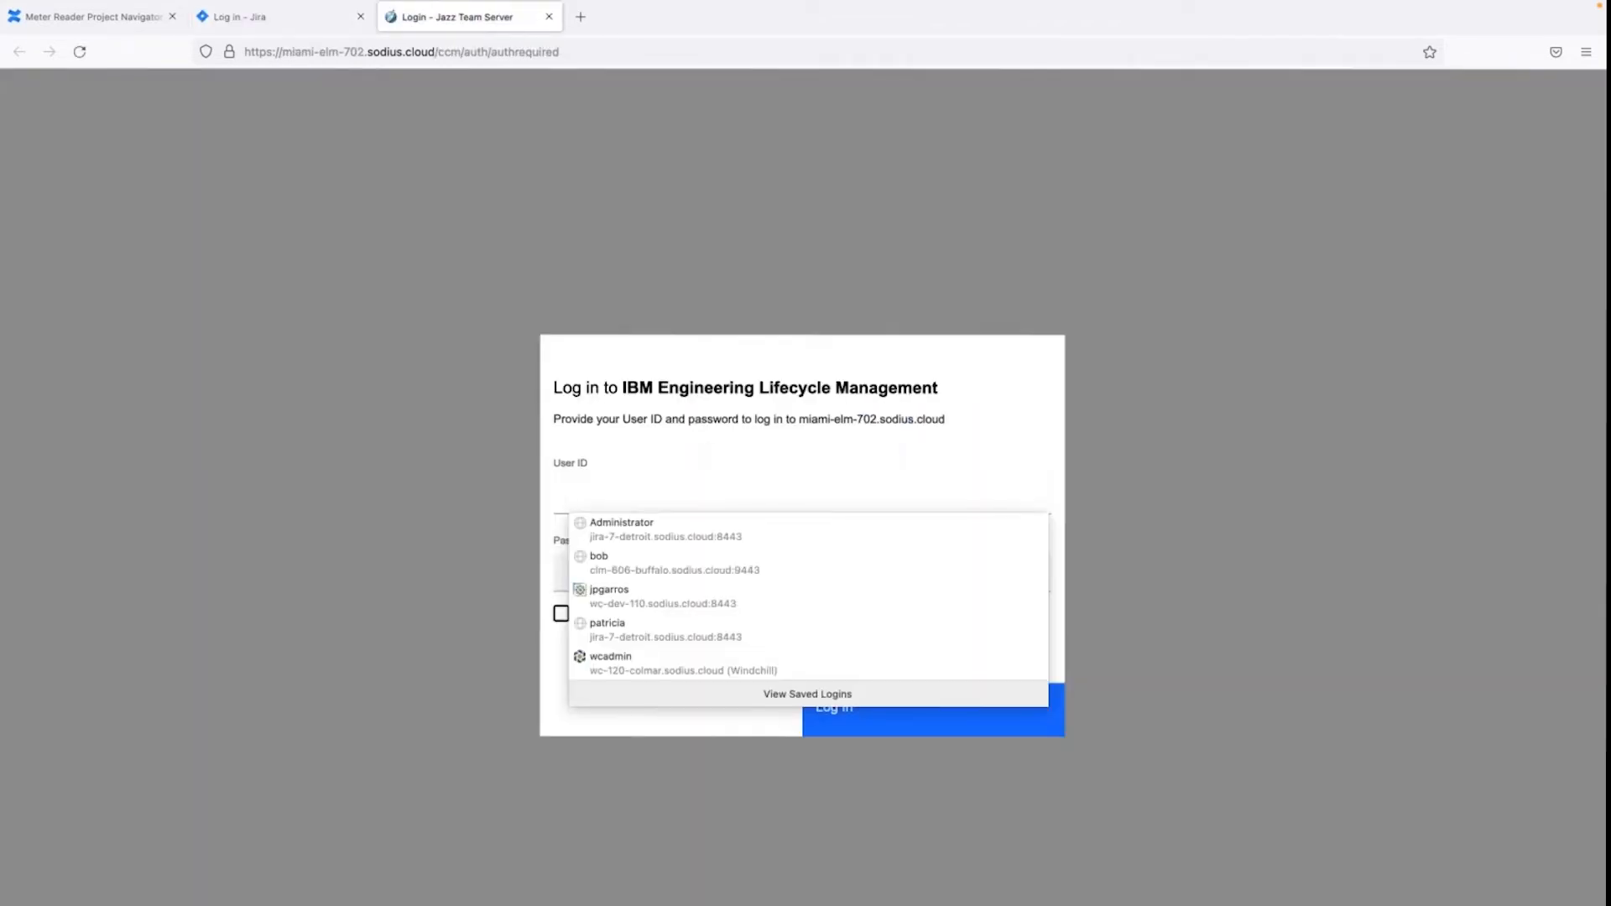
pyautogui.click(595, 628)
pyautogui.click(863, 722)
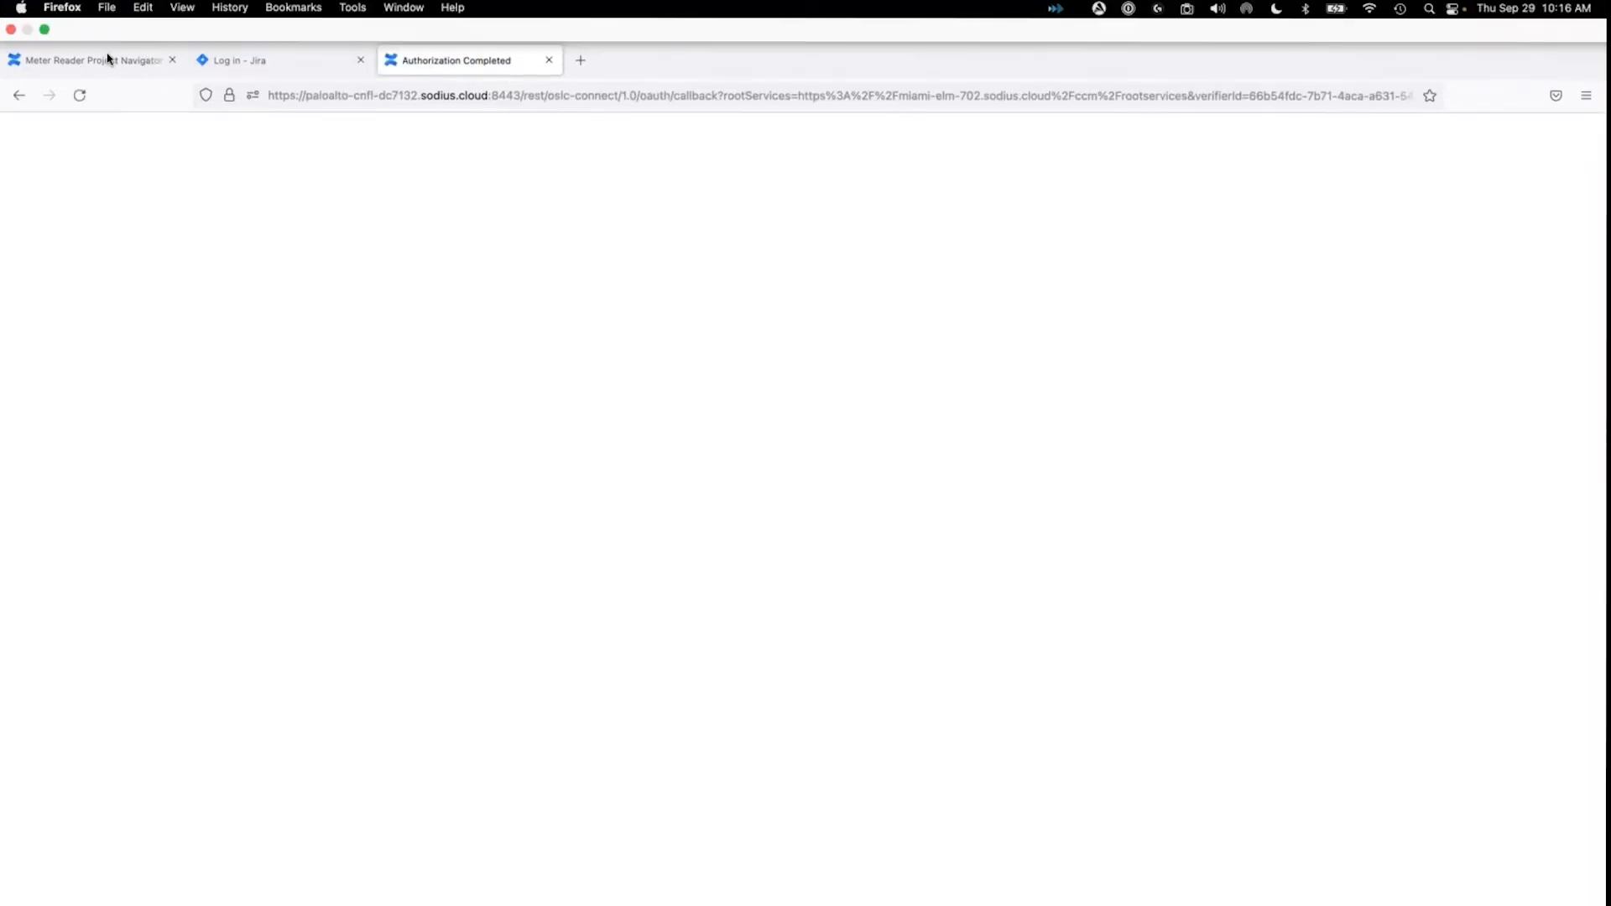
pyautogui.click(109, 59)
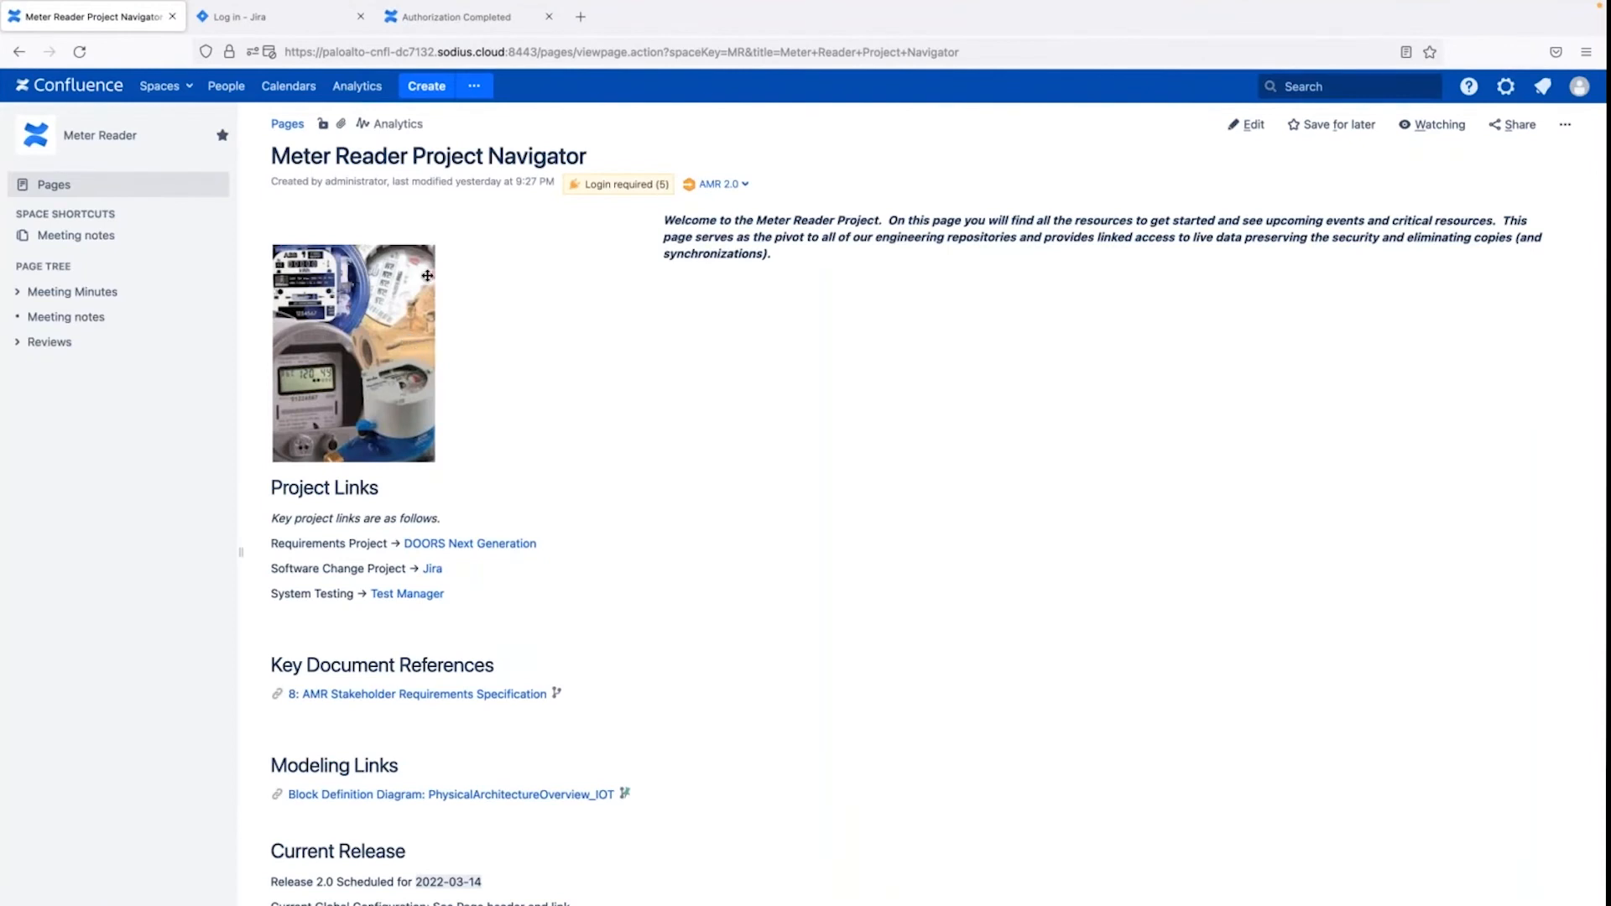
# - Try to log in to the Colmar Windchill friend from the page's list of required logins
pyautogui.click(602, 185)
pyautogui.click(752, 269)
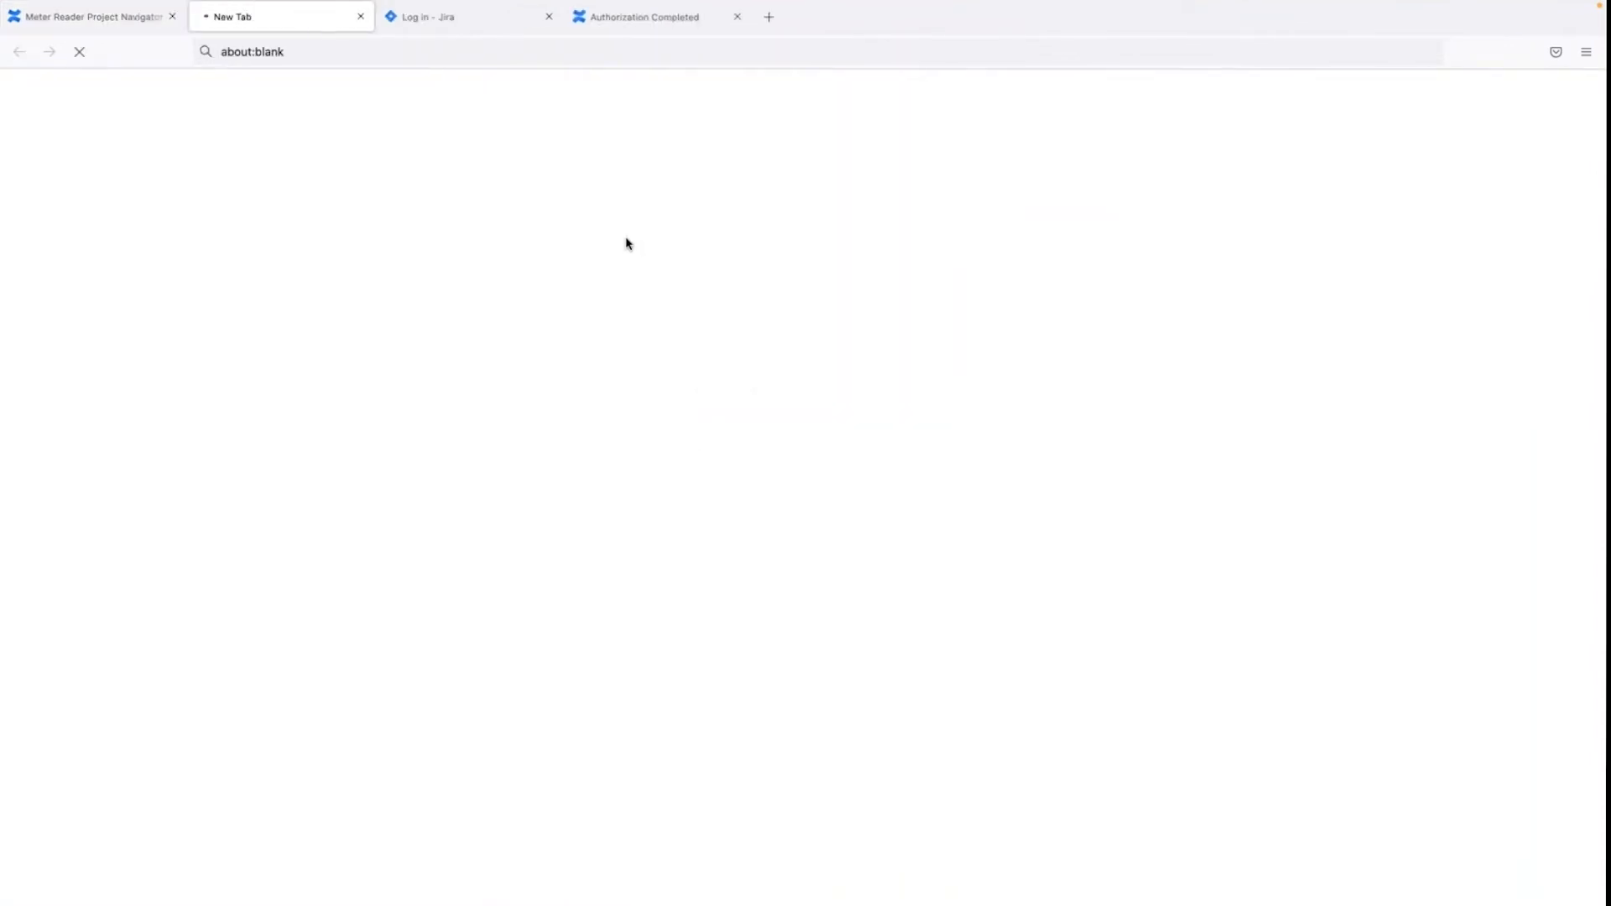
pyautogui.click(118, 16)
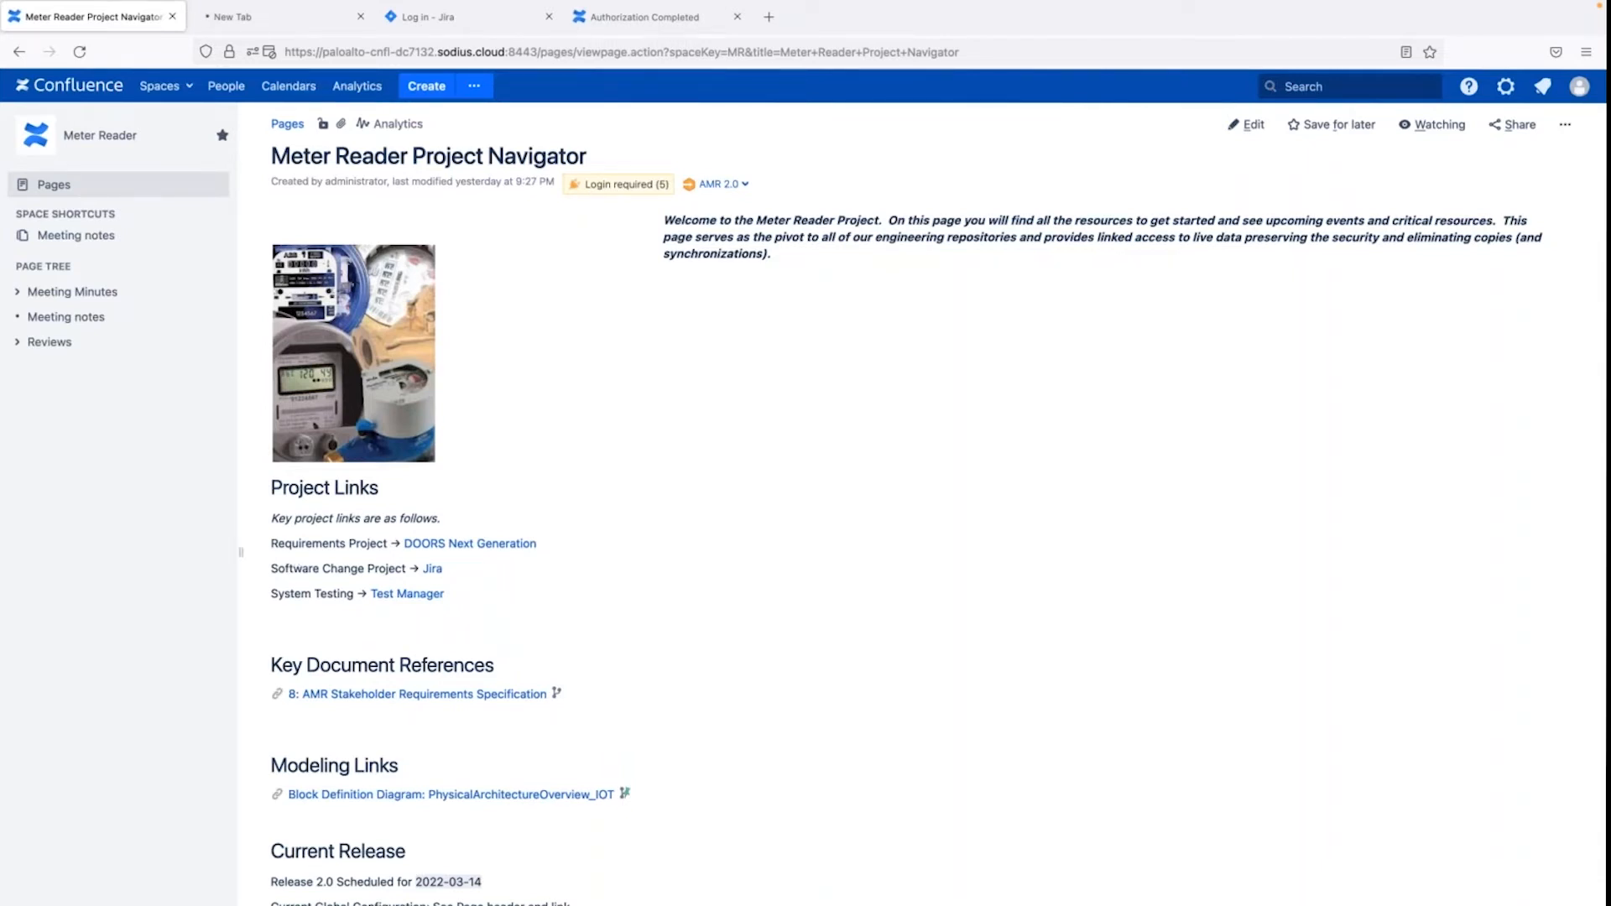
# - Switch back to the Chrome window and open the Meter Reader Project Navigator page there
pyautogui.hotkey('ctrl', 'Left')
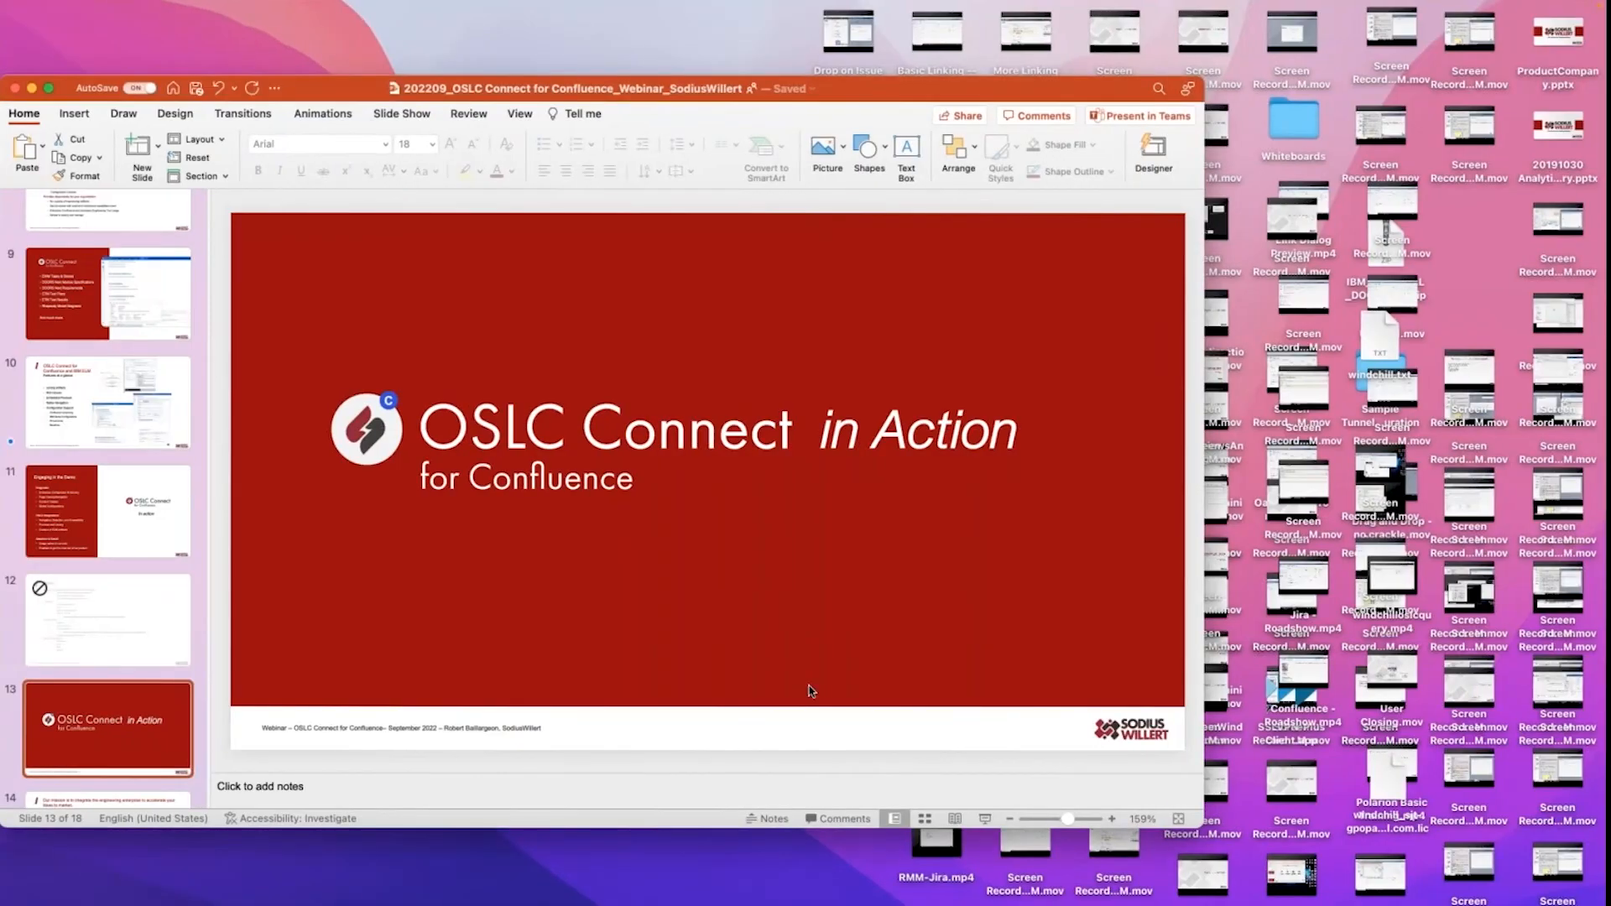
pyautogui.hotkey('ctrl', 'Up')
pyautogui.hotkey('ctrl', 'Up')
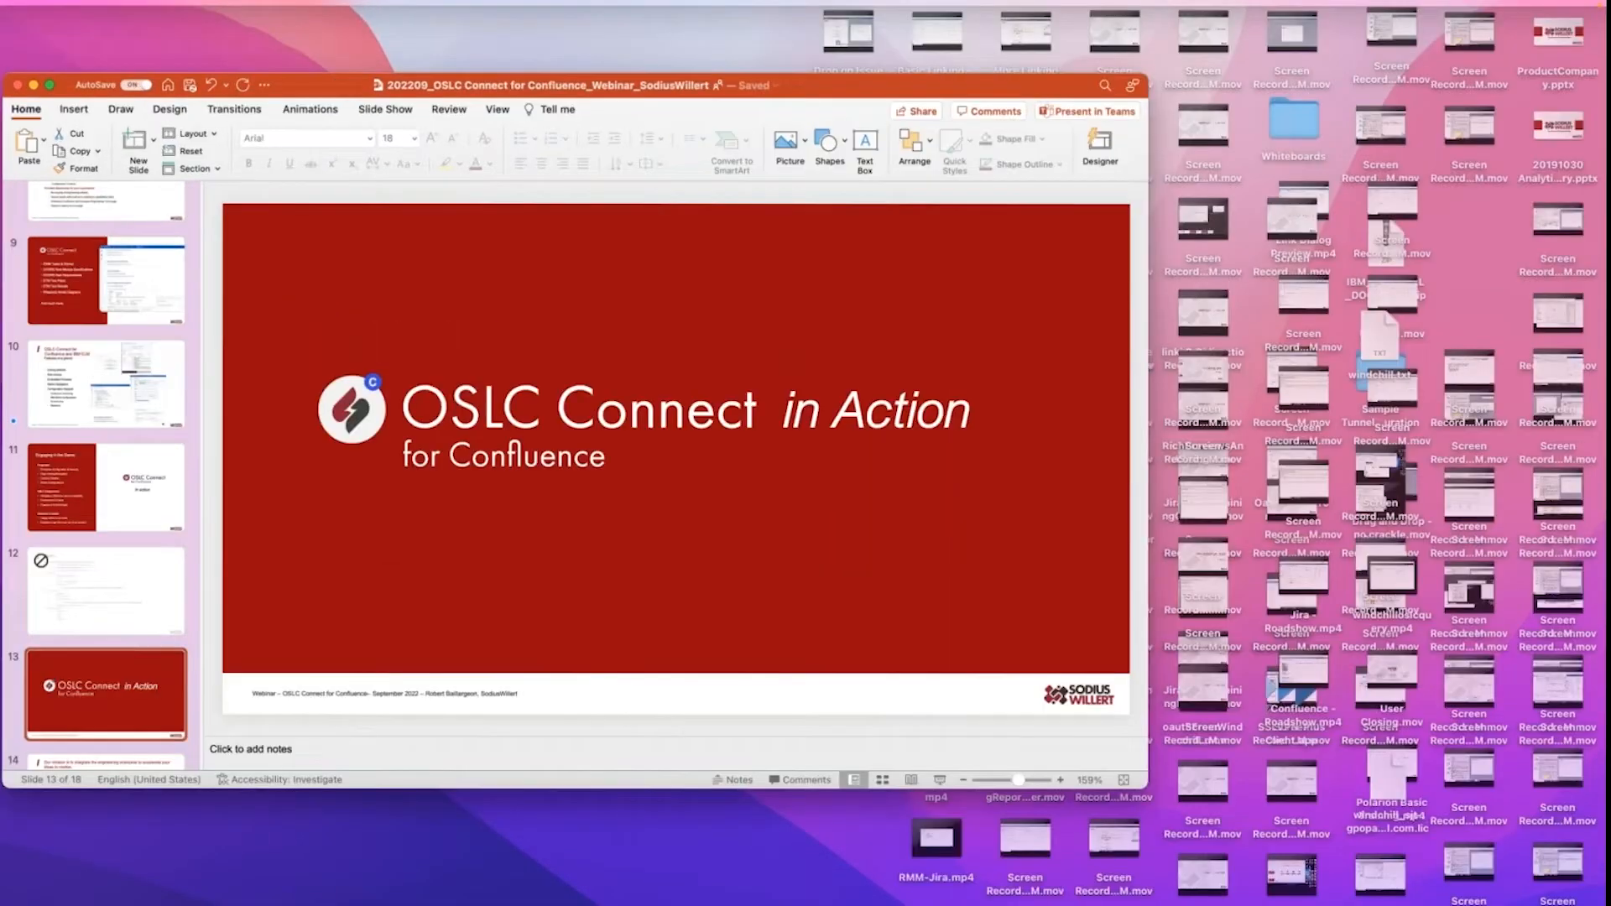
pyautogui.click(611, 899)
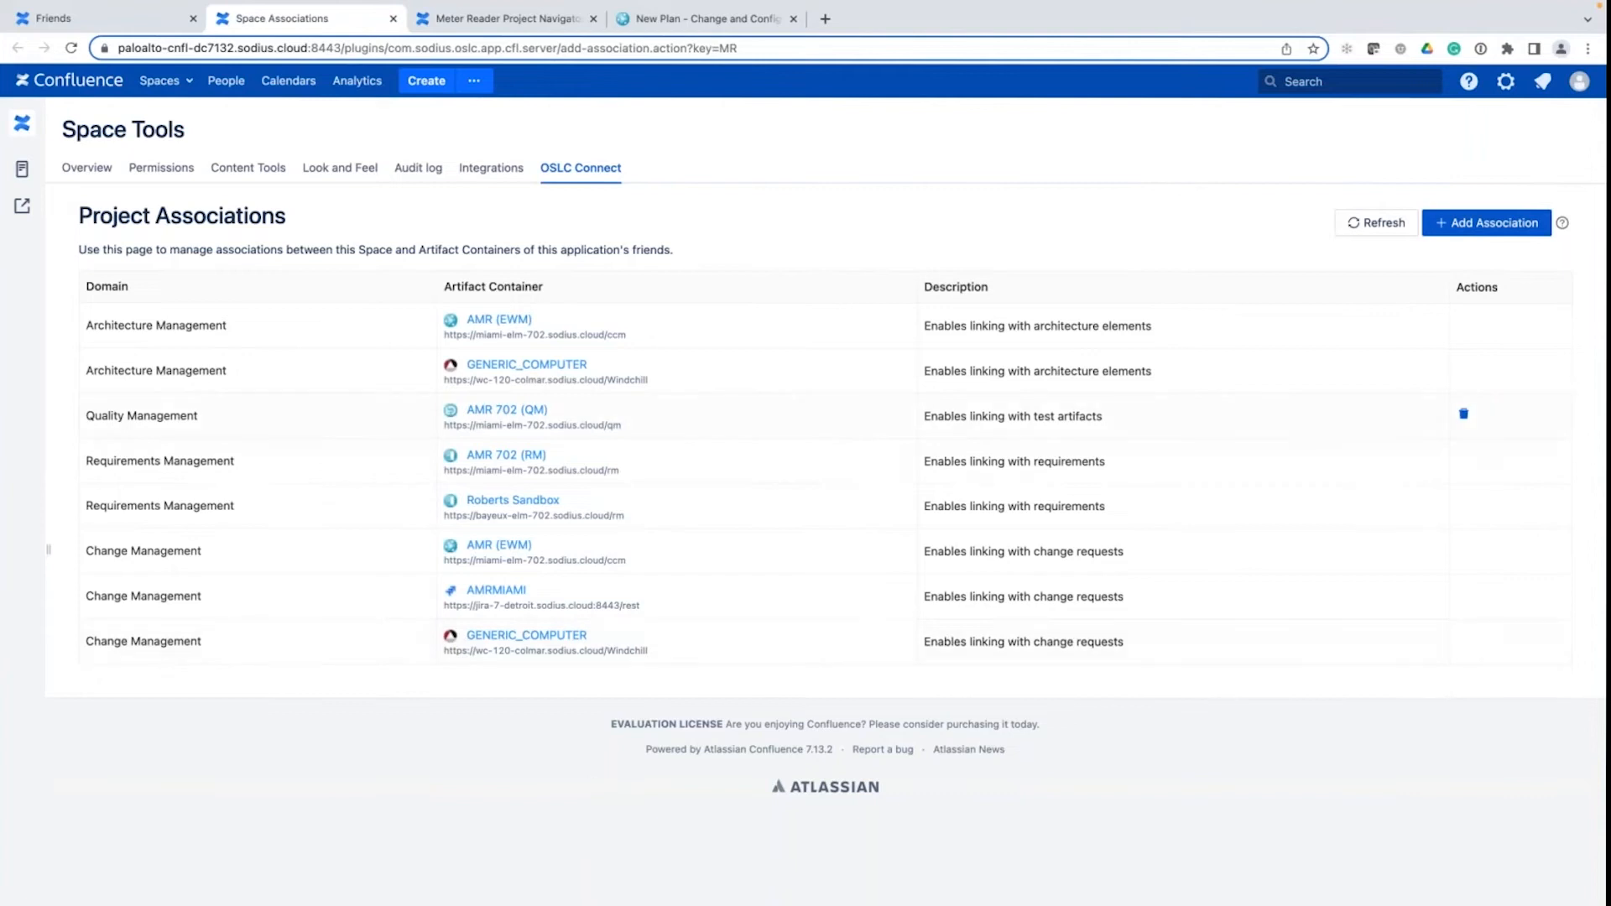
pyautogui.click(474, 18)
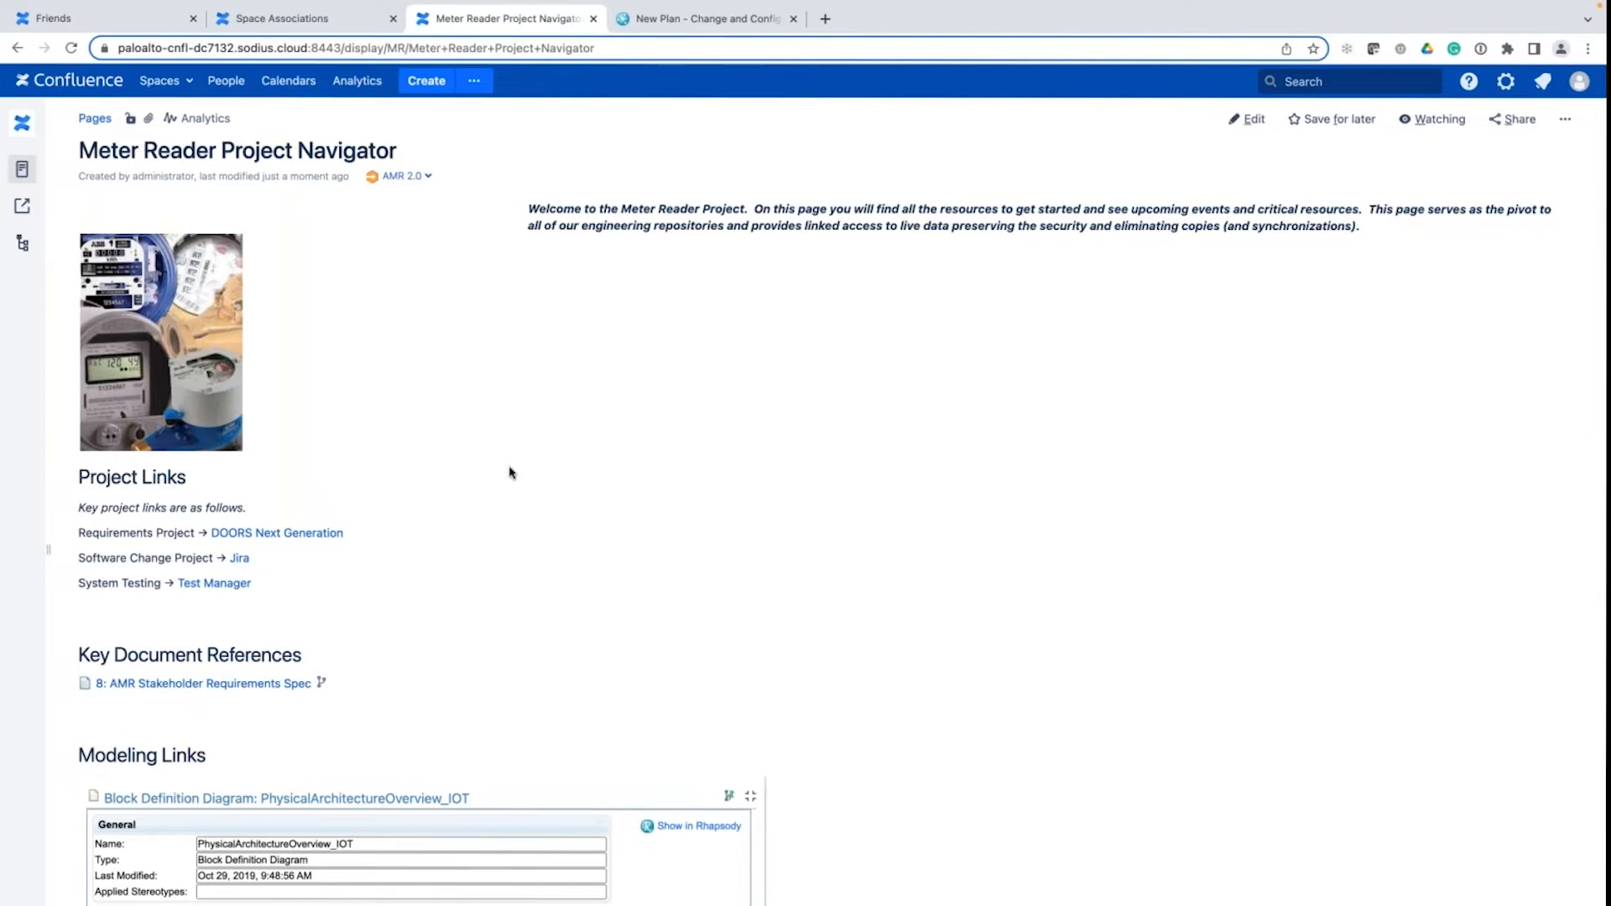
# - Examine the navigator page's requirements link, embedded PhysicalArchitectureOverview_IOT diagram, release testing status and critical issues
pyautogui.click(221, 686)
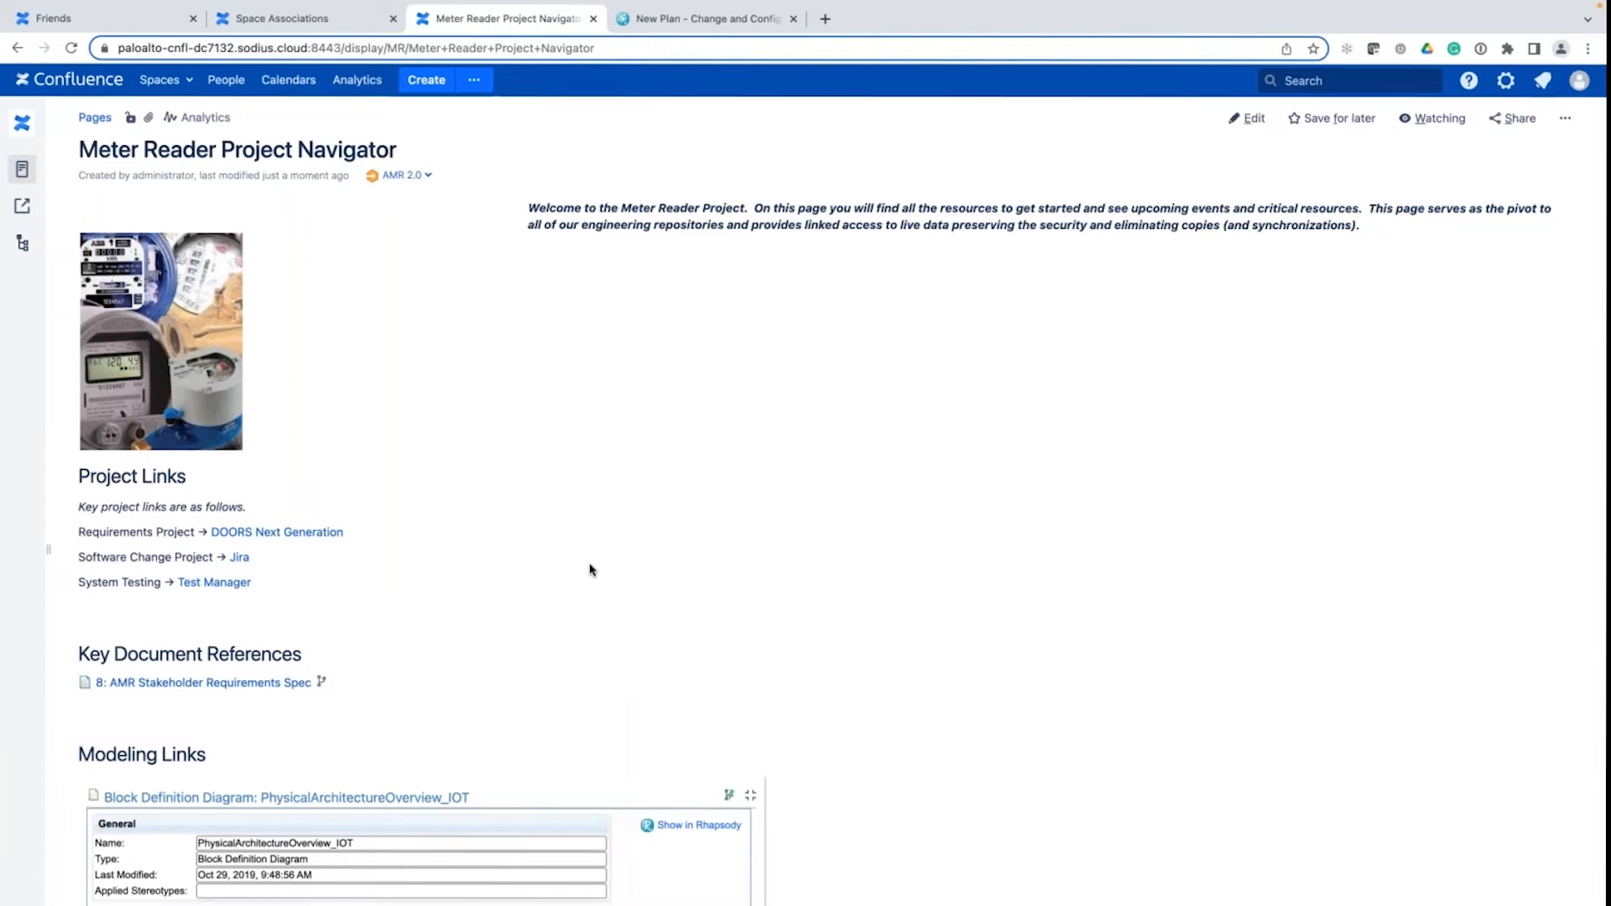
pyautogui.scroll(-3, 590, 570)
pyautogui.scroll(-2, 638, 571)
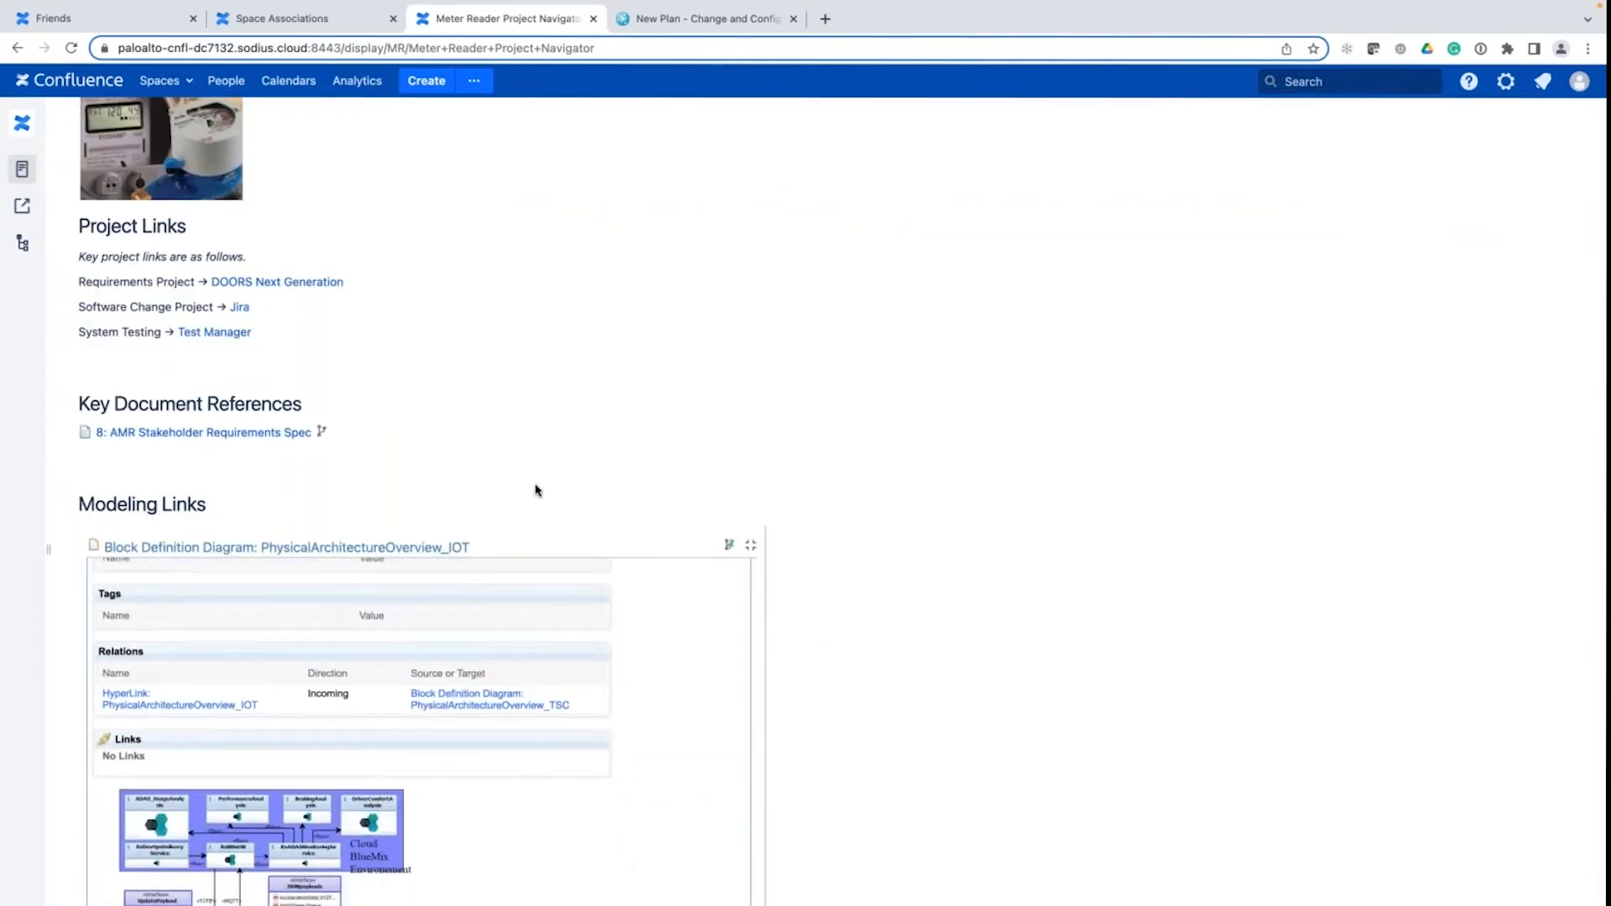
pyautogui.scroll(-2, 540, 490)
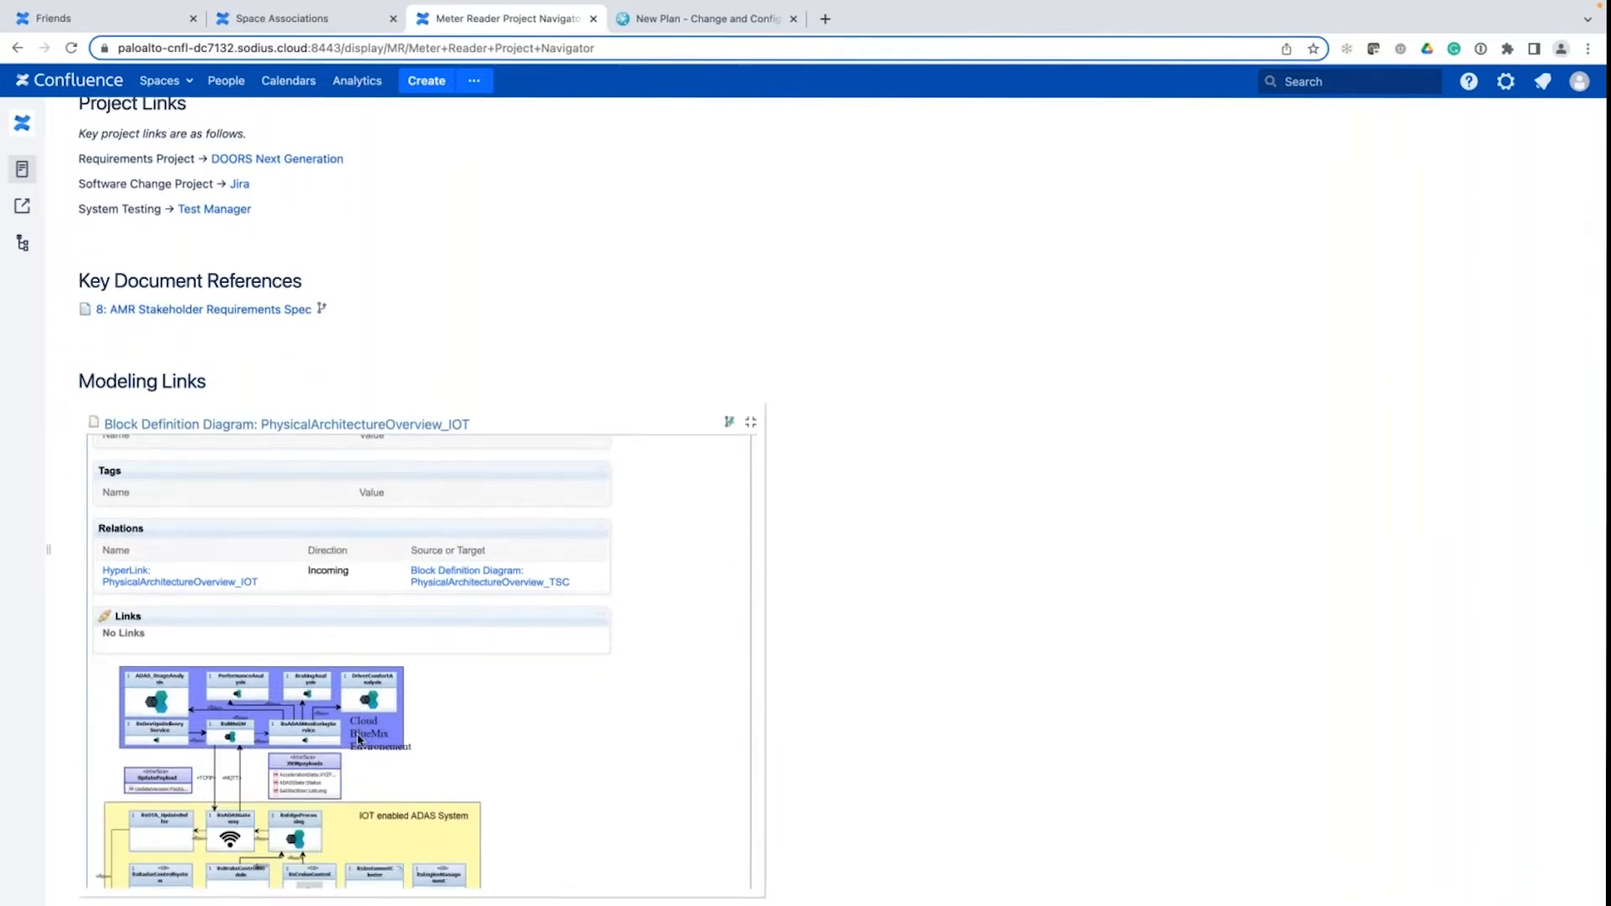
pyautogui.scroll(-3, 359, 738)
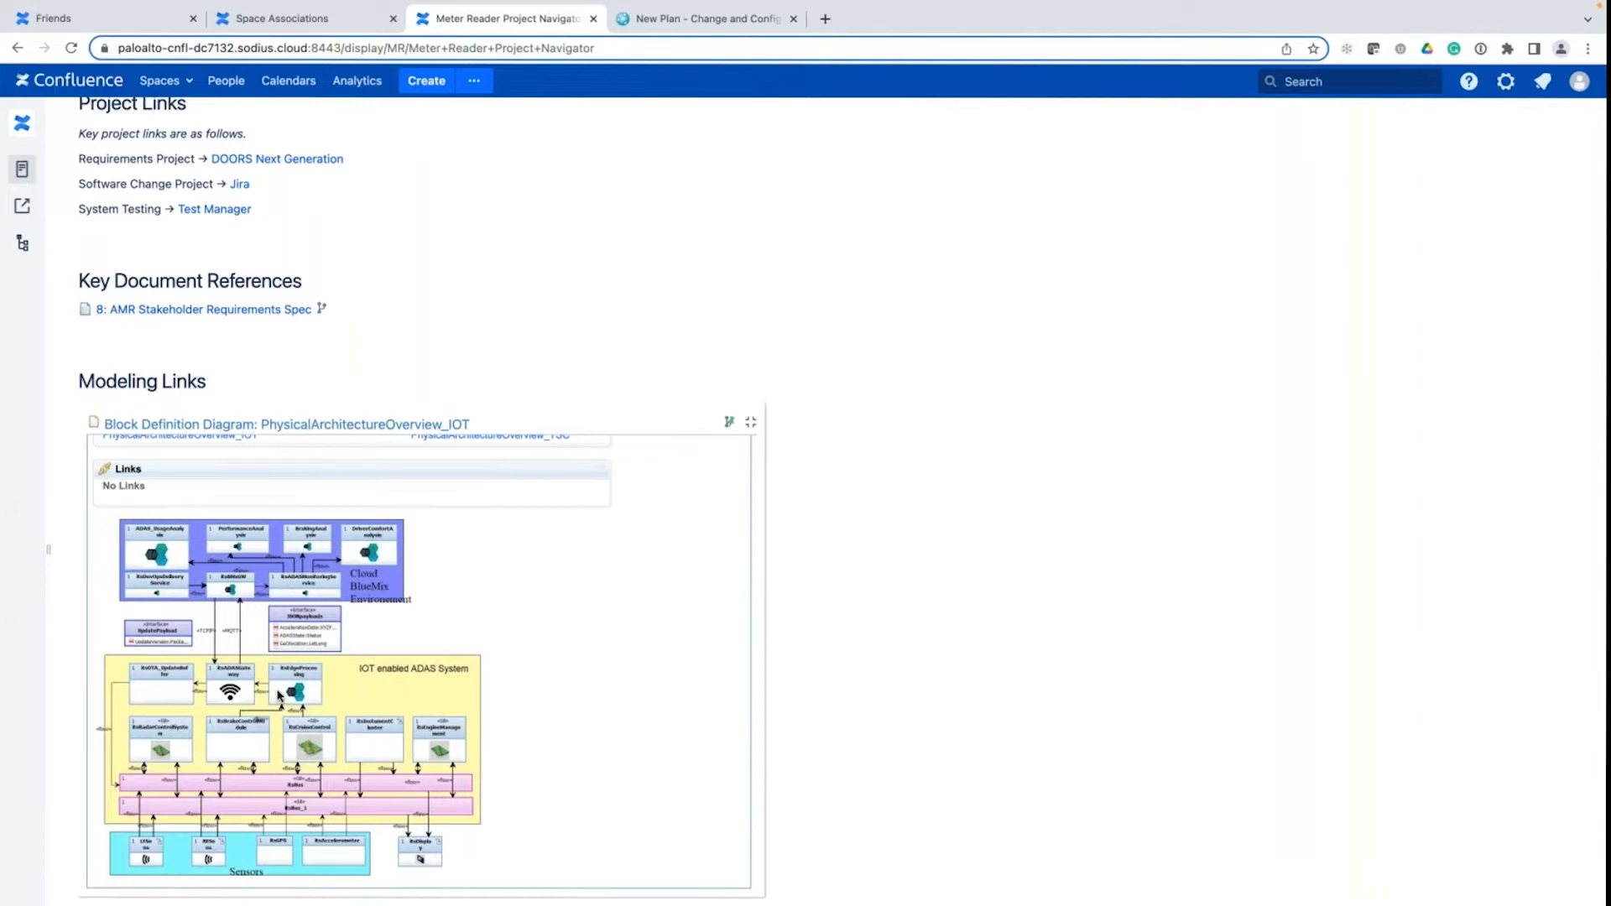
pyautogui.scroll(-5, 972, 820)
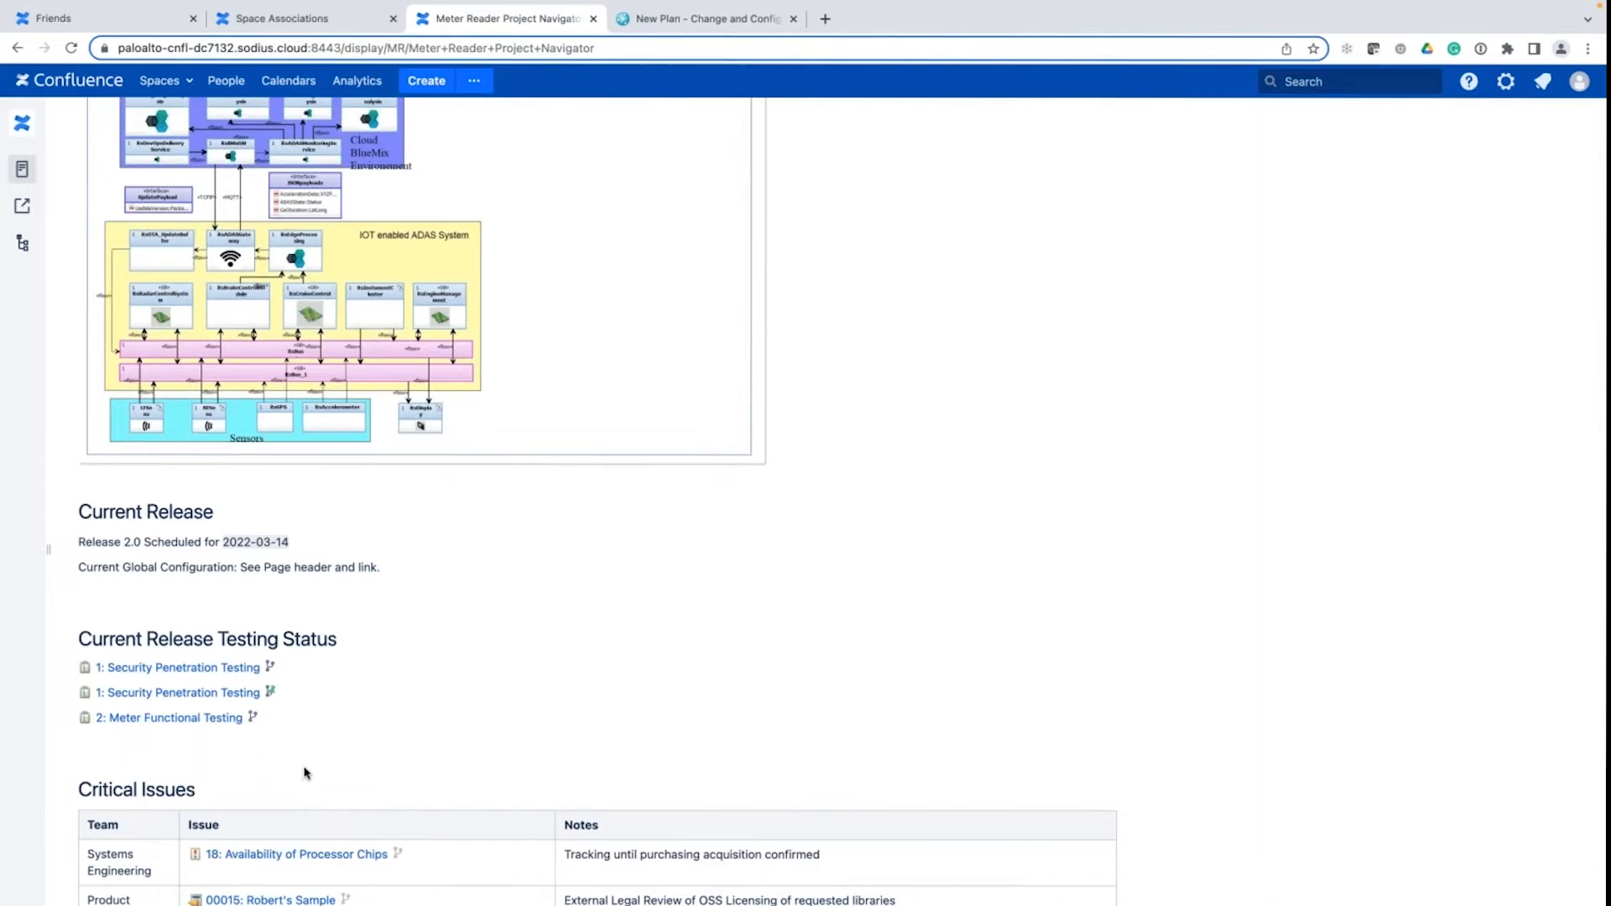
pyautogui.scroll(-6, 302, 769)
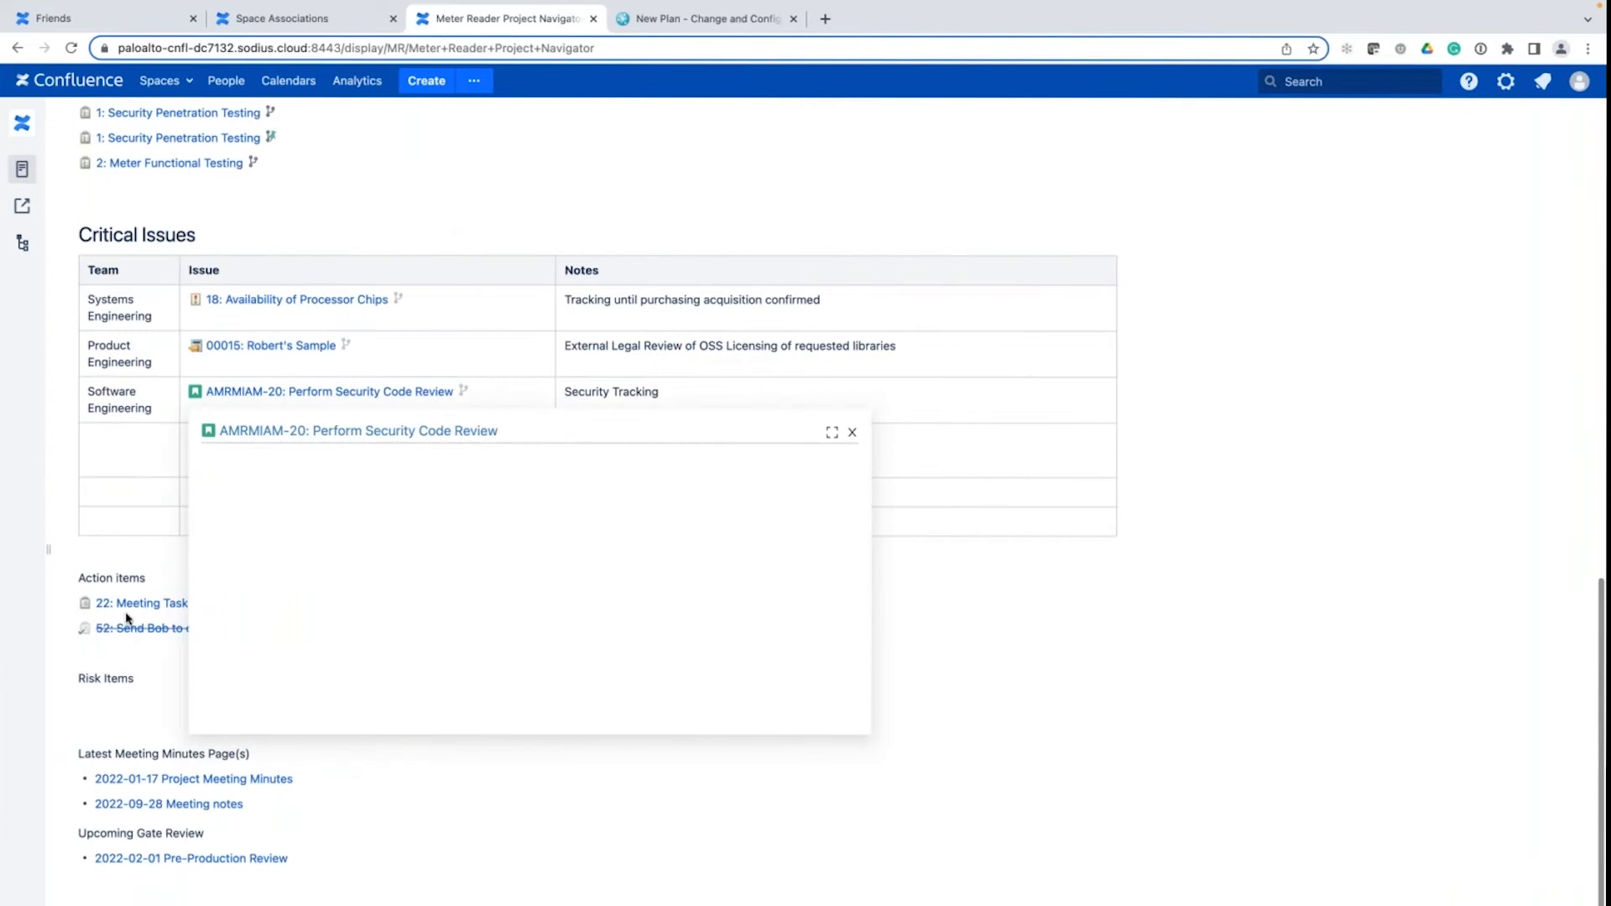
# - Log in to miami-elm-702.sodius.cloud from the 22: Meeting Task preview, using the prefilled user ID and password
pyautogui.moveTo(138, 604)
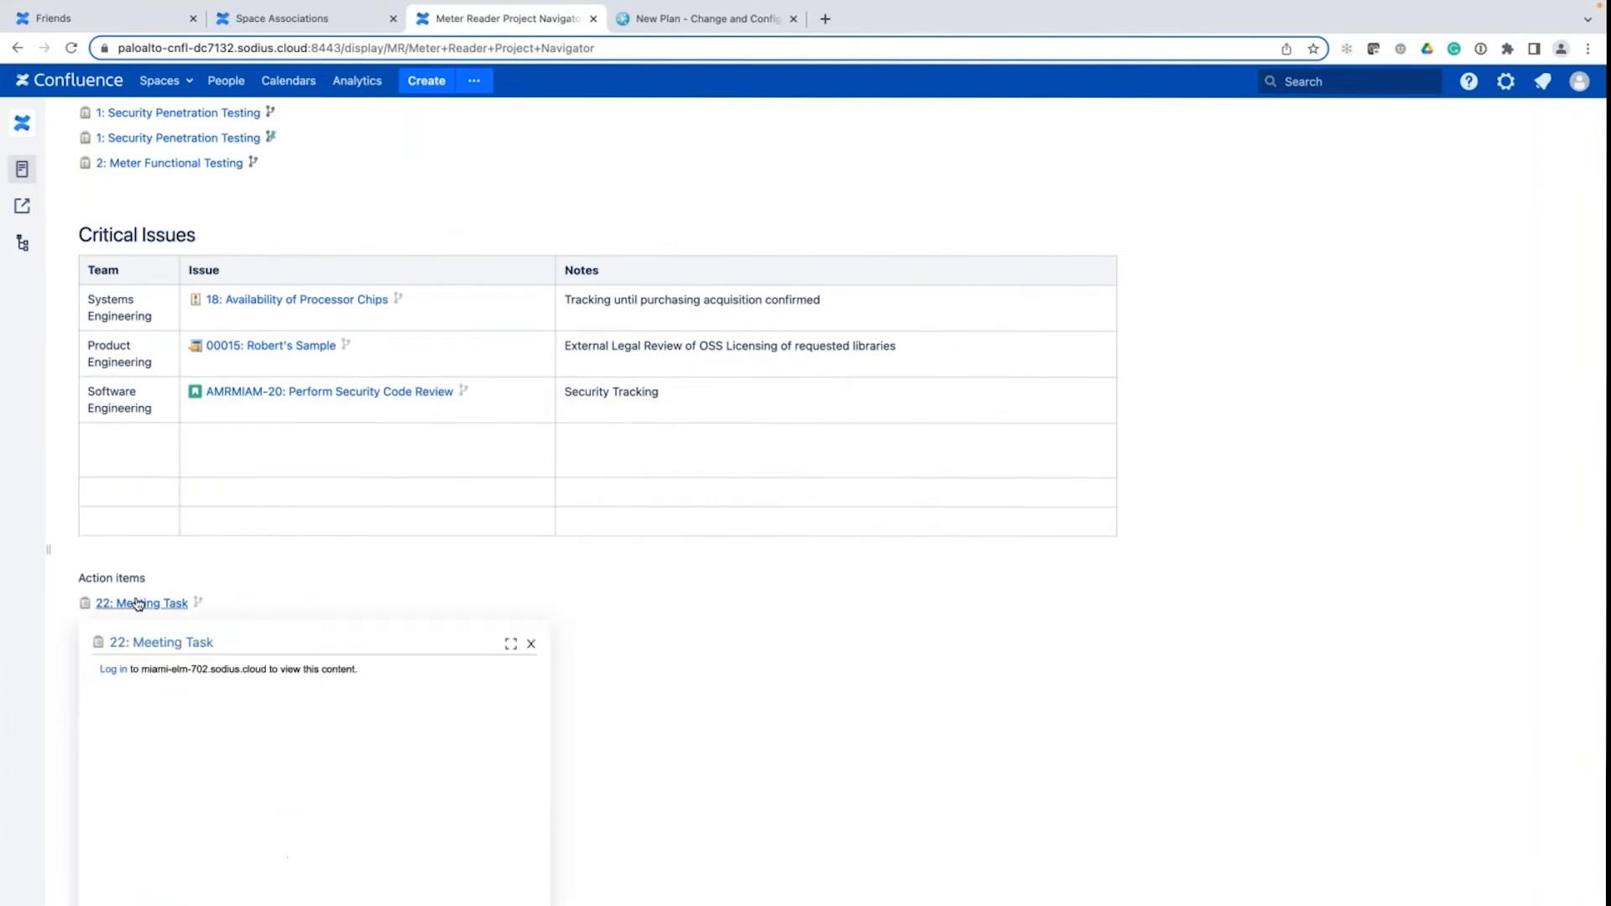
pyautogui.click(112, 670)
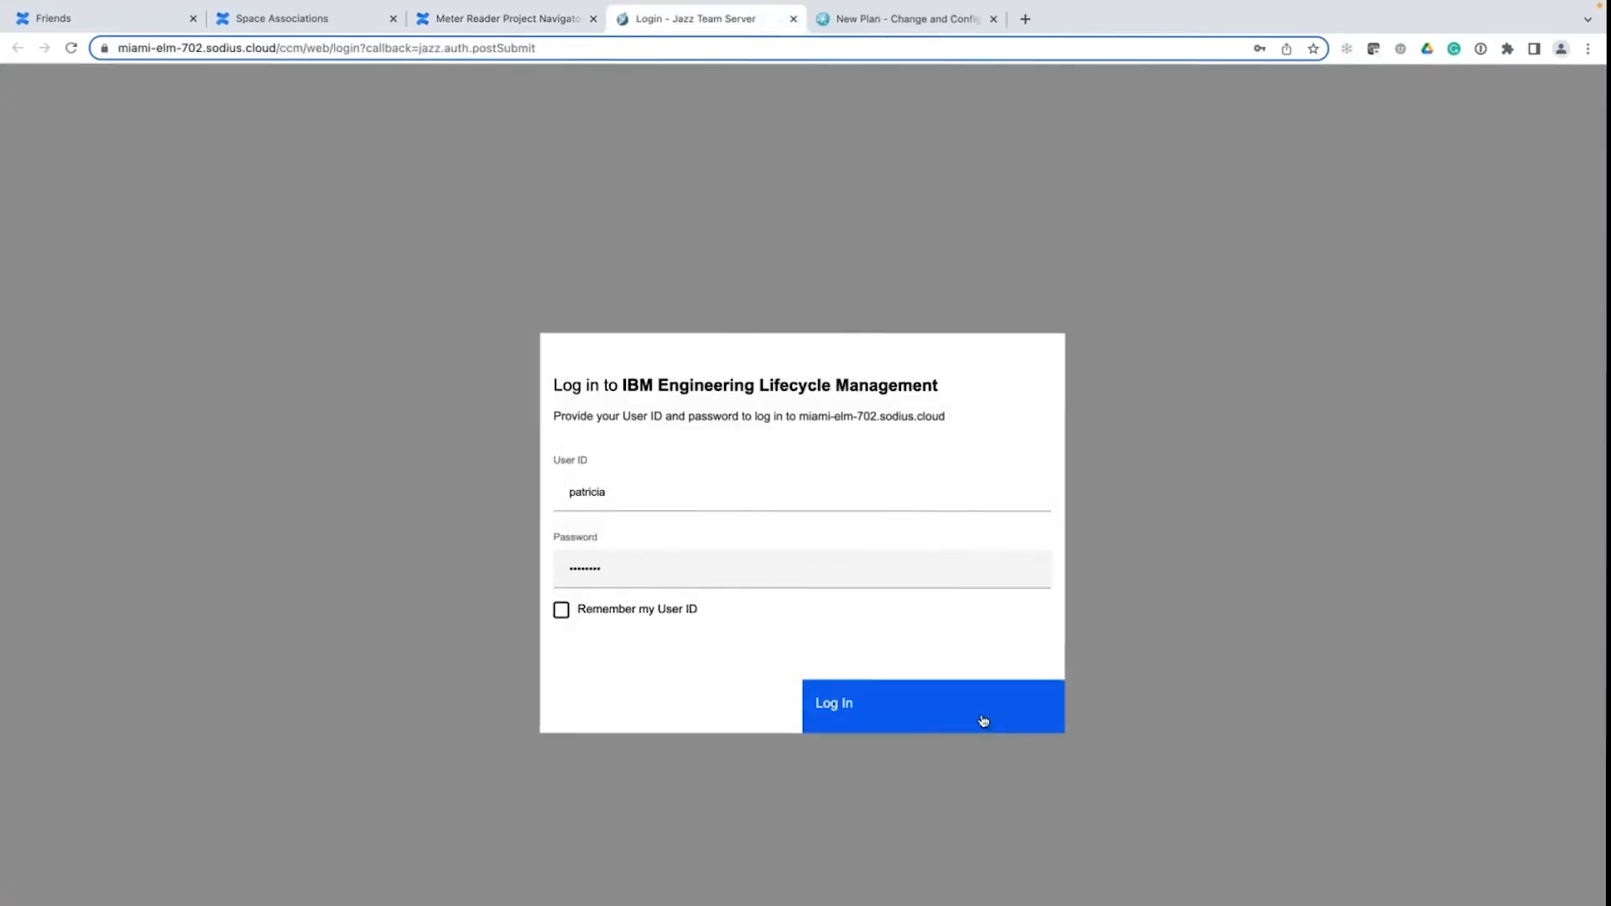
pyautogui.click(978, 719)
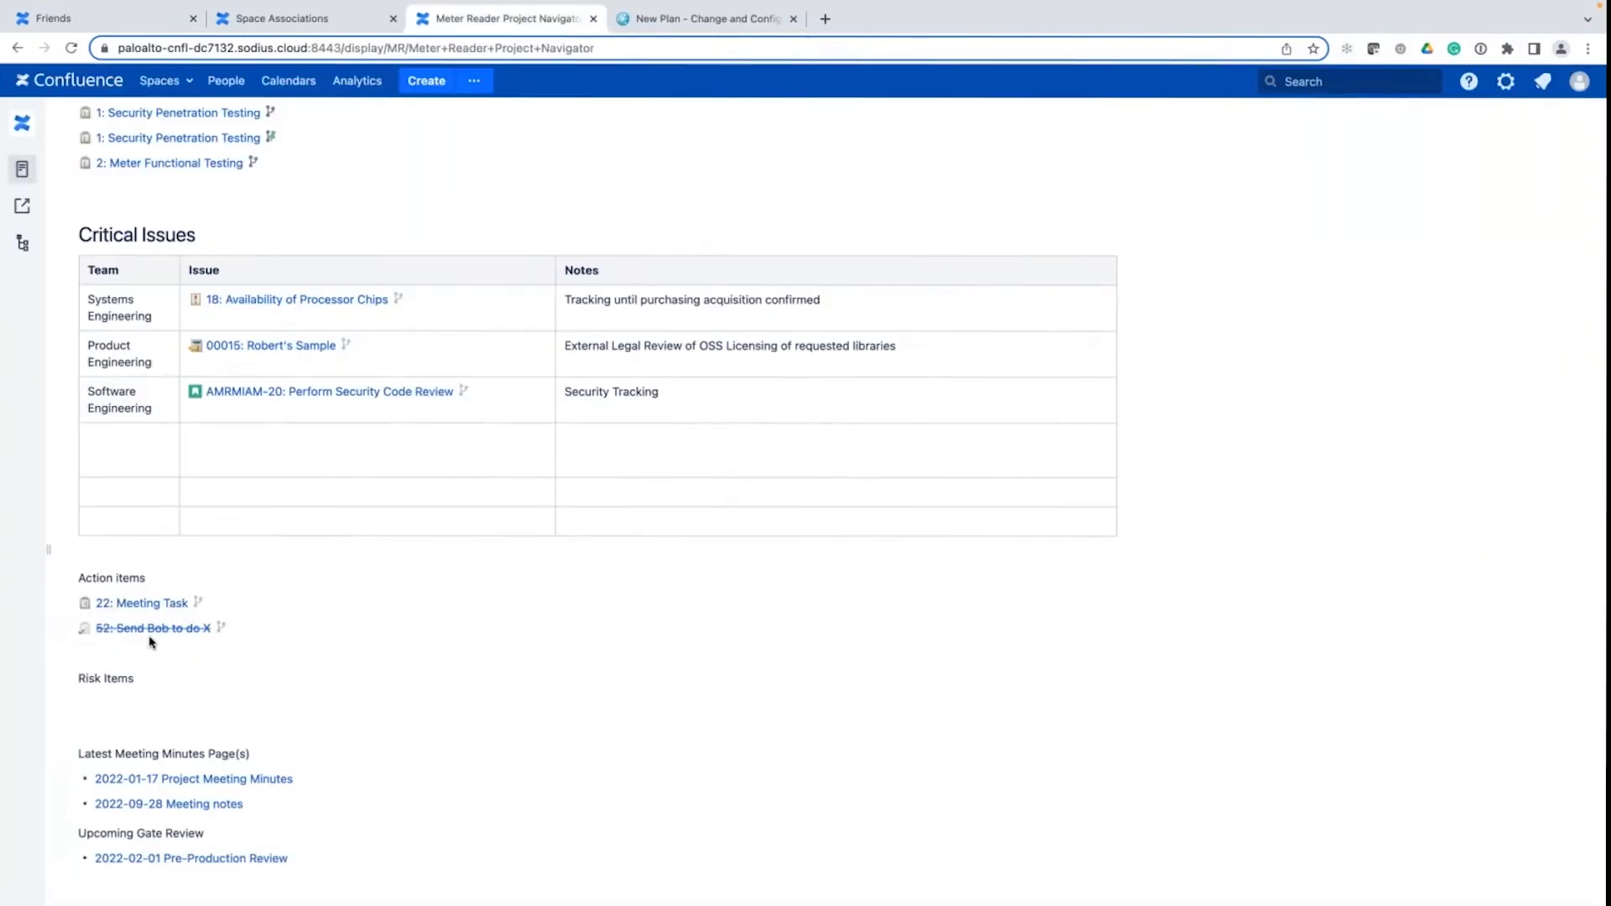
# - Preview the struck-through action item 52 and the AMRMIAM-20: Perform Security Code Review issue
pyautogui.moveTo(151, 638)
pyautogui.moveTo(278, 398)
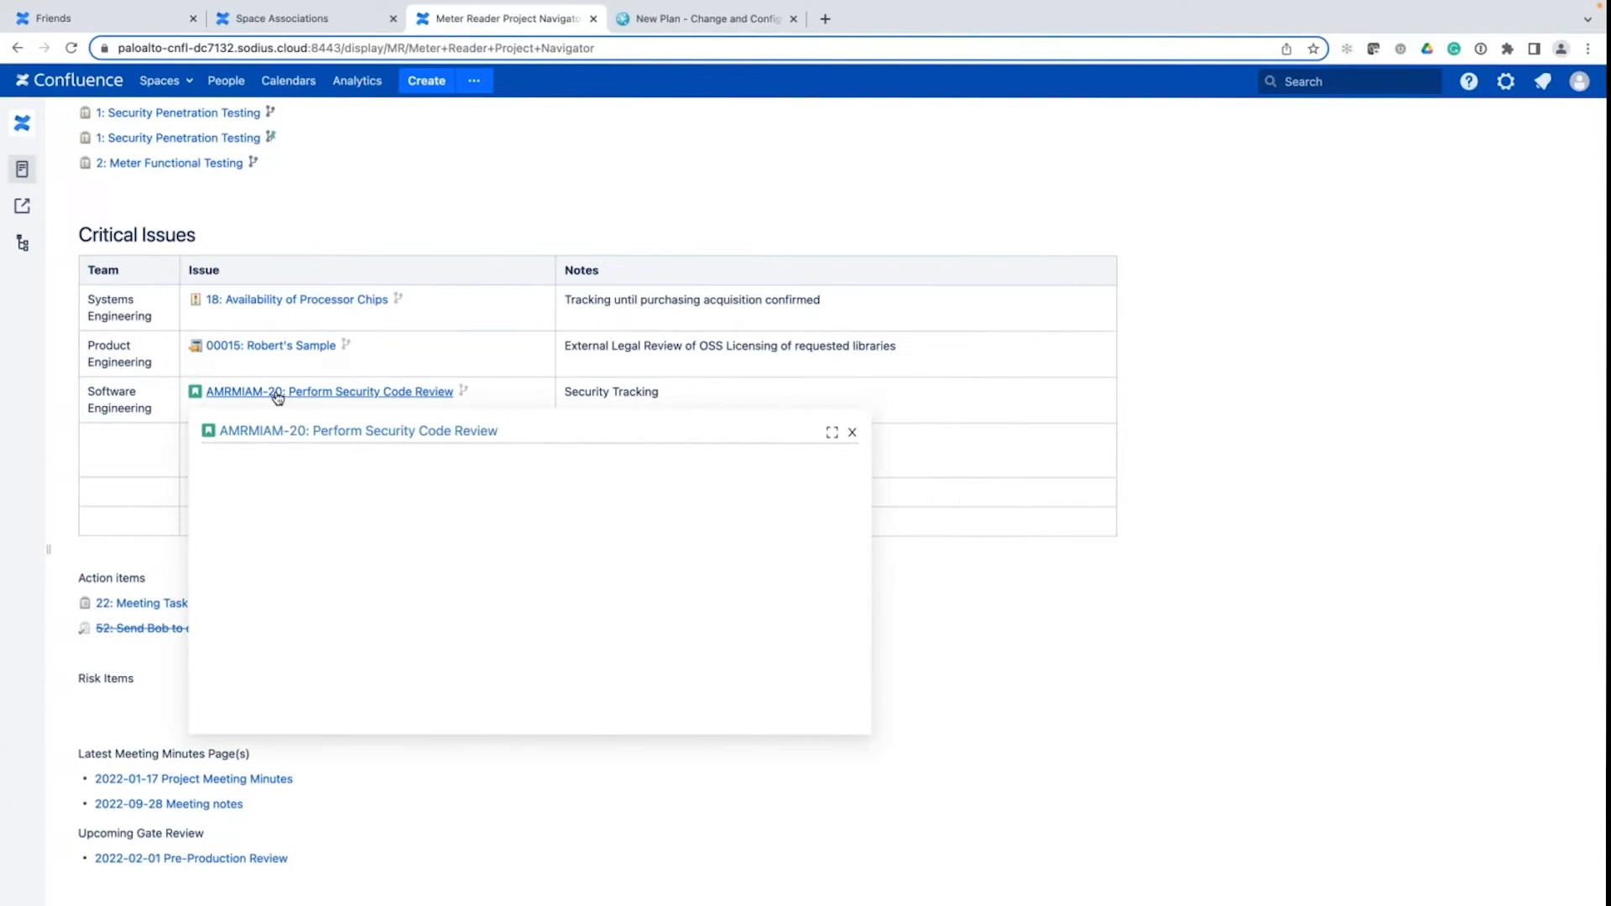
# - Open action item 22: Meeting Task in its source tool, set its status to Complete and save the work item
pyautogui.moveTo(272, 346)
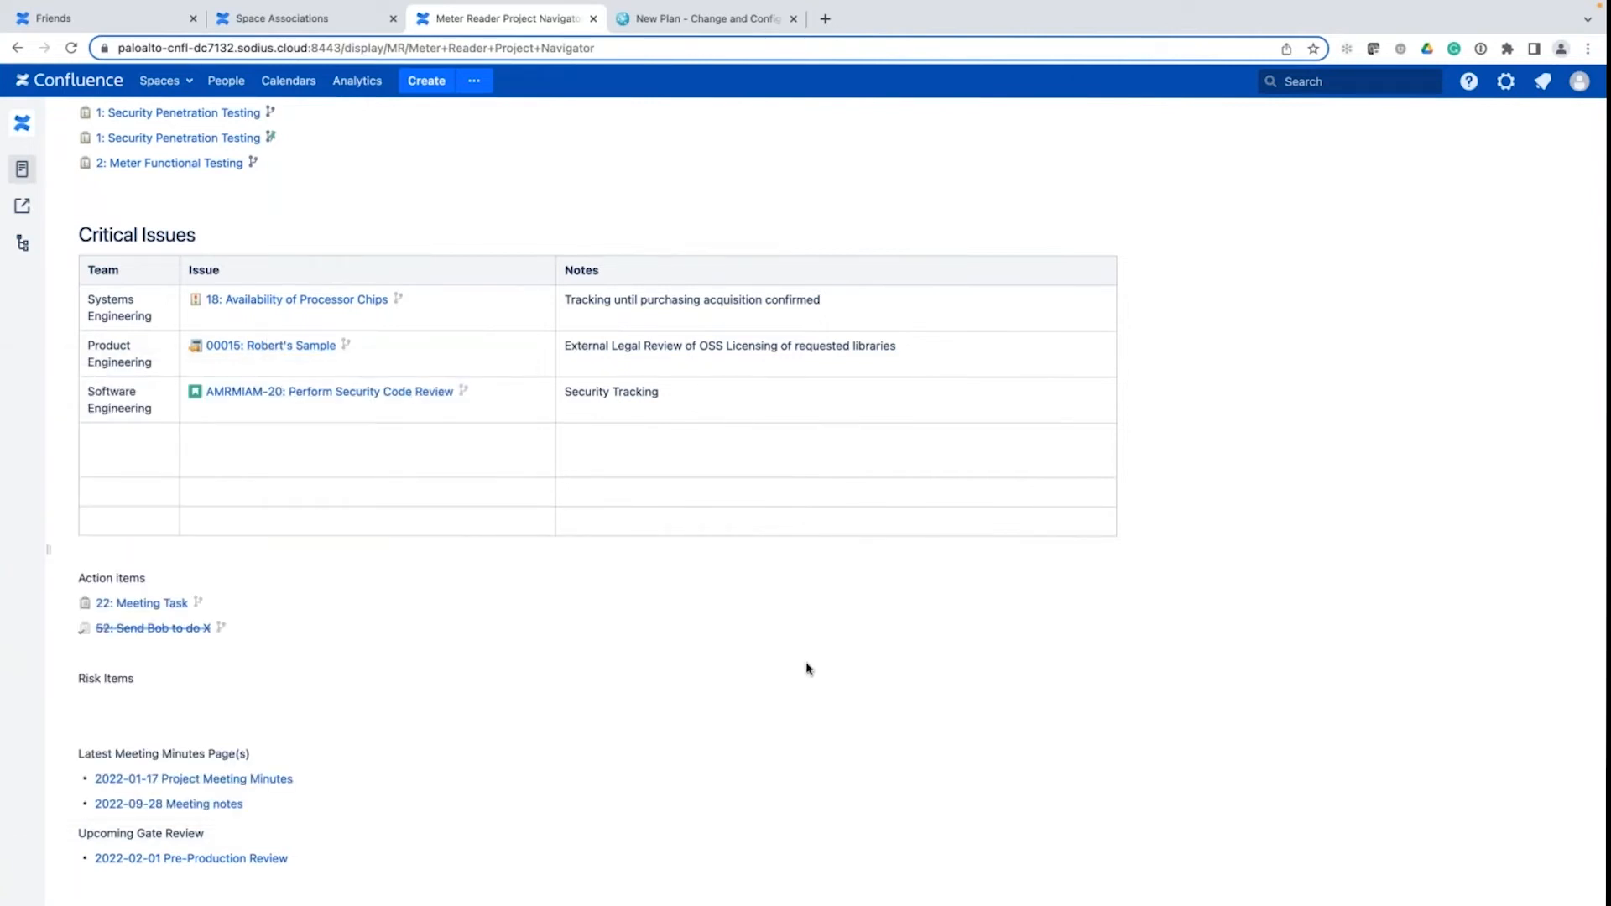
pyautogui.click(165, 605)
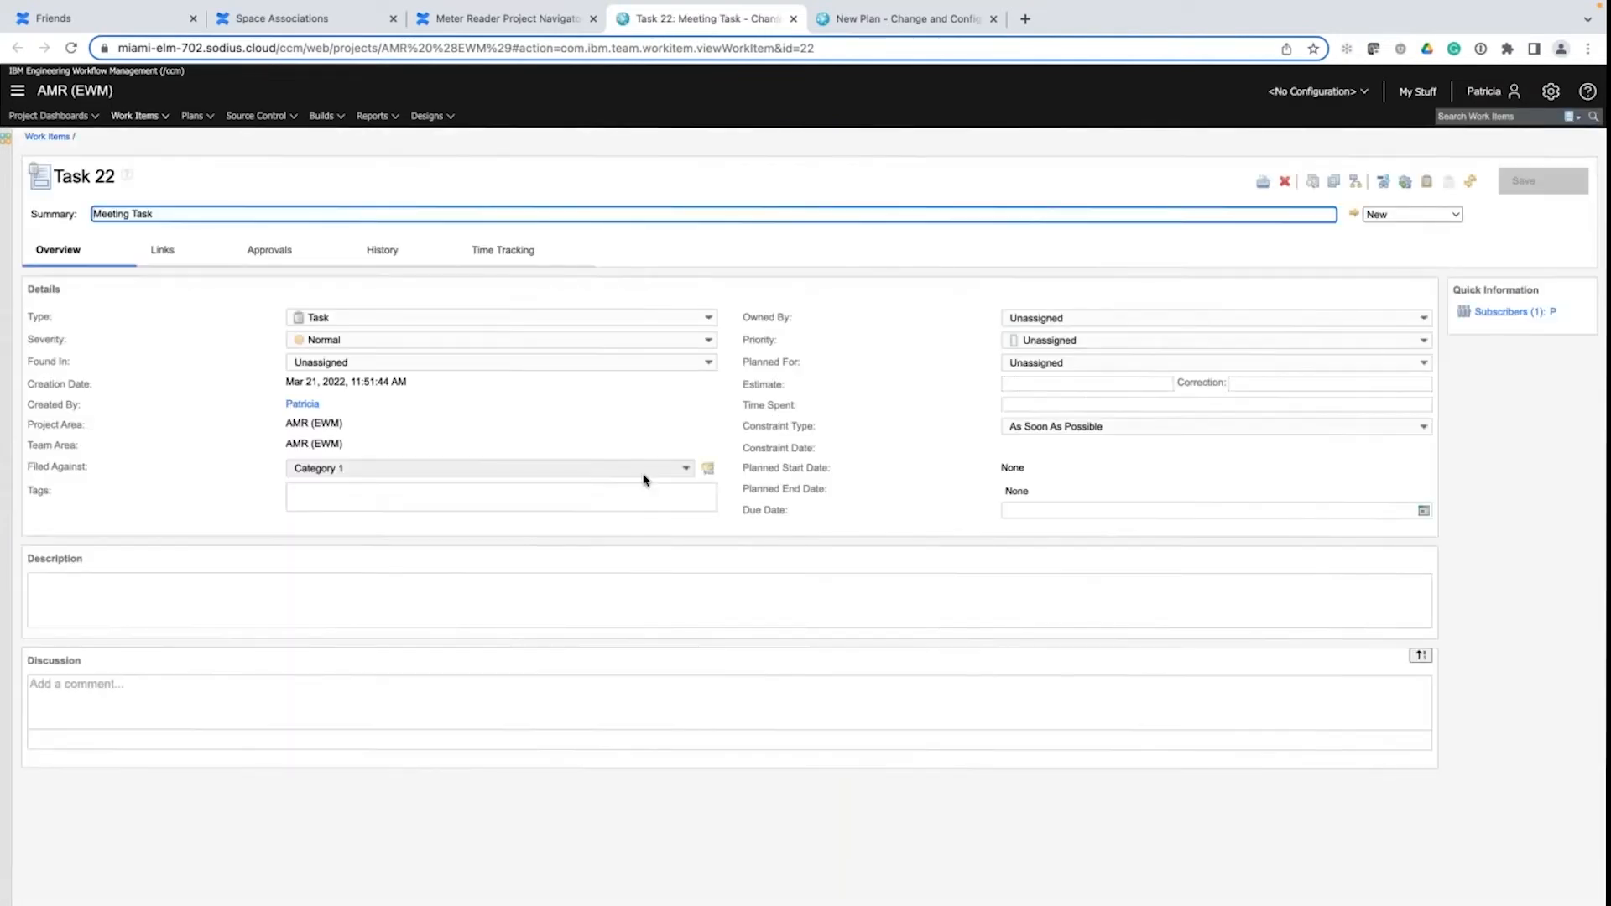
pyautogui.click(1429, 218)
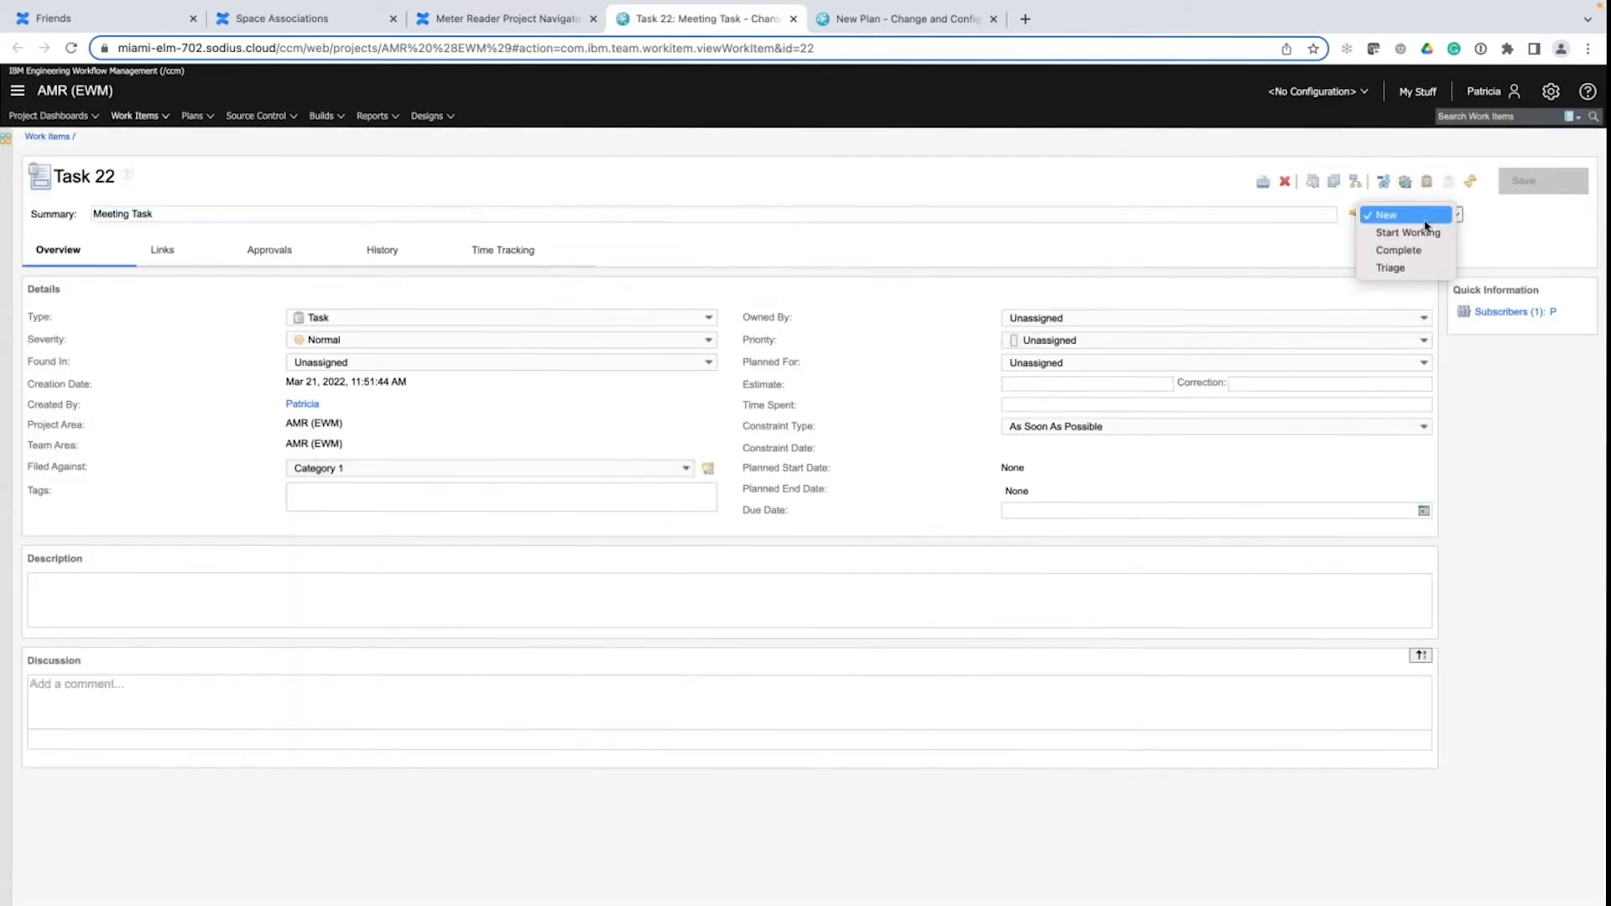
pyautogui.click(1419, 254)
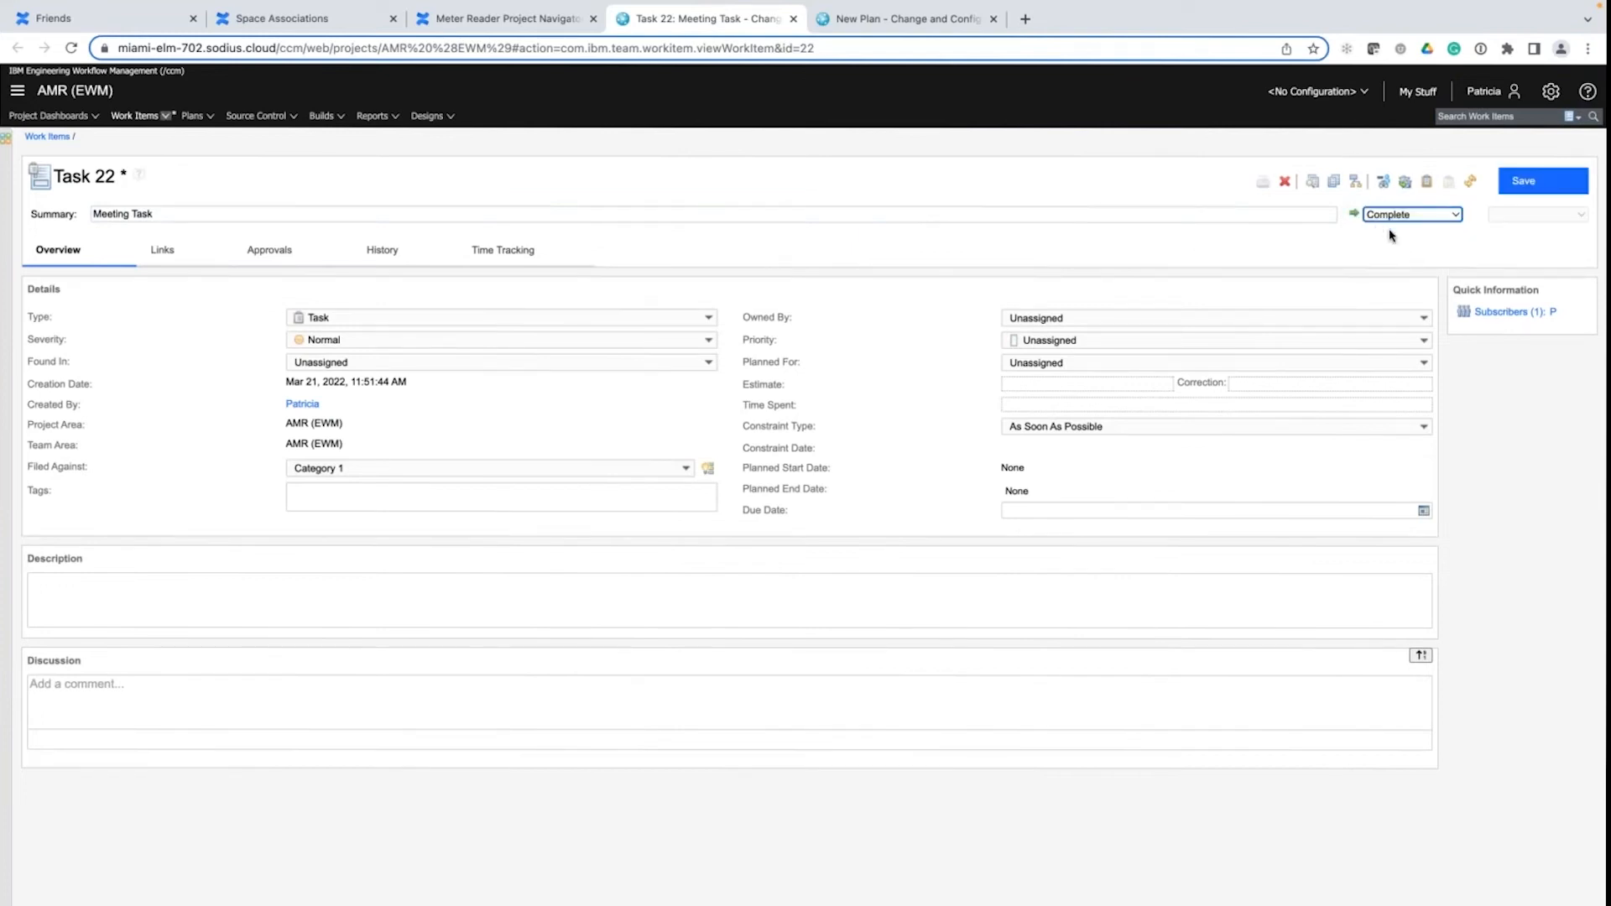
pyautogui.click(1500, 187)
pyautogui.click(1515, 184)
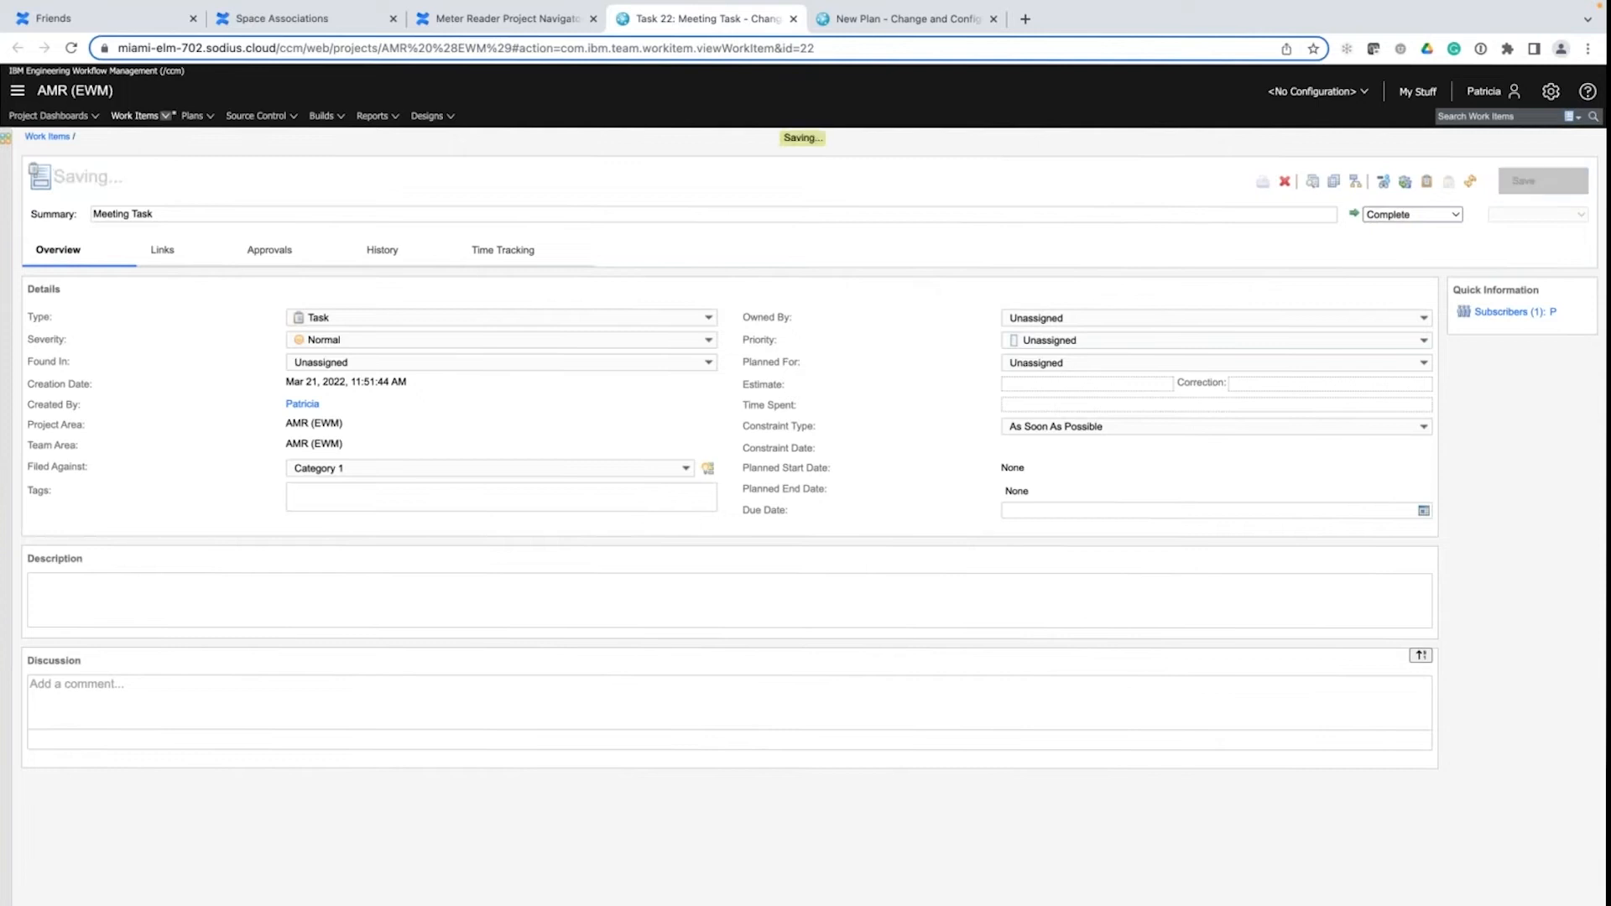
# - Return to the Meter Reader Project Navigator page, preview 22: Meeting Task, and reload the page to check its links
pyautogui.click(483, 20)
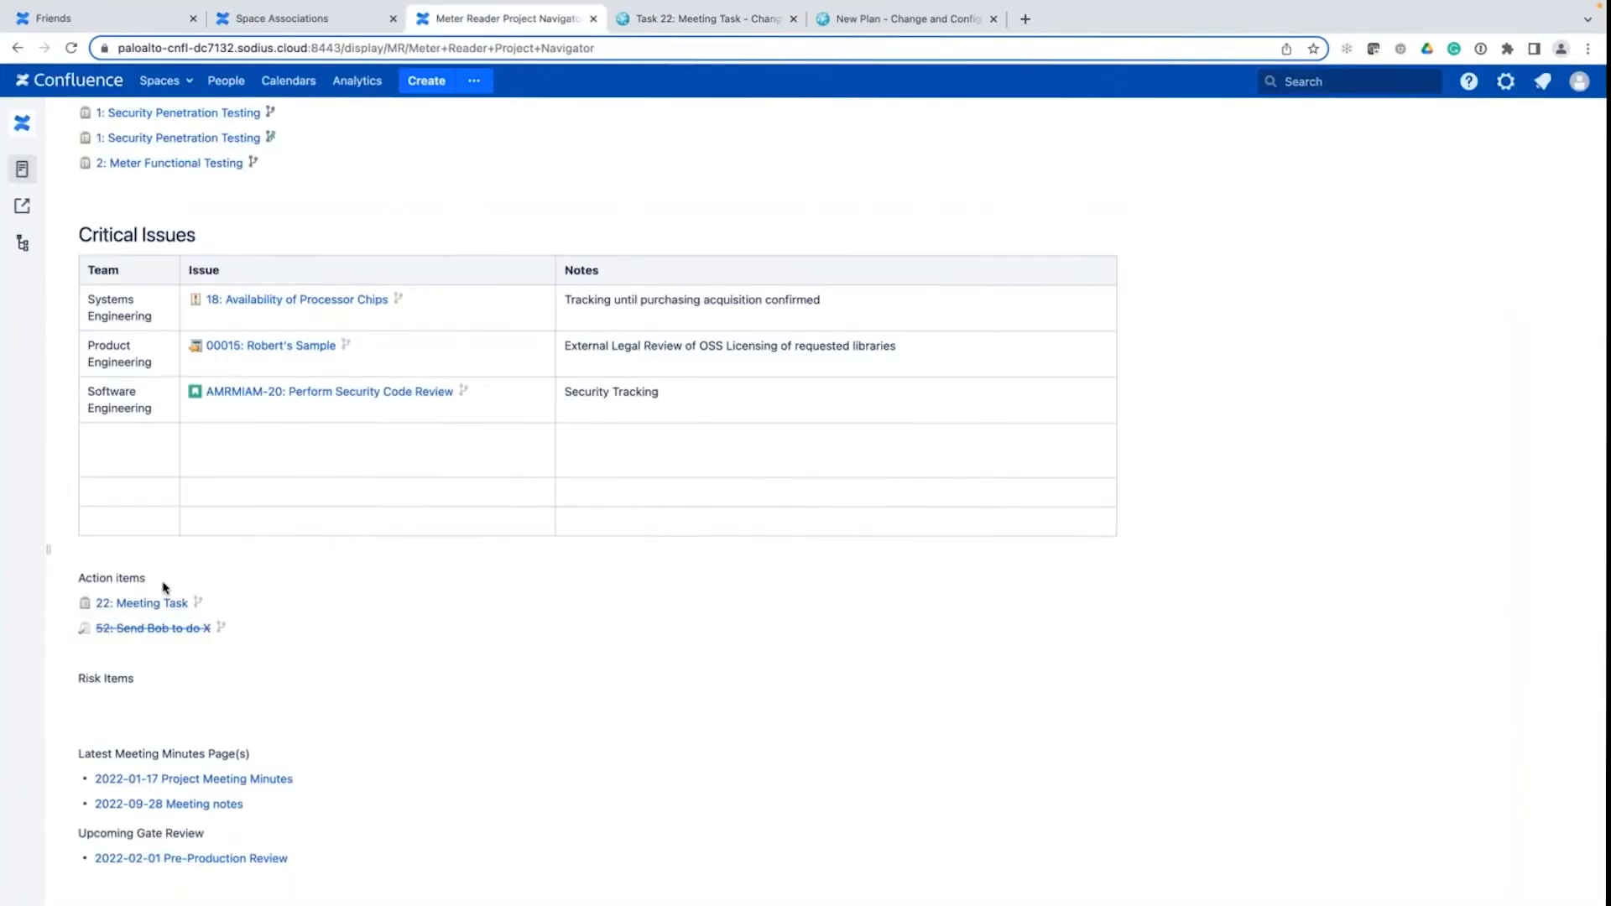
pyautogui.moveTo(155, 600)
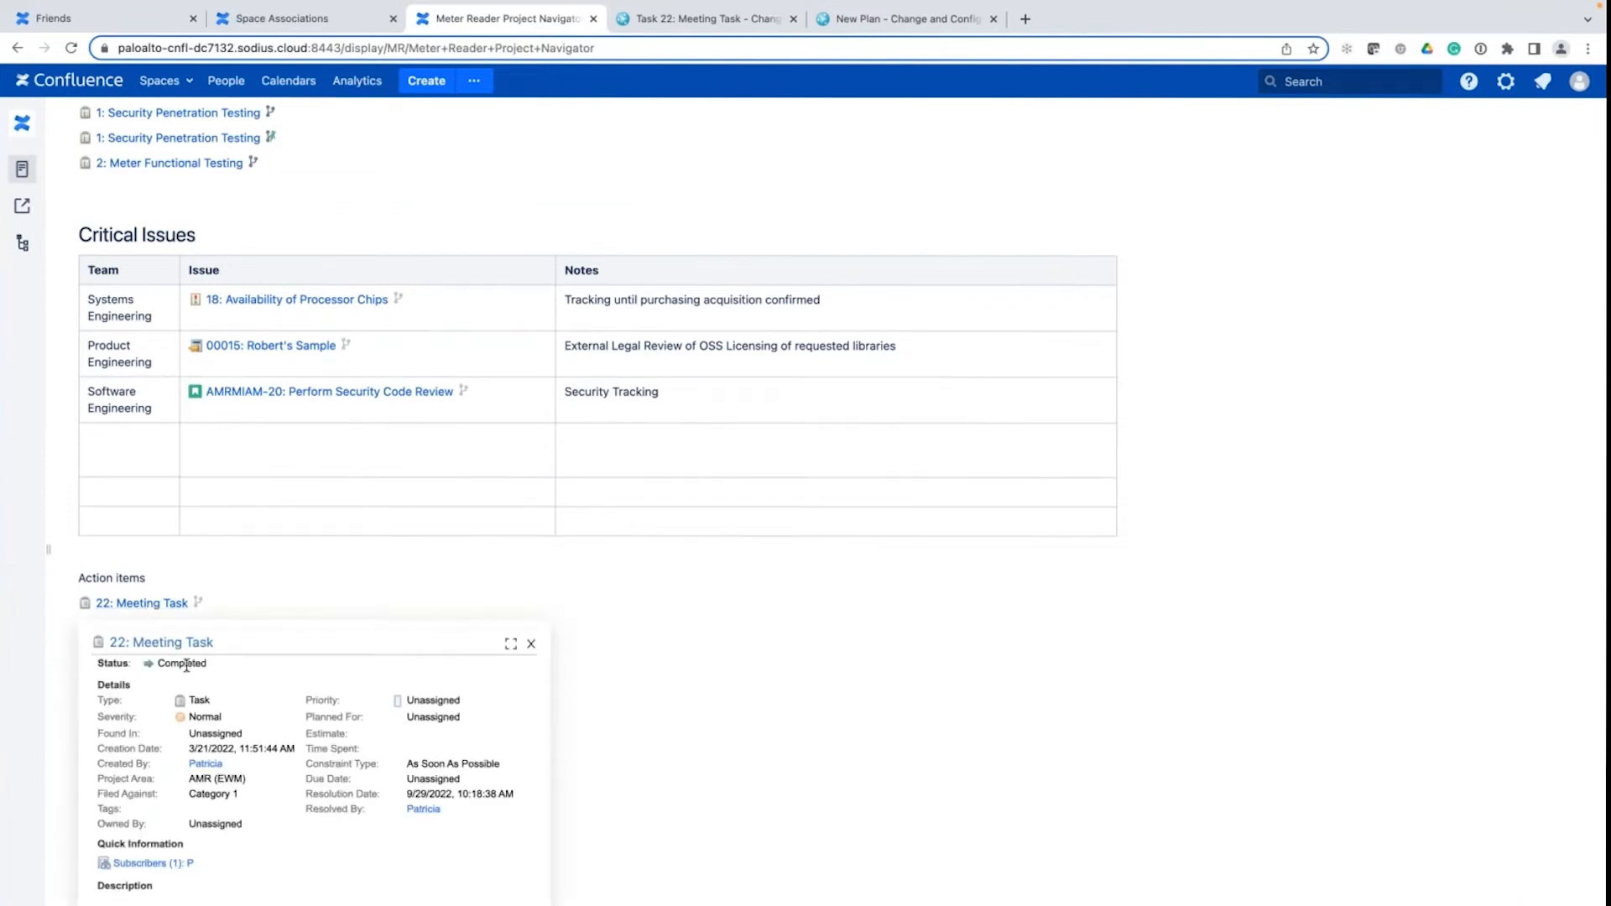
pyautogui.click(72, 50)
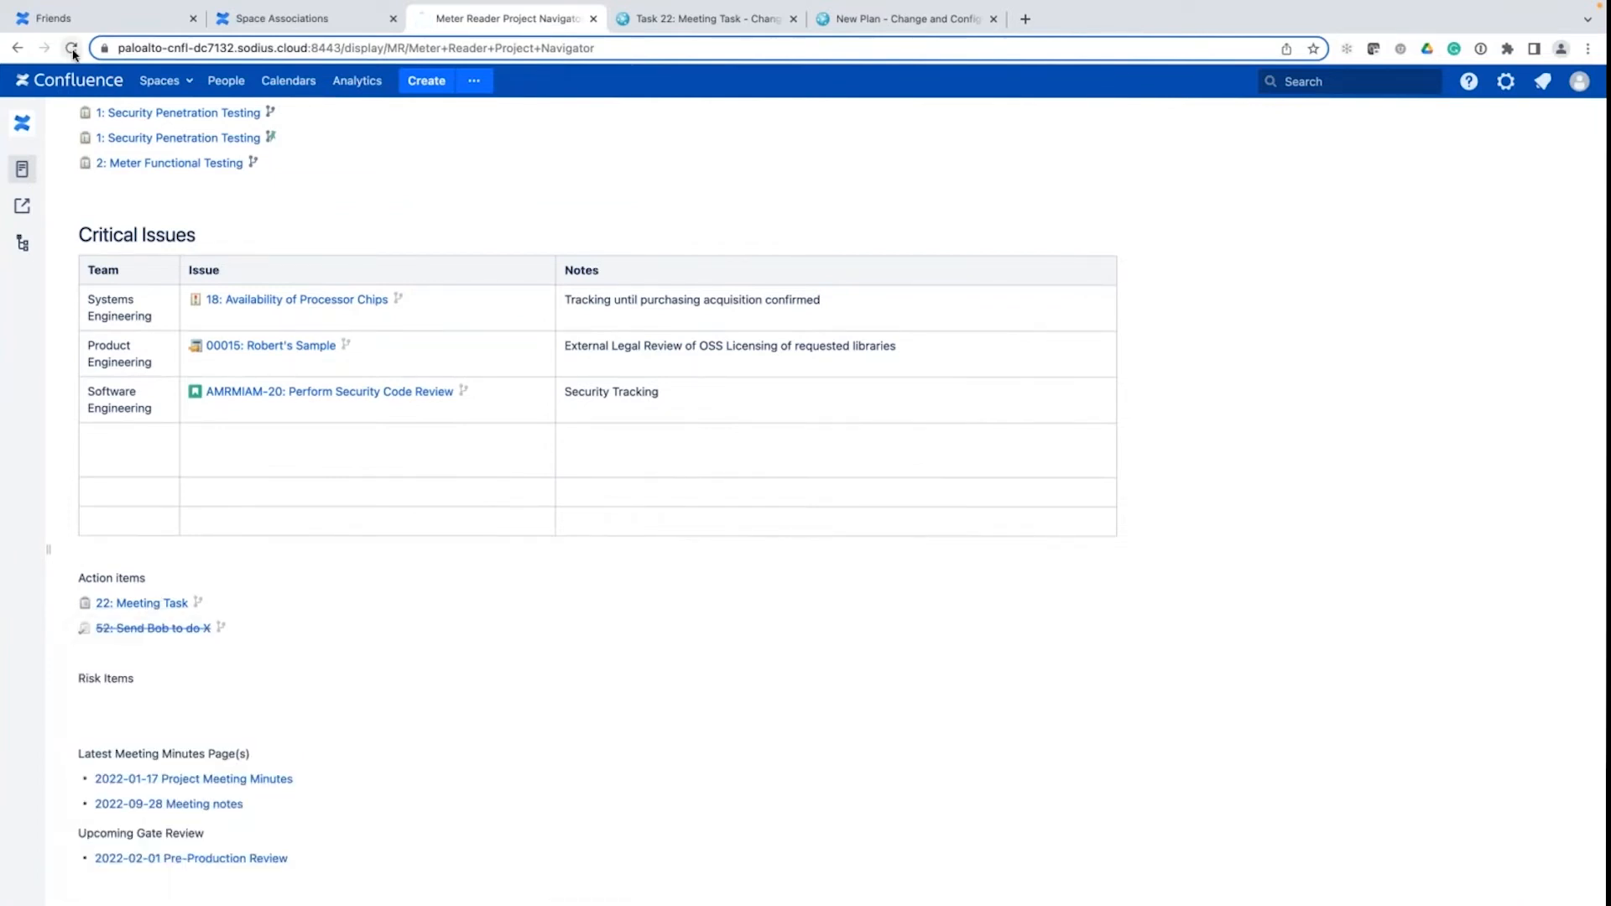
pyautogui.scroll(-15, 326, 575)
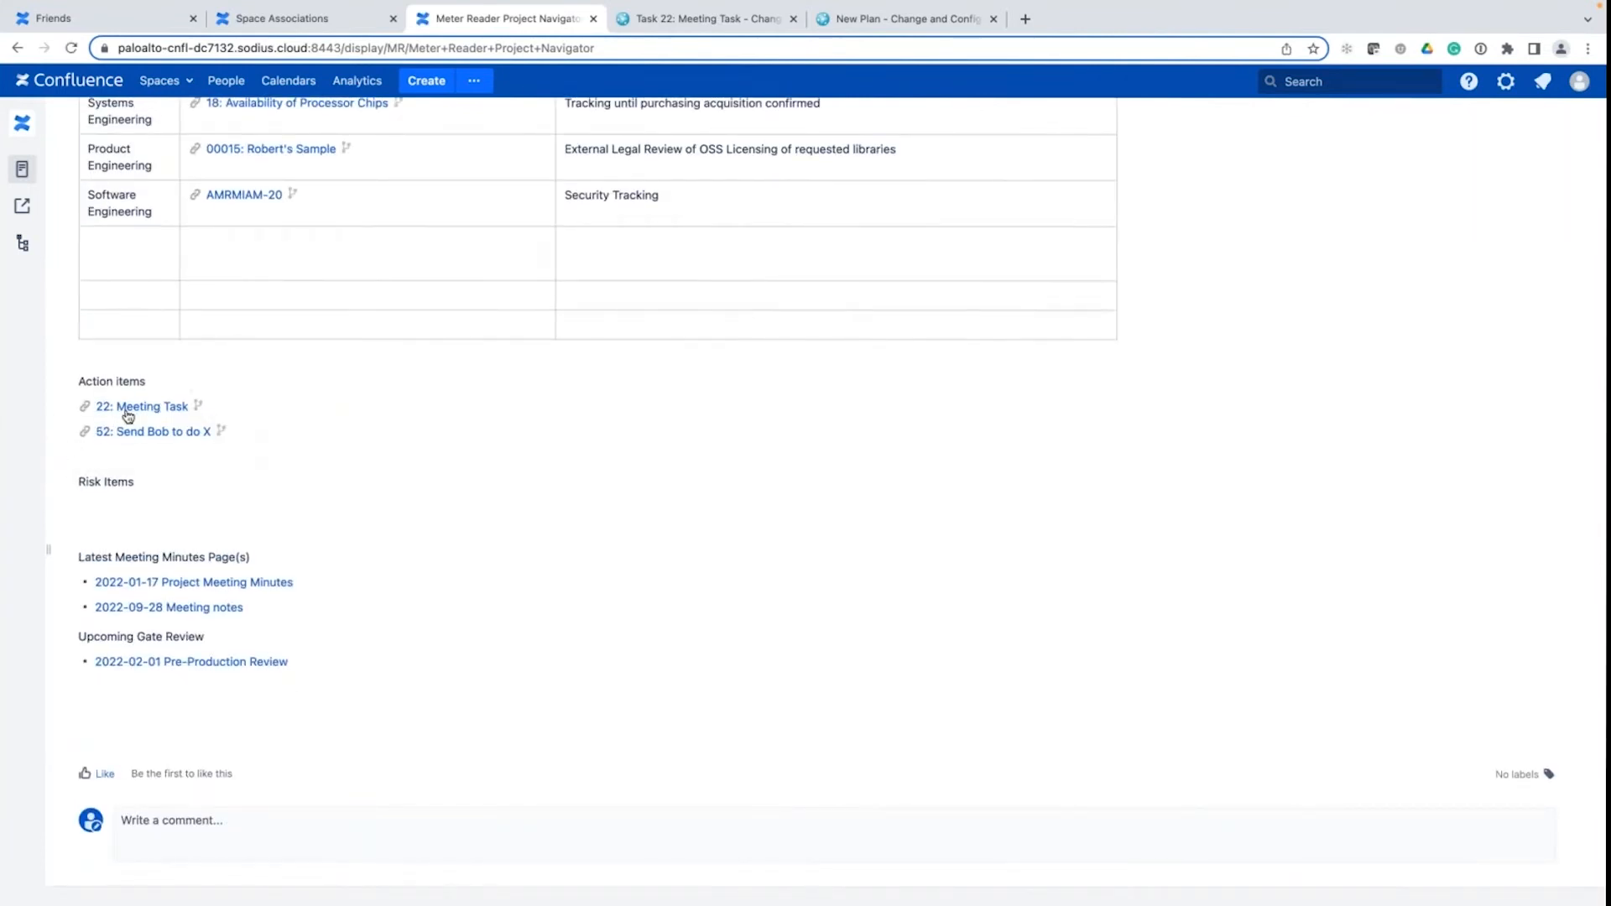
pyautogui.moveTo(126, 414)
pyautogui.scroll(10, 269, 404)
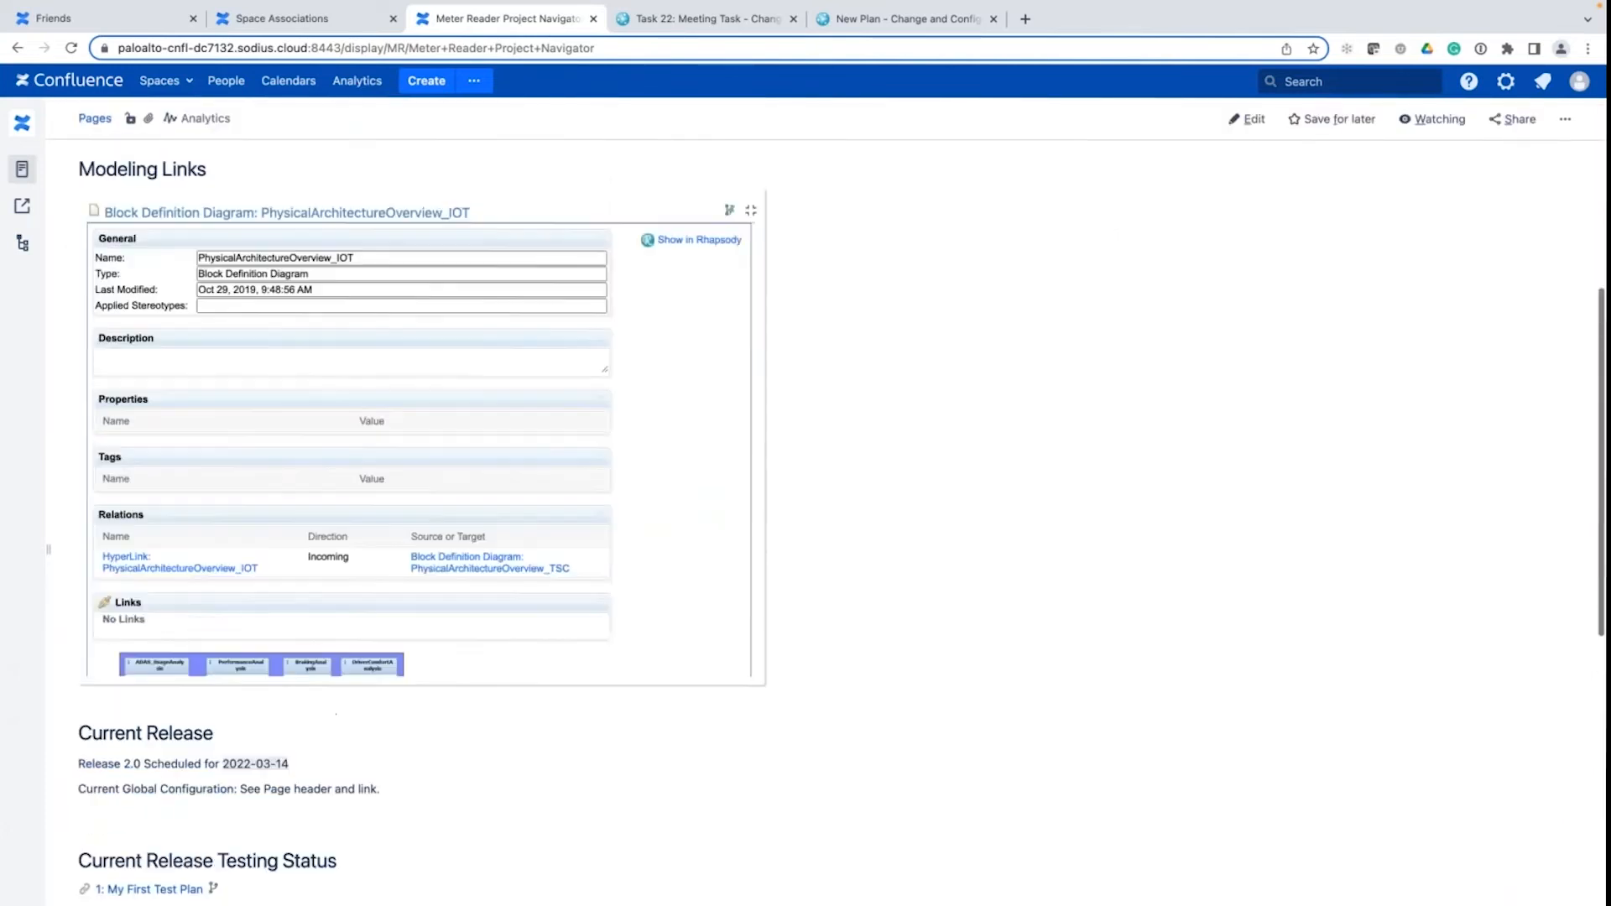
pyautogui.scroll(6, 934, 503)
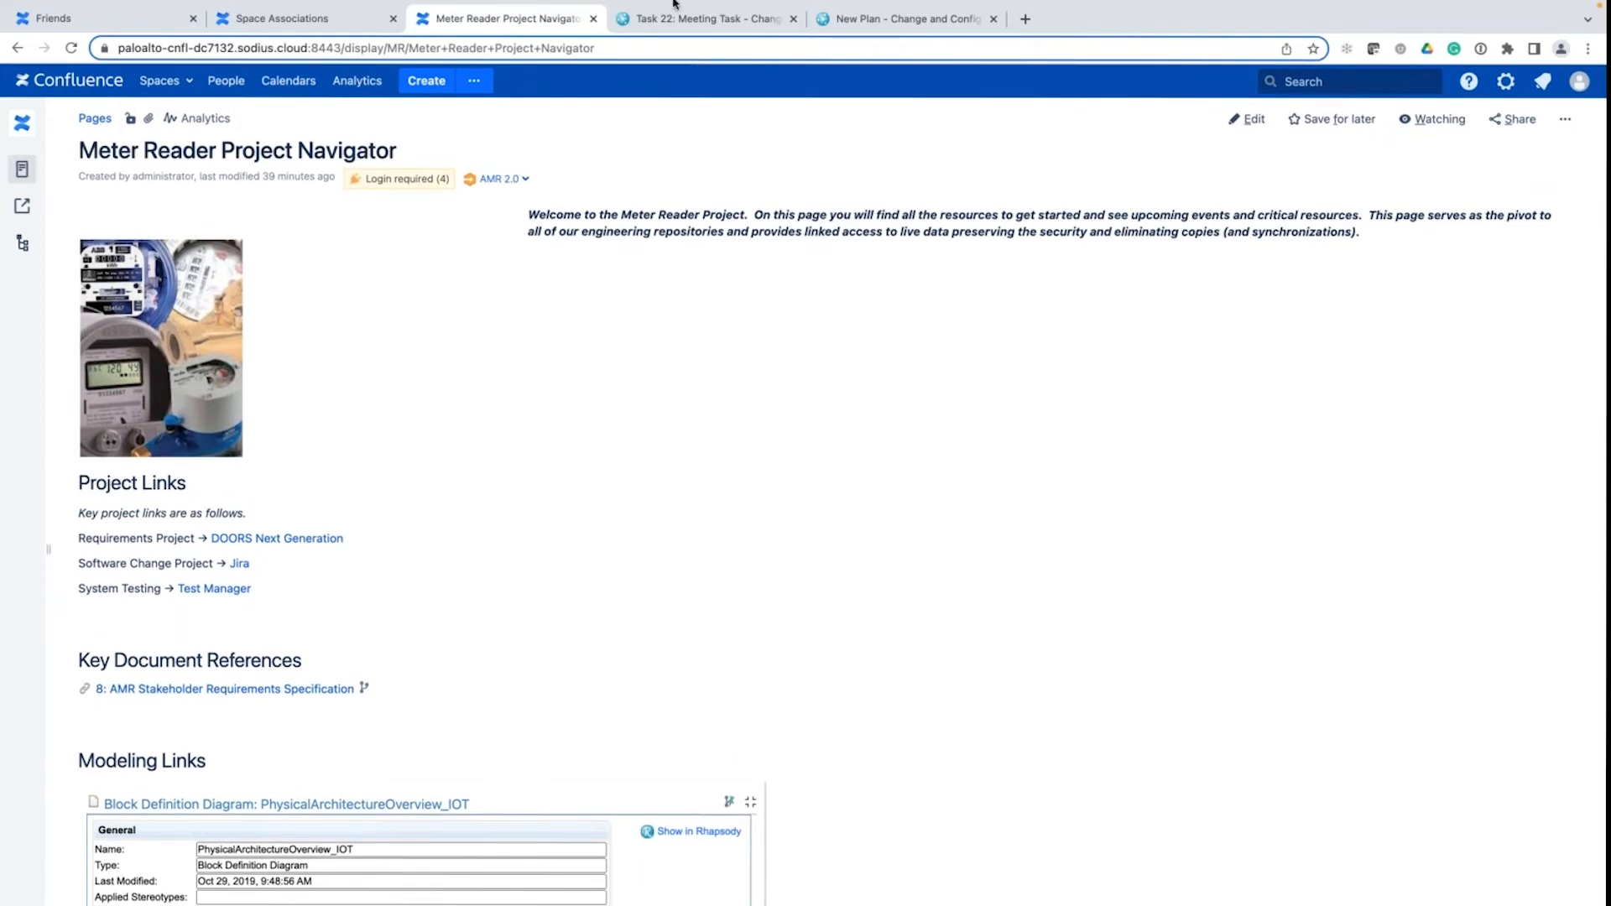
# - Take the browser window out of full-screen view and widen it to cover most of the desktop
pyautogui.click(56, 32)
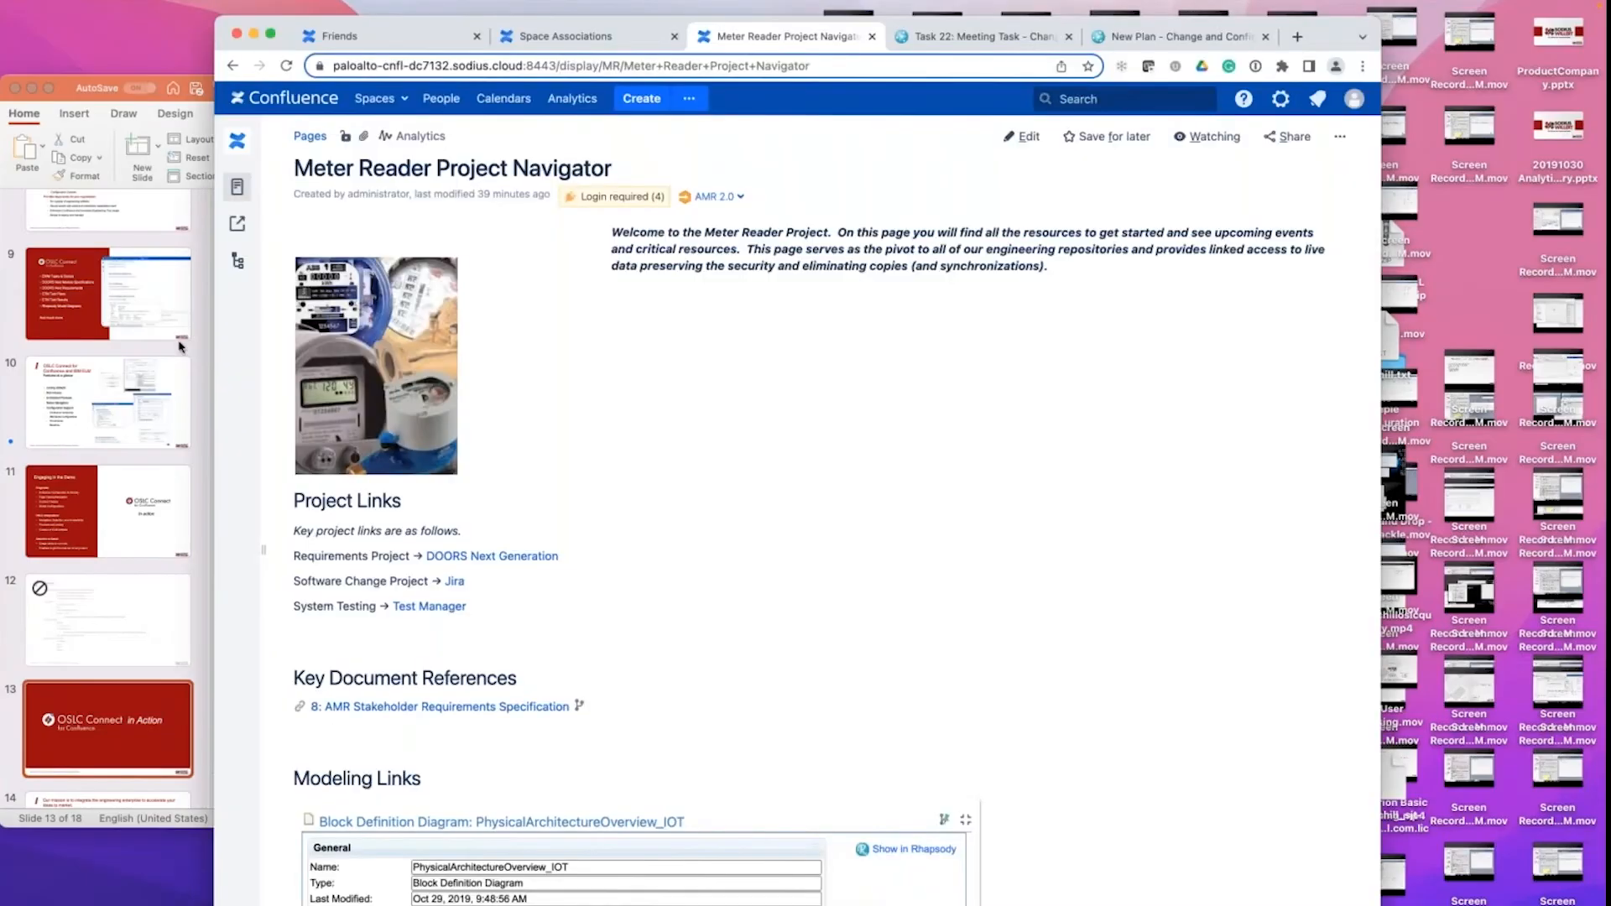
pyautogui.moveTo(215, 357); pyautogui.dragTo(1, 367)
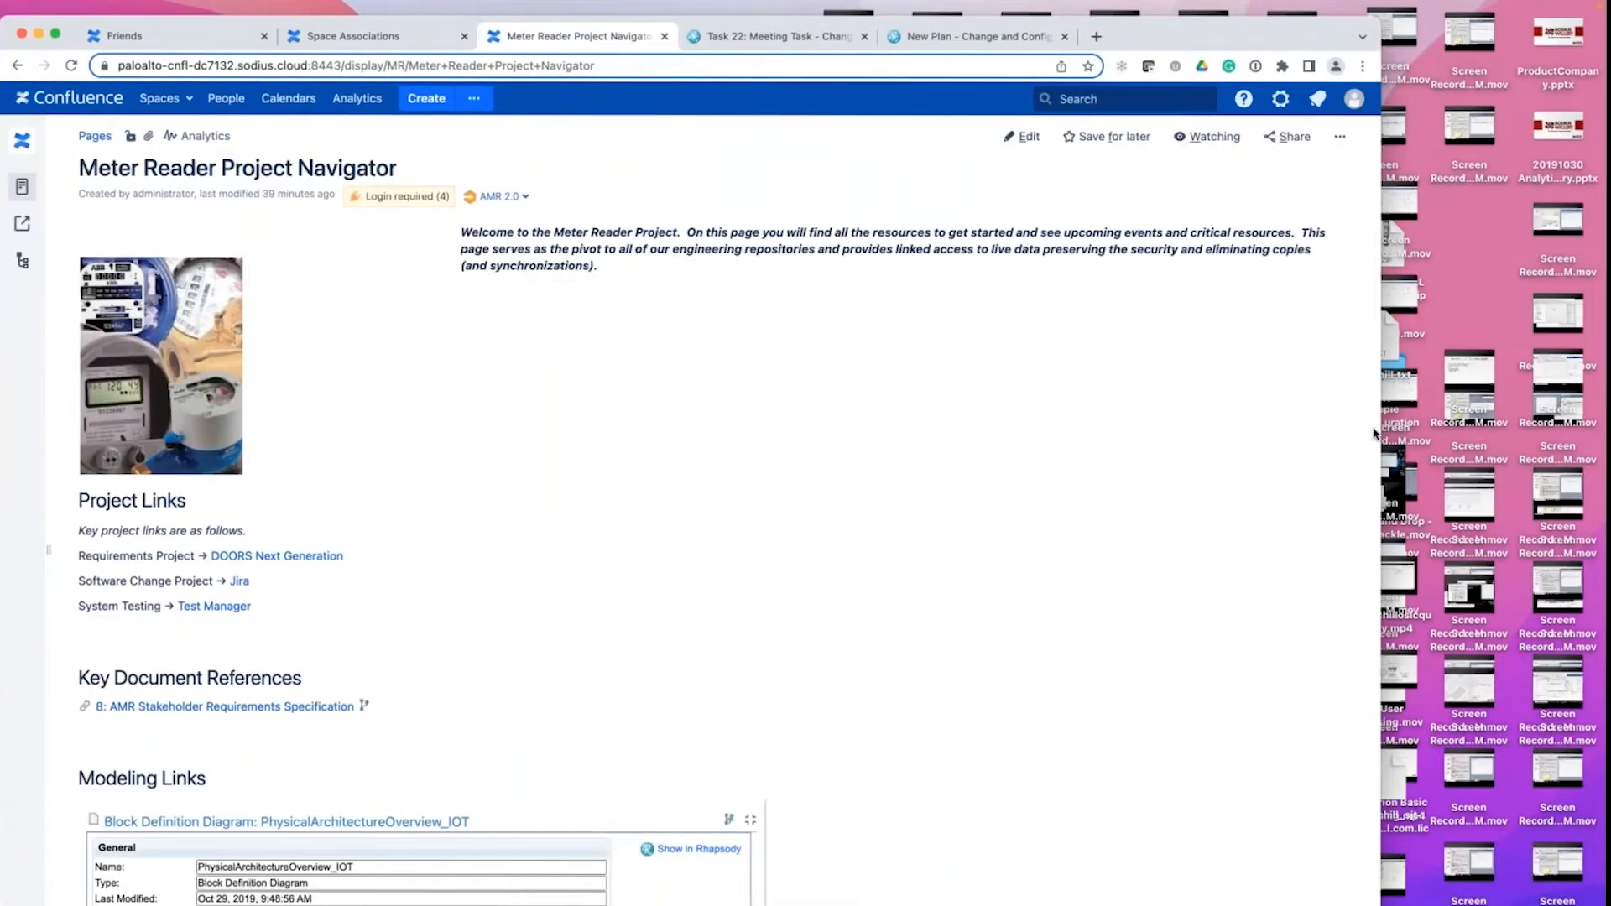
pyautogui.moveTo(1376, 433); pyautogui.dragTo(1557, 432)
pyautogui.scroll(-1, 759, 563)
pyautogui.scroll(1, 758, 563)
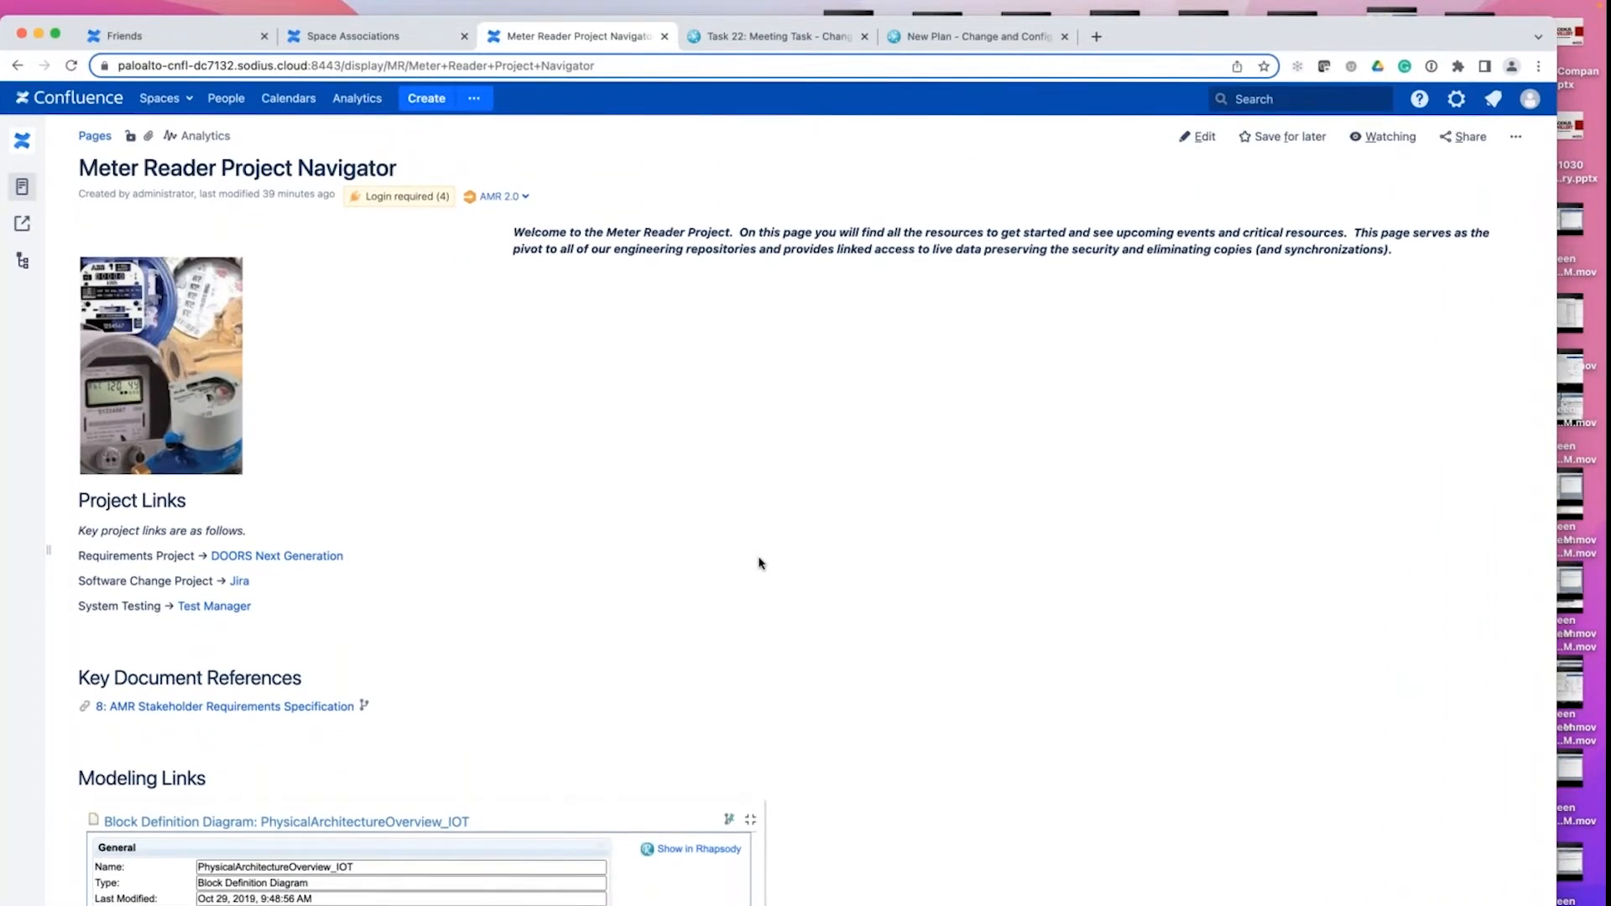
# - Log in to all friends requiring authentication on the page: Colmar Windchill, Miami DNG, Miami ETM and Detroit Jira
pyautogui.click(413, 200)
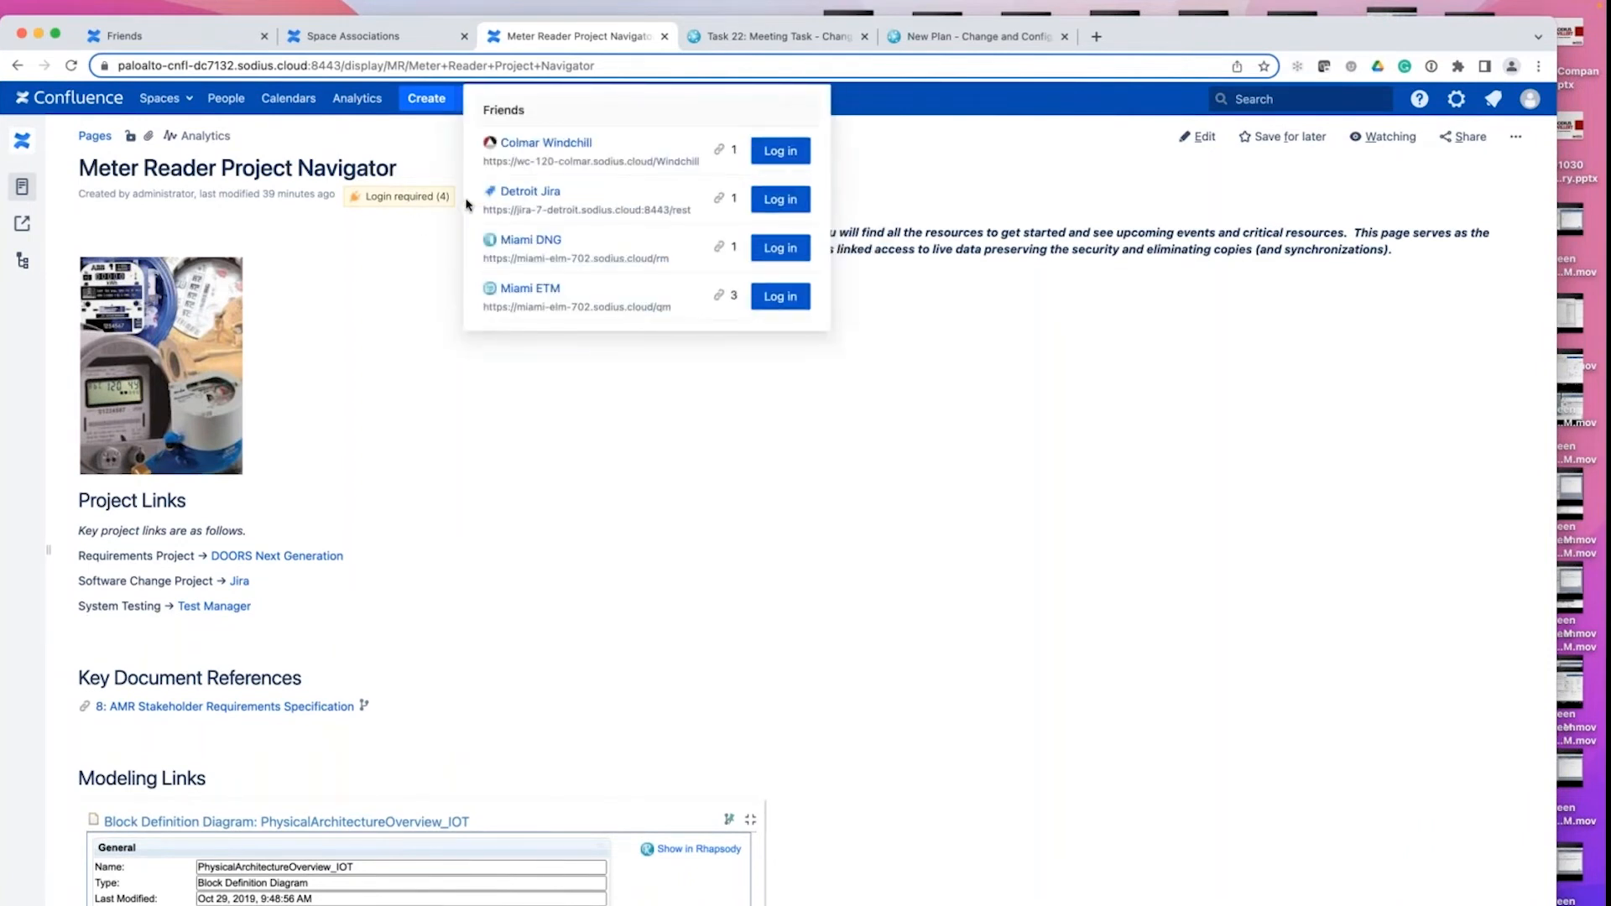
pyautogui.click(780, 152)
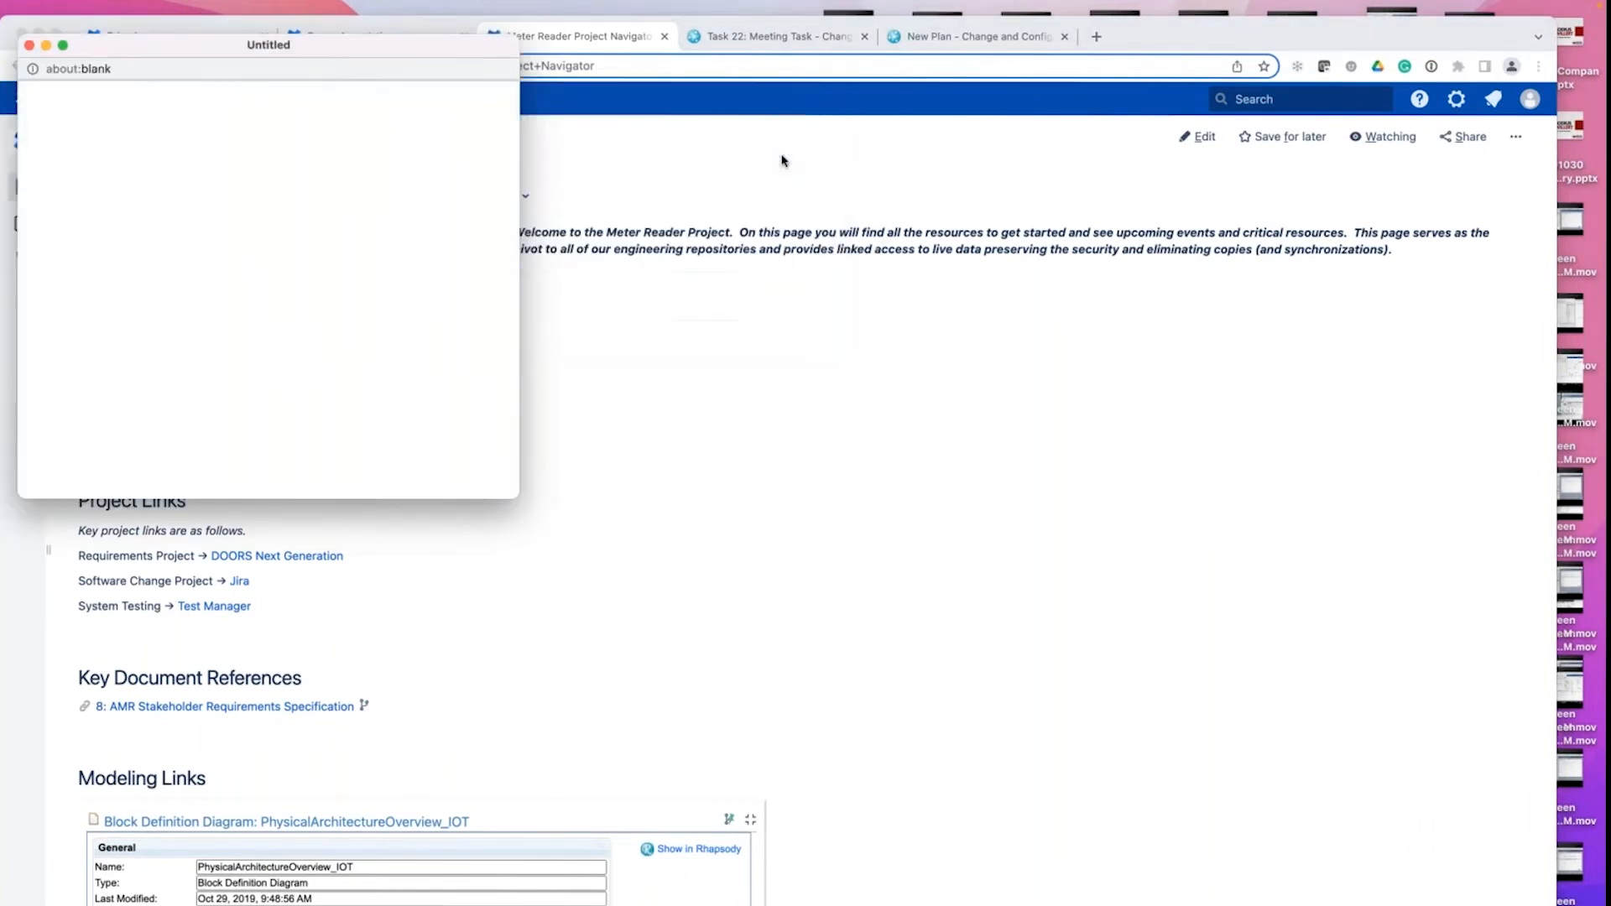
pyautogui.click(429, 199)
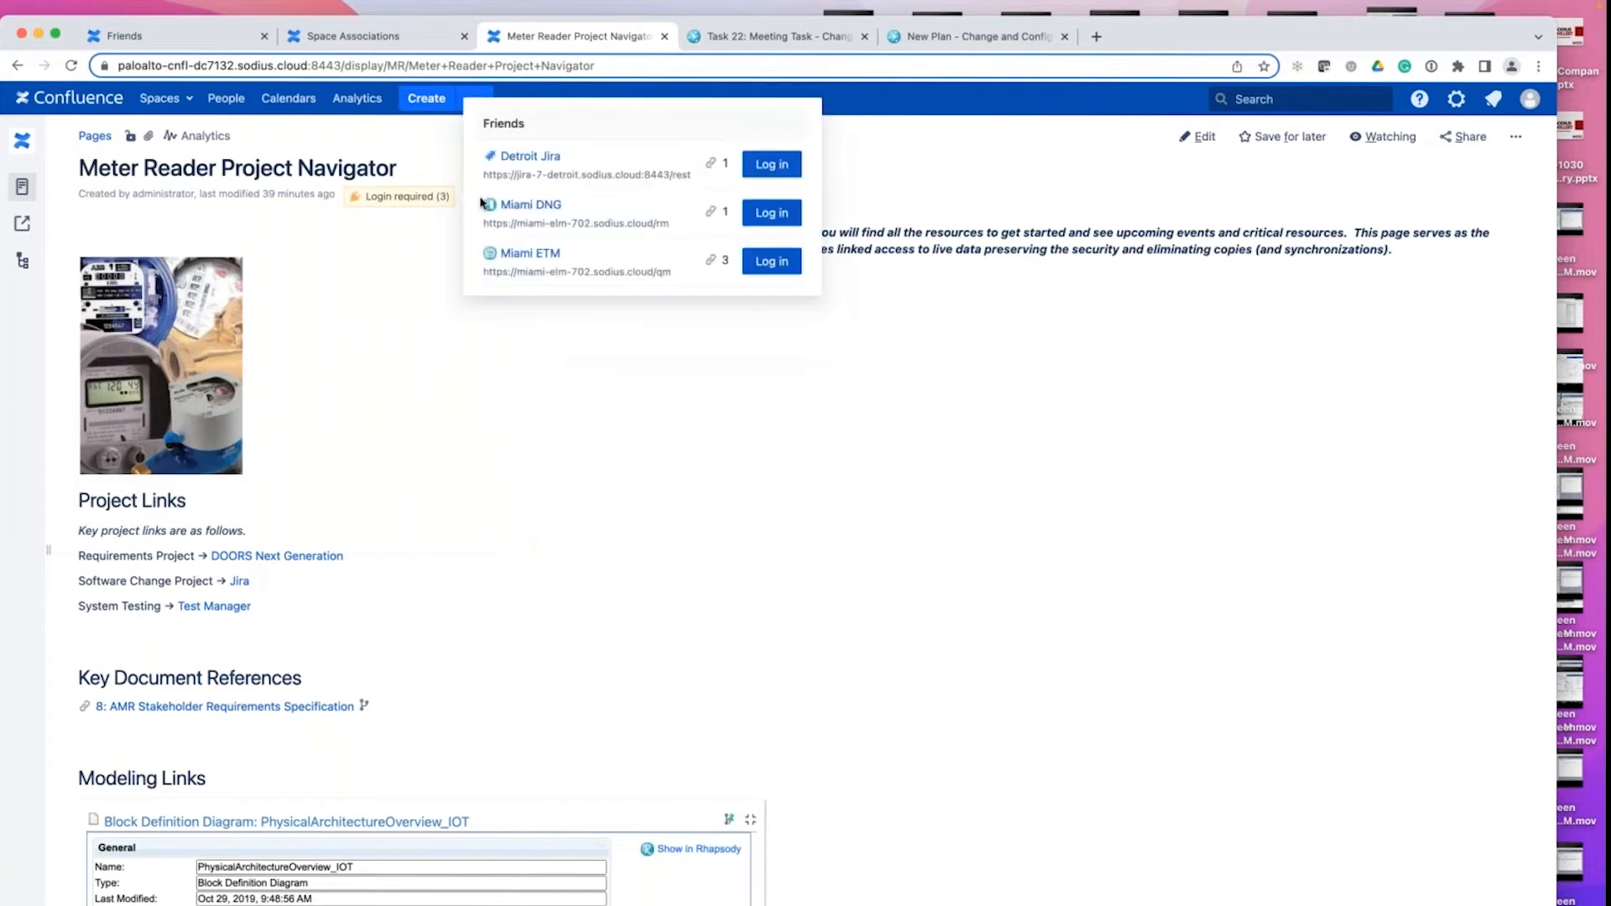
pyautogui.click(766, 215)
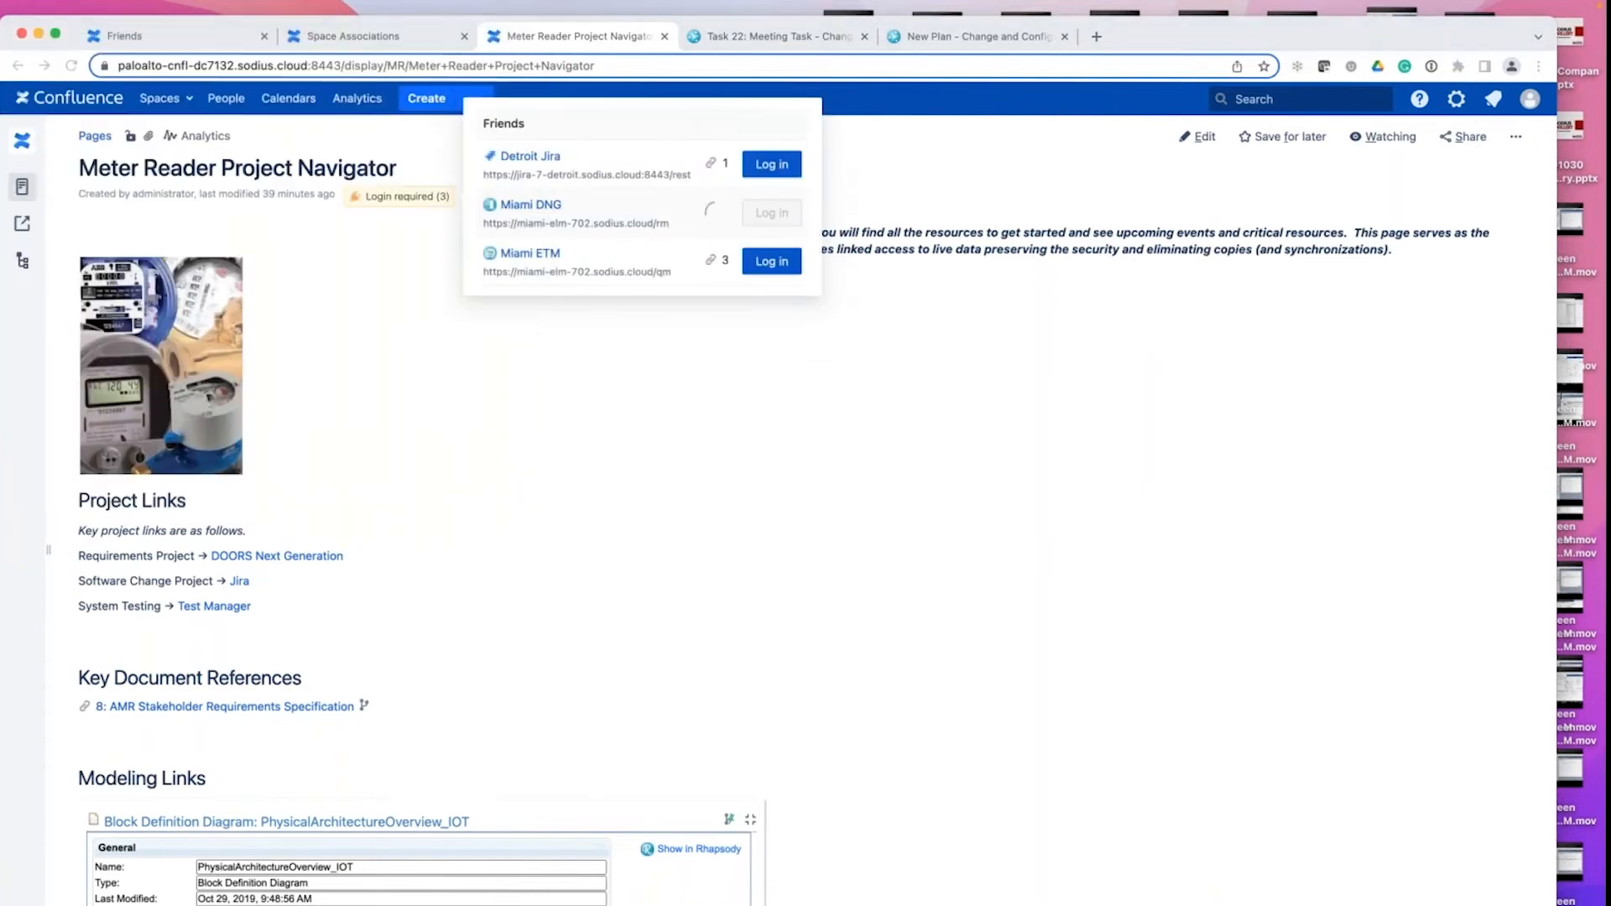
pyautogui.click(768, 212)
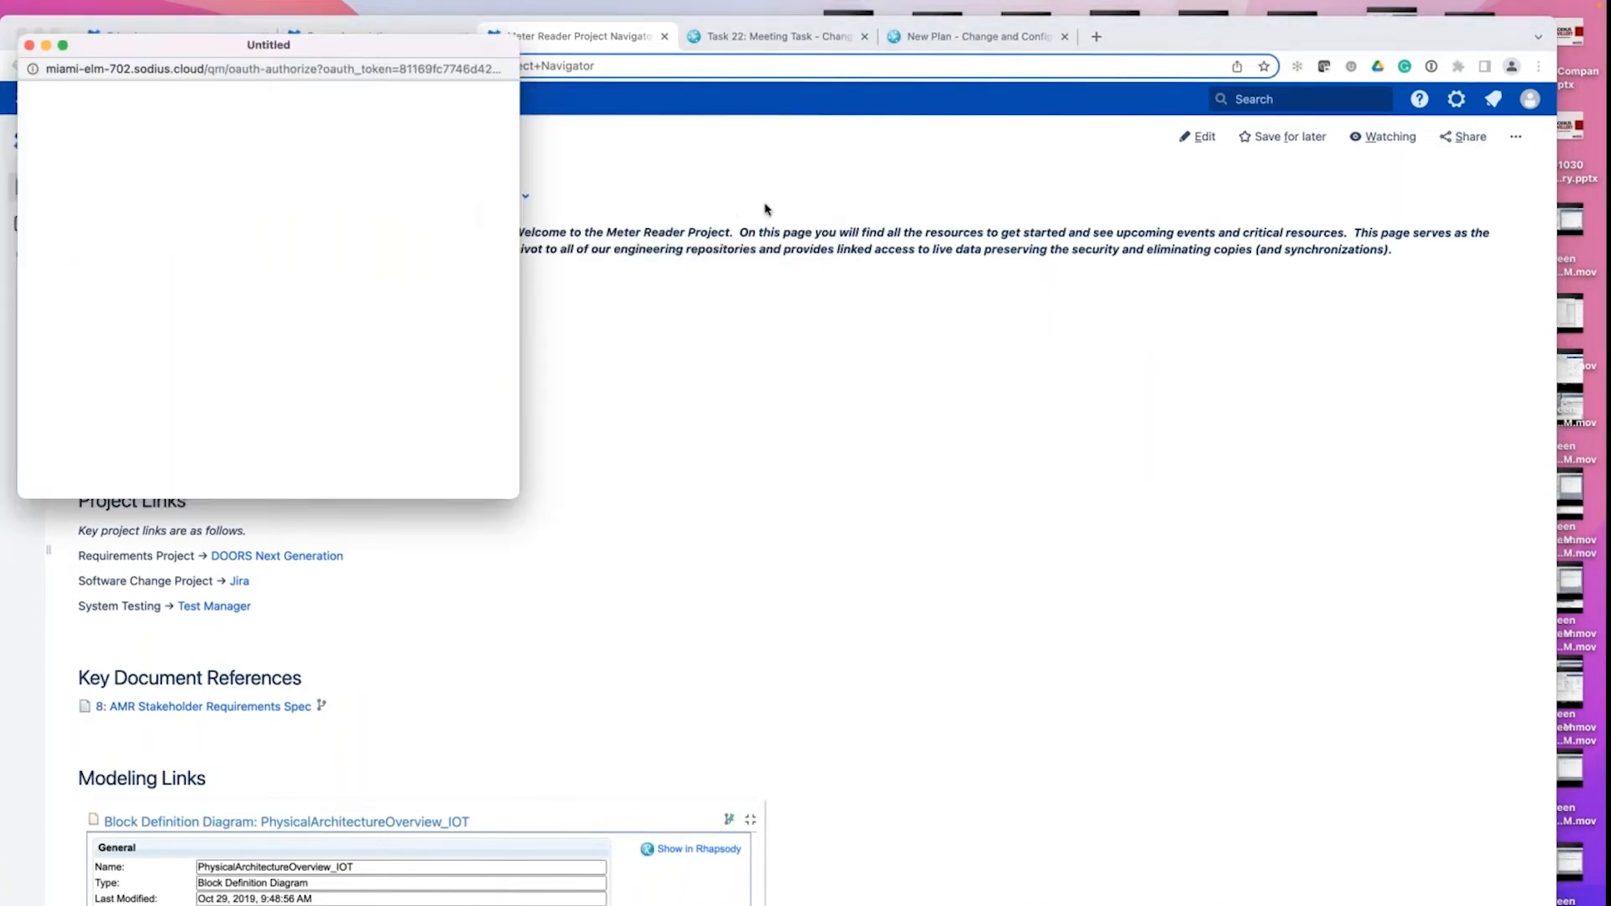
pyautogui.click(441, 200)
pyautogui.click(527, 150)
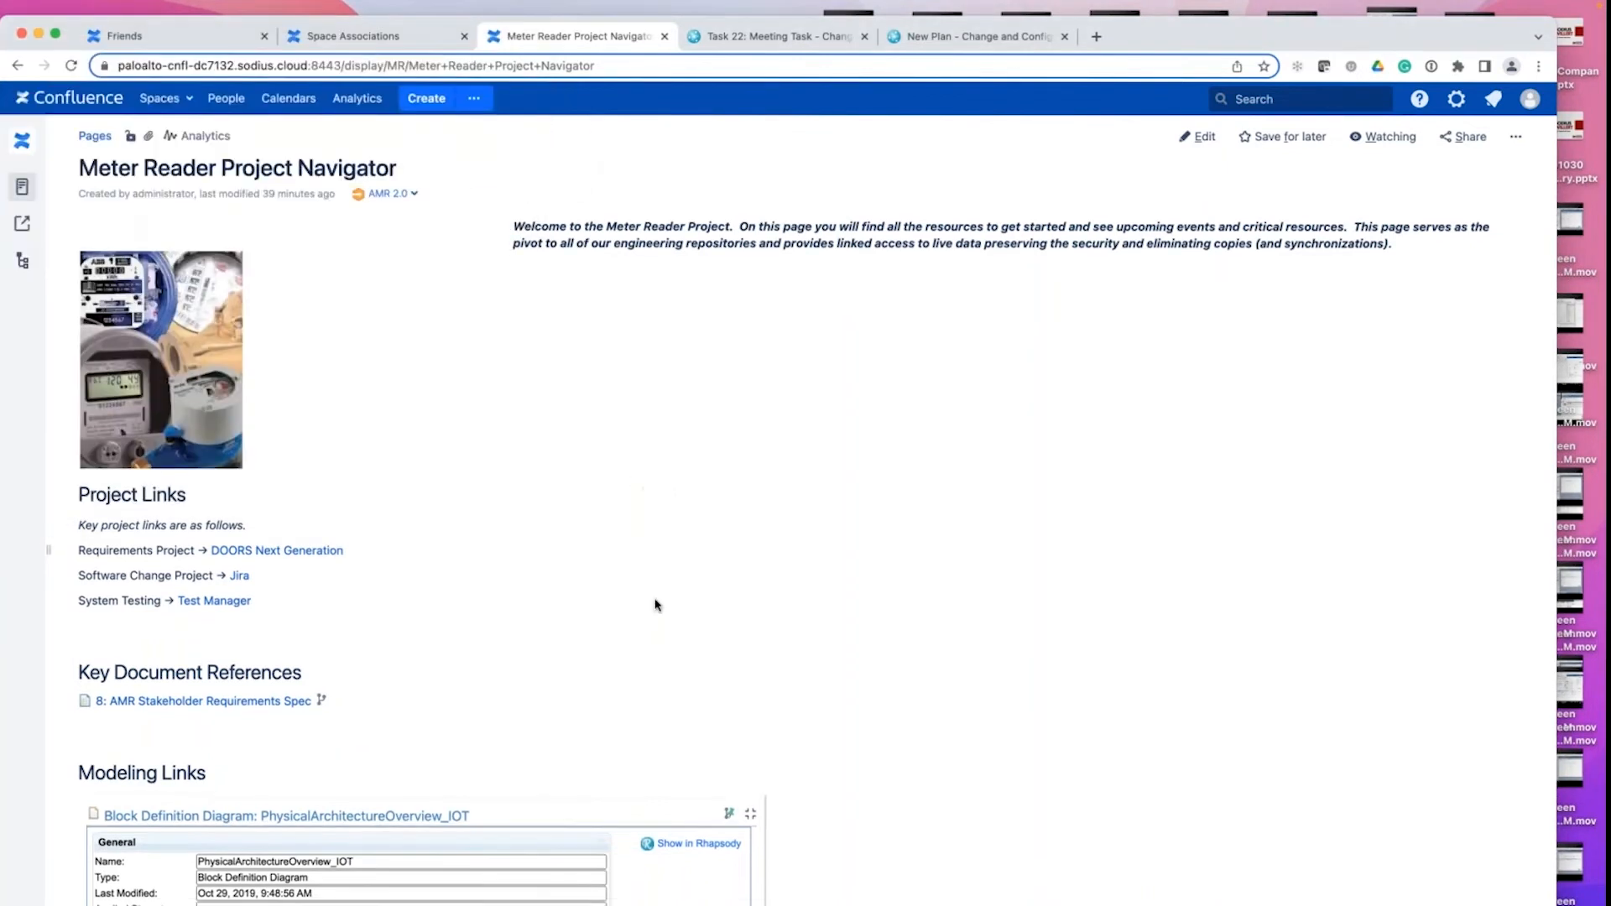
# - Look over the document reference and embedded PhysicalArchitectureOverview_IOT diagram, and open the Meeting Minutes child page
pyautogui.scroll(-2, 635, 627)
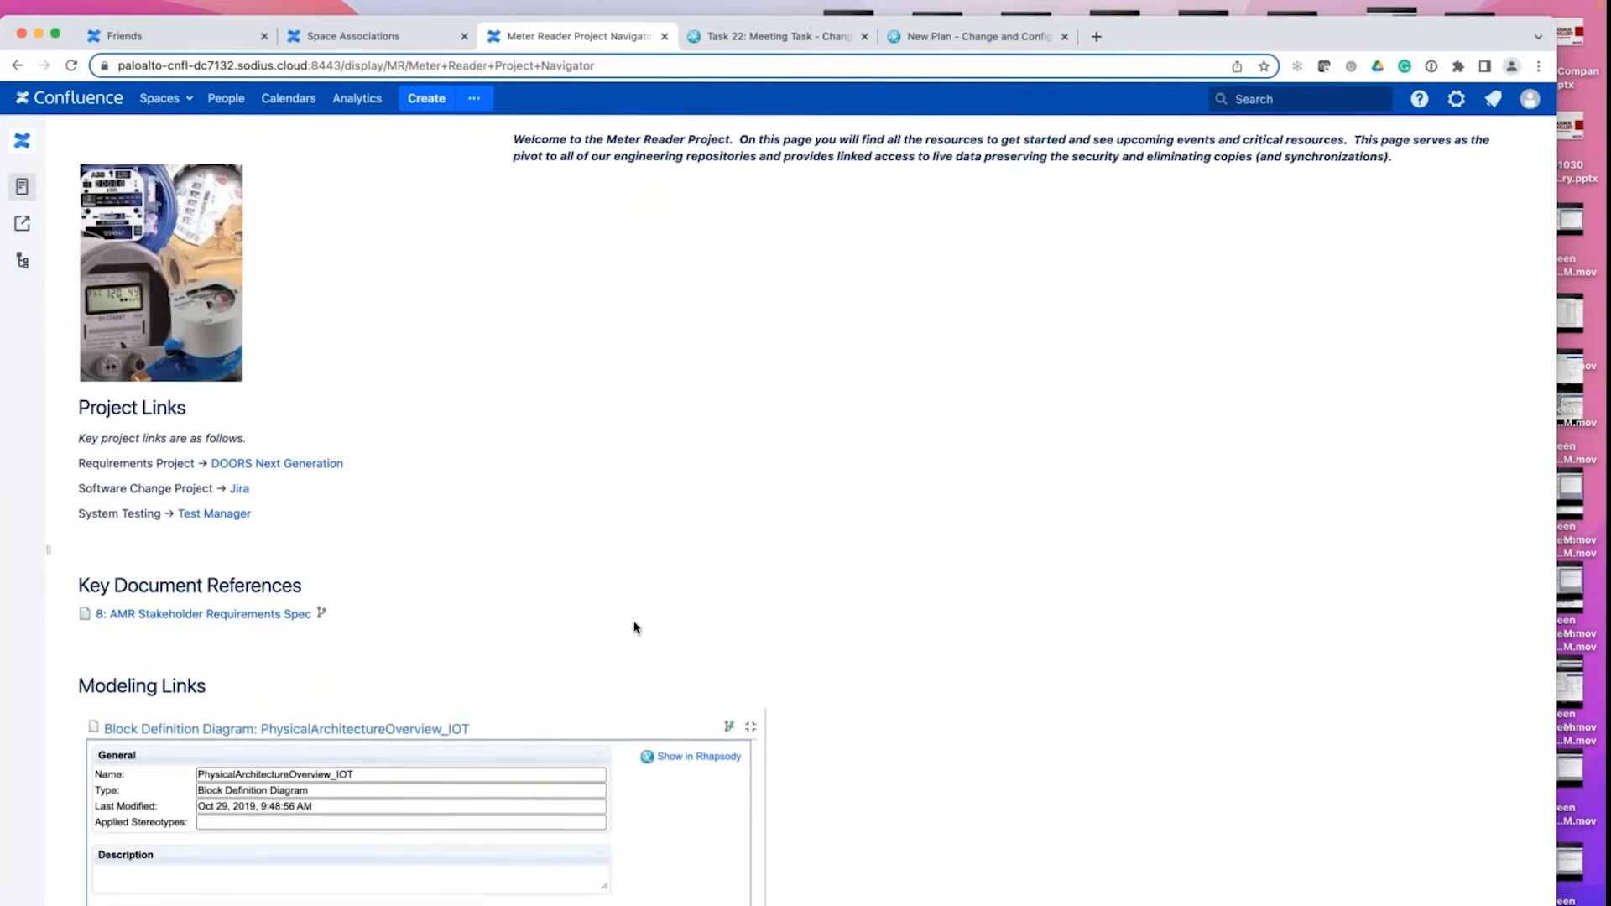
pyautogui.scroll(-10, 635, 628)
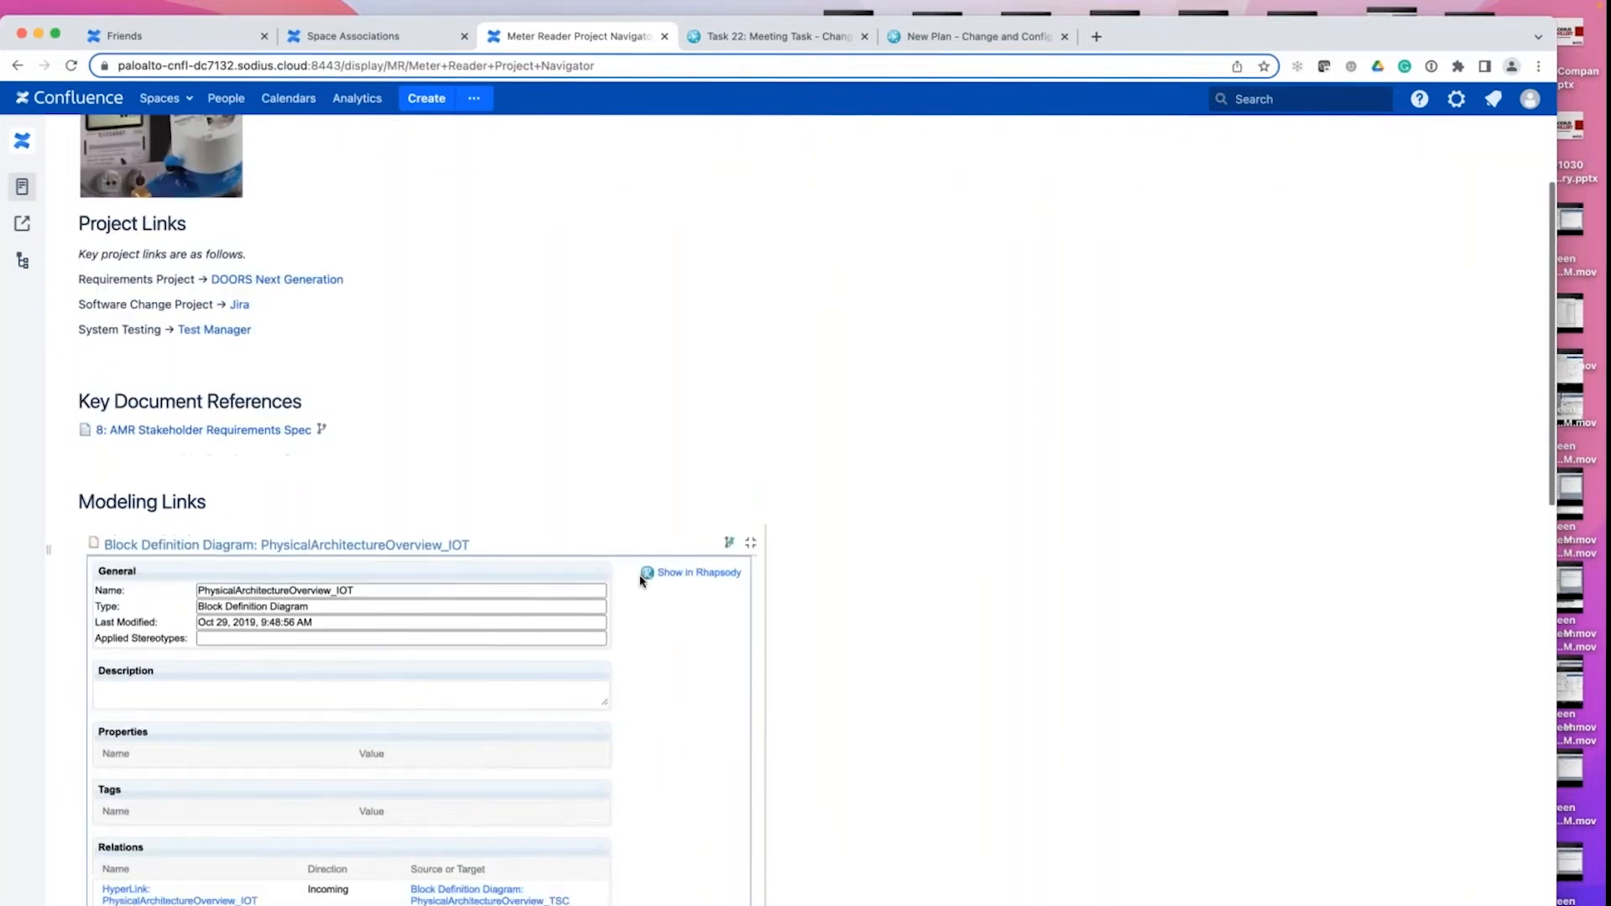
pyautogui.scroll(-5, 864, 595)
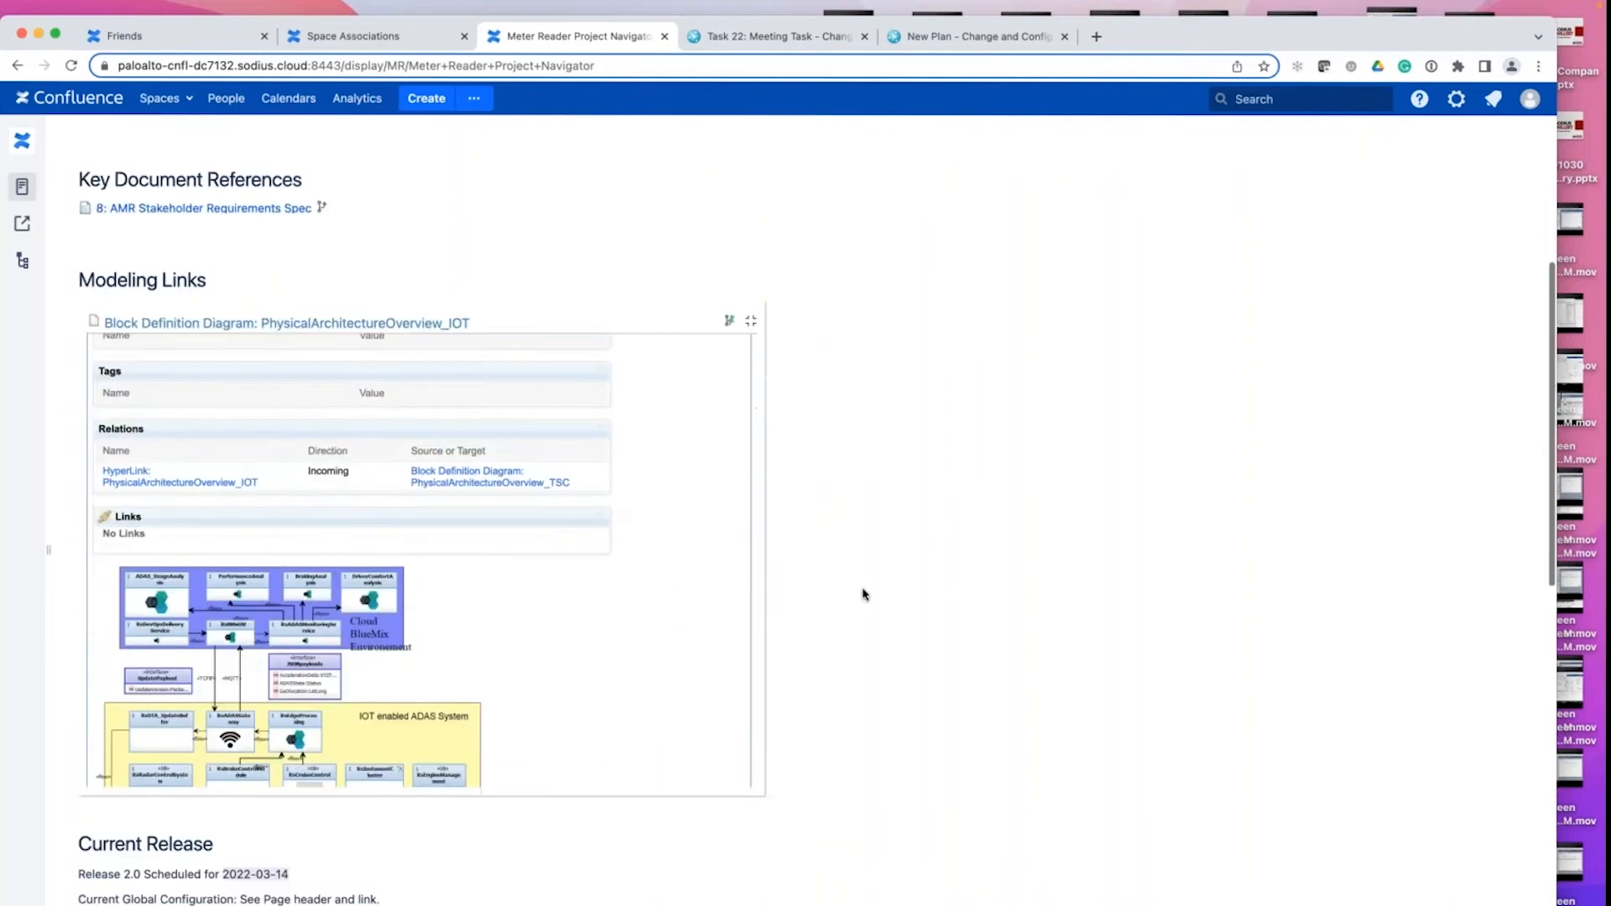
pyautogui.scroll(2, 864, 594)
pyautogui.scroll(10, 864, 594)
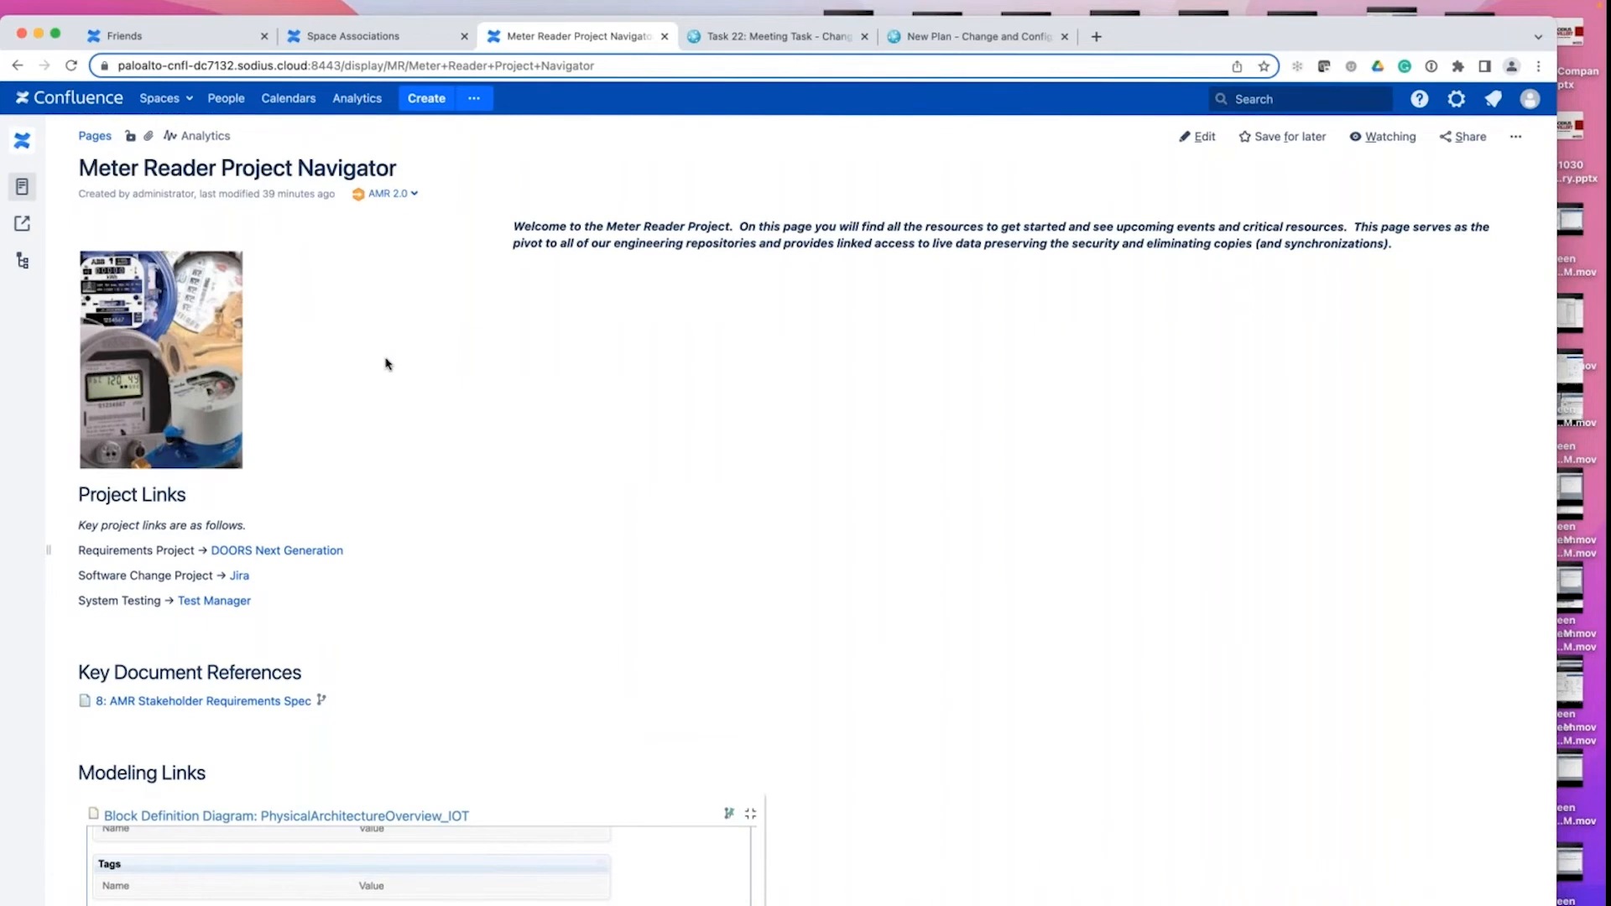
pyautogui.click(23, 260)
pyautogui.click(130, 349)
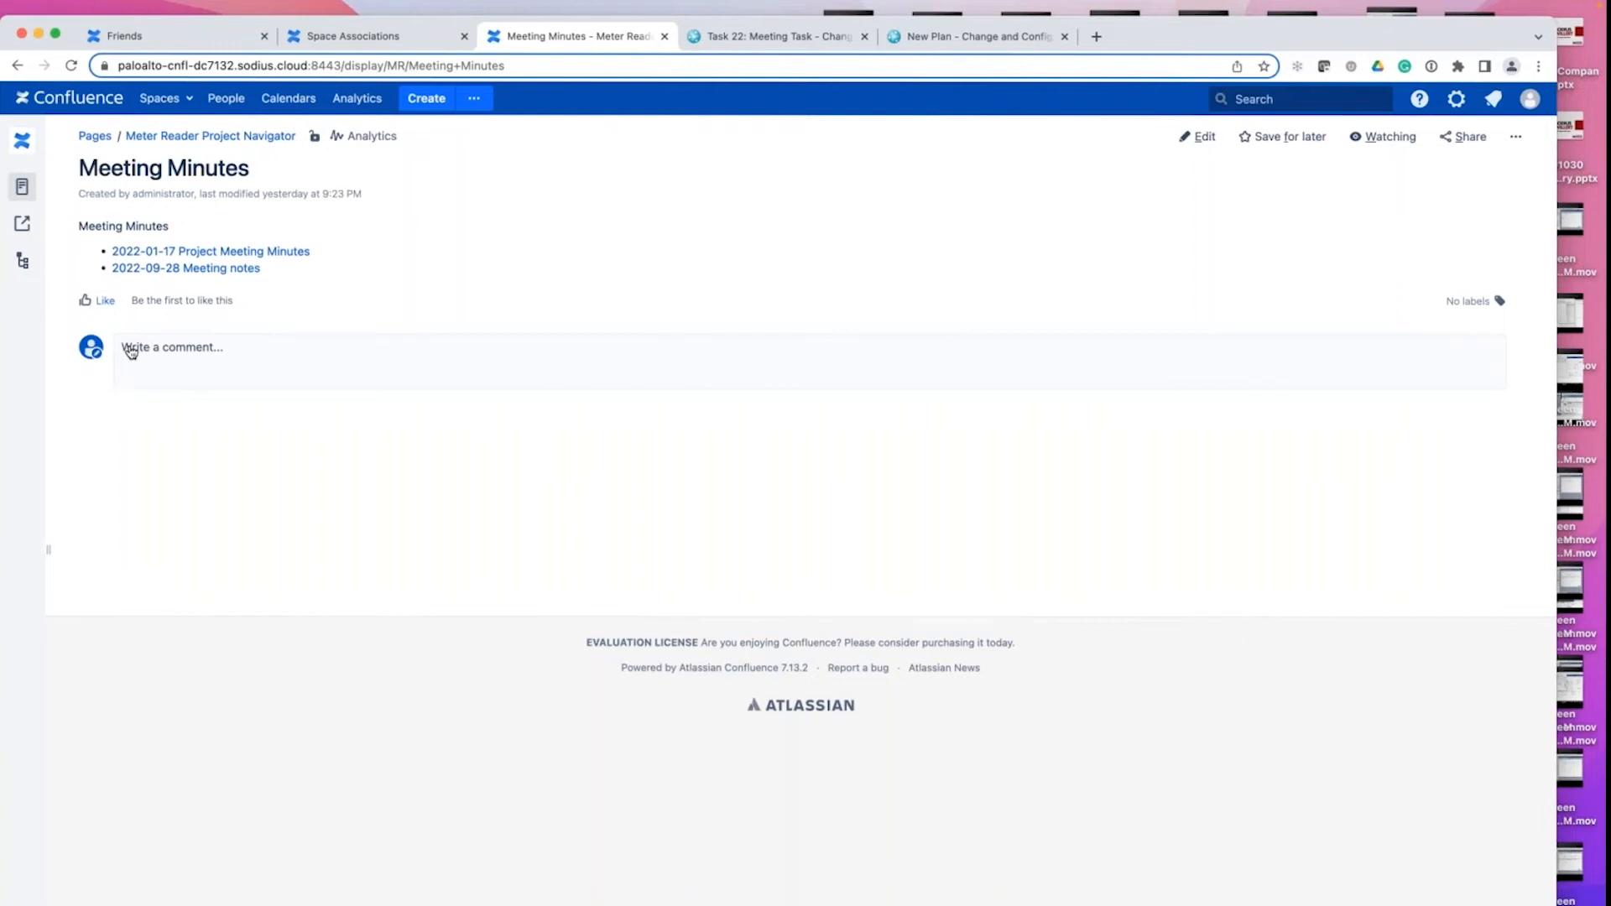
# - Create a child page under Meeting Minutes in the Meter Reader space from the Meeting notes template
pyautogui.click(26, 262)
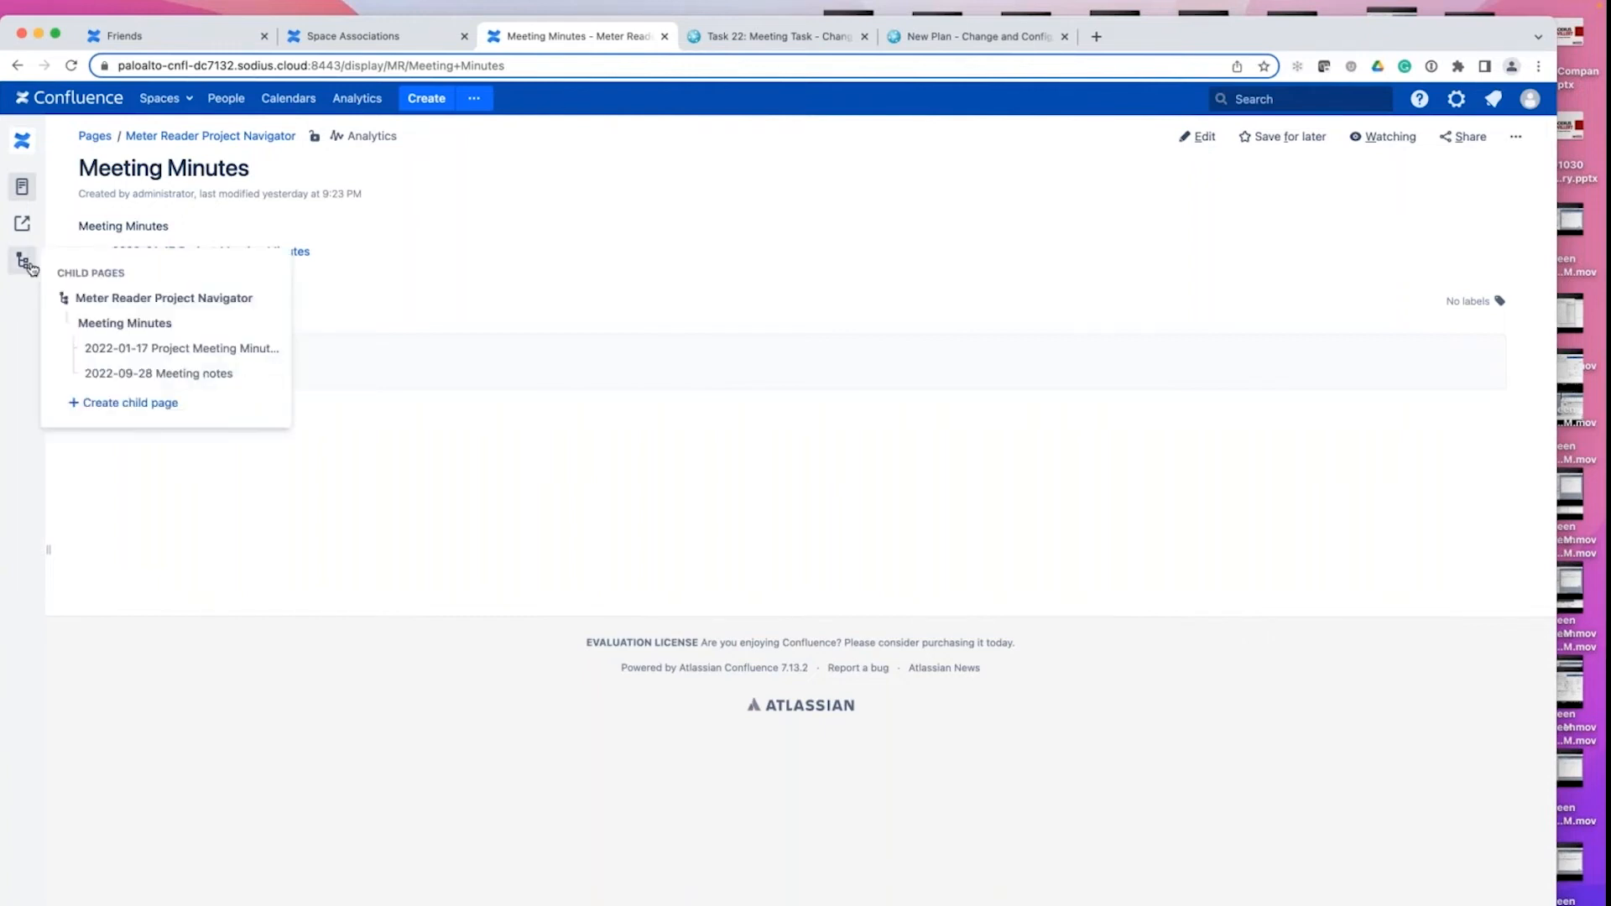
pyautogui.click(108, 404)
pyautogui.scroll(-1, 686, 628)
pyautogui.scroll(-1, 686, 628)
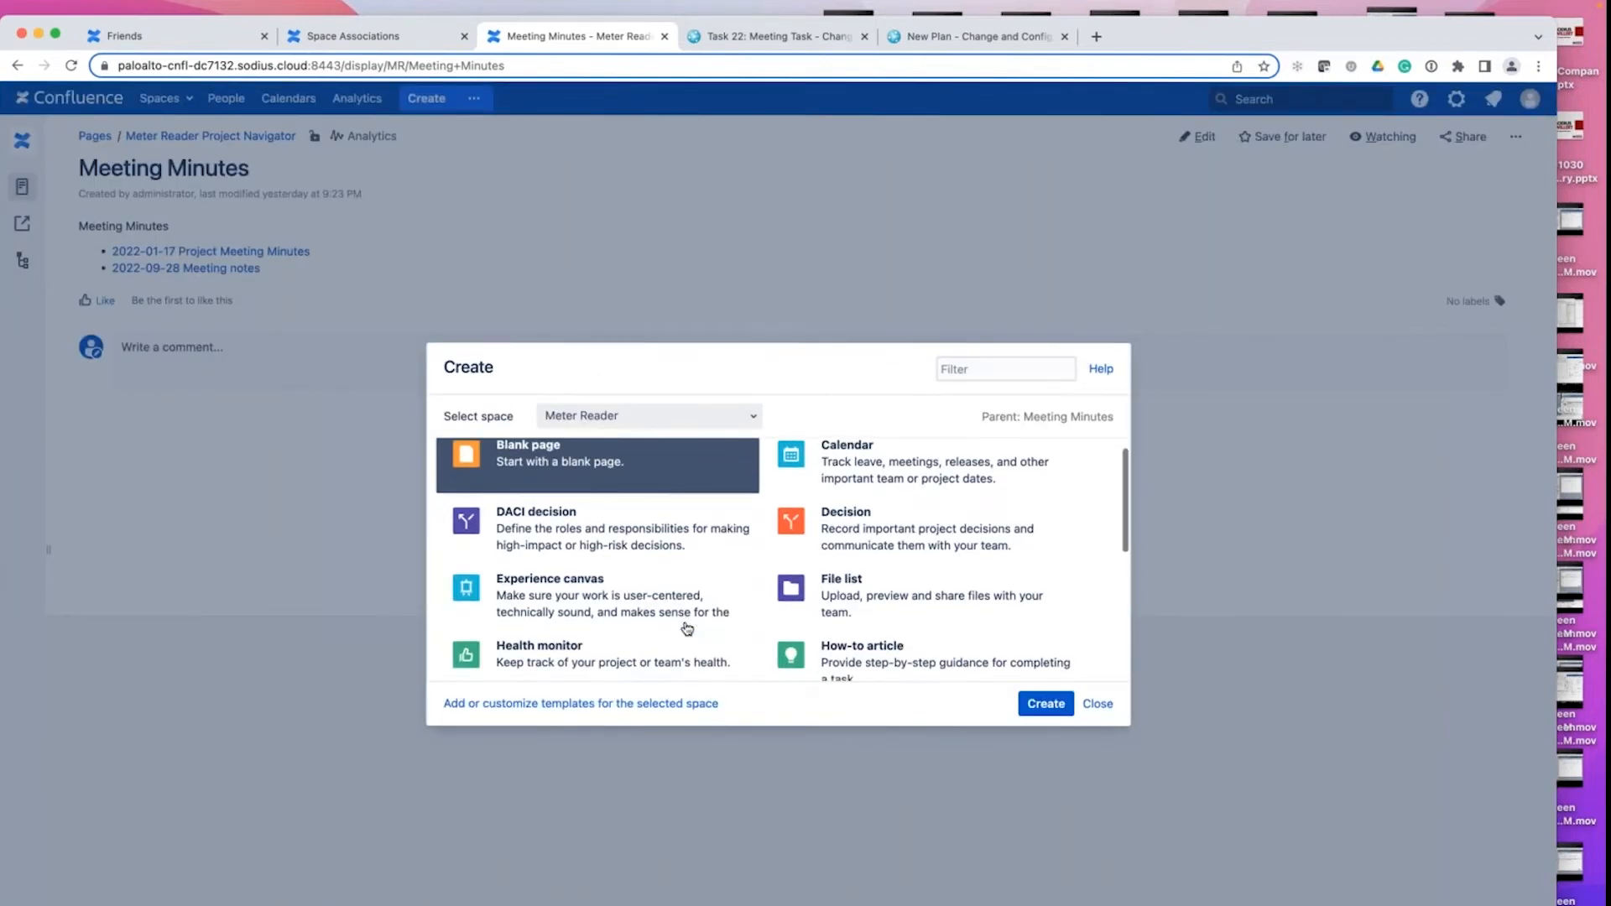
pyautogui.scroll(-5, 686, 629)
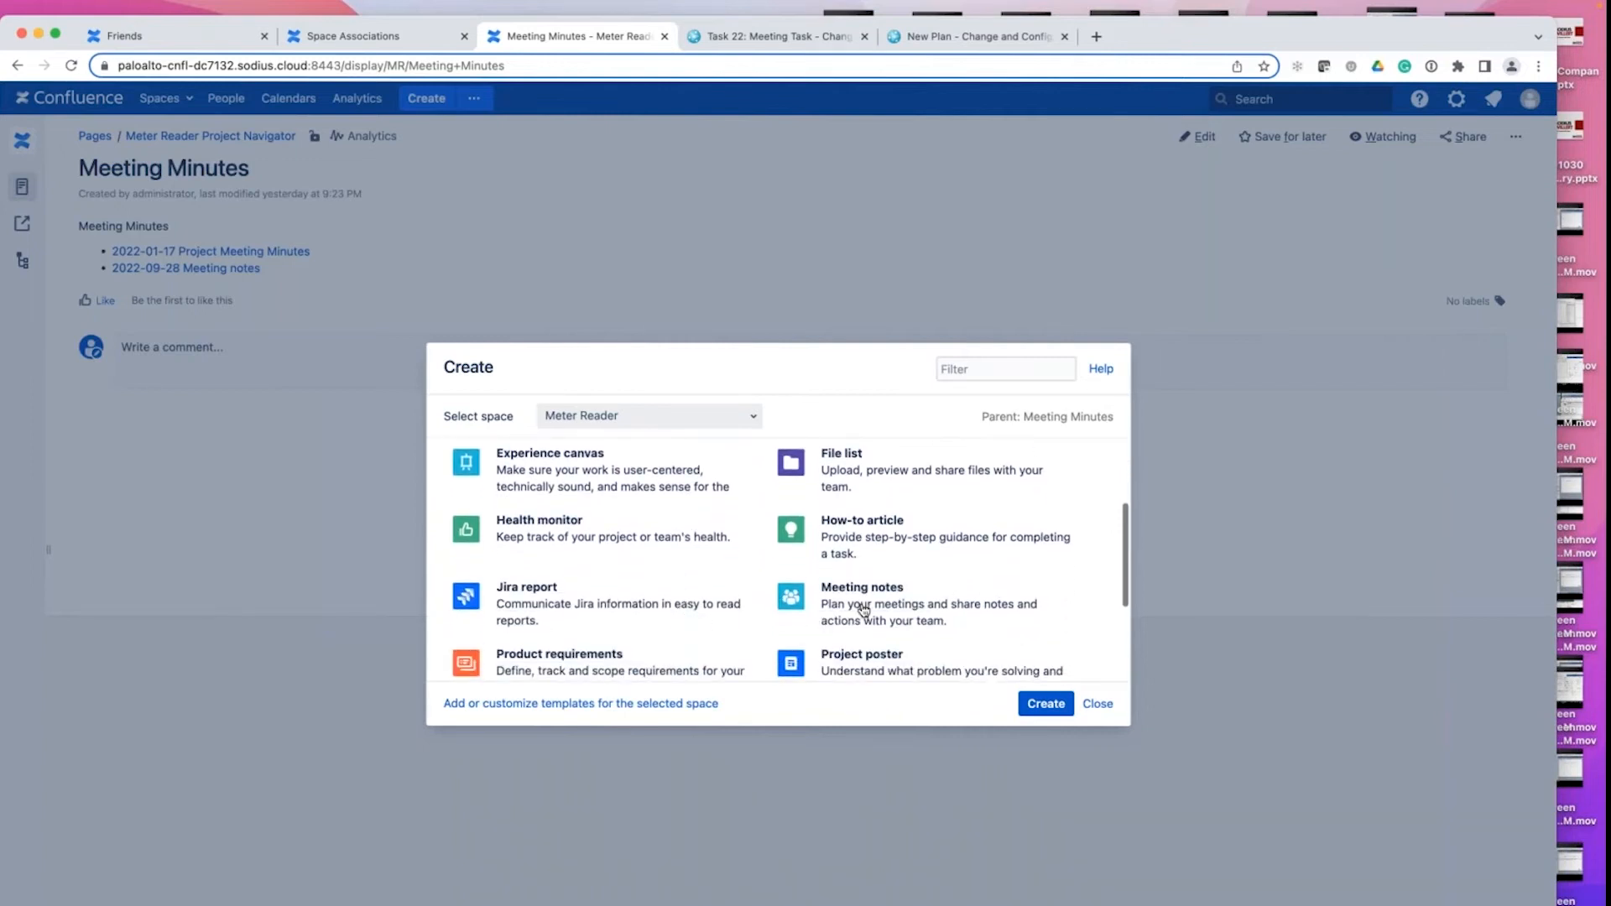
pyautogui.click(864, 610)
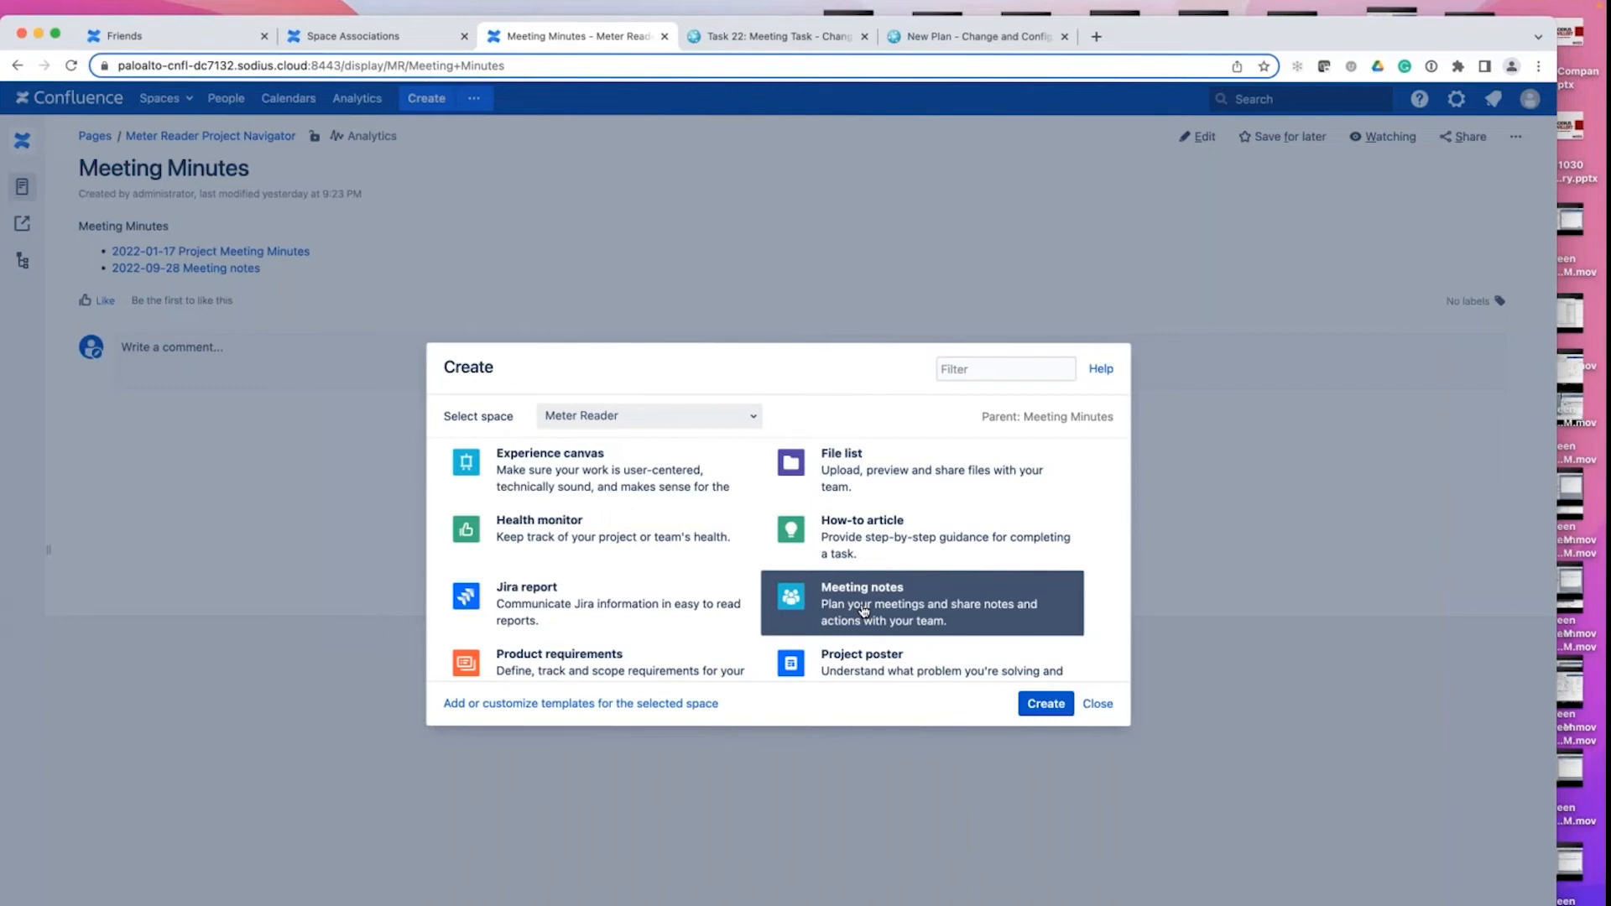
pyautogui.click(1041, 704)
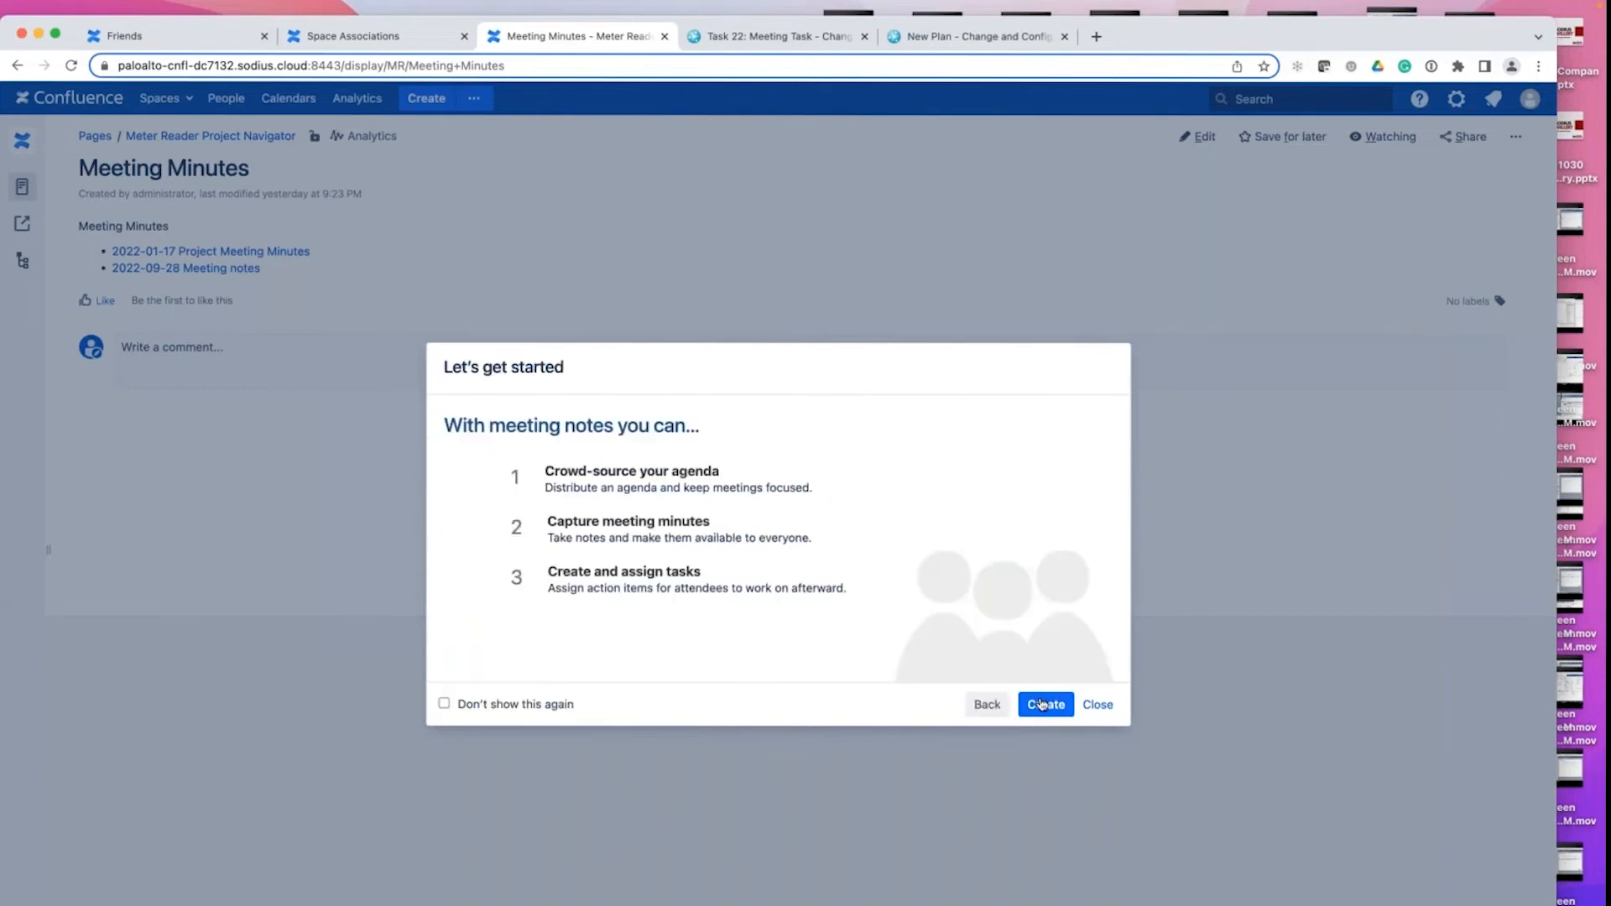
pyautogui.click(1042, 704)
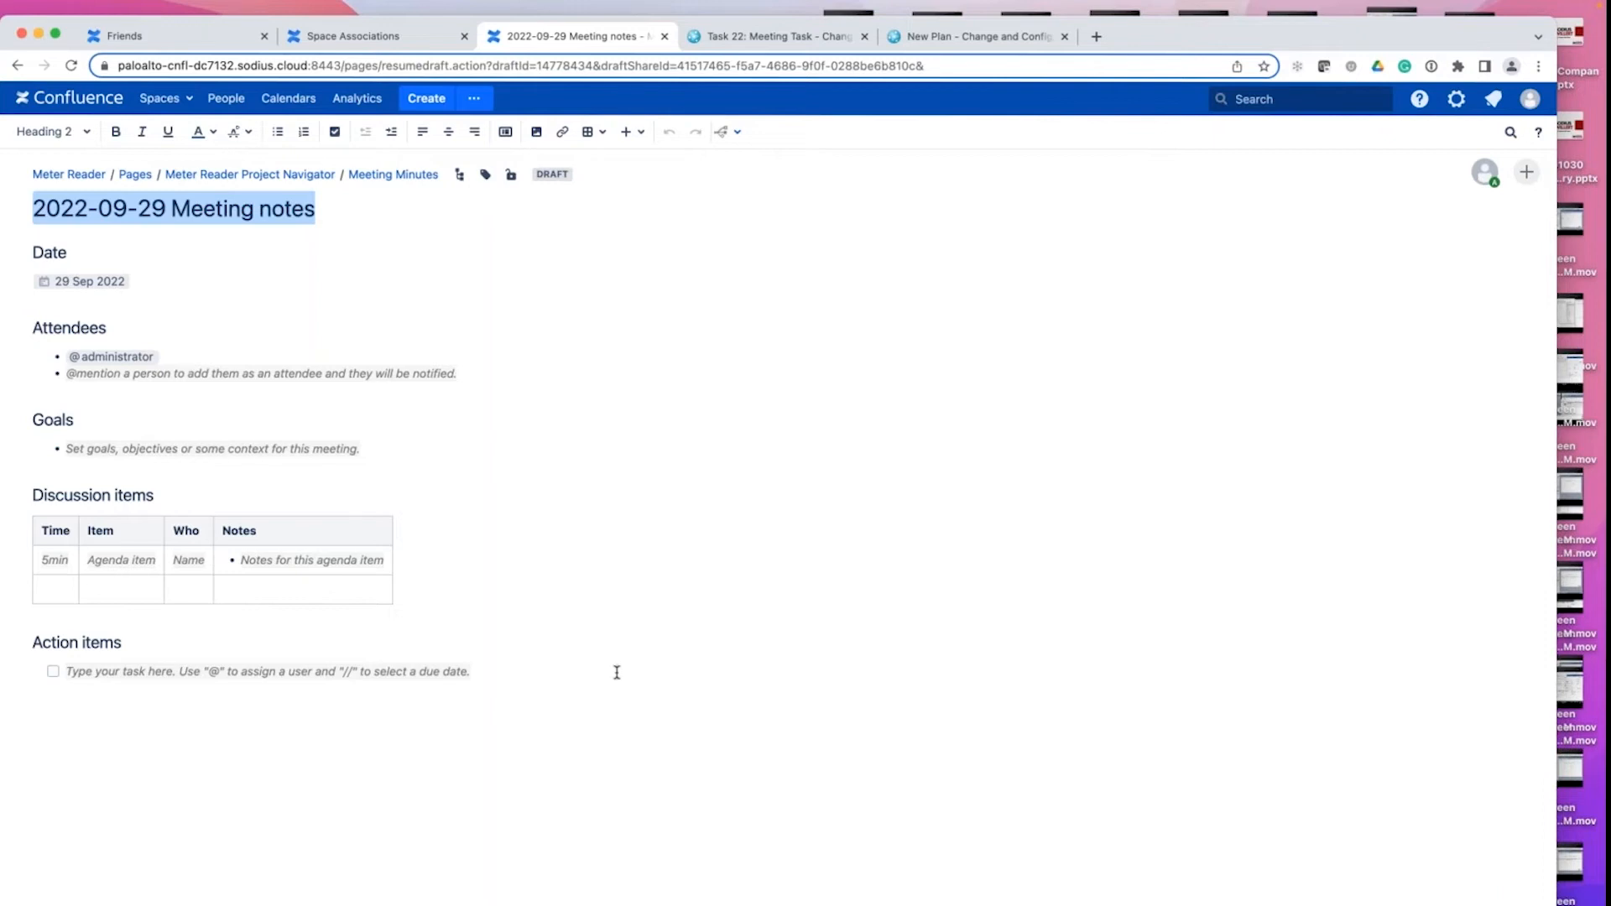
# - Replace the agenda item placeholder in the Discussion items table with an OSLC Connect - Link macro
pyautogui.click(573, 672)
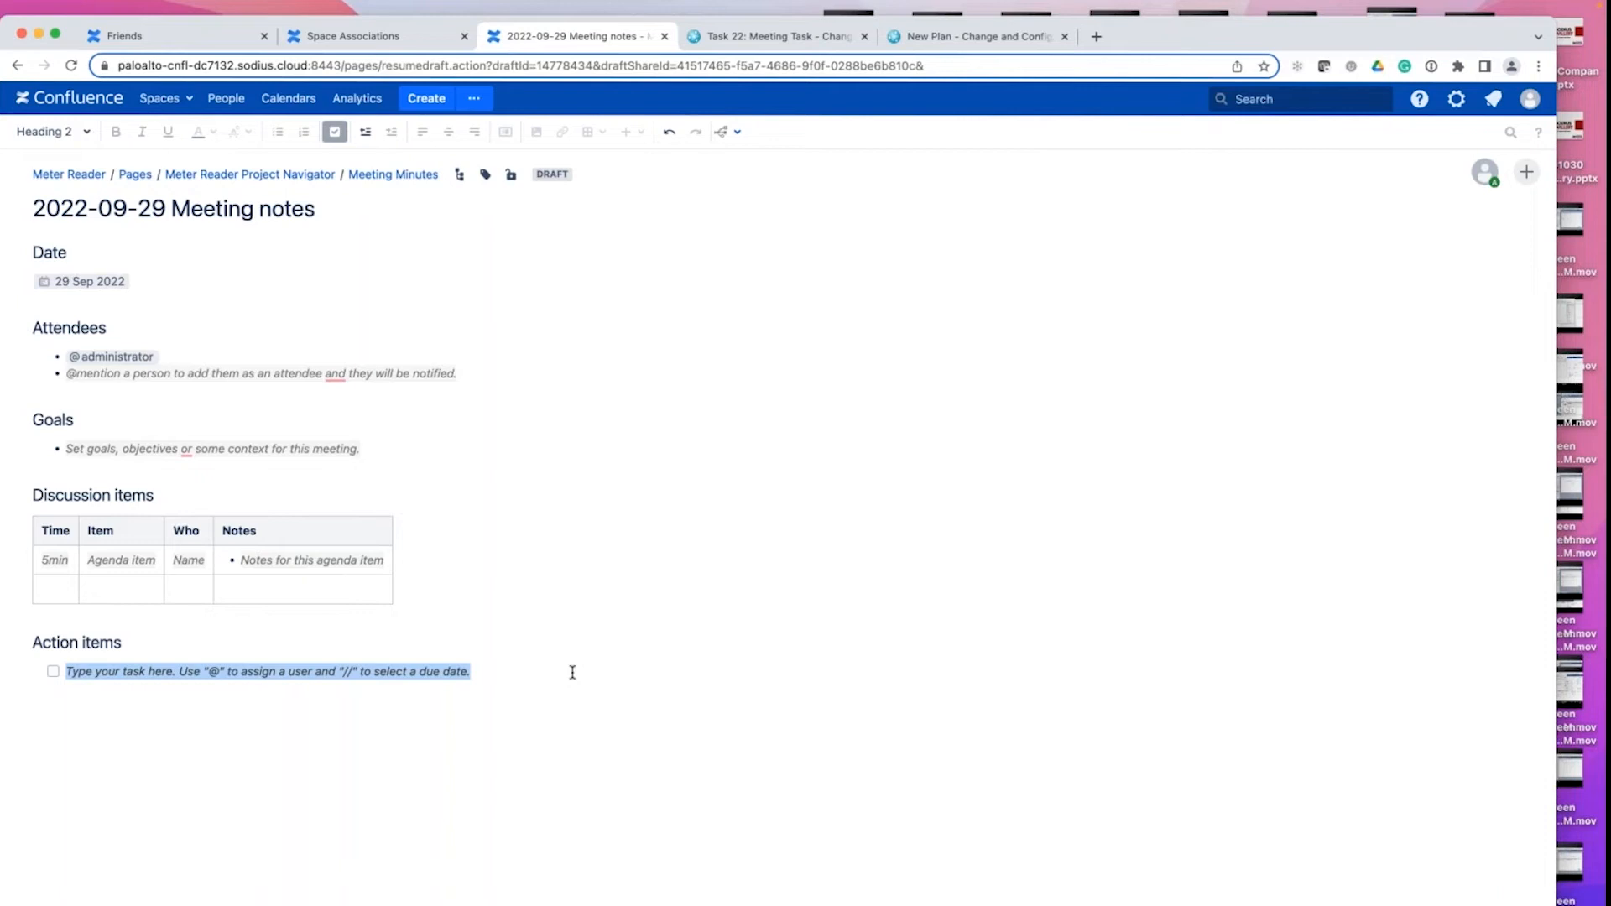
pyautogui.click(136, 561)
pyautogui.click(136, 561)
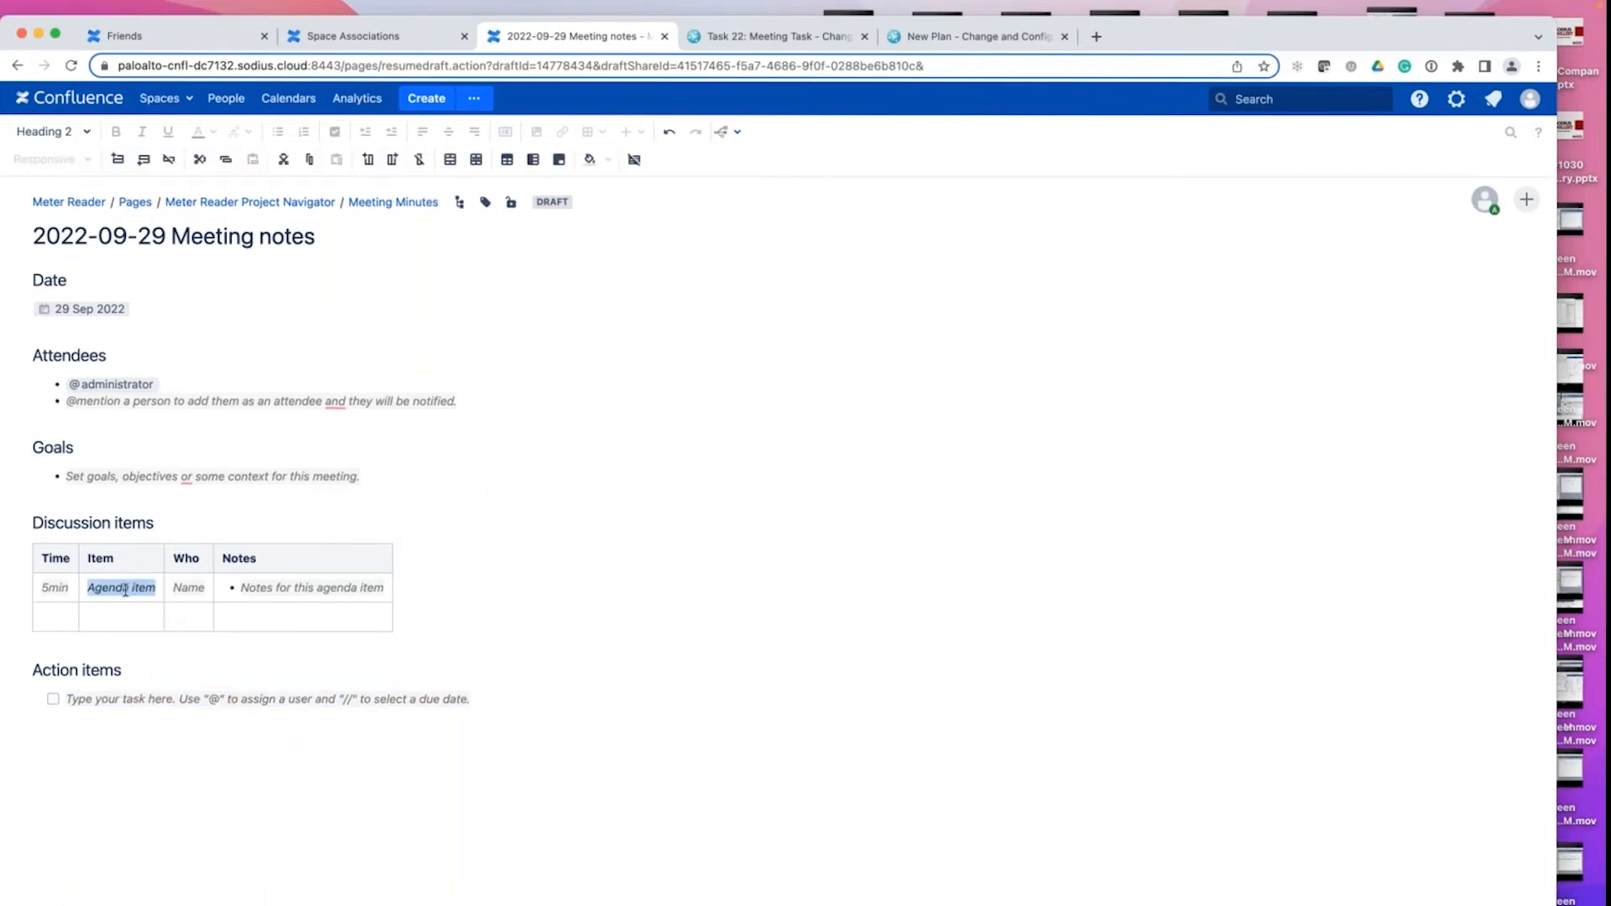
pyautogui.write('{')
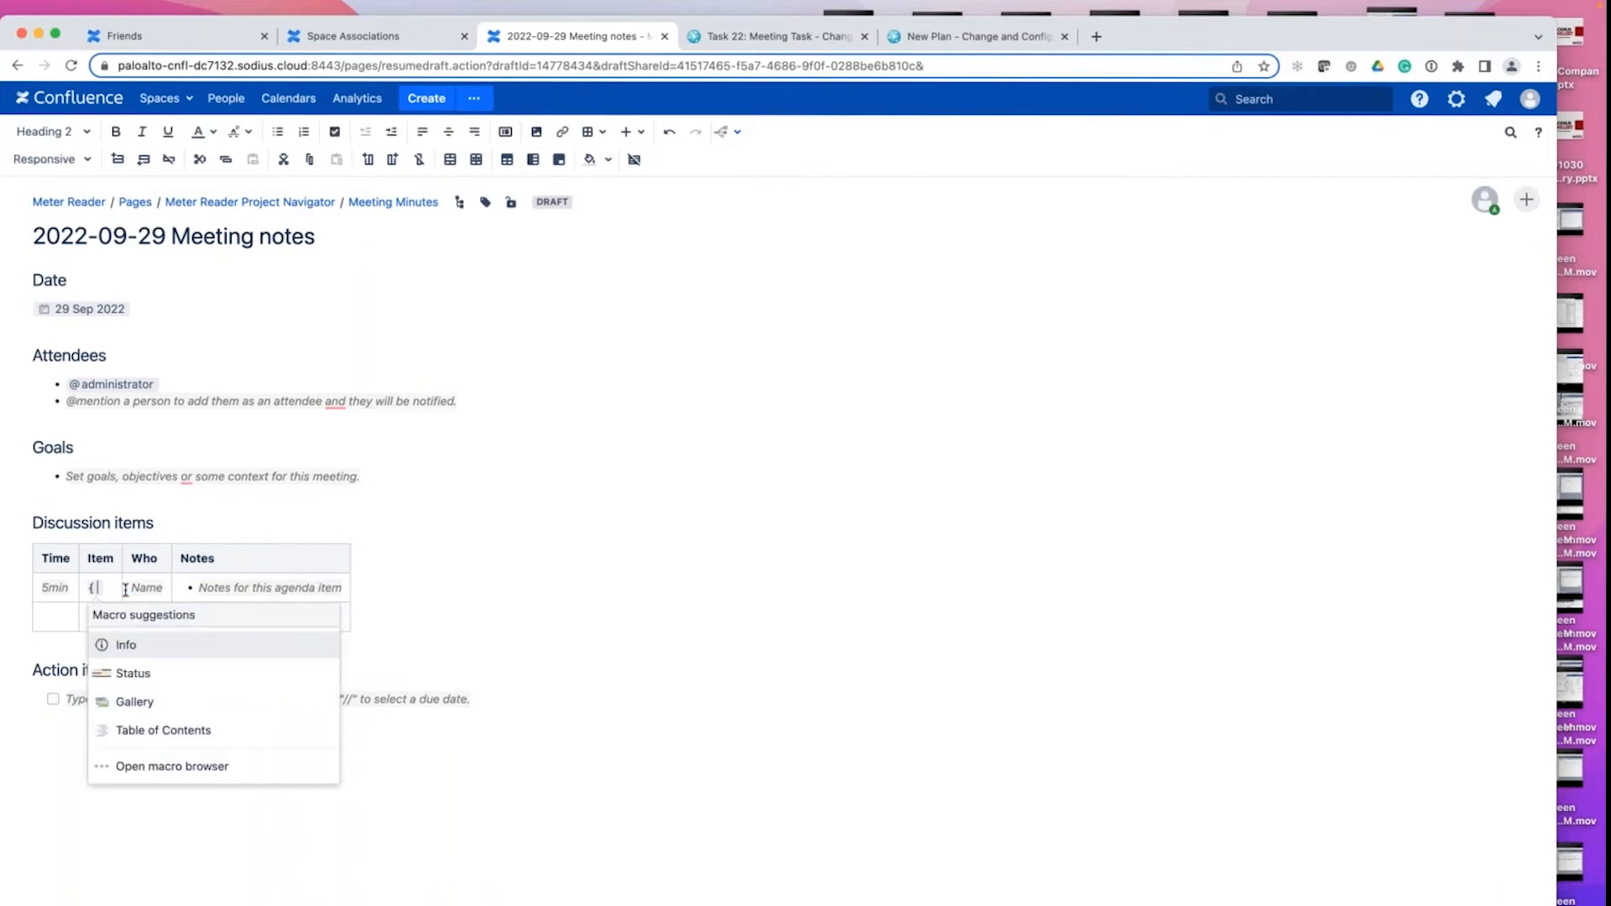
pyautogui.write('os')
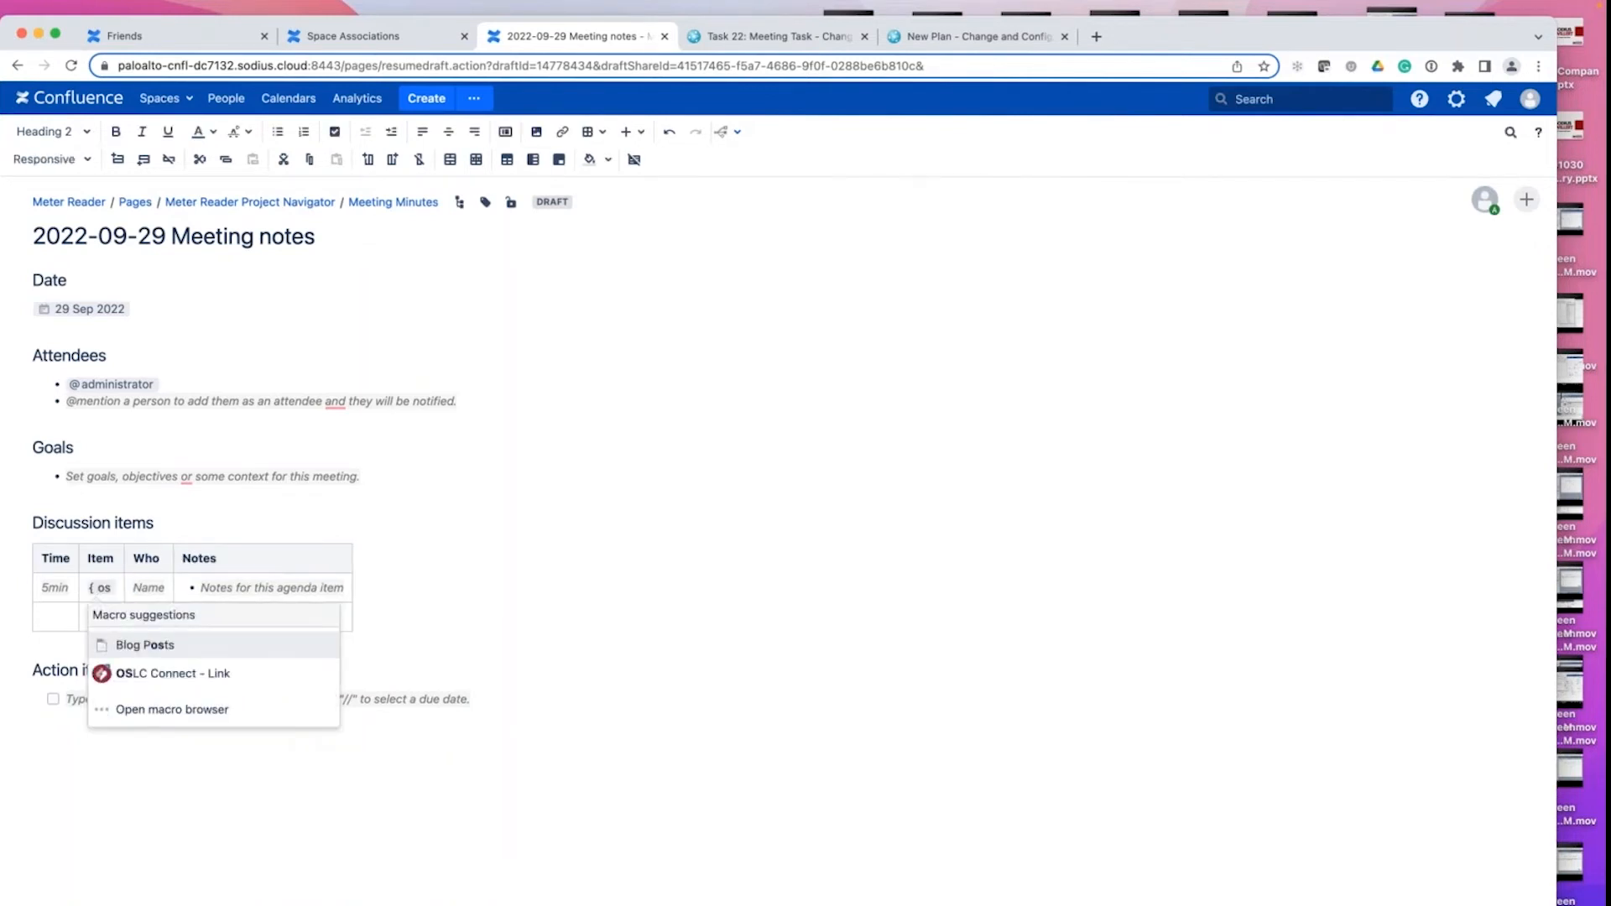
pyautogui.click(171, 678)
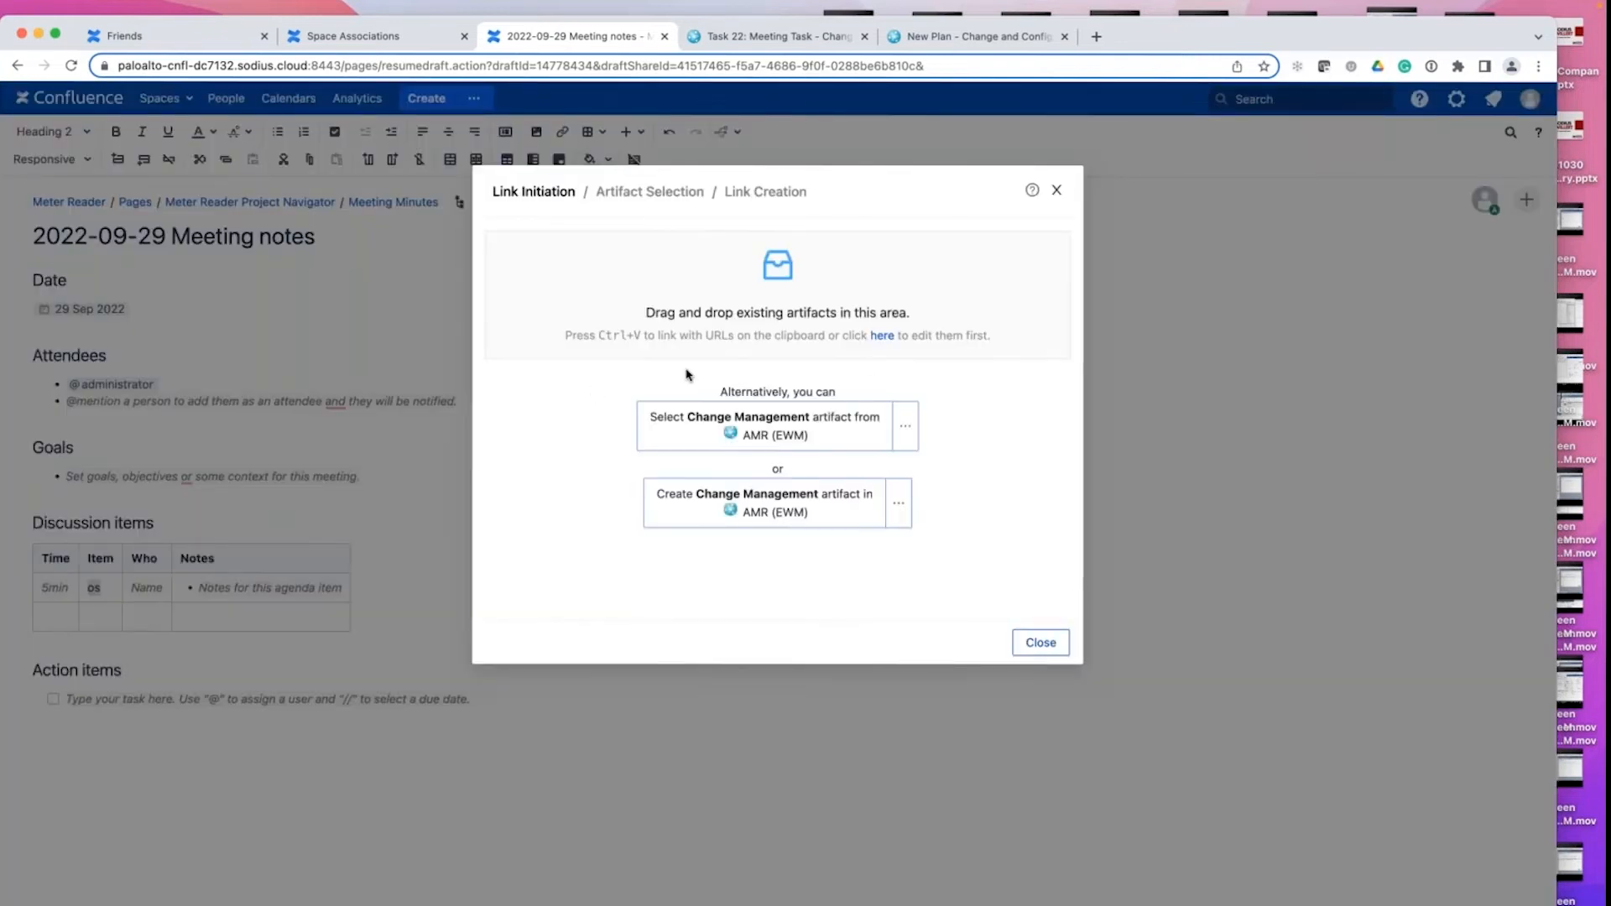
# - Search the existing AMR (EWM) Change Management artifacts and link the work item 55: New Risk
pyautogui.click(820, 434)
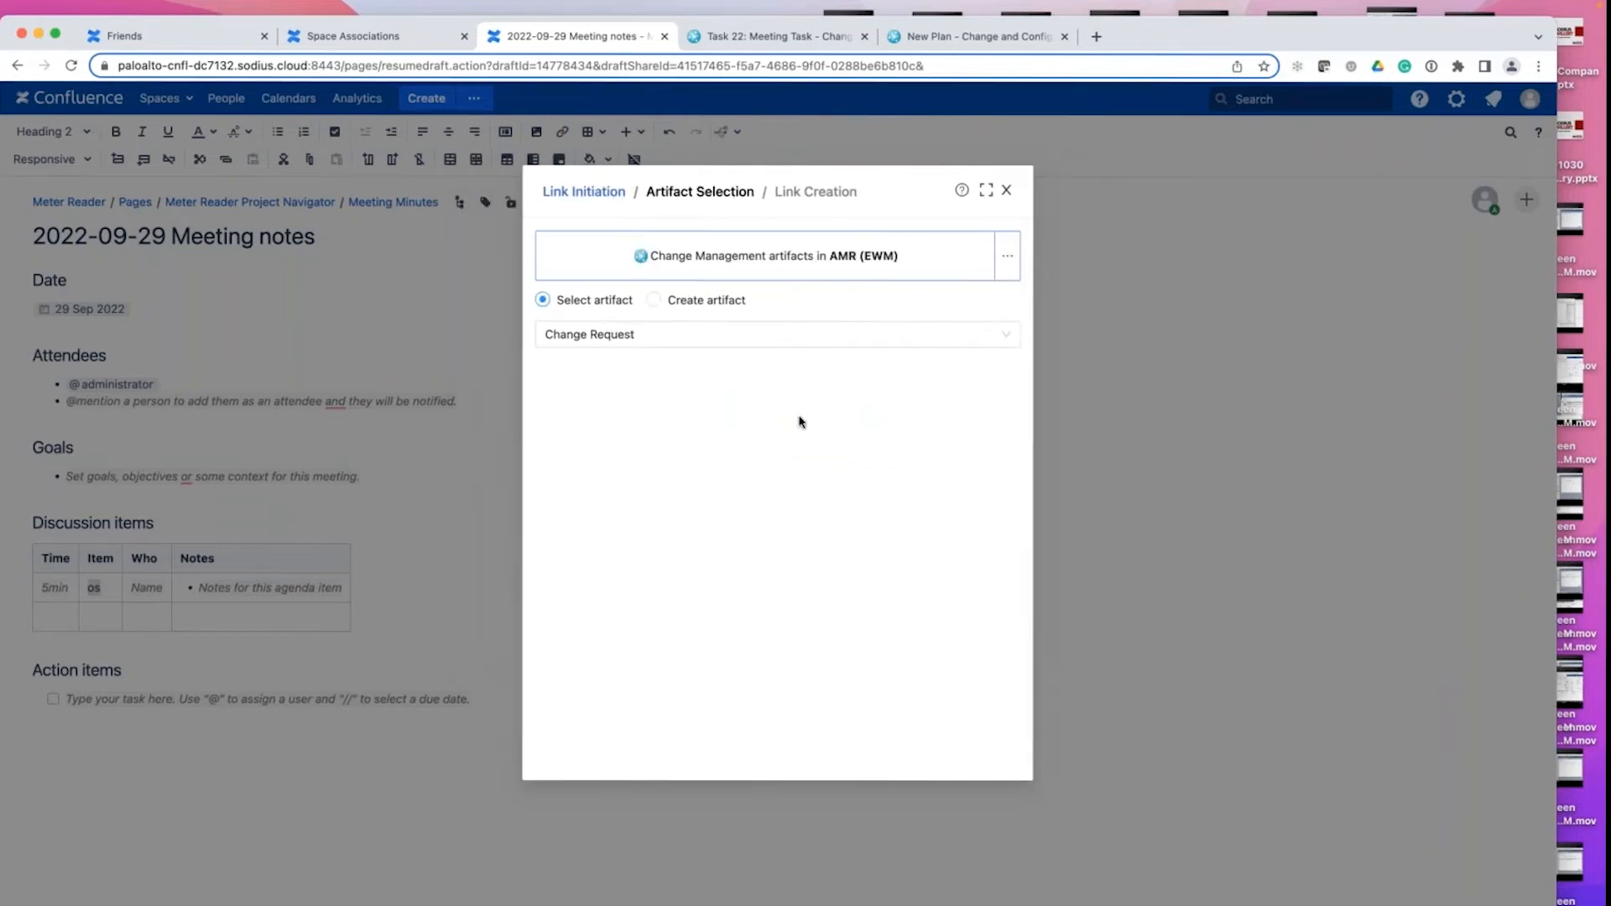
pyautogui.click(661, 459)
pyautogui.write('1')
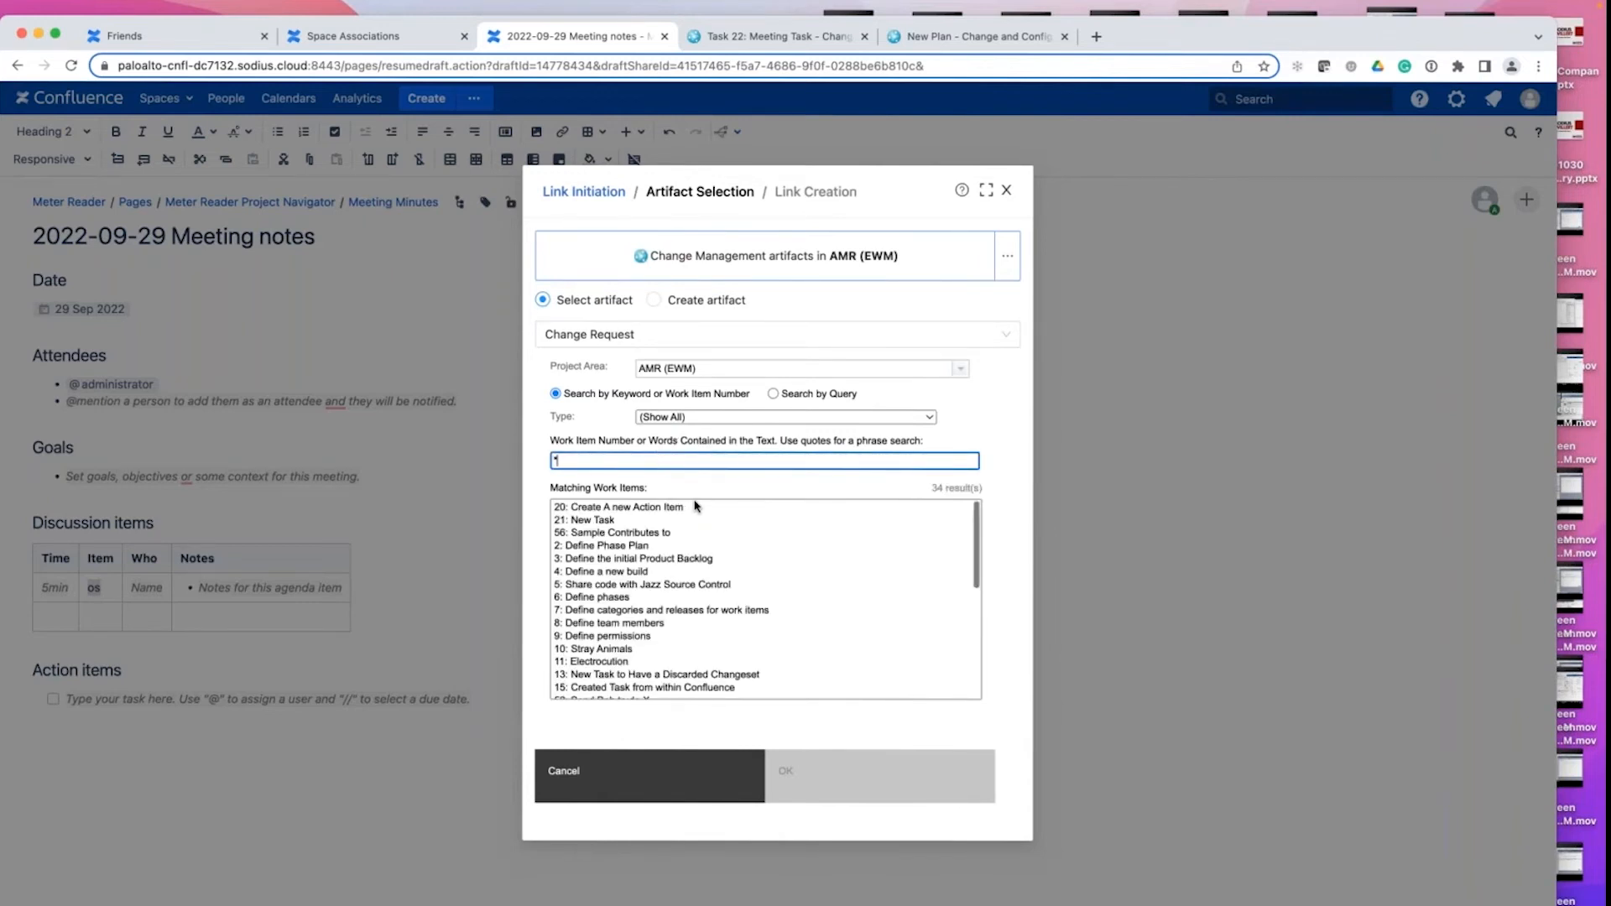
pyautogui.scroll(-5, 695, 506)
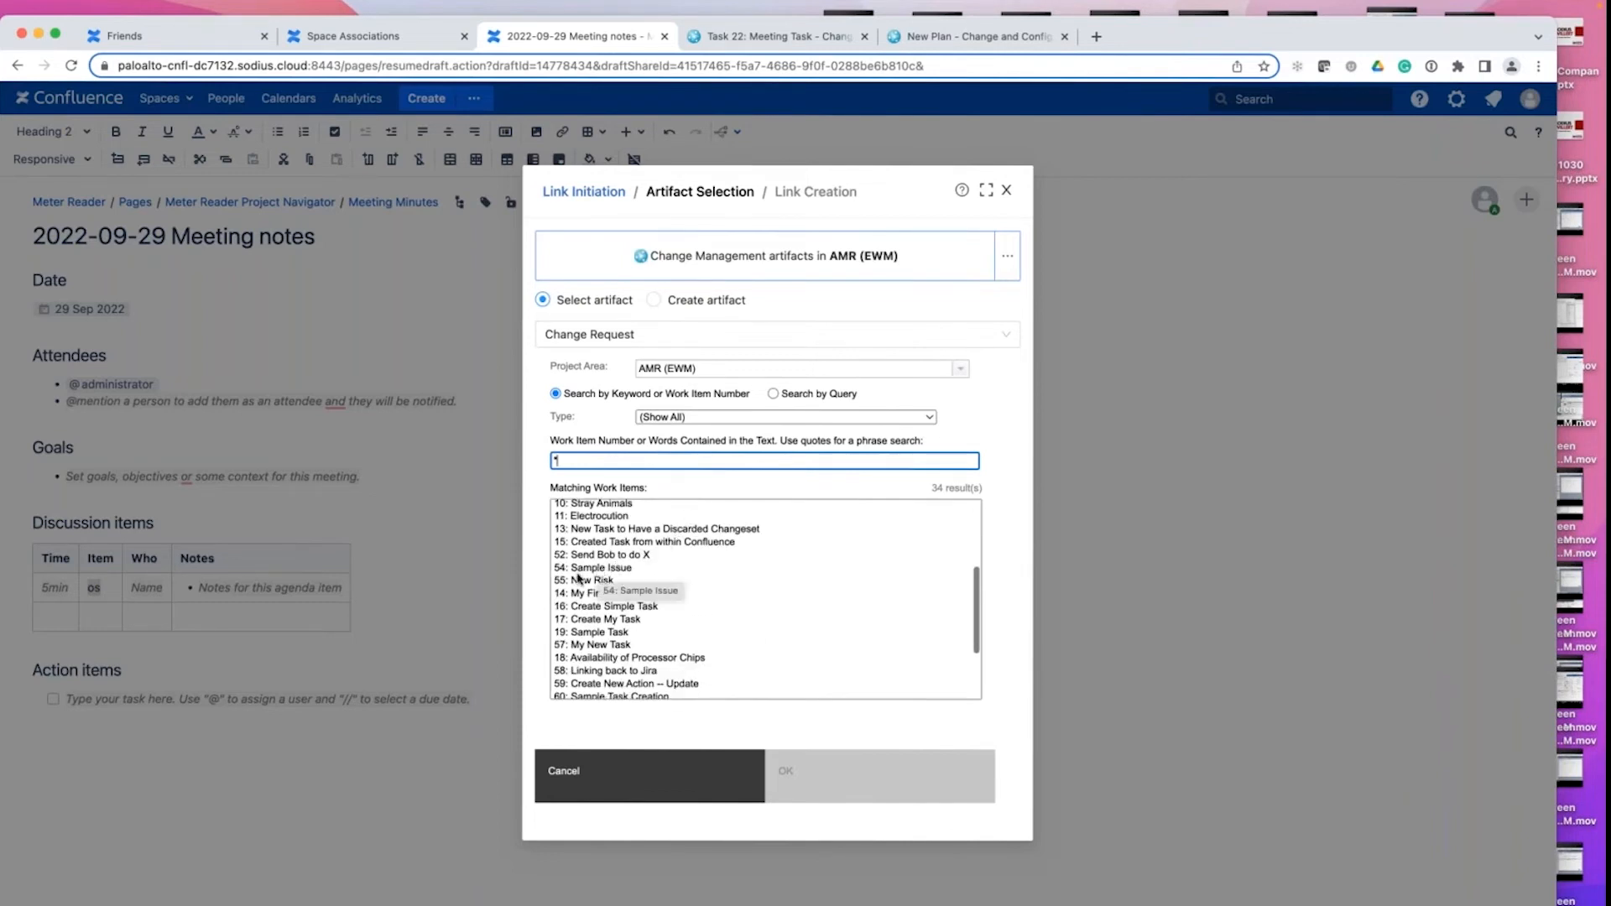
pyautogui.click(581, 580)
pyautogui.click(809, 780)
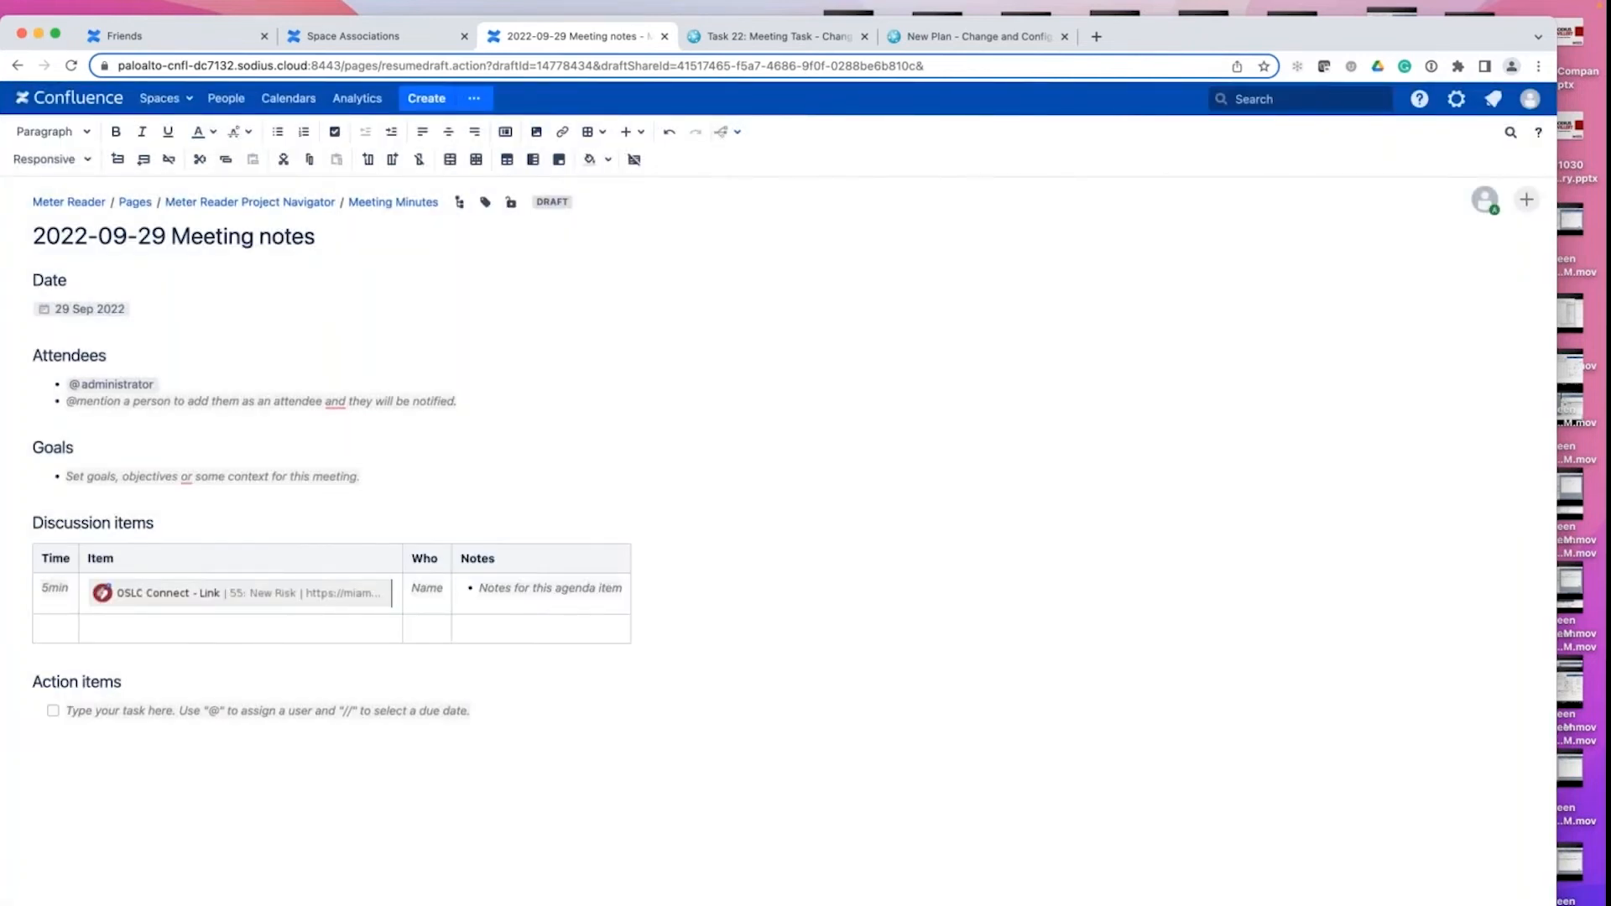
# - Try the small preview for the 55: New Risk link, set it back to Display as Link, and publish the meeting notes
pyautogui.doubleClick(199, 595)
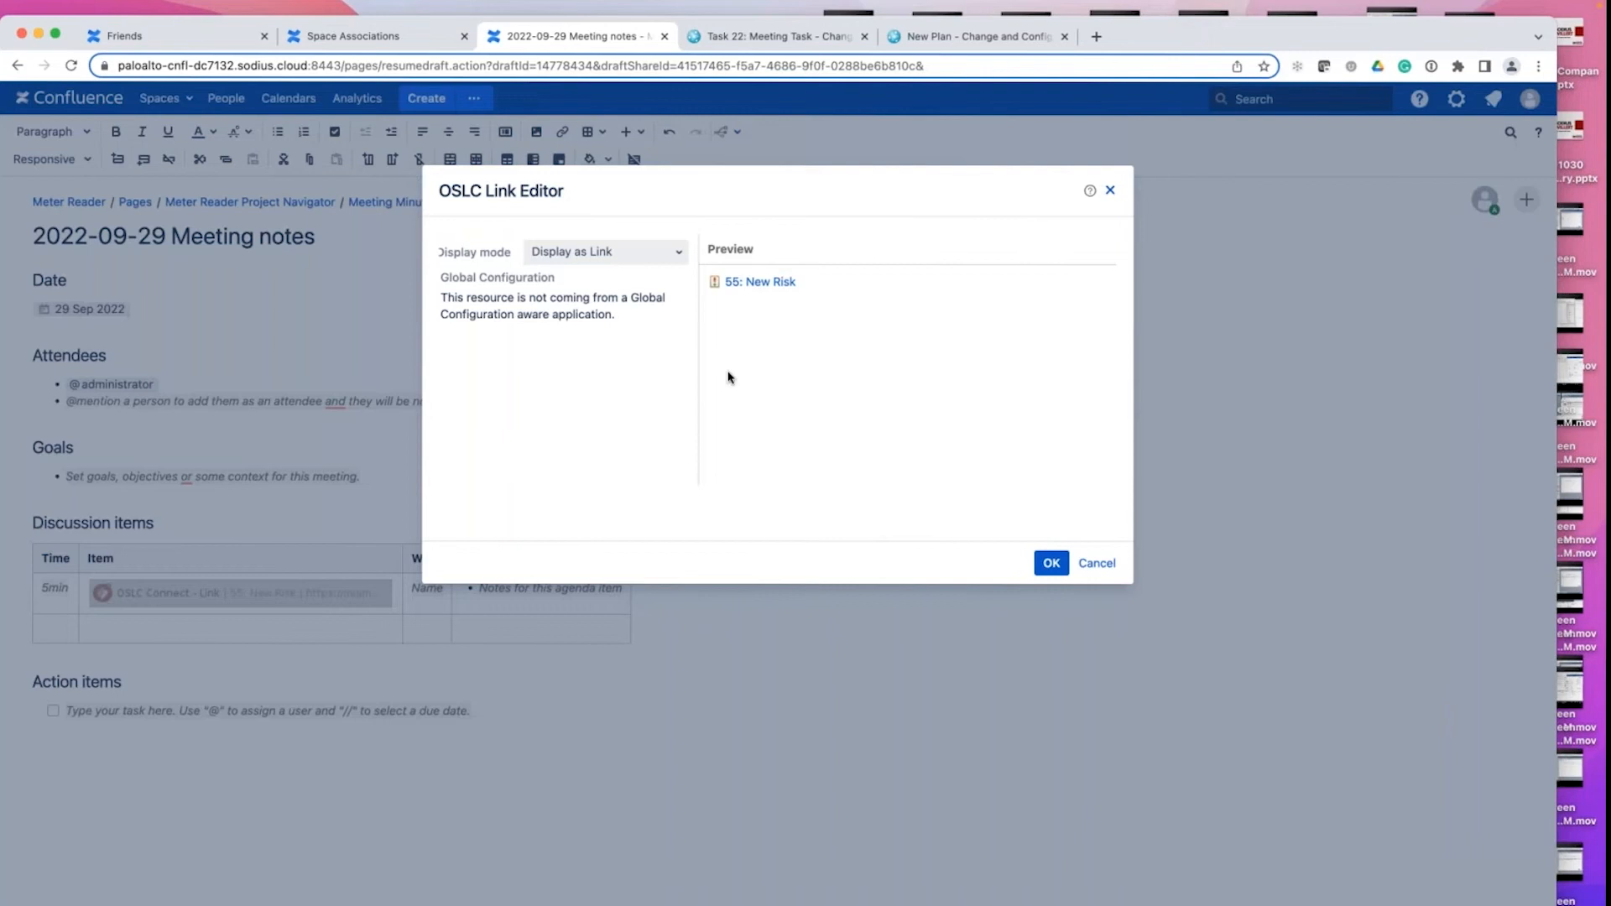
pyautogui.moveTo(778, 286)
pyautogui.click(652, 255)
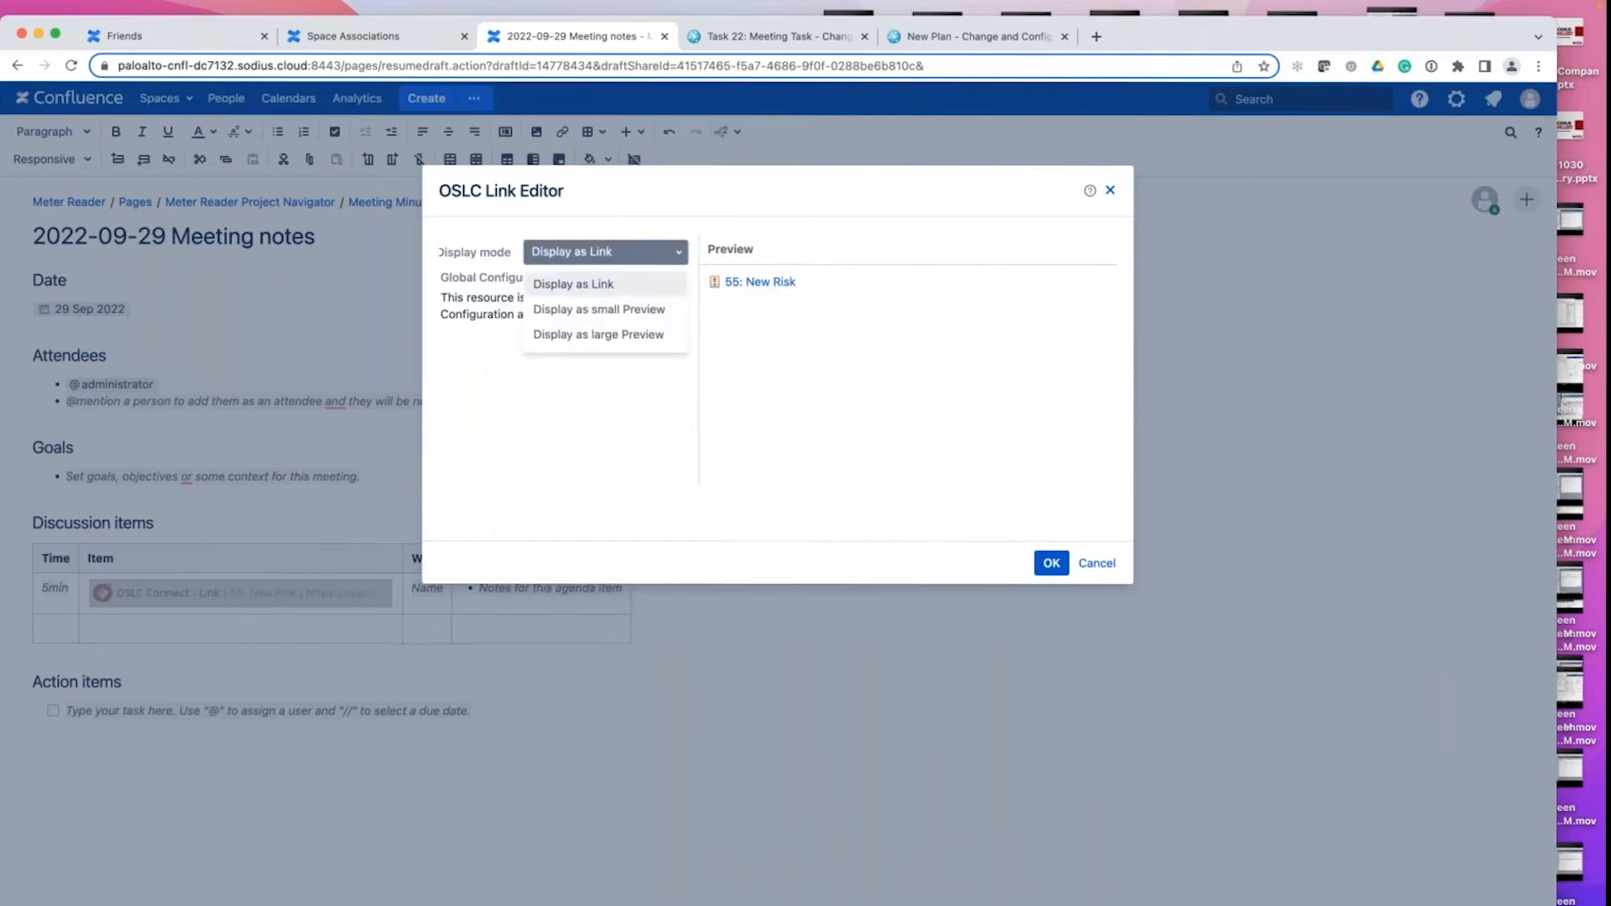
pyautogui.click(610, 311)
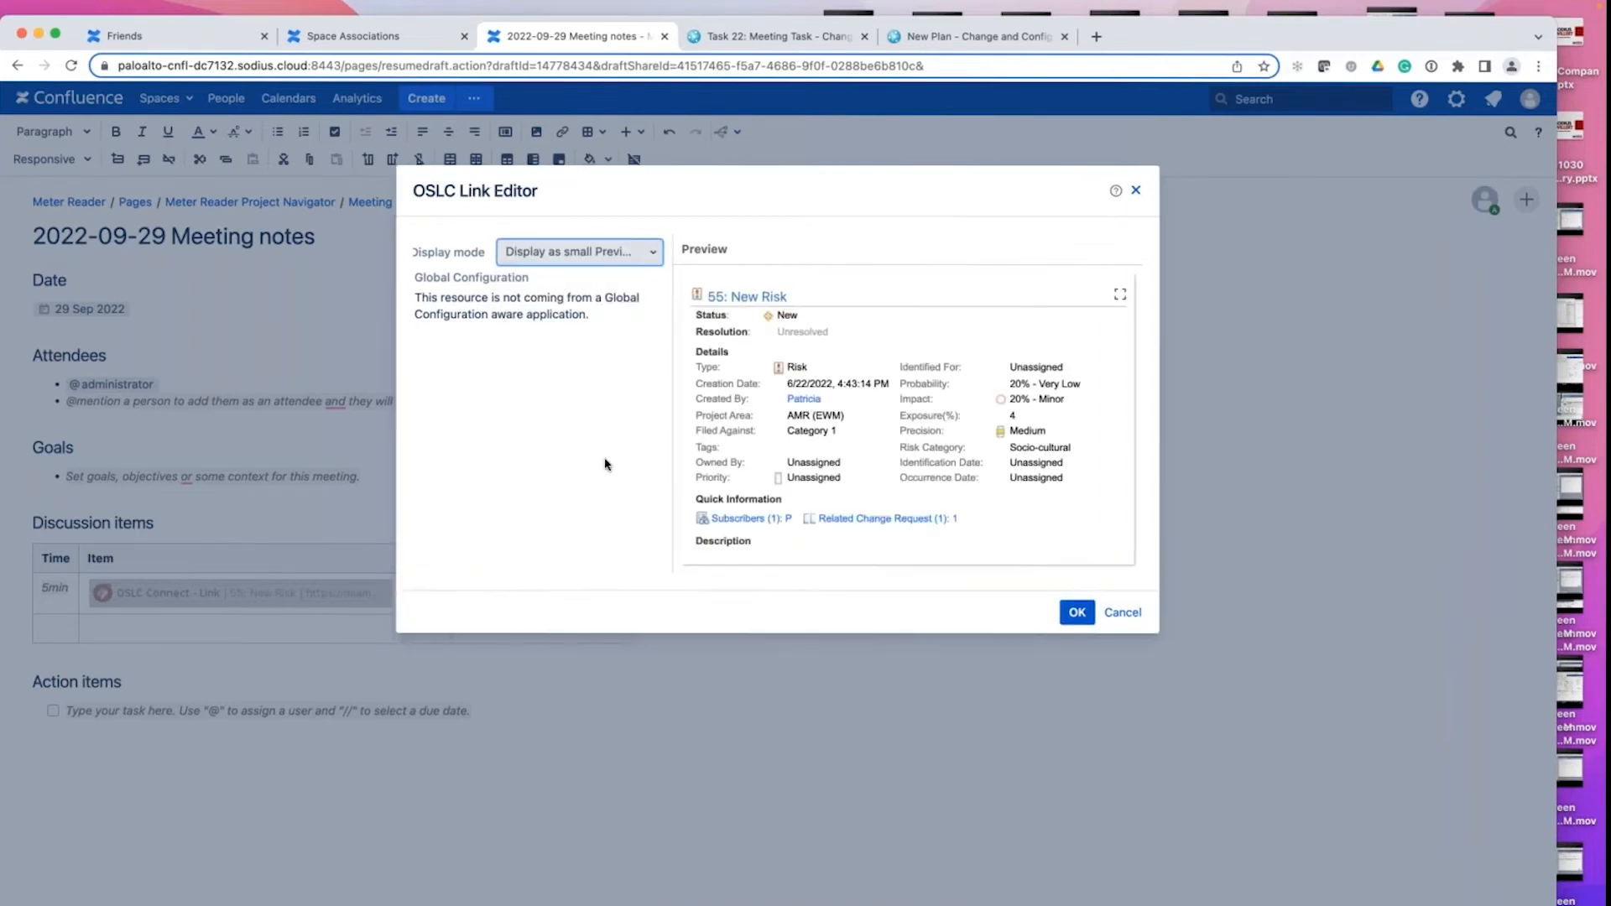
pyautogui.click(646, 261)
pyautogui.click(587, 280)
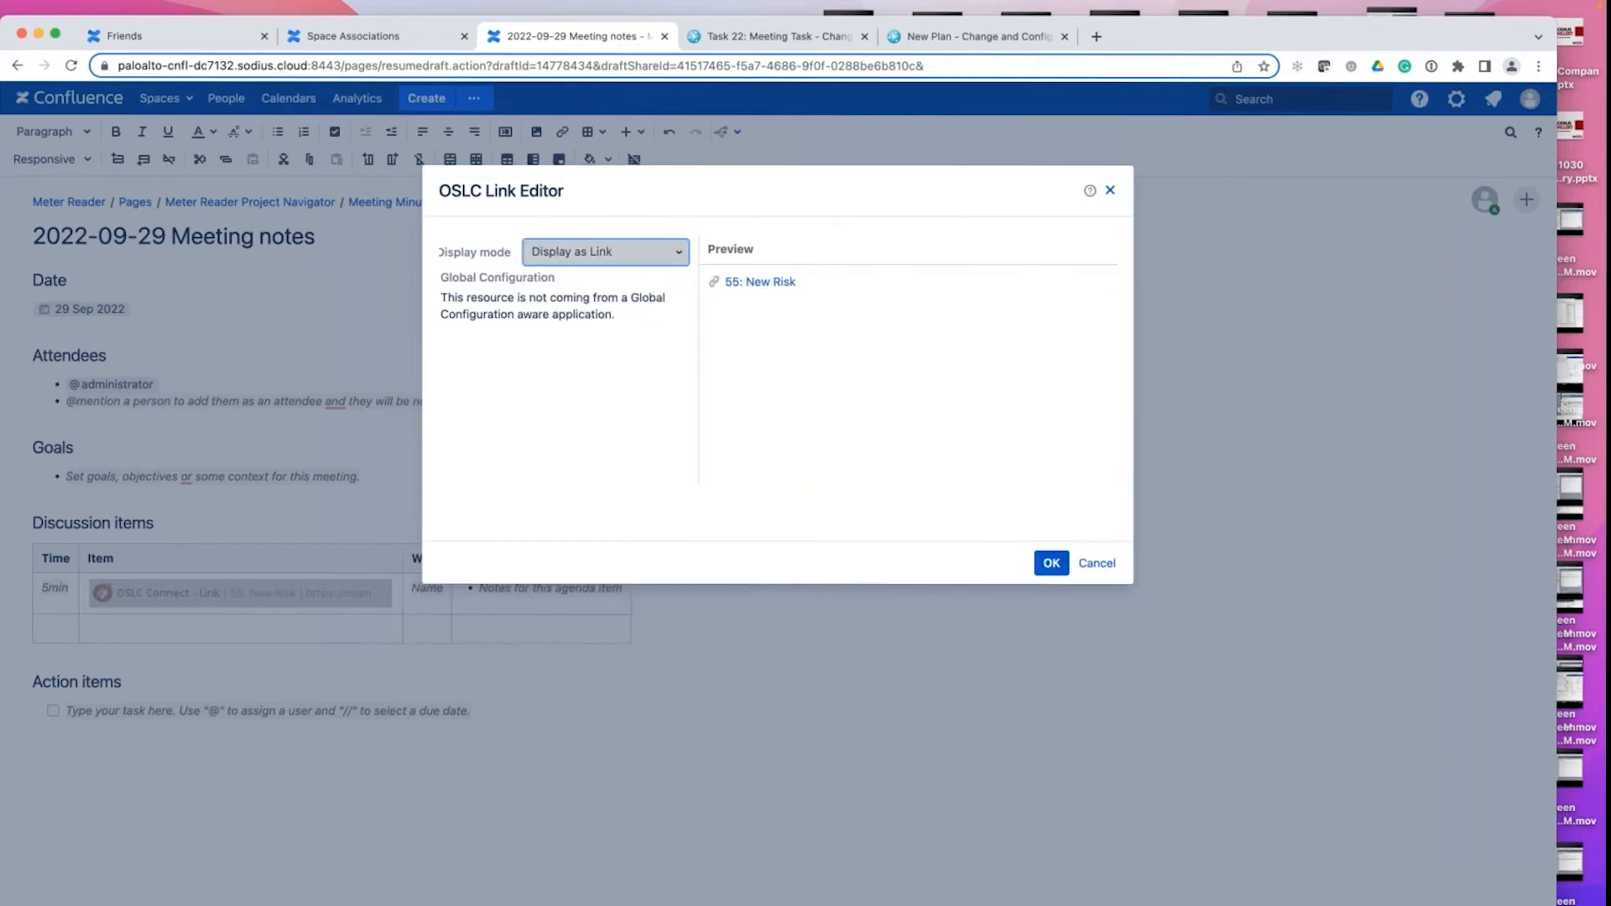
pyautogui.click(1050, 564)
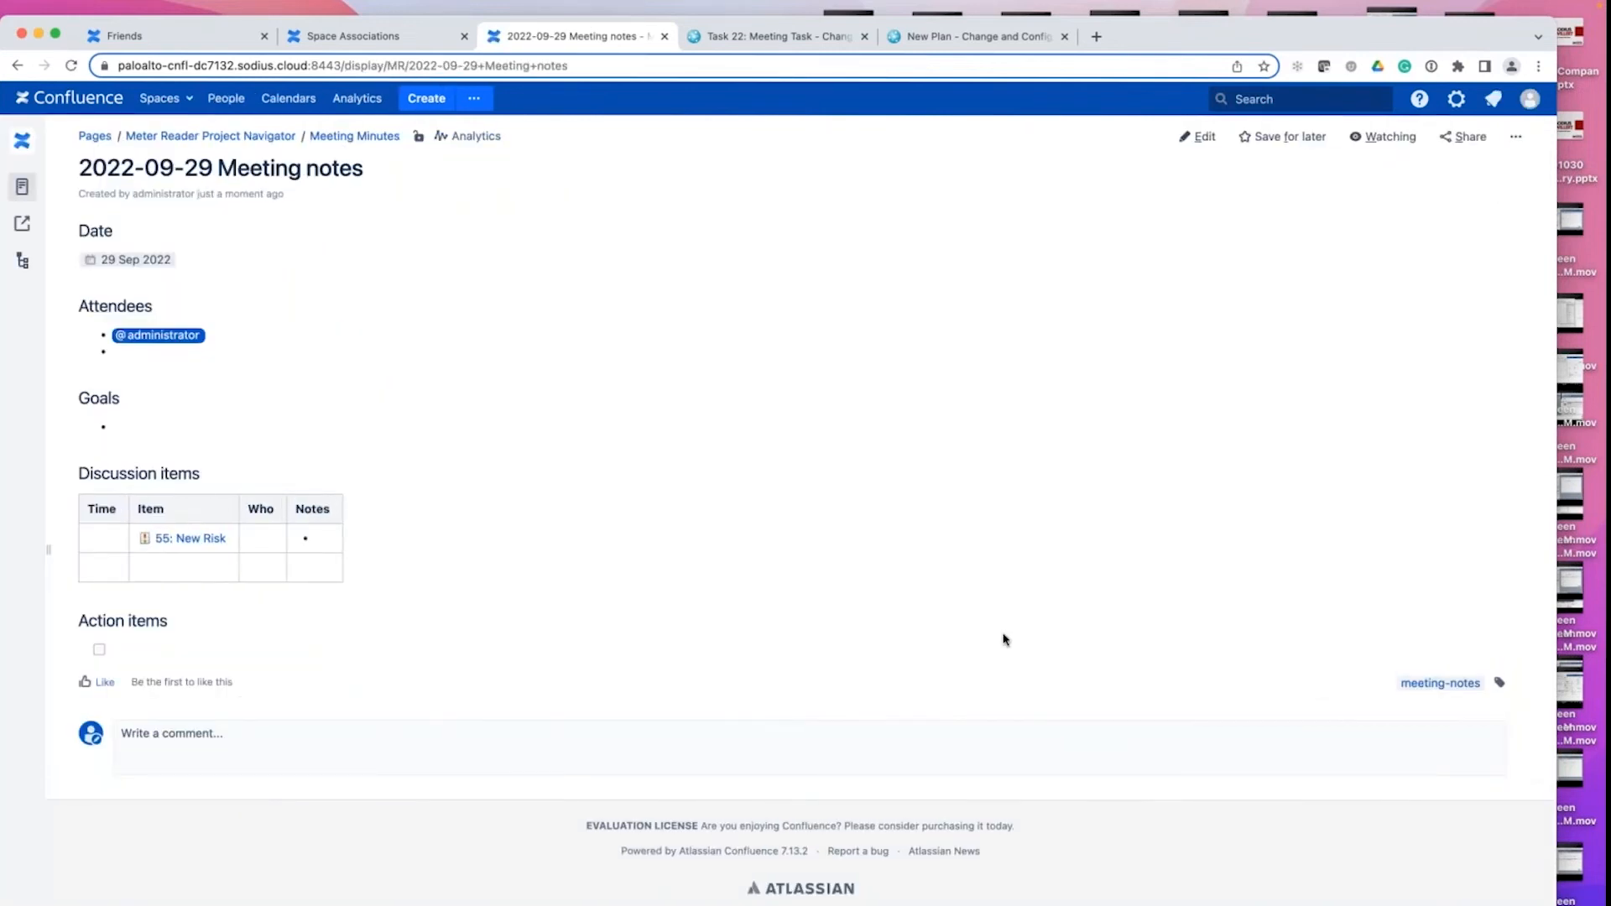
# - Reopen the meeting notes for editing and replace the Action items placeholder with an OSLC Connect - Link macro
pyautogui.moveTo(180, 546)
pyautogui.click(1200, 136)
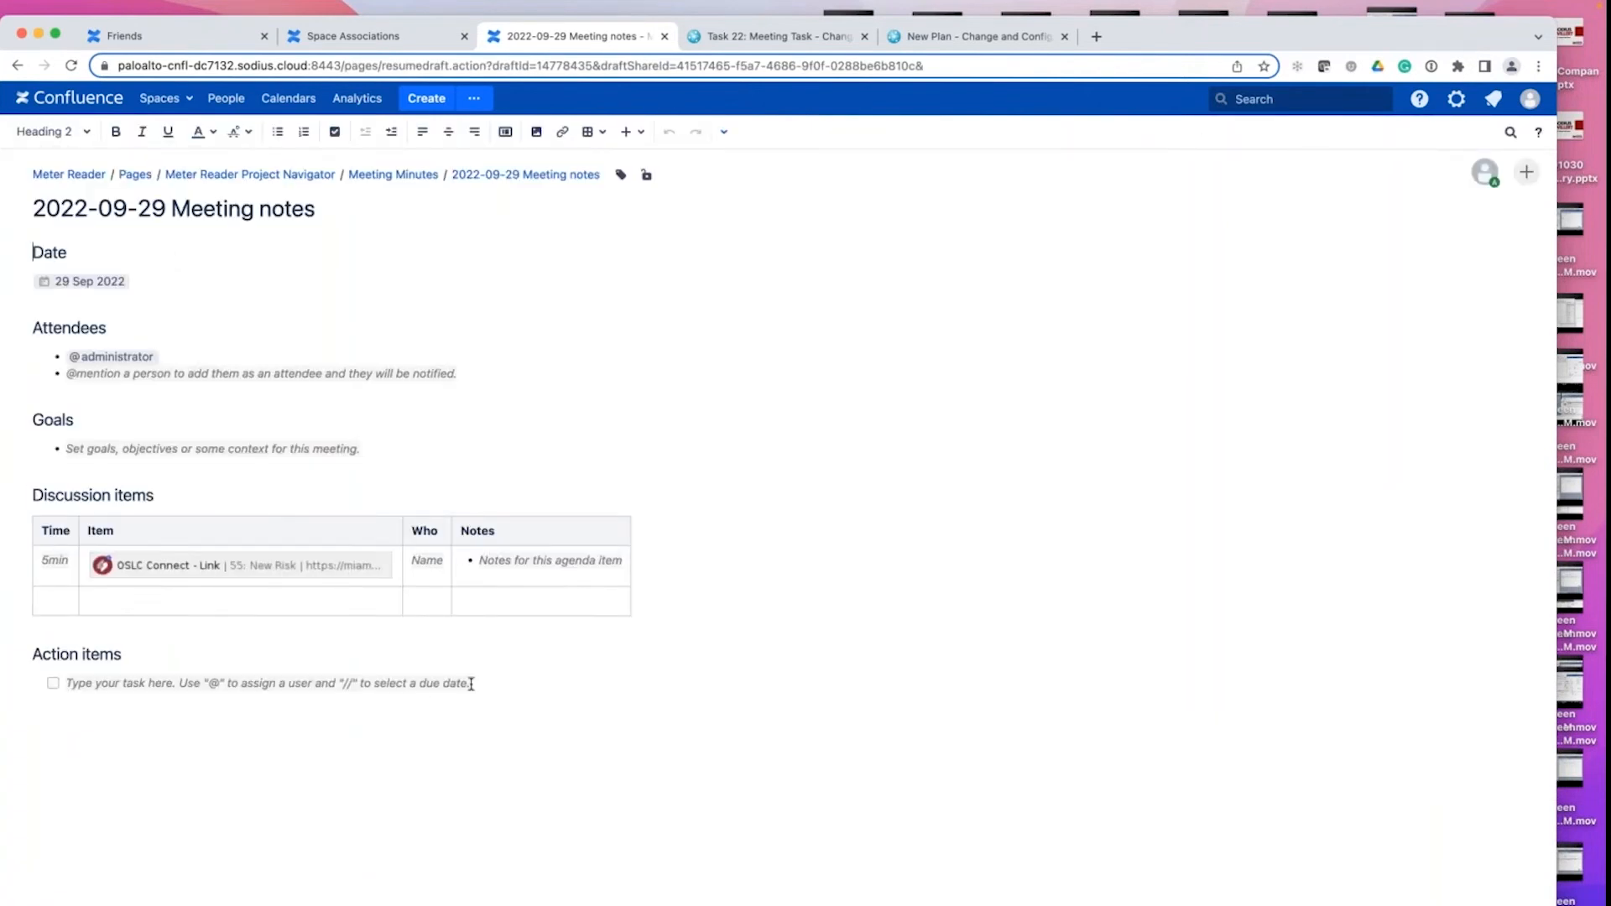
pyautogui.click(471, 684)
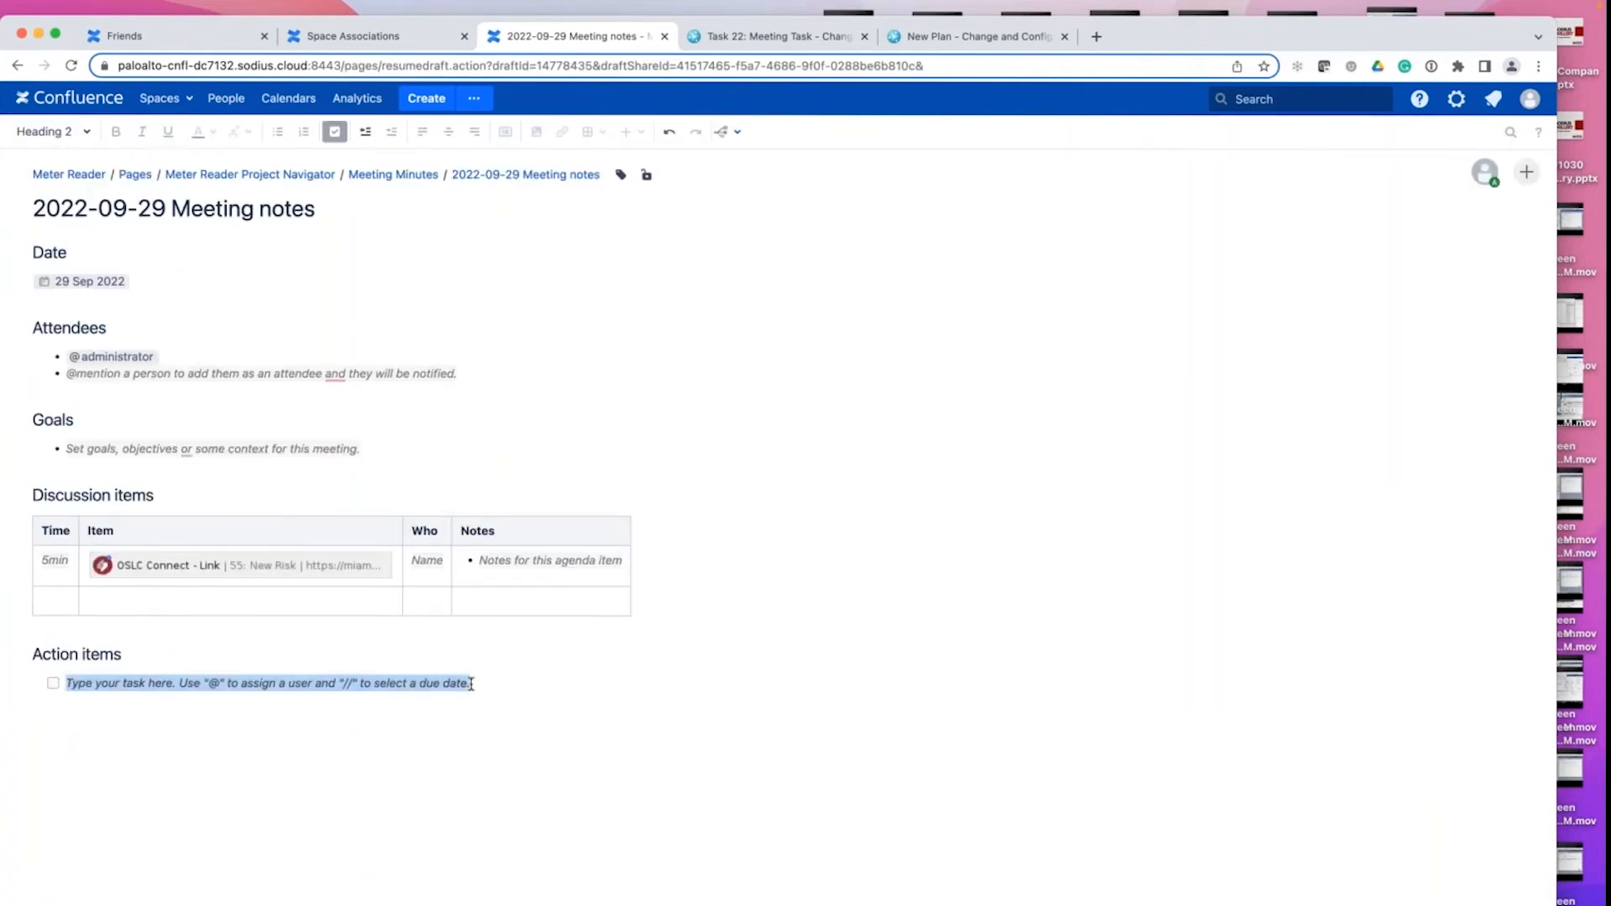
pyautogui.write('{os')
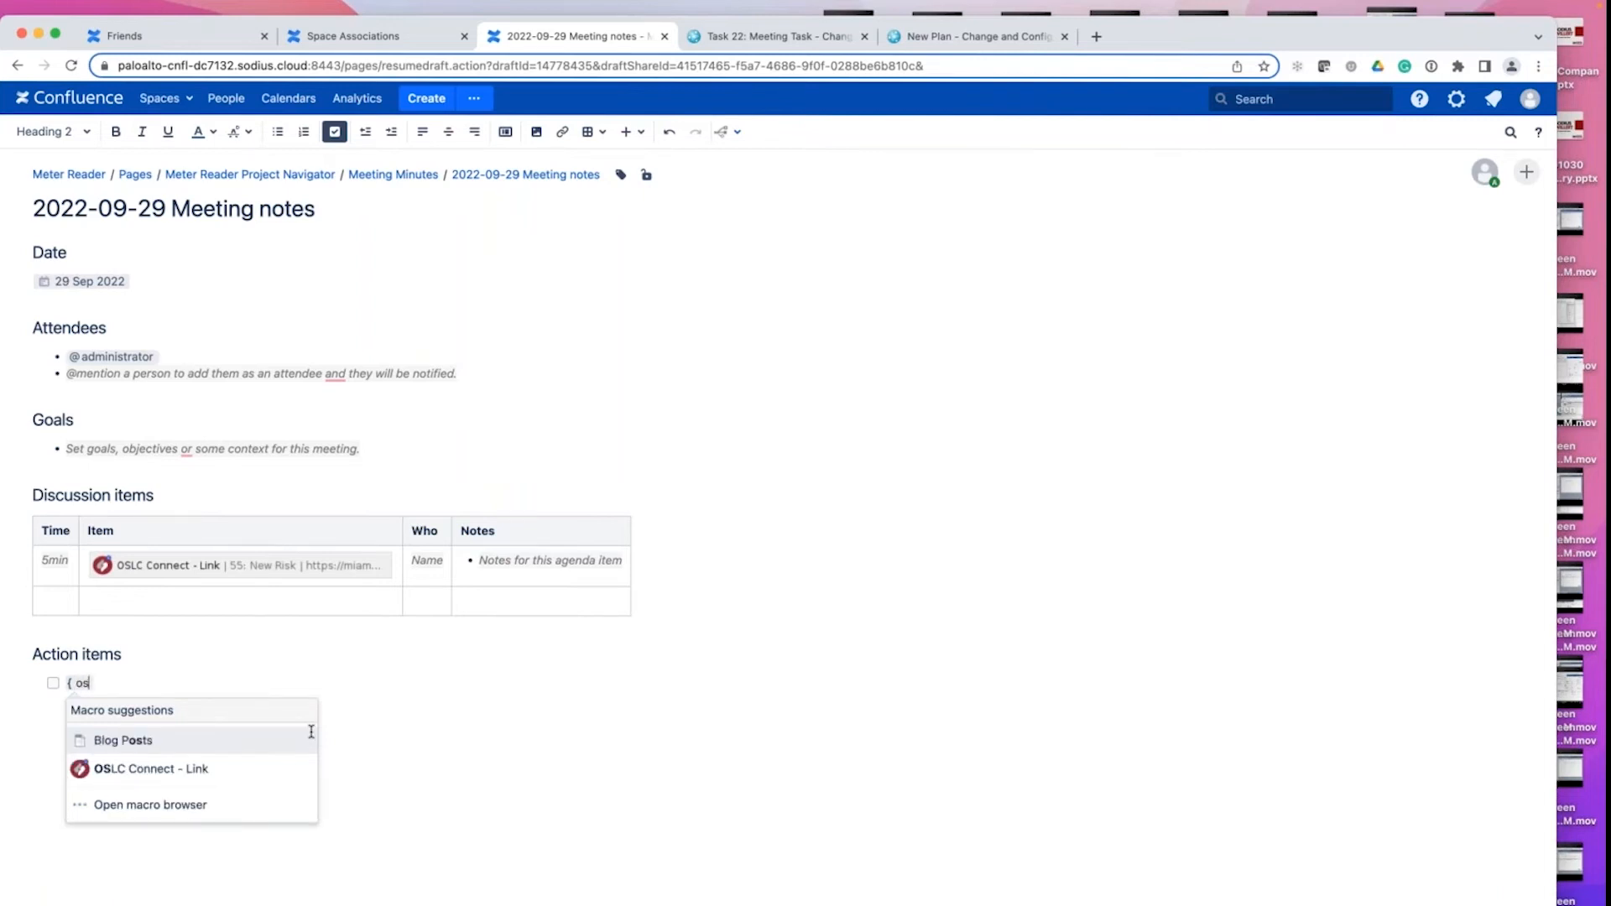
pyautogui.click(234, 768)
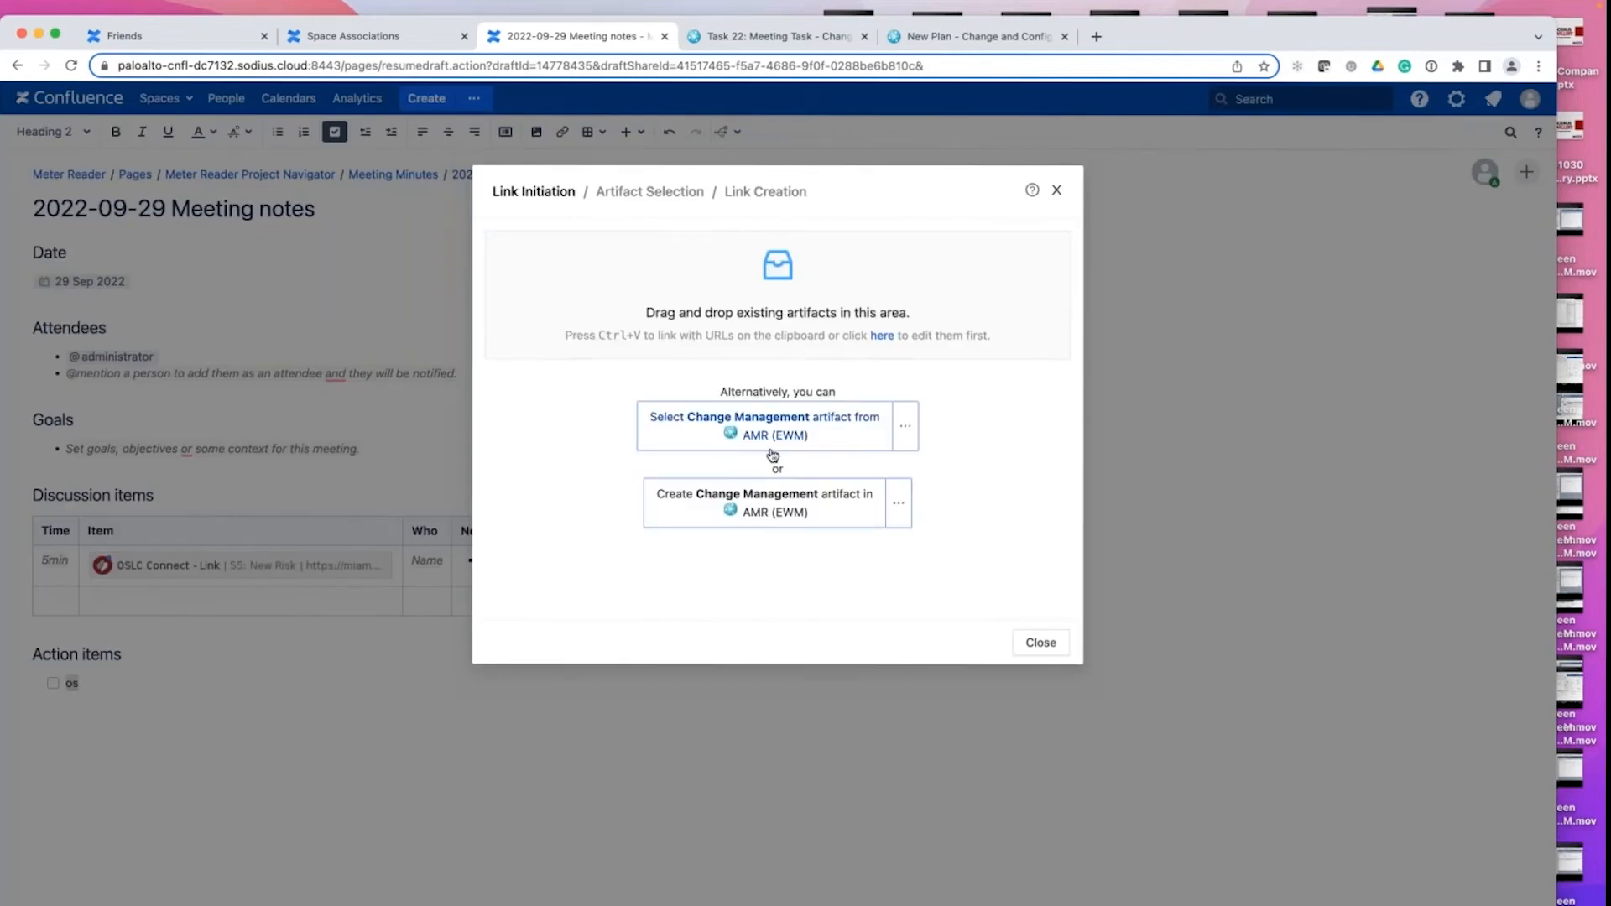
# - Start a new Task artifact in AMR (EWM) with the summary "Need to update risk record"
pyautogui.click(832, 511)
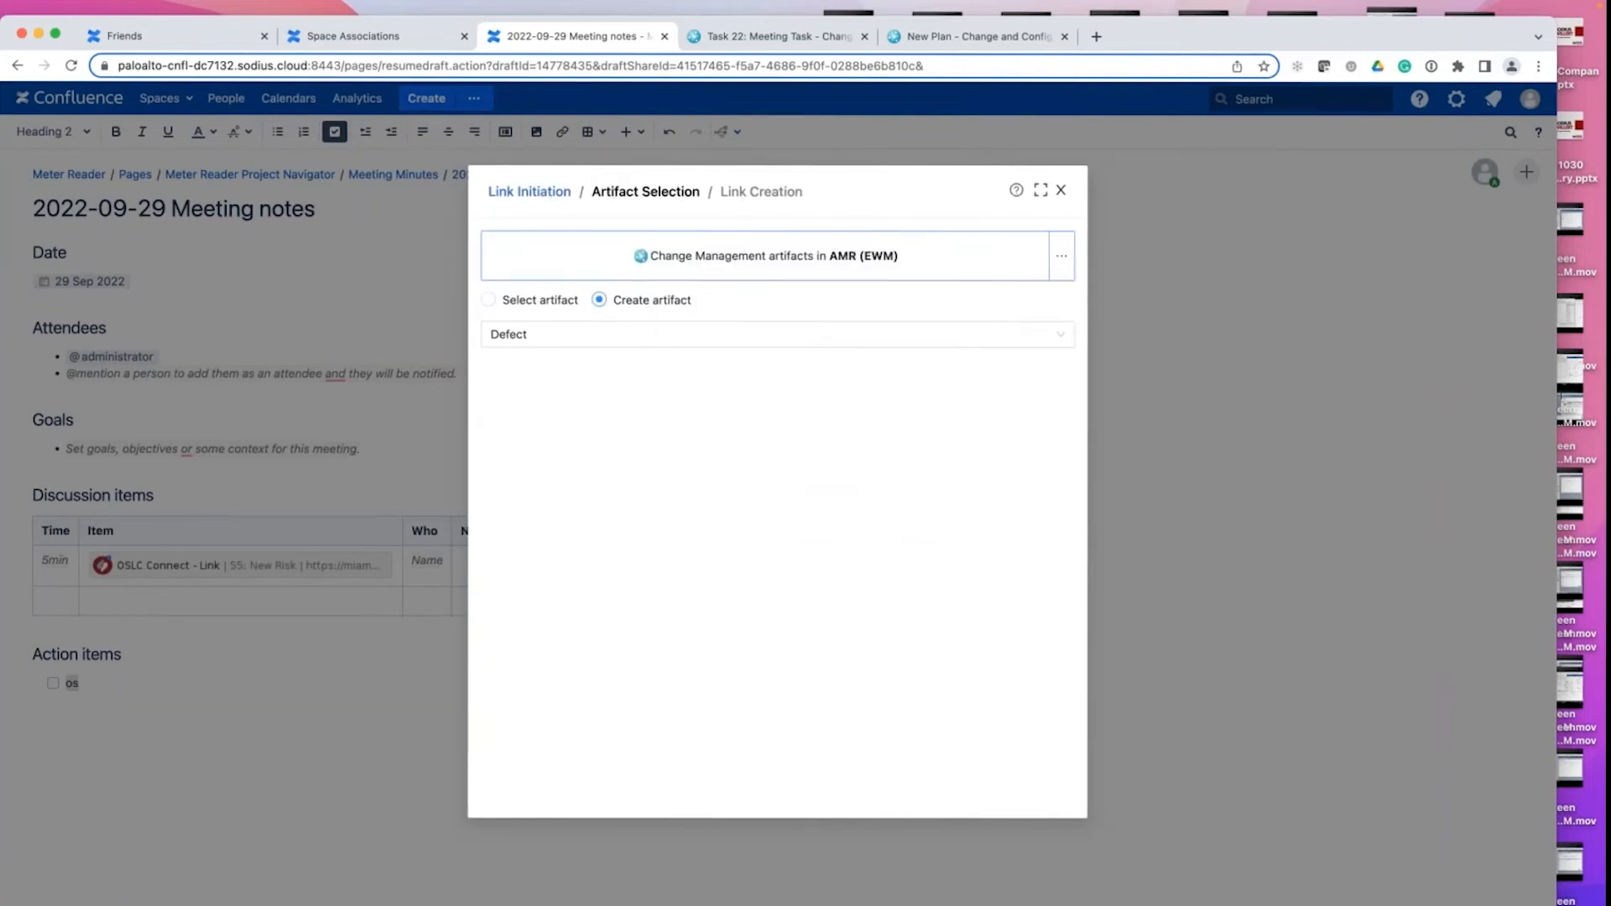
pyautogui.click(766, 337)
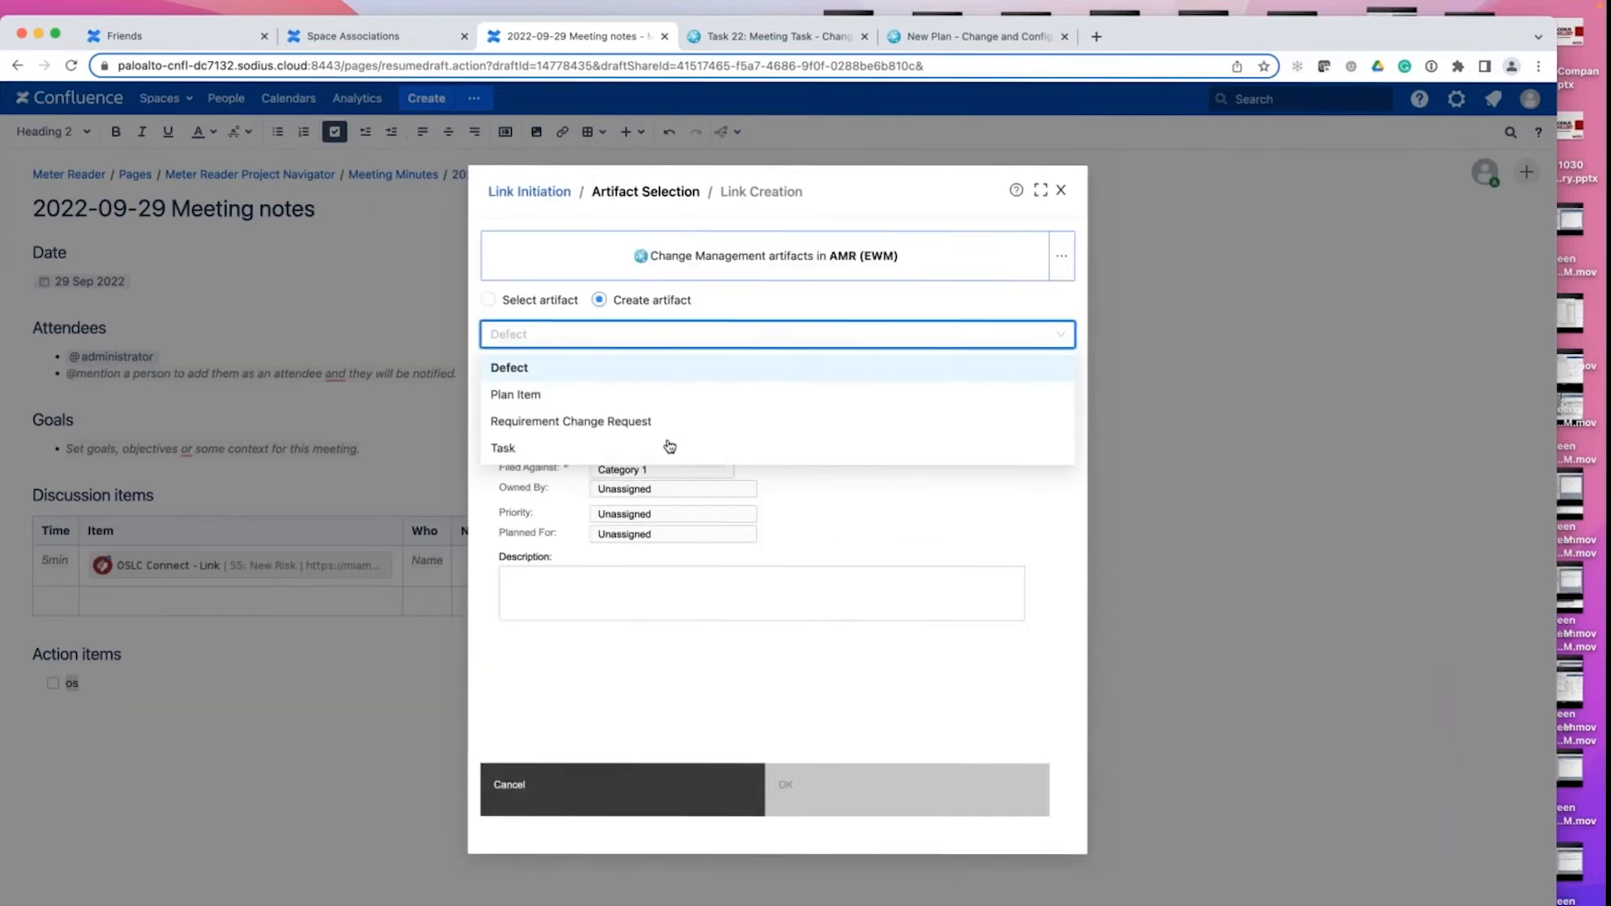
pyautogui.click(669, 446)
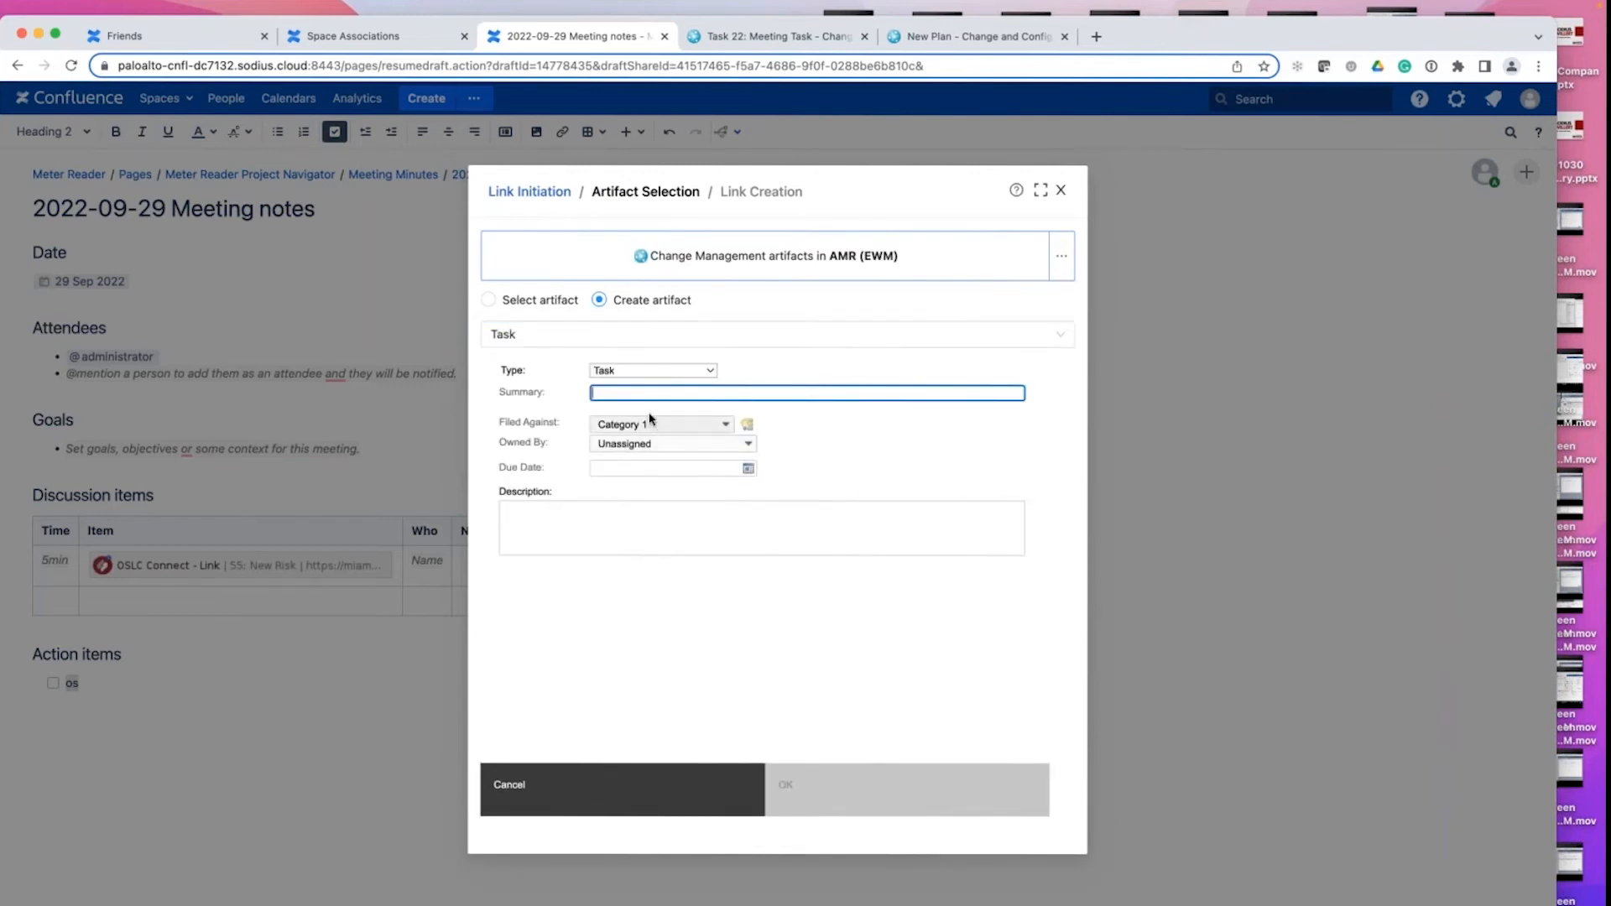
pyautogui.write('New')
pyautogui.press('BackSpace')
pyautogui.press('BackSpace')
pyautogui.press('BackSpace')
pyautogui.write('Need to ')
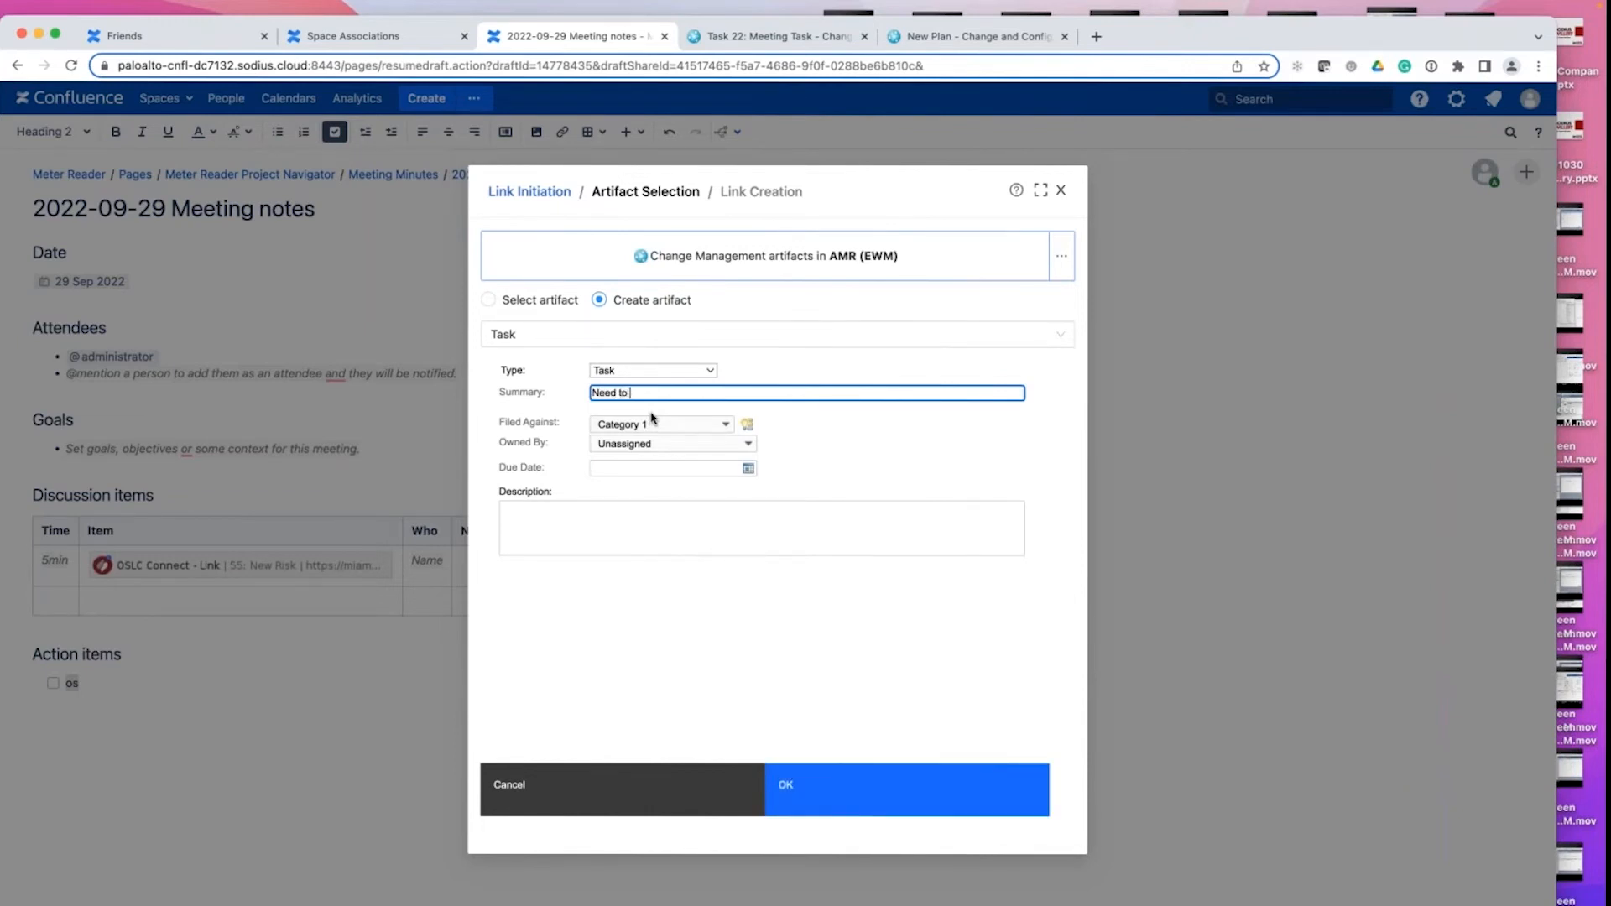
pyautogui.write('update risk record')
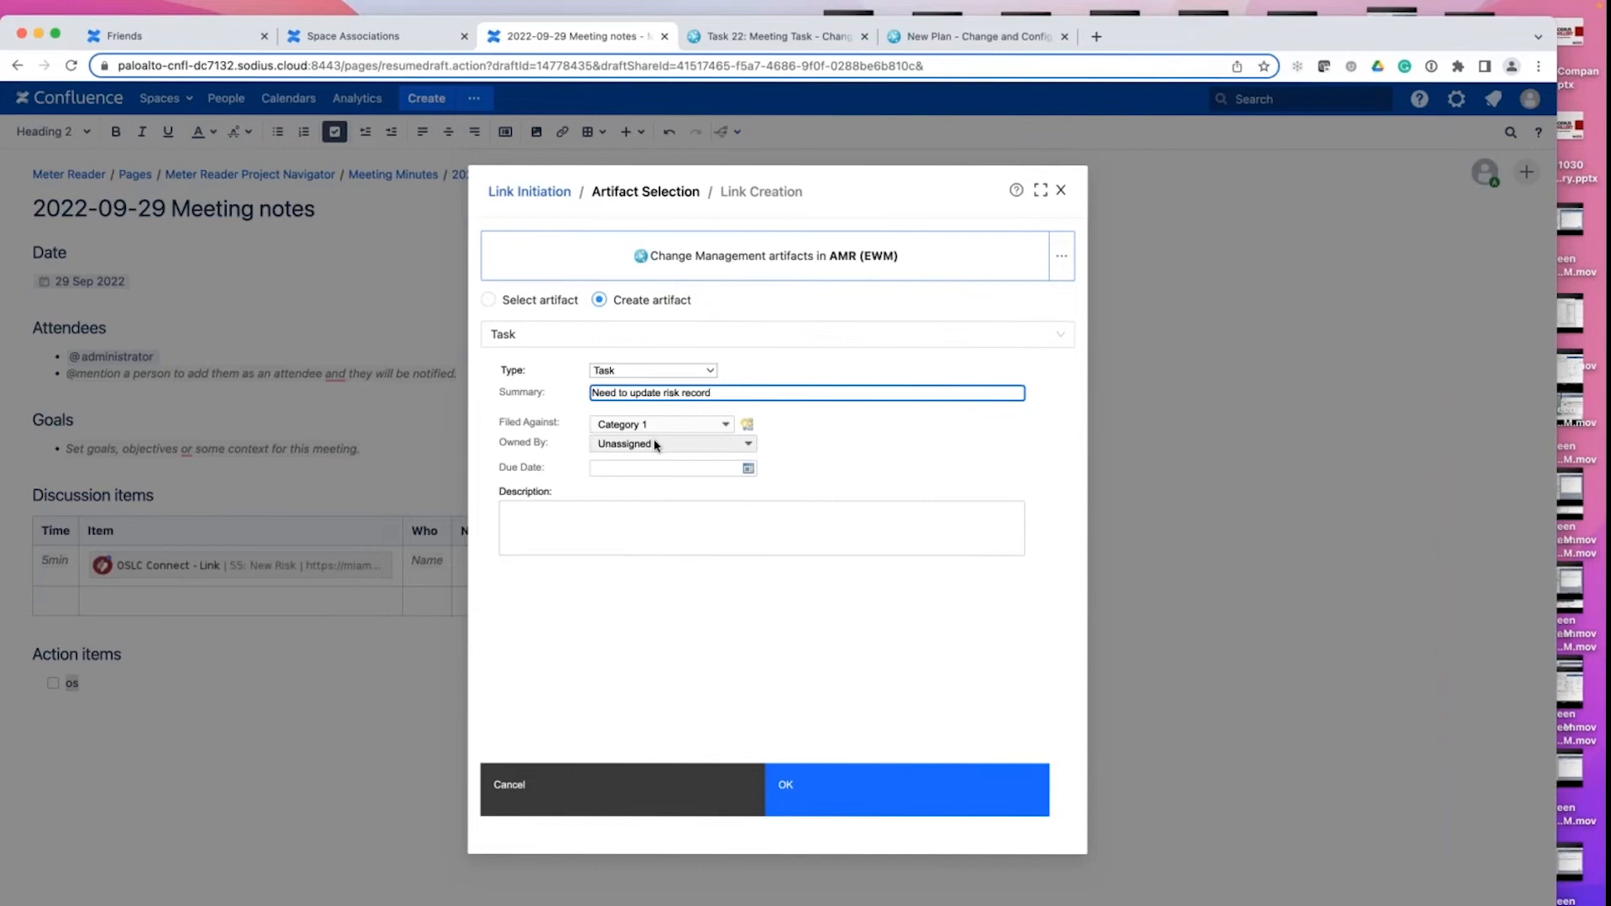
# - Assign the task's owner, set its due date to Sep 30, 2022, 12:00:00 PM, and create it as a linked action item
pyautogui.click(656, 444)
pyautogui.click(635, 508)
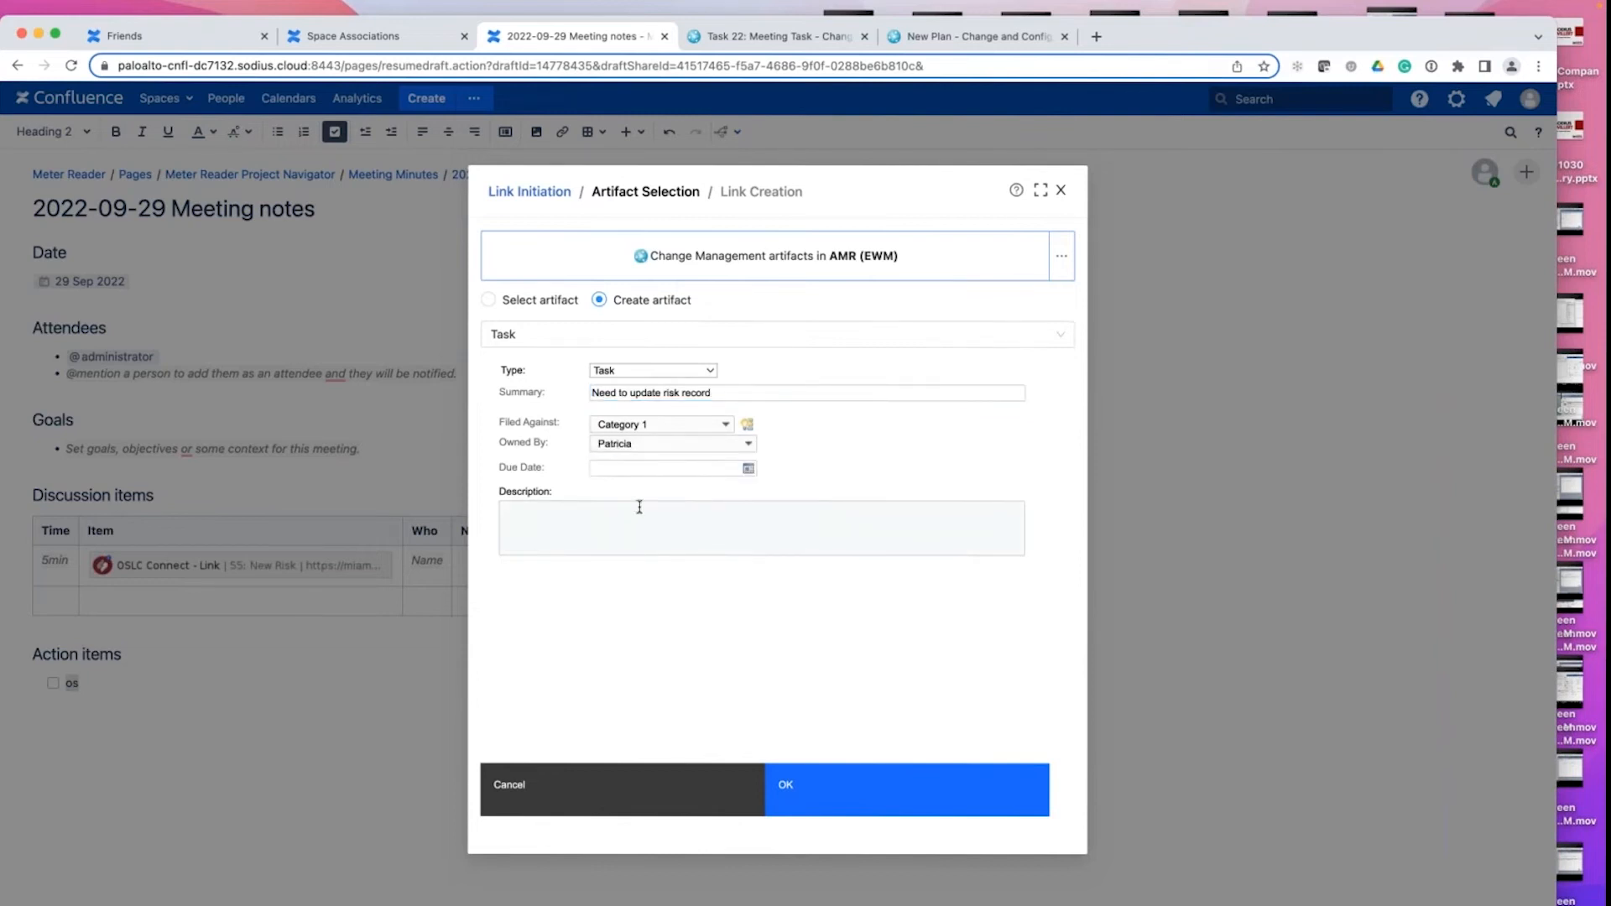
pyautogui.click(744, 468)
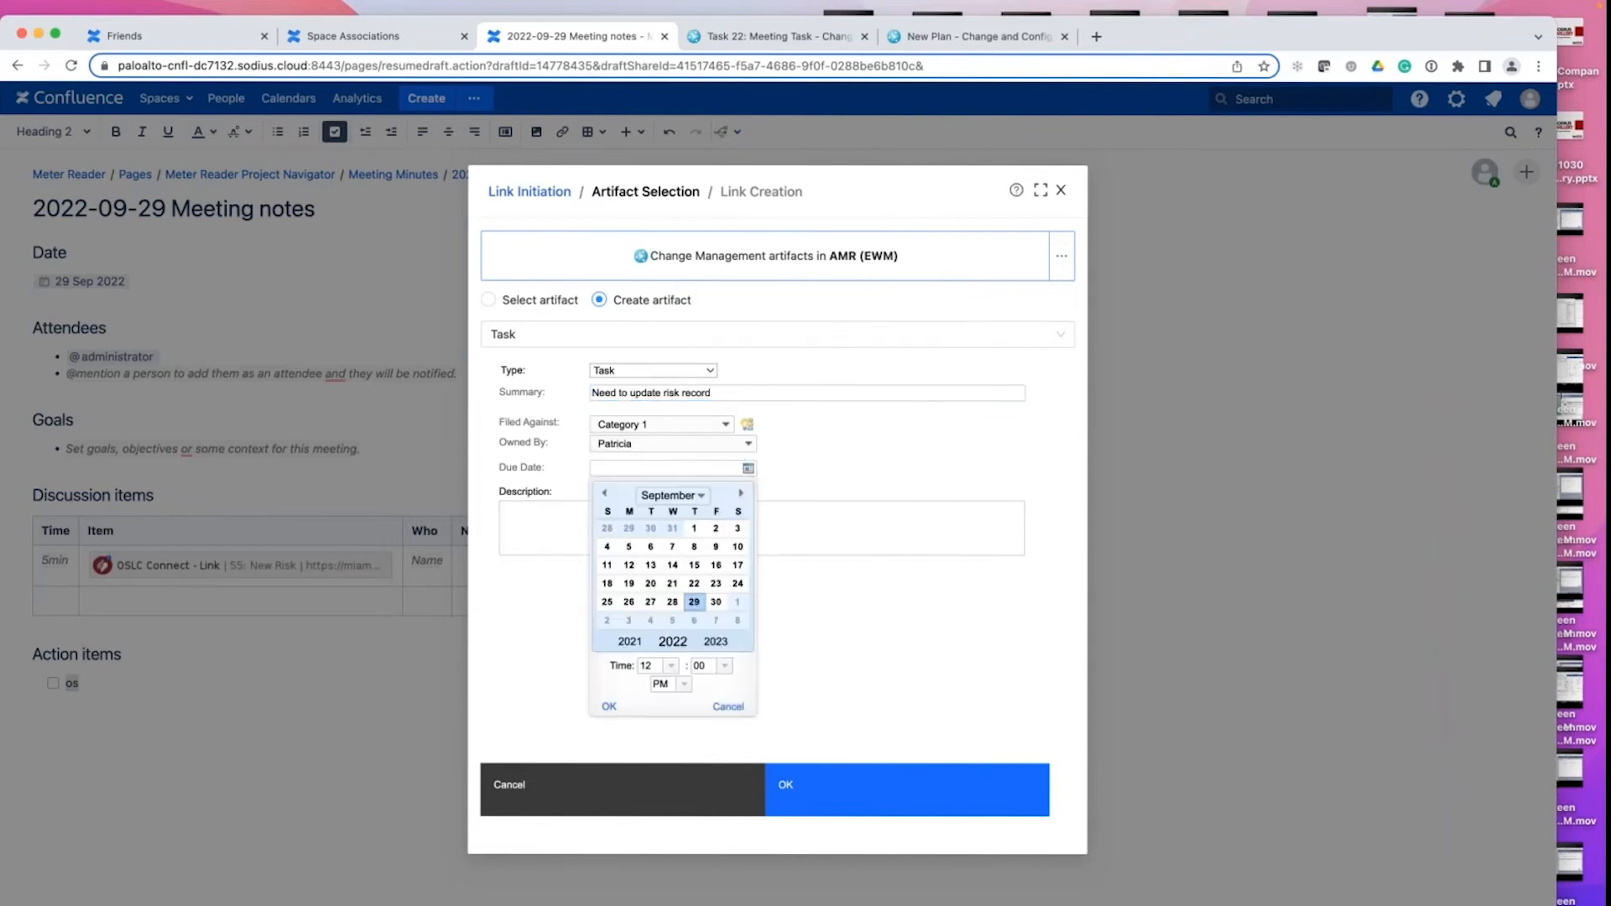
pyautogui.click(715, 603)
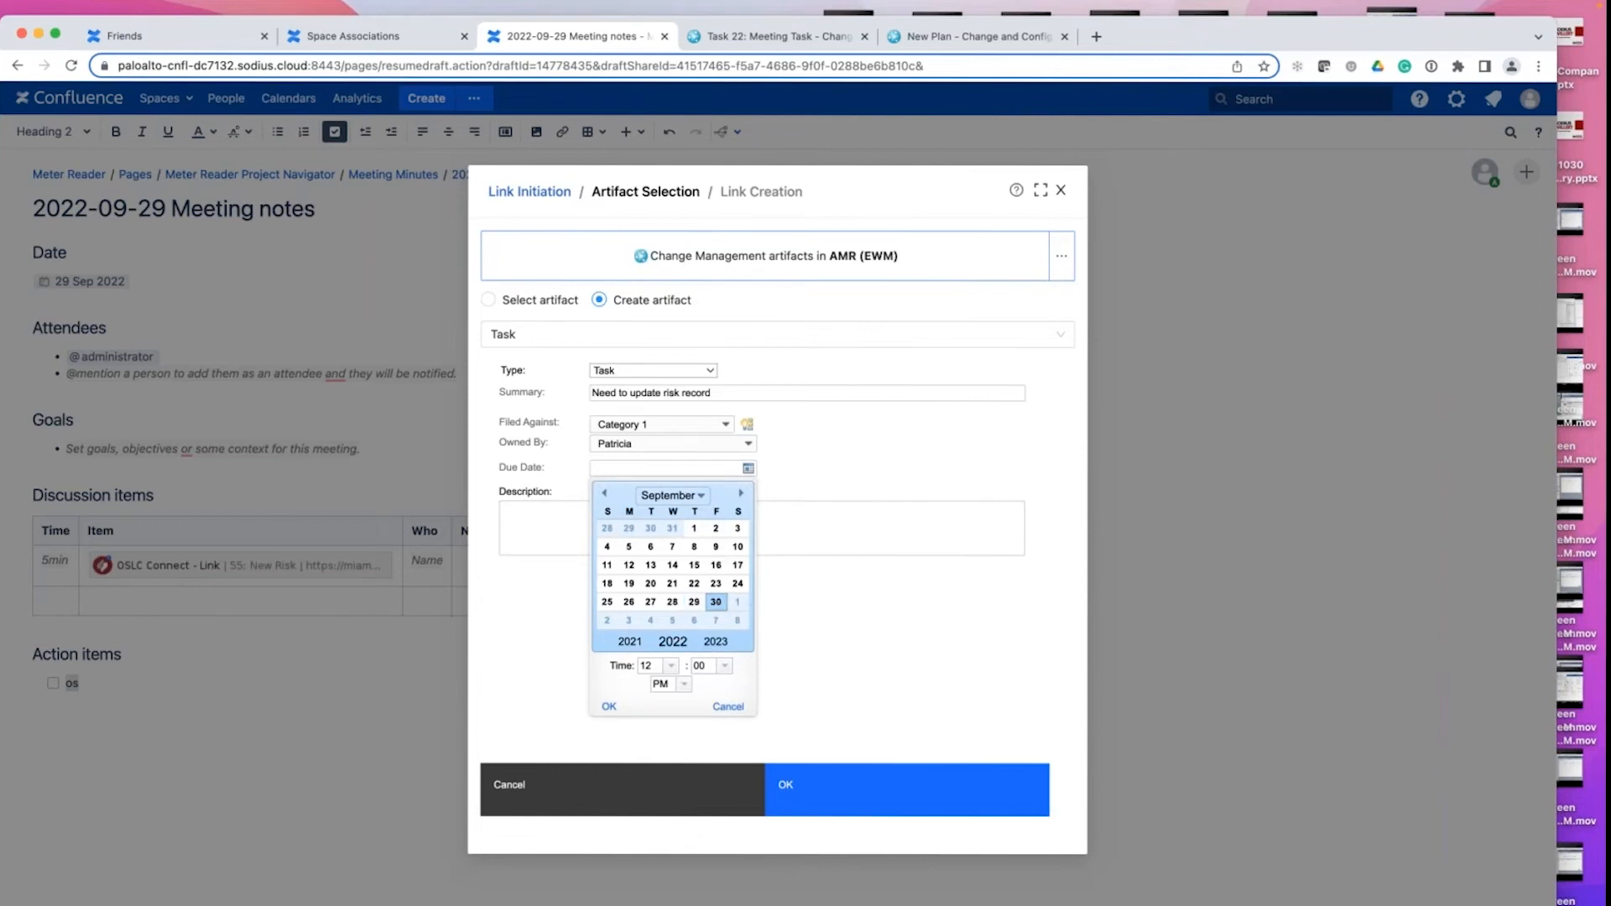
pyautogui.click(718, 604)
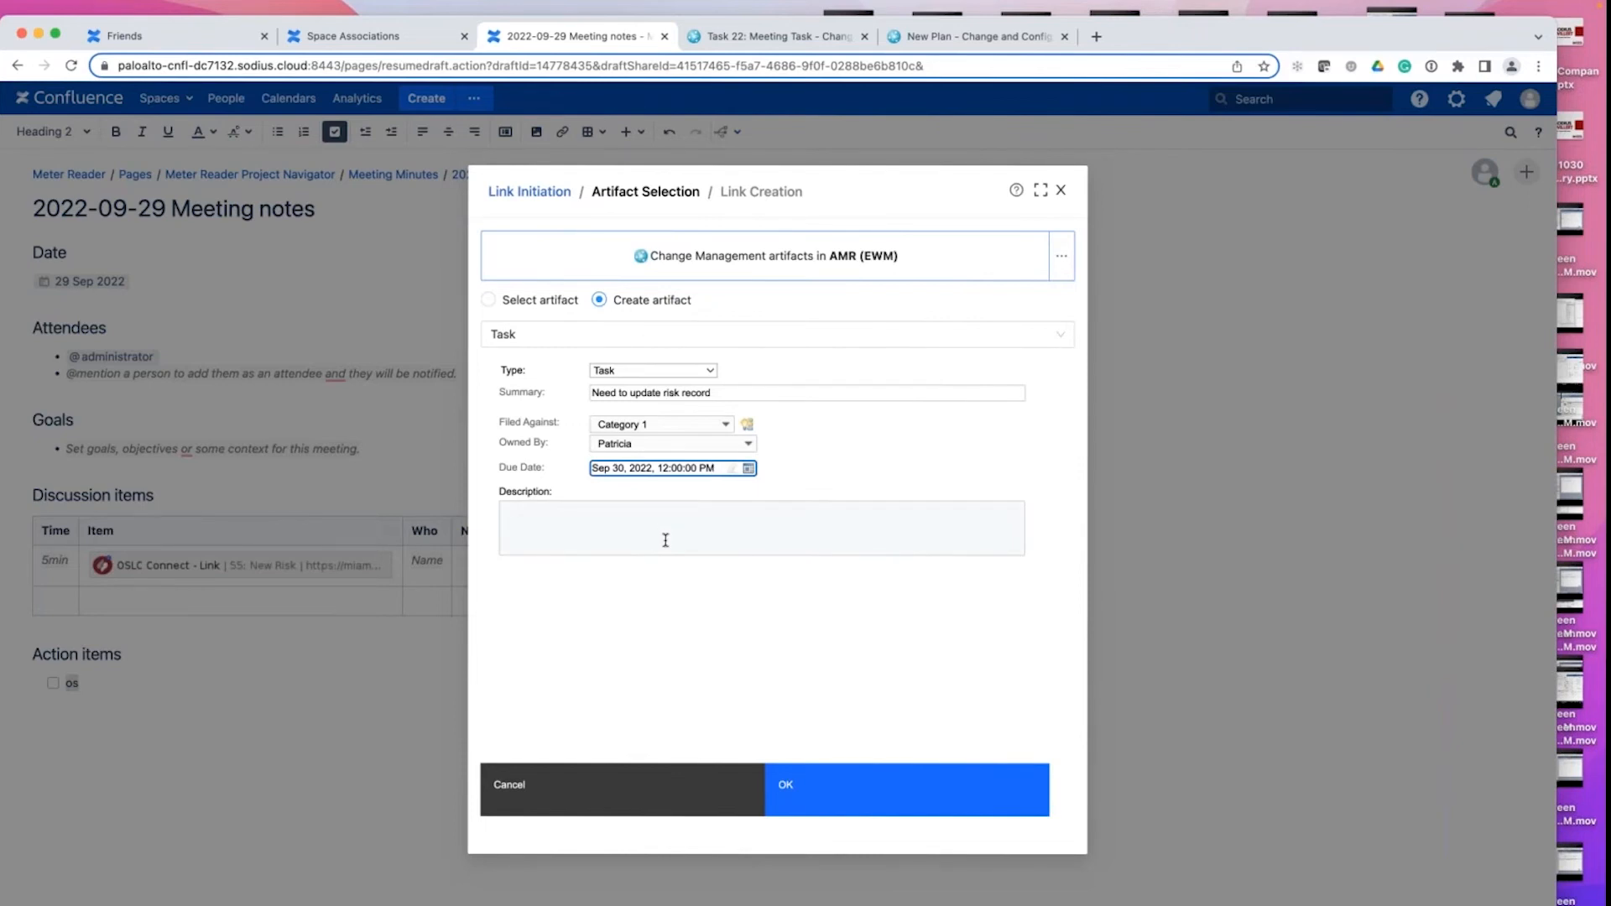
pyautogui.click(831, 798)
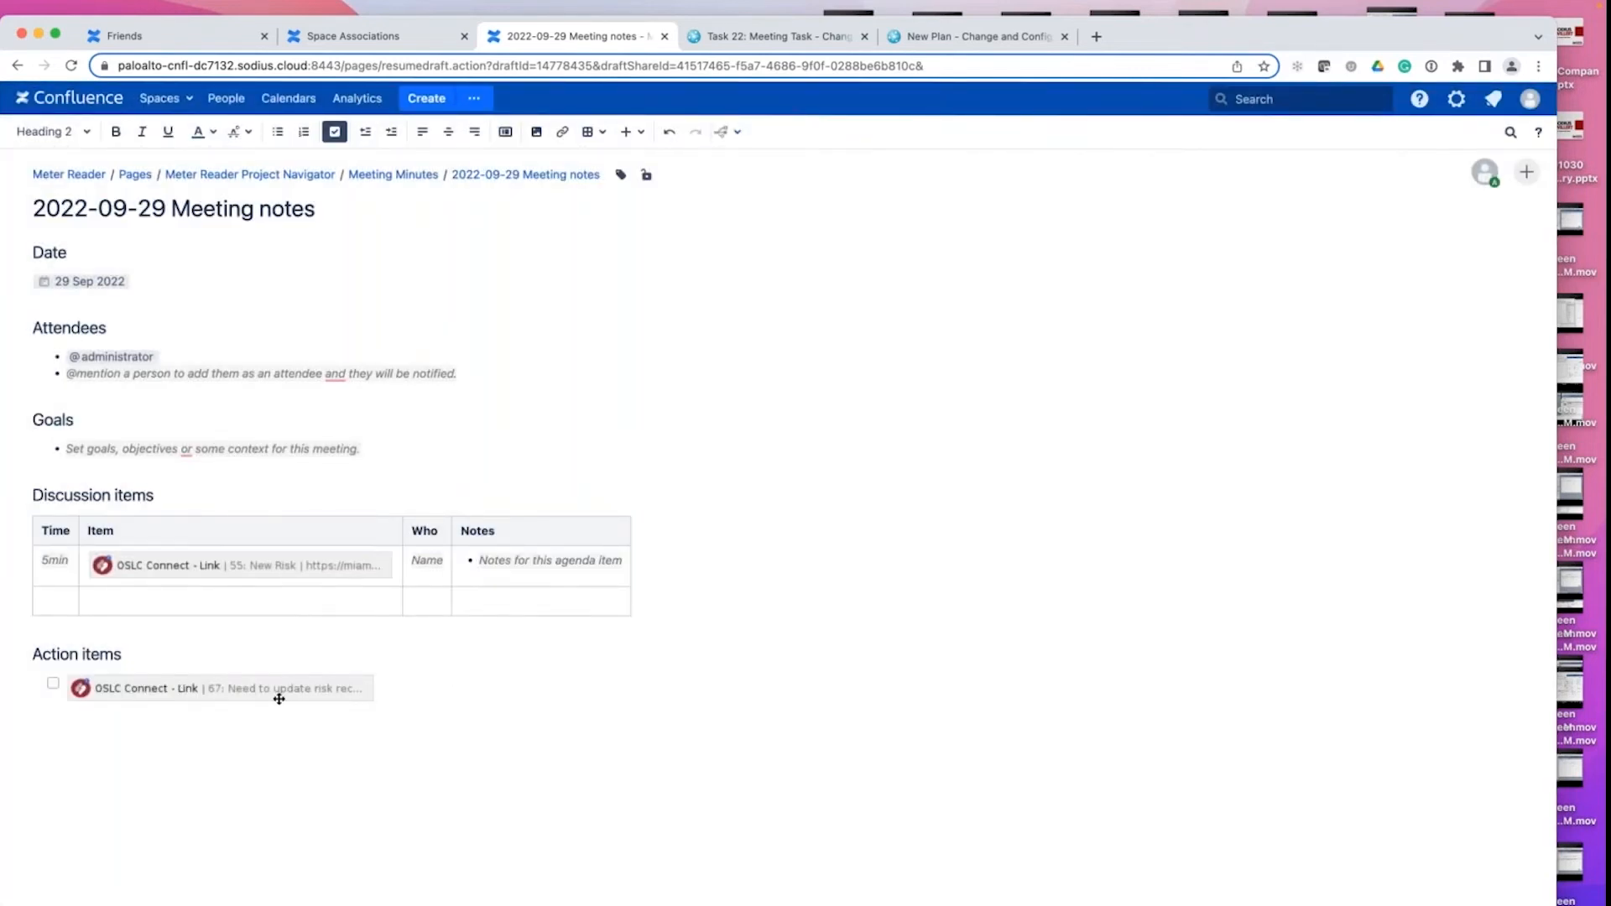
# - Add an empty action item, publish the notes, and open the "Need to update risk record" task from its link preview
pyautogui.press('Return')
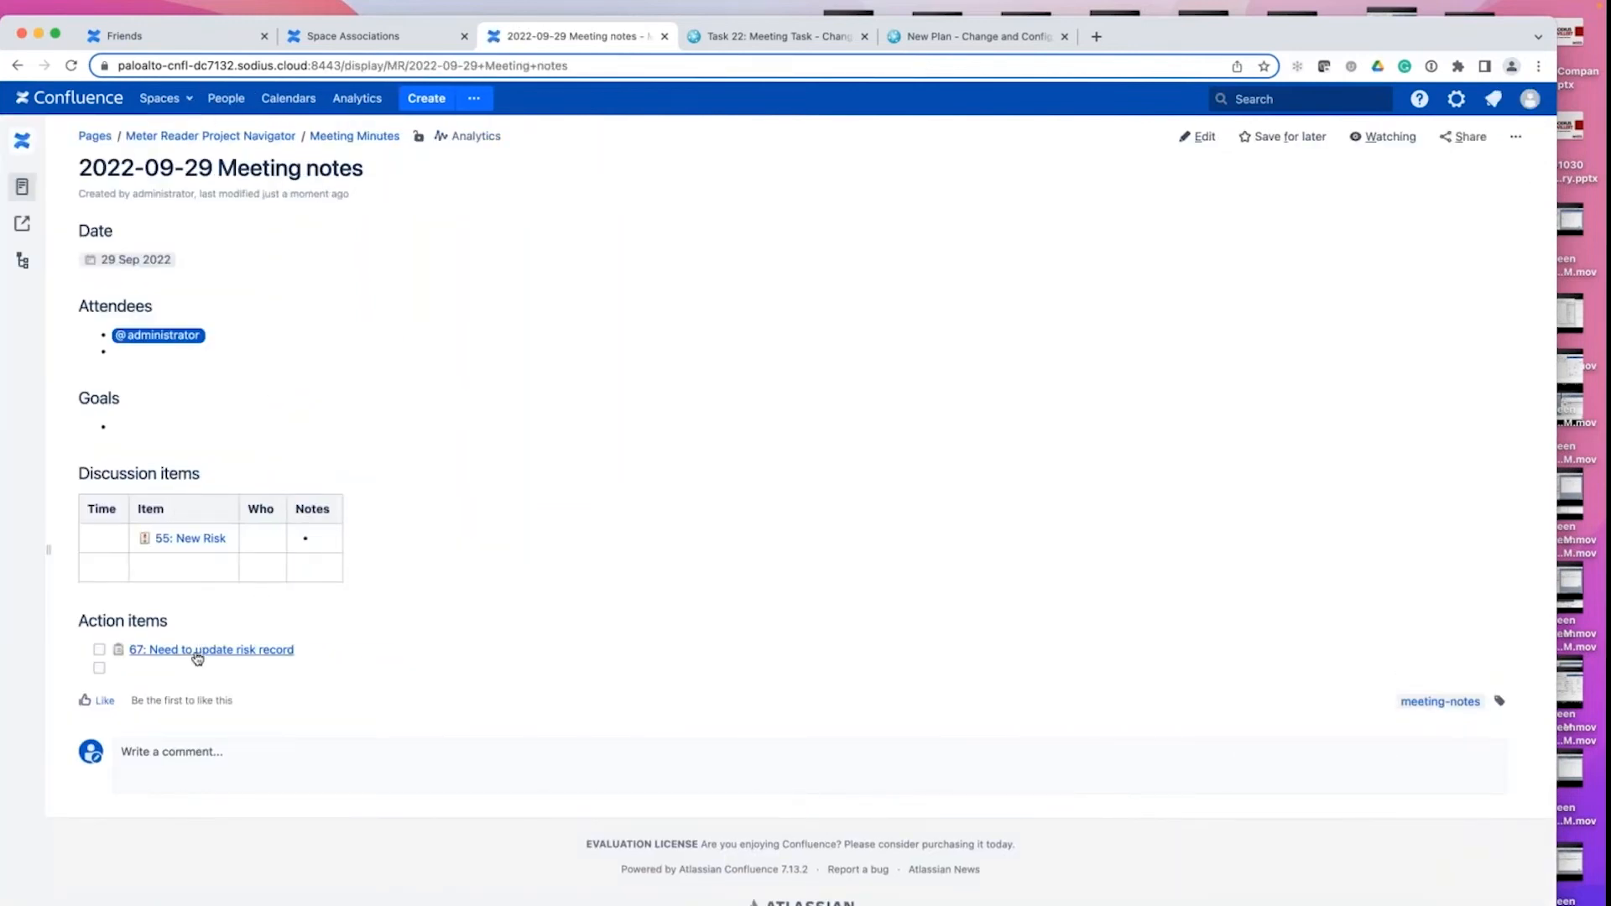
pyautogui.moveTo(198, 658)
pyautogui.moveTo(269, 653)
pyautogui.moveTo(256, 651)
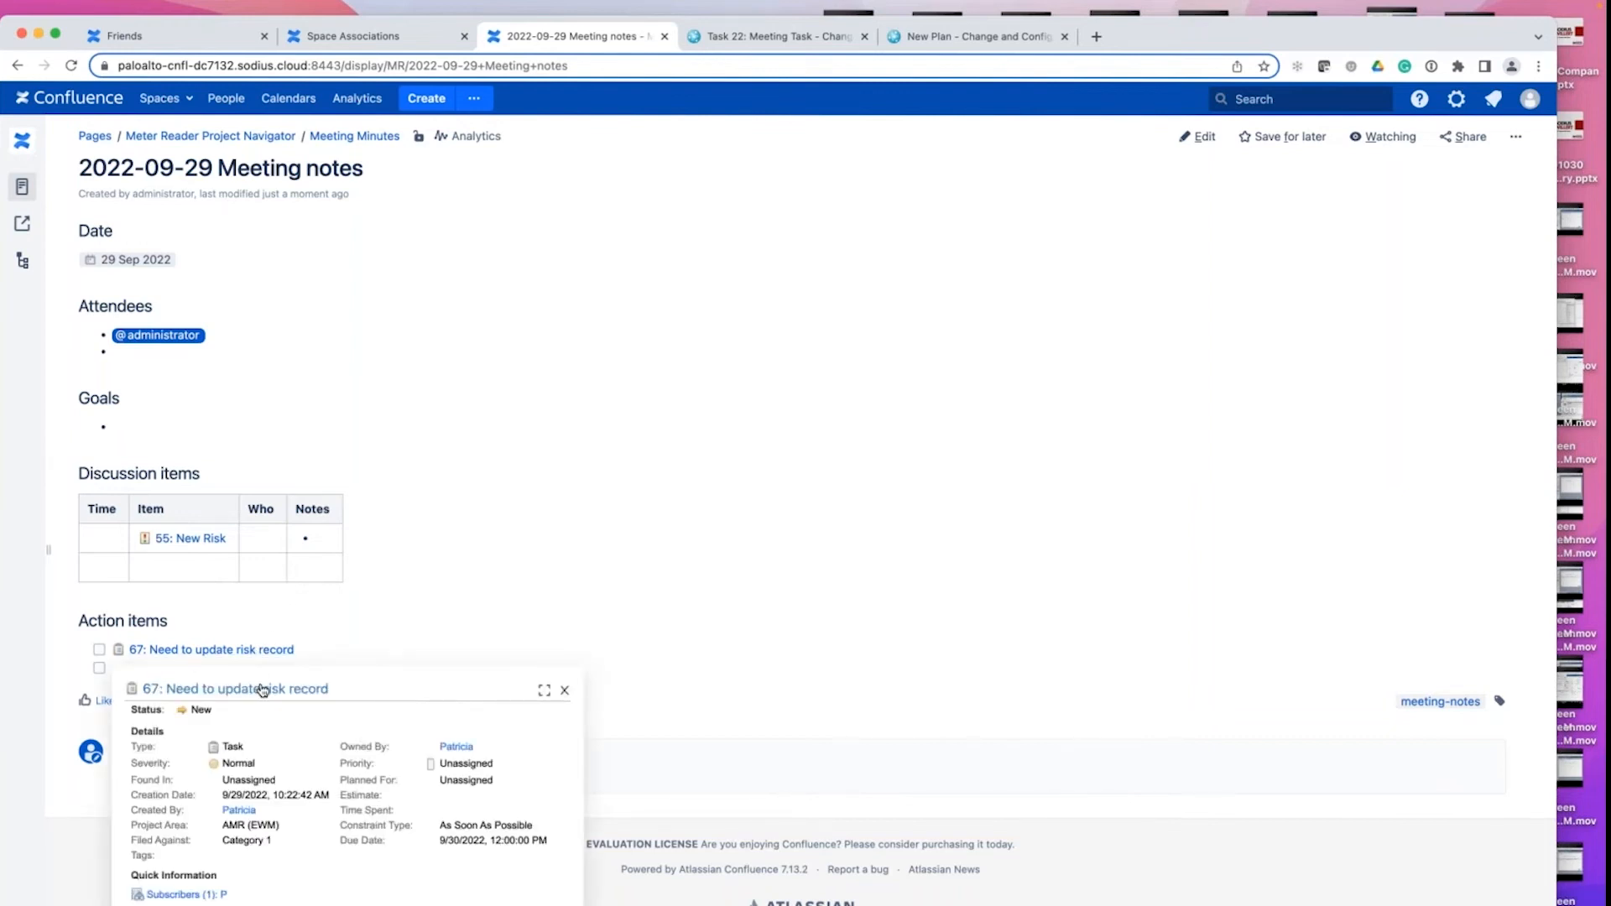
pyautogui.click(263, 689)
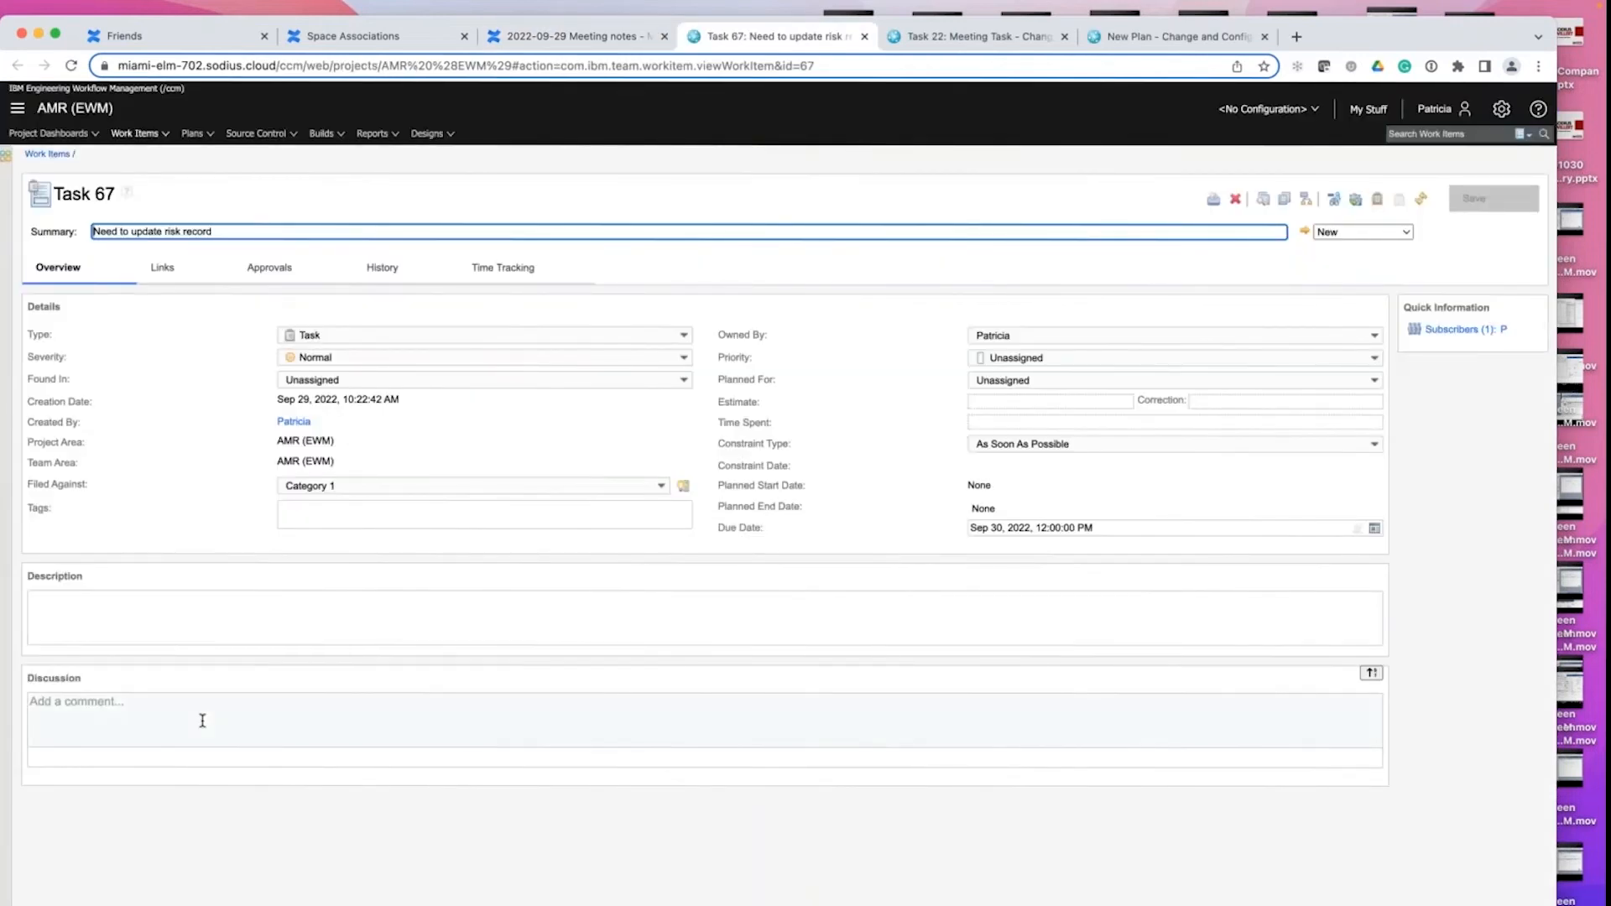
# - Save the comment "New comment" on the task and return to the 2022-09-29 Meeting notes page
pyautogui.click(202, 721)
pyautogui.write('New ')
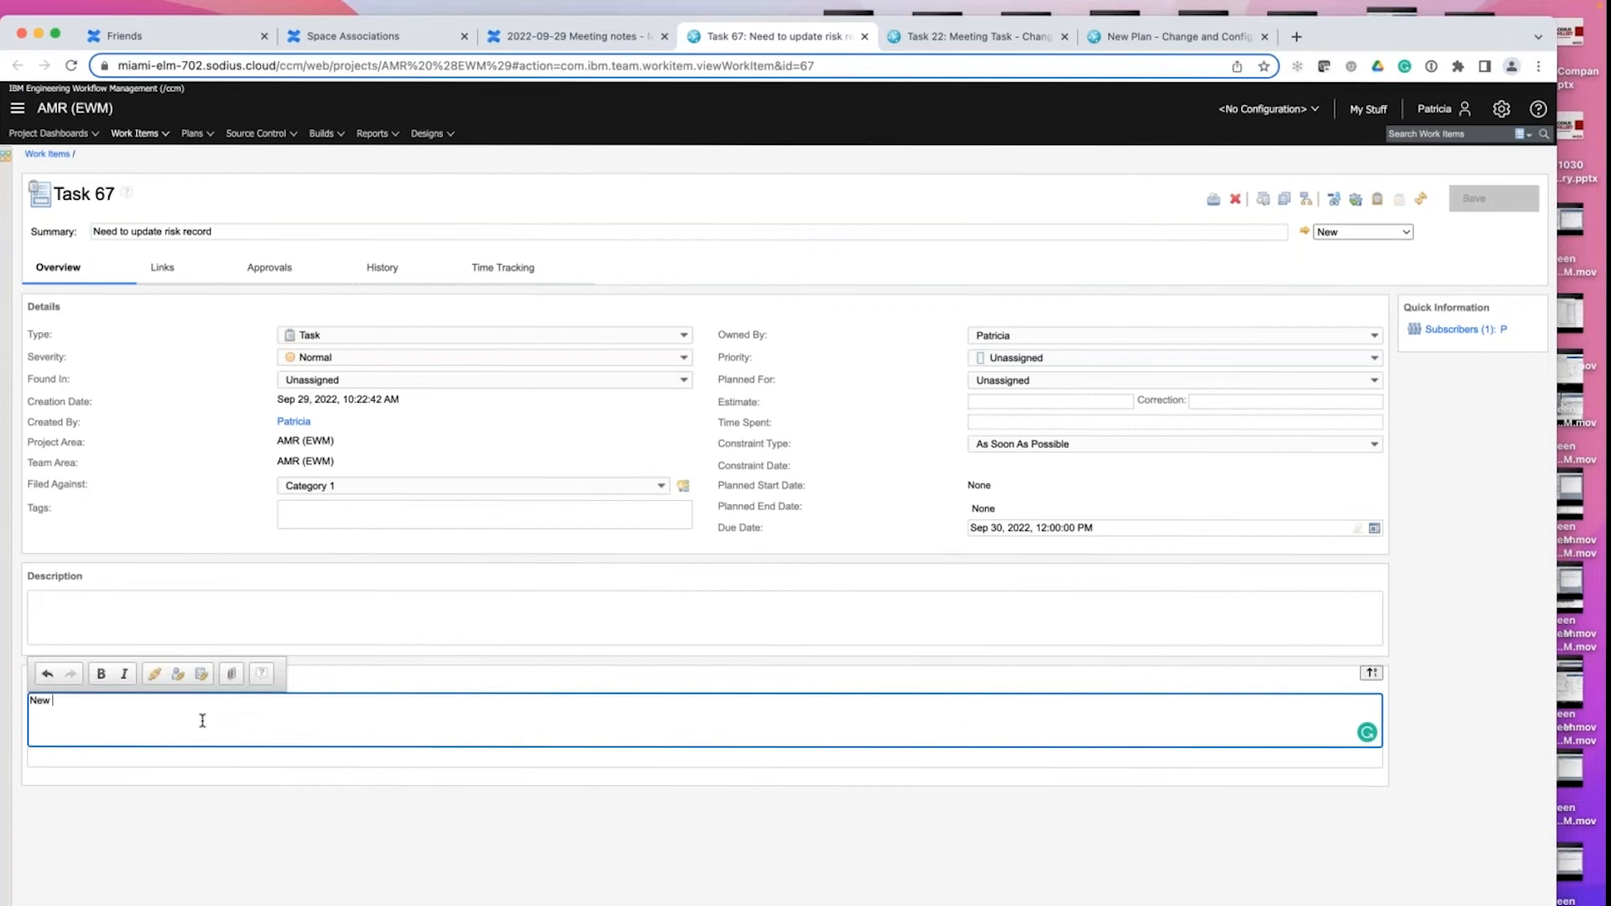
pyautogui.write('comment')
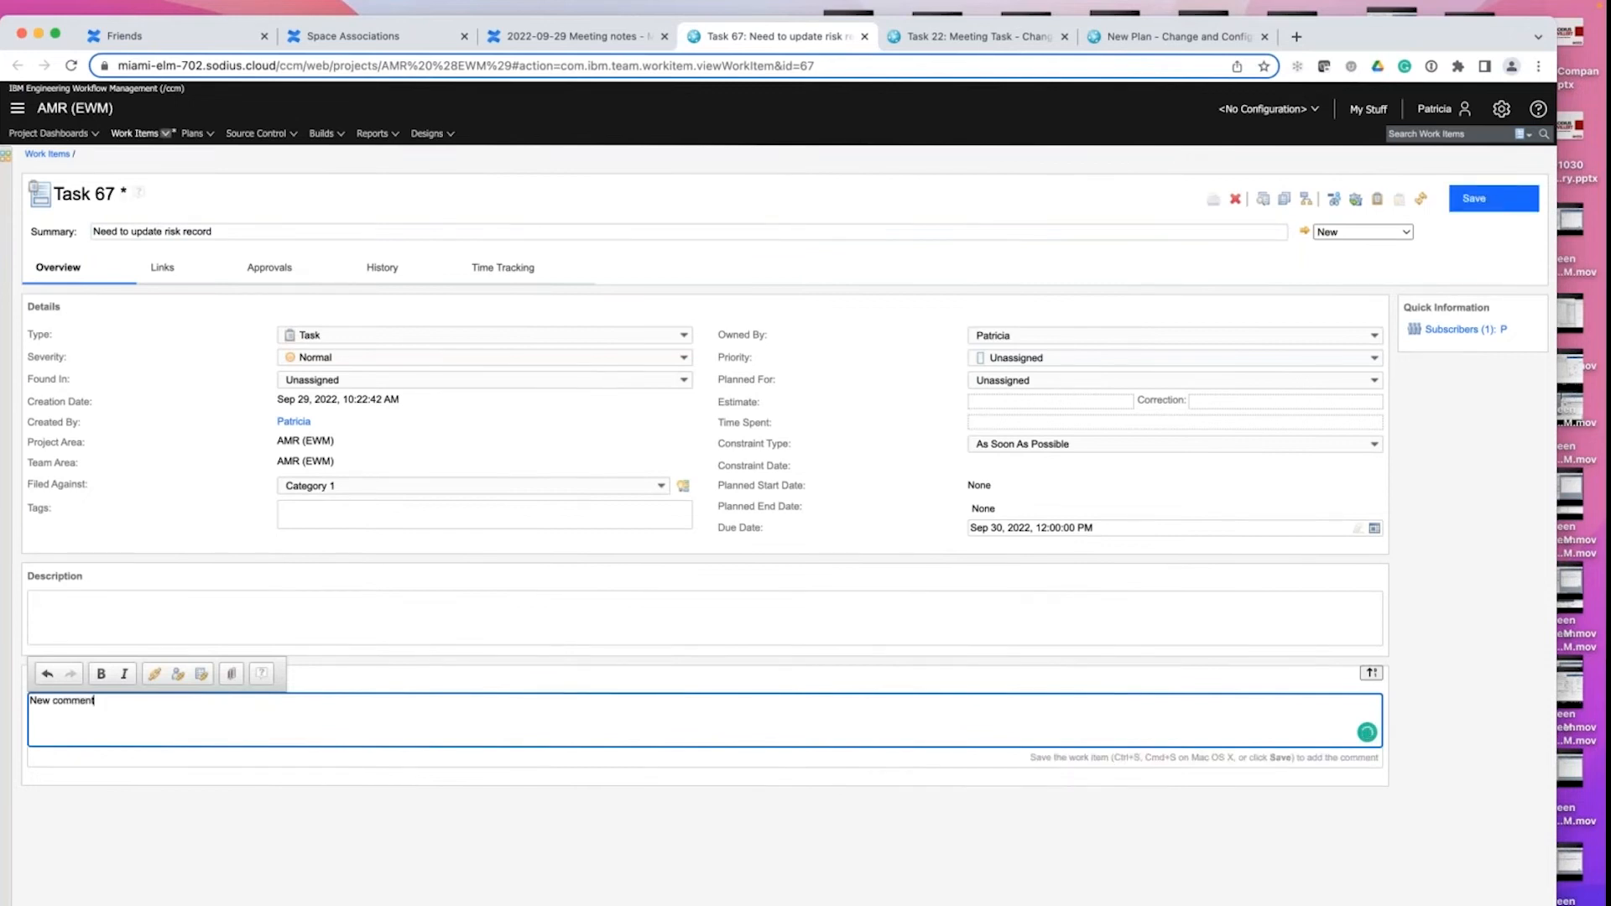
pyautogui.hotkey('ctrl', 's')
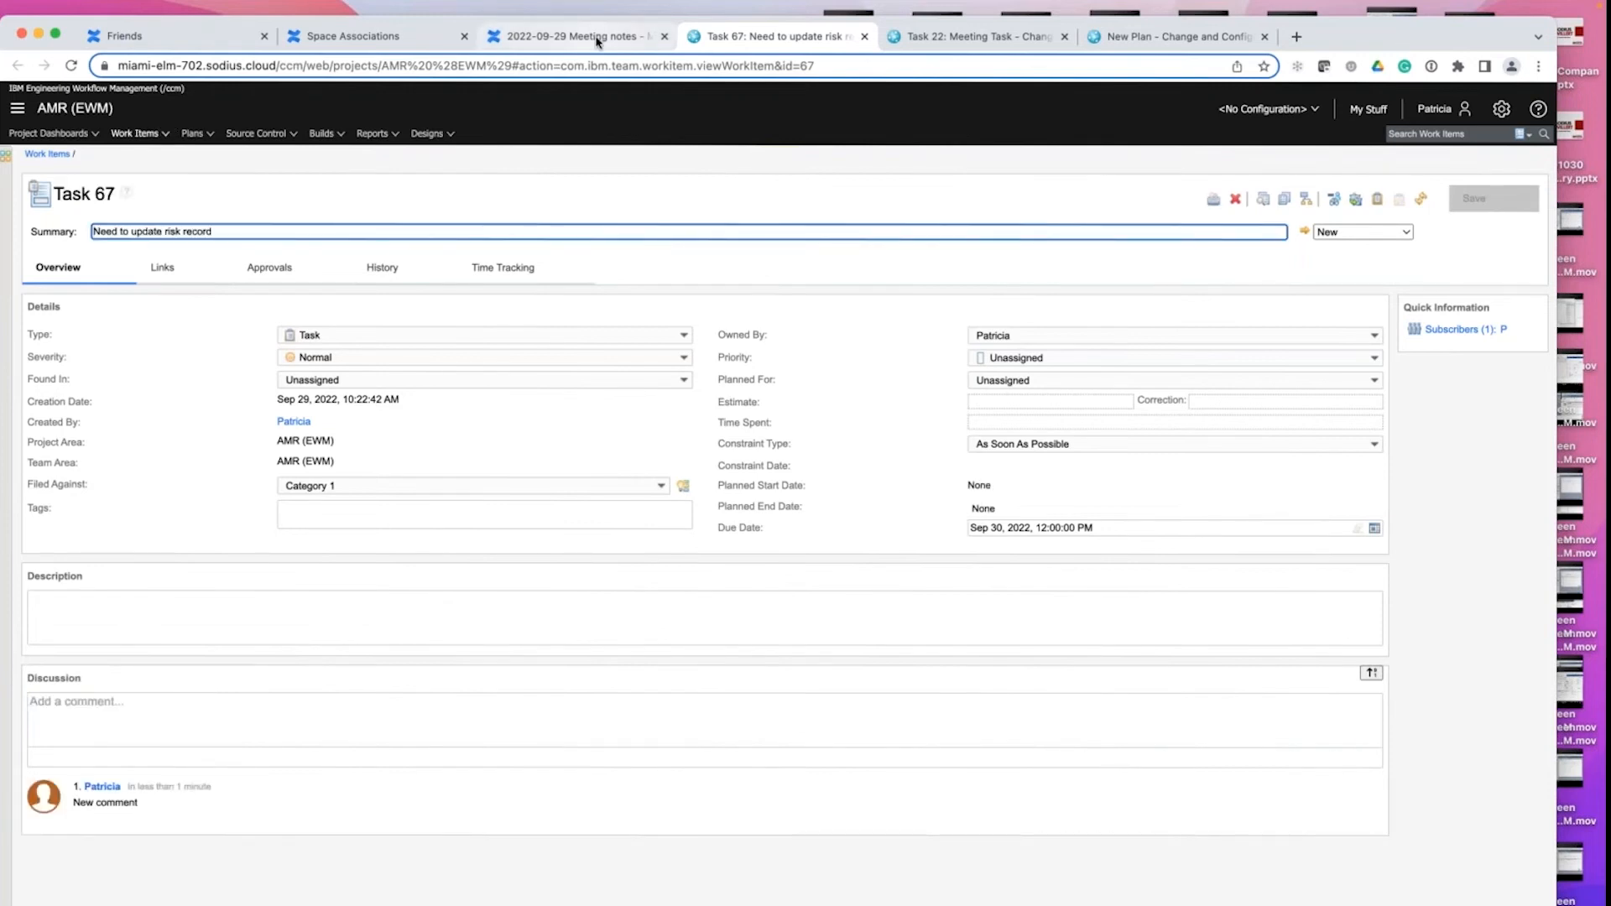
pyautogui.click(596, 38)
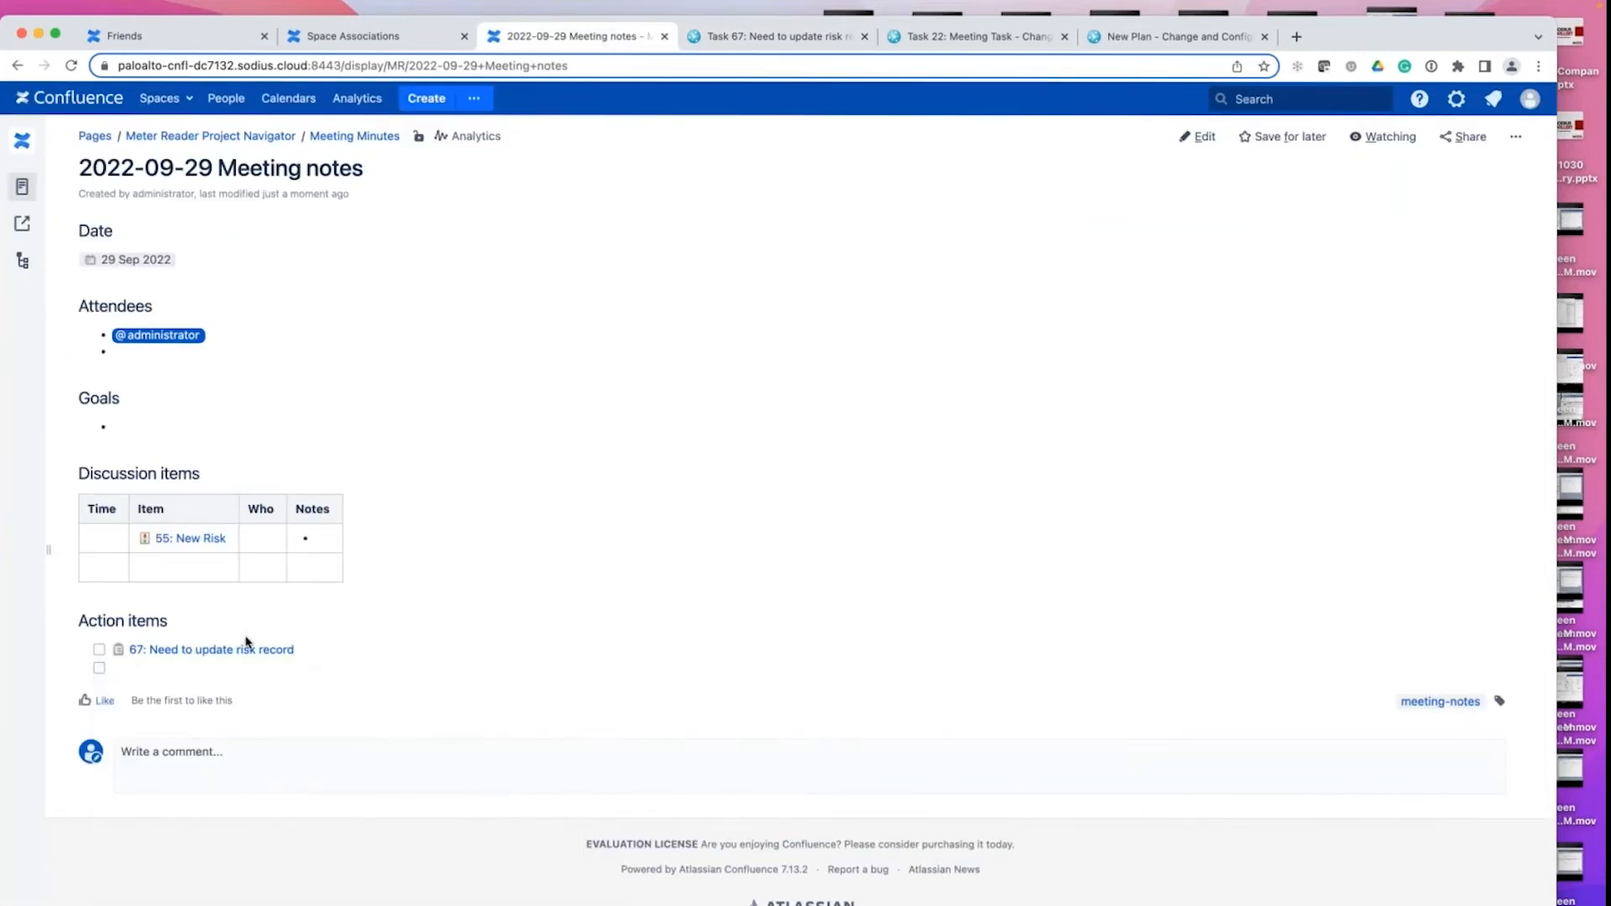
# - Edit the 2022-09-29 Meeting notes and add a "Reference Document" line below the action items
pyautogui.moveTo(242, 654)
pyautogui.click(1204, 139)
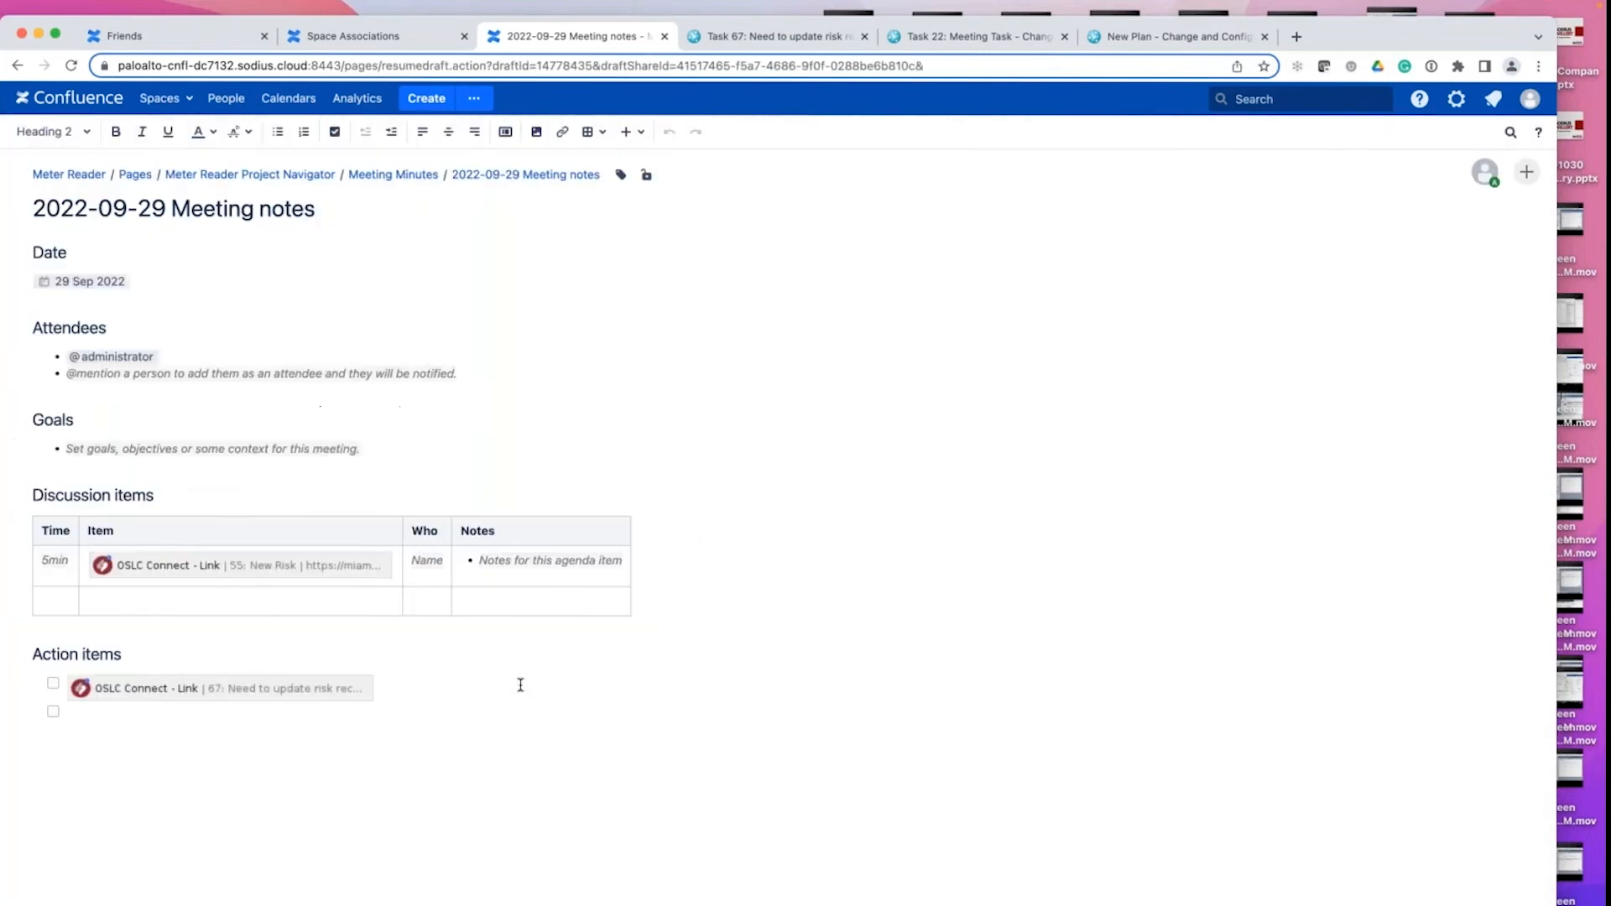
pyautogui.click(405, 750)
pyautogui.press('Down')
pyautogui.write('Reference Docu')
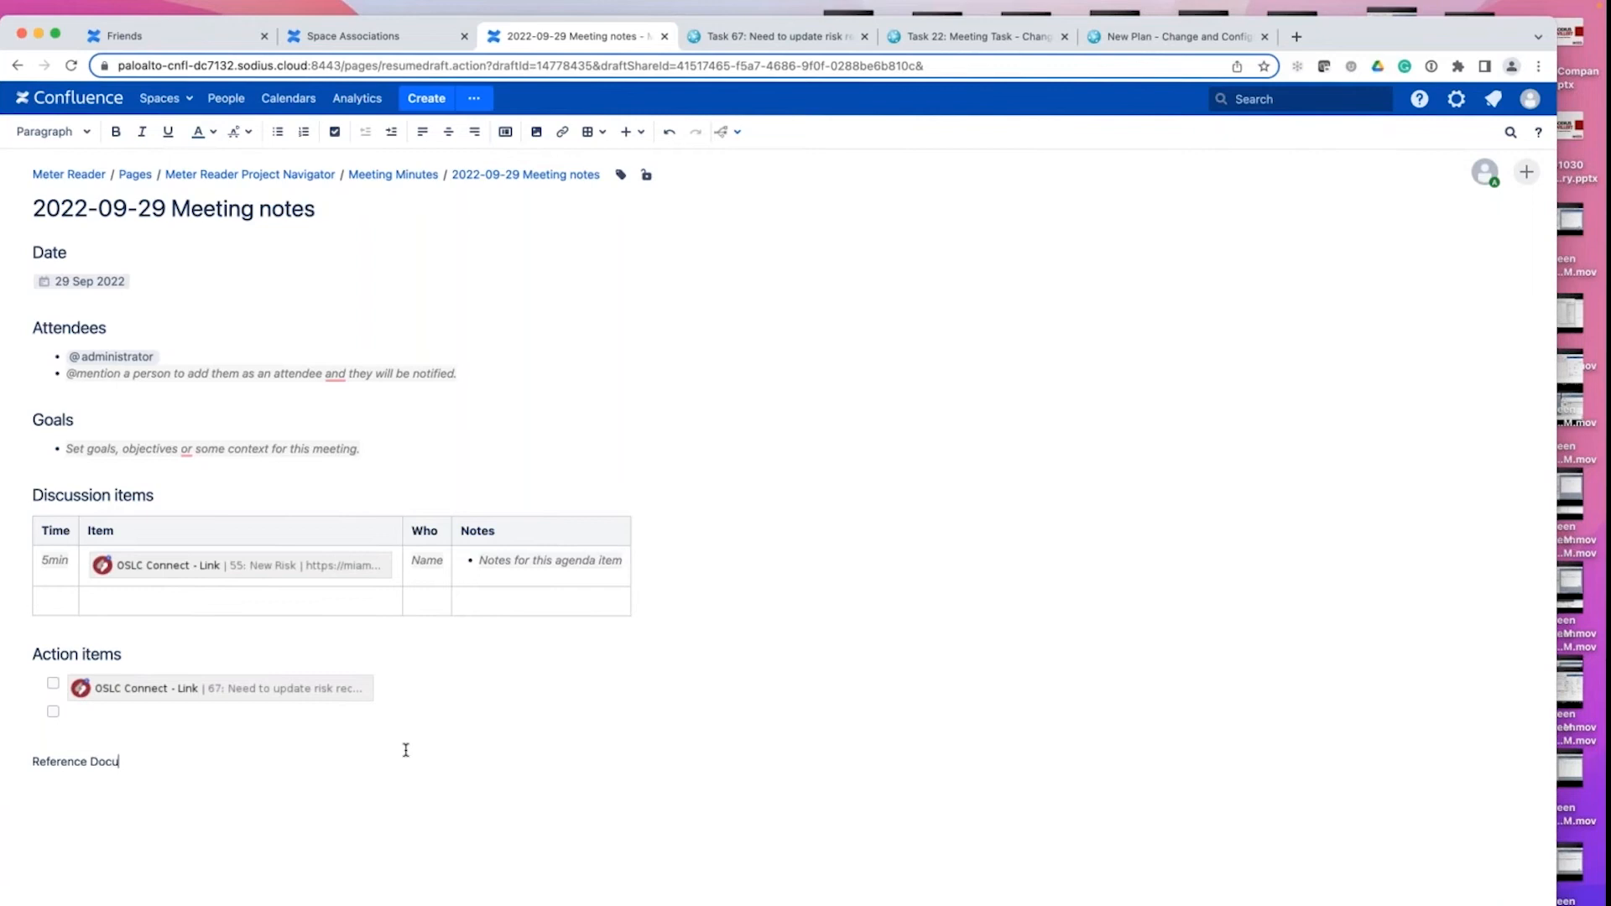
pyautogui.write('ment')
pyautogui.press('Return')
# - Insert an OSLC Connect - Link macro under "Reference Document" and choose to select a Requirements Management artifact from AMR 702 (RM)
pyautogui.write('{ ')
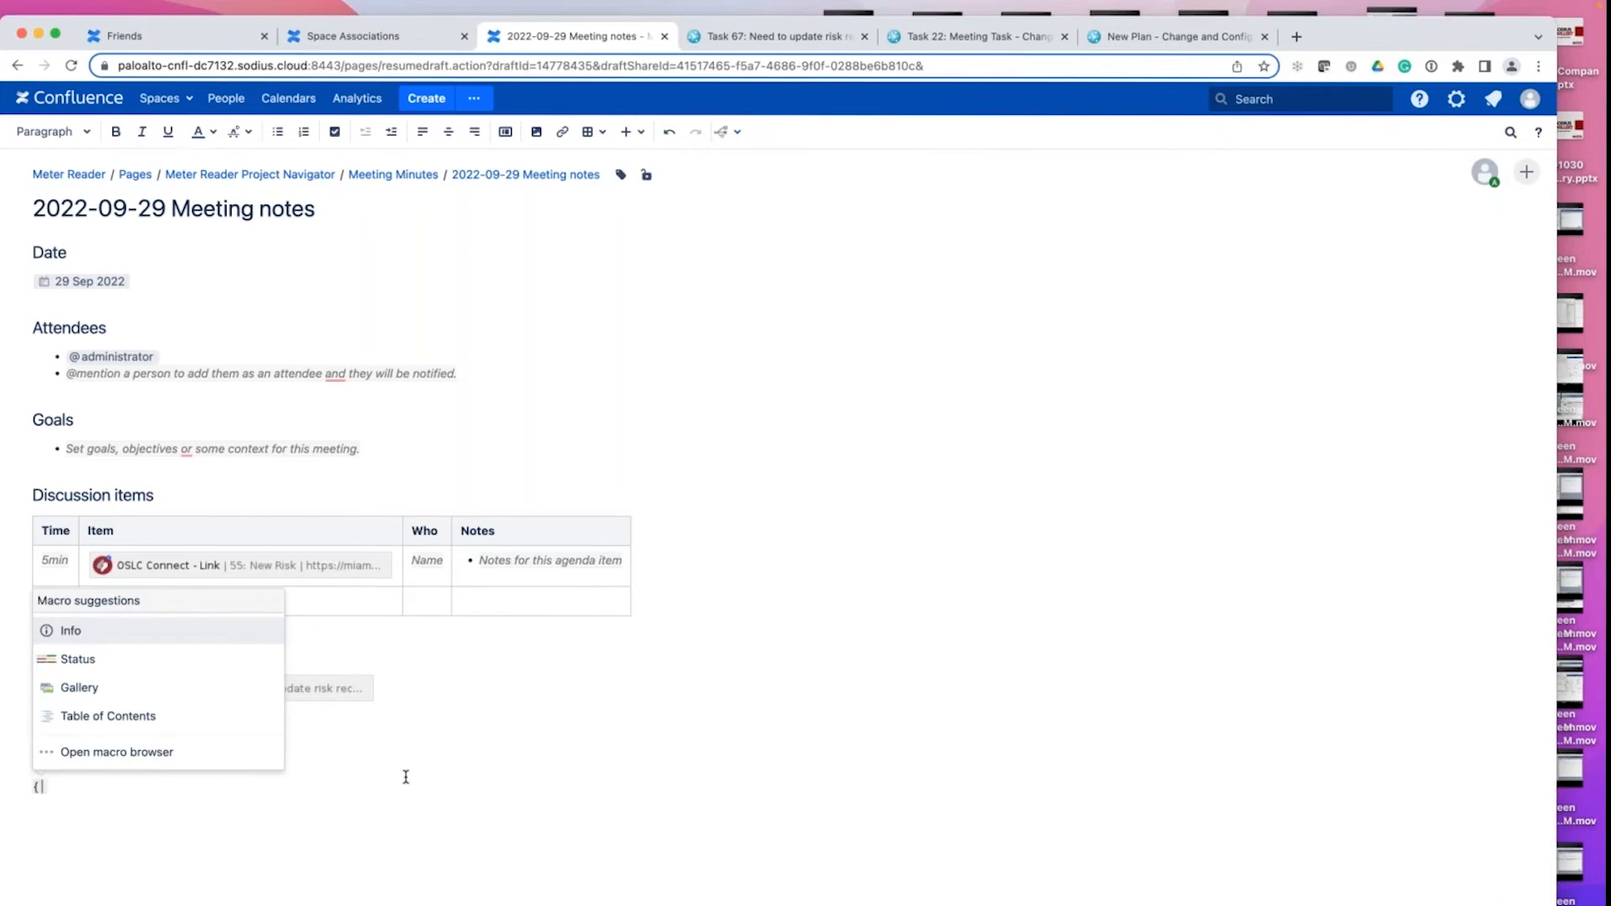
pyautogui.write('os')
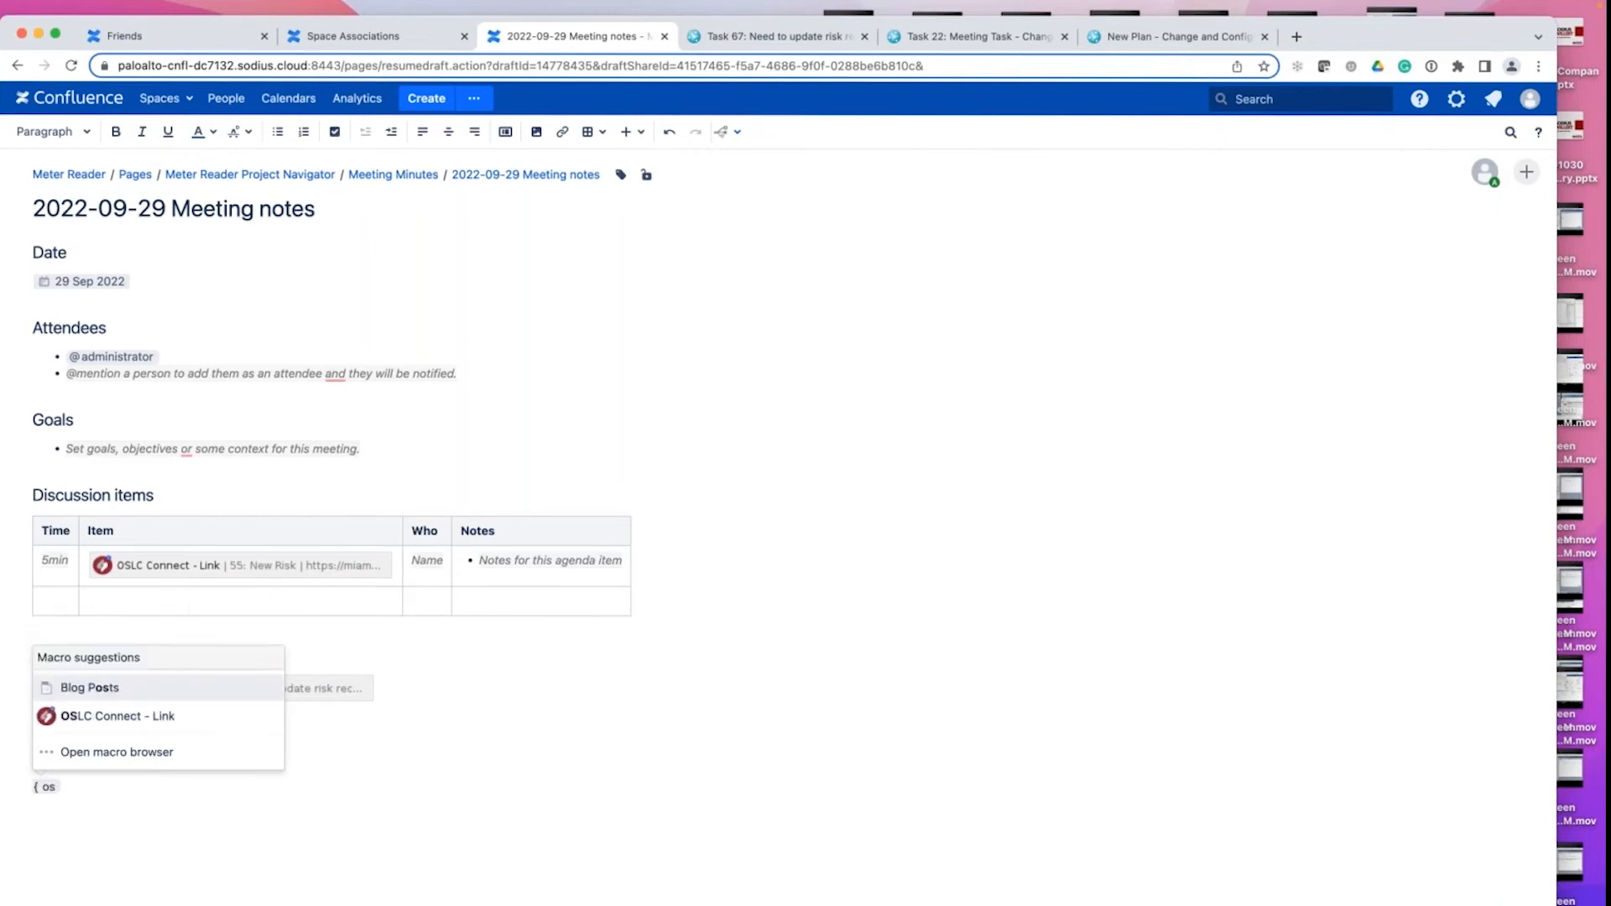
pyautogui.press('Down')
pyautogui.press('Return')
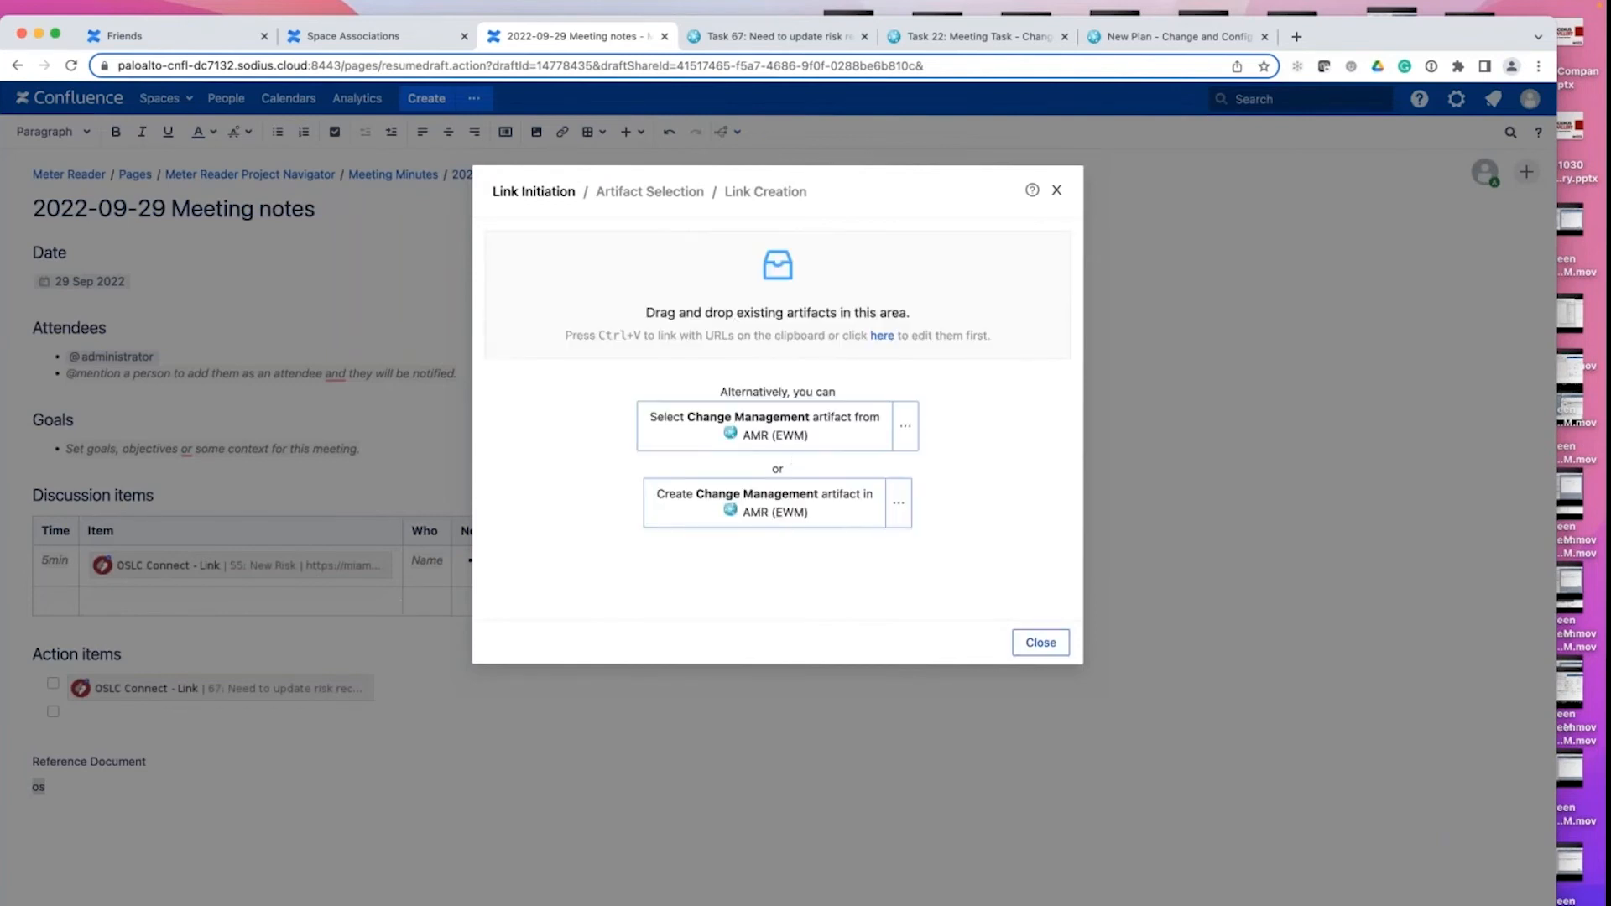
pyautogui.click(904, 434)
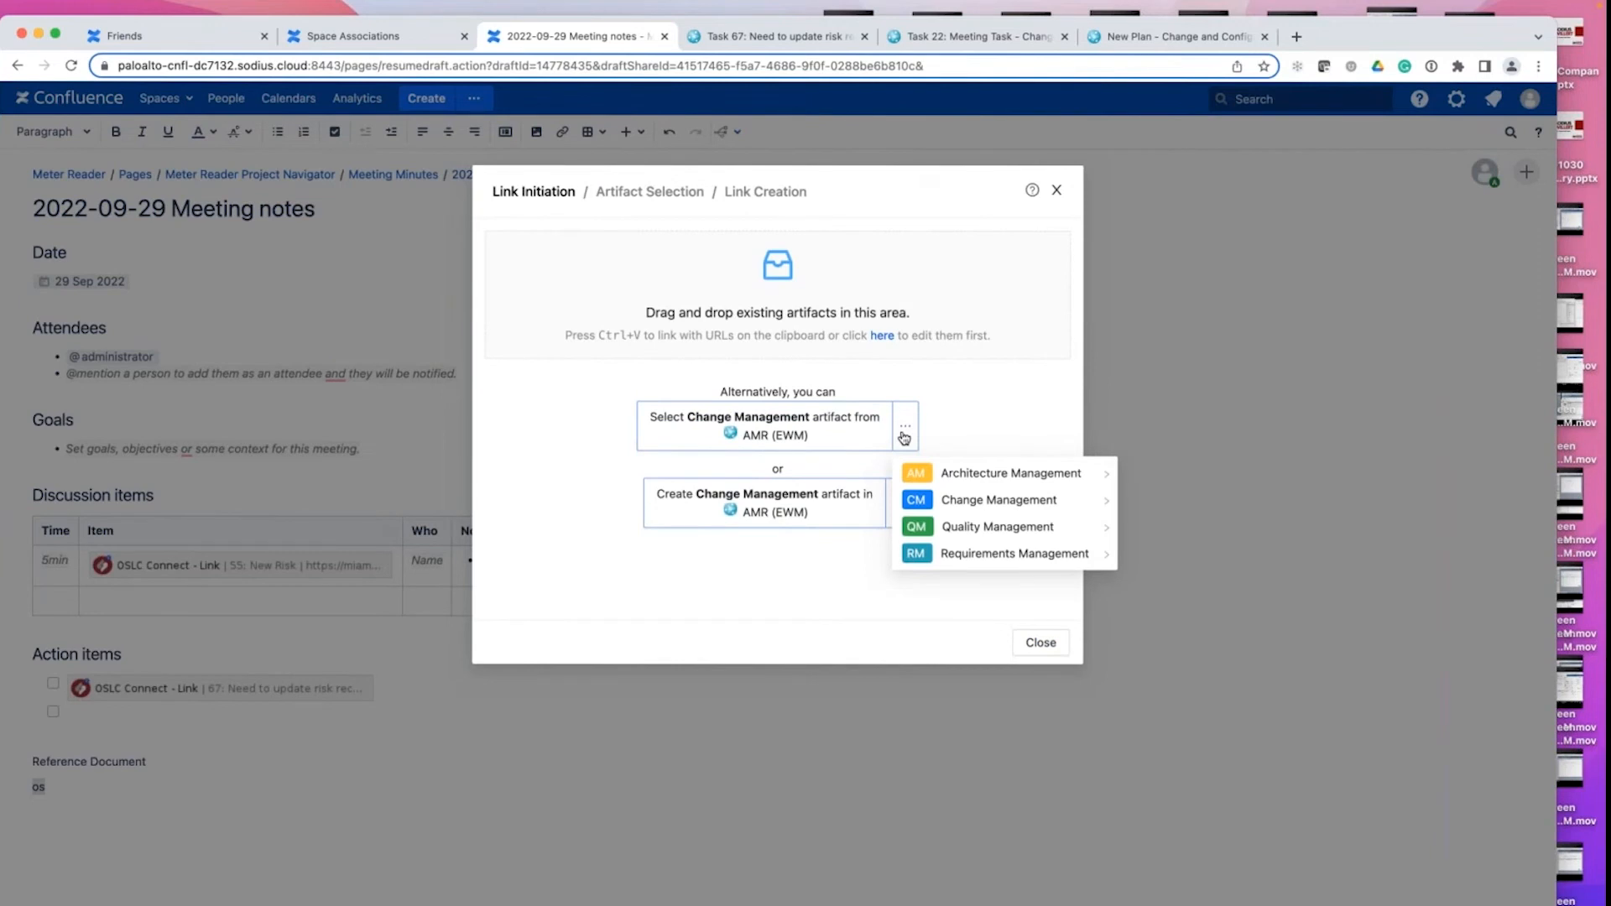
pyautogui.moveTo(958, 562)
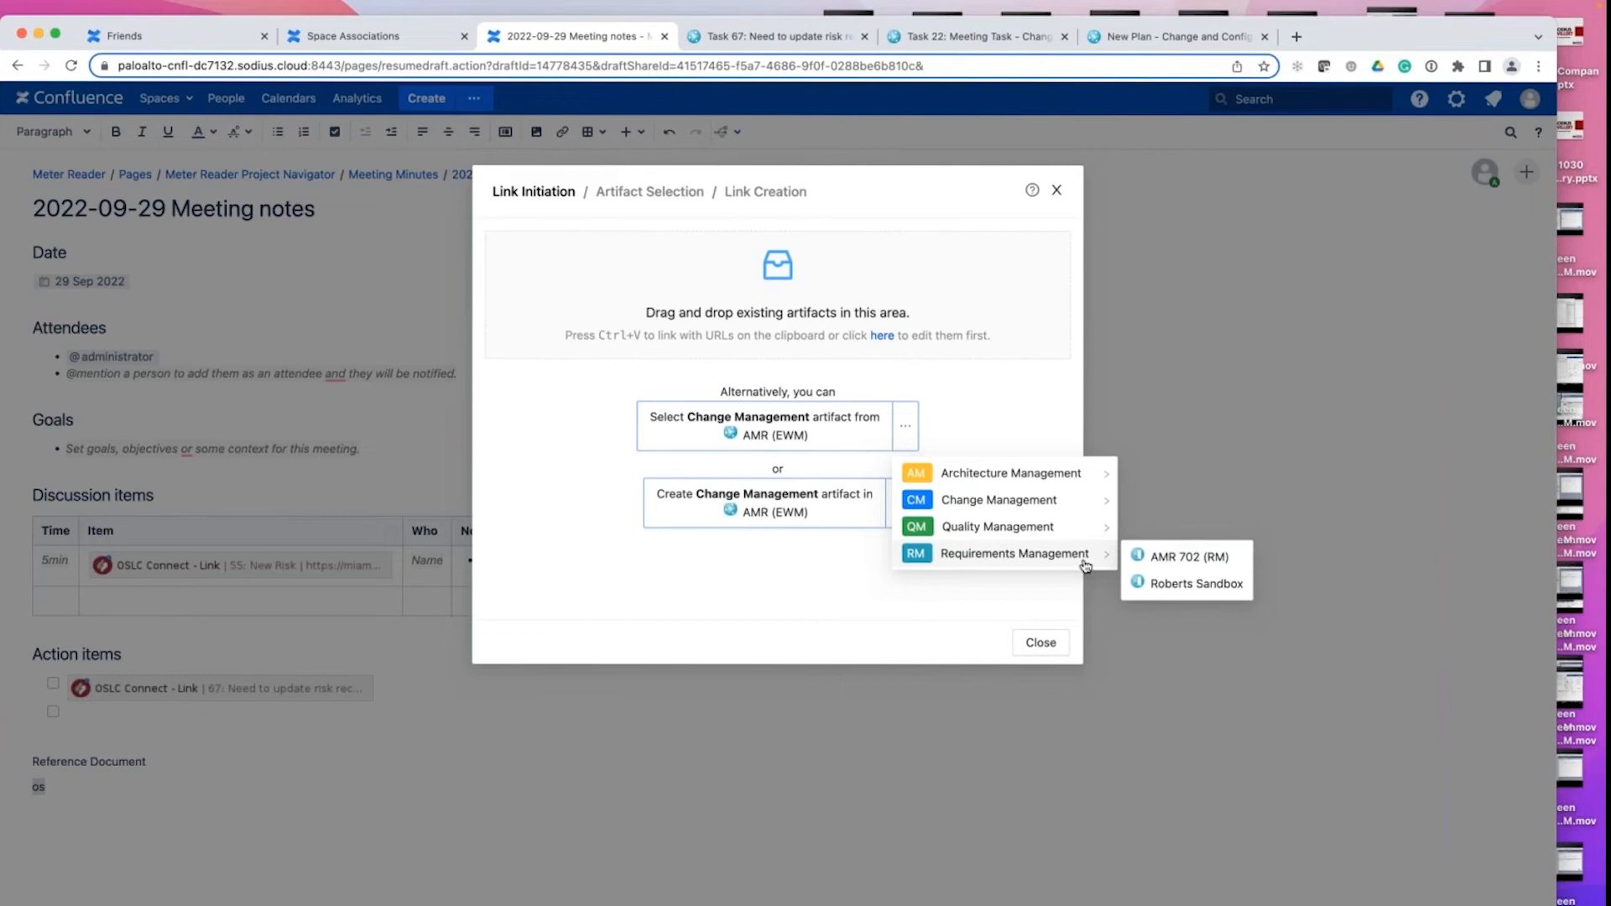
pyautogui.moveTo(1066, 529)
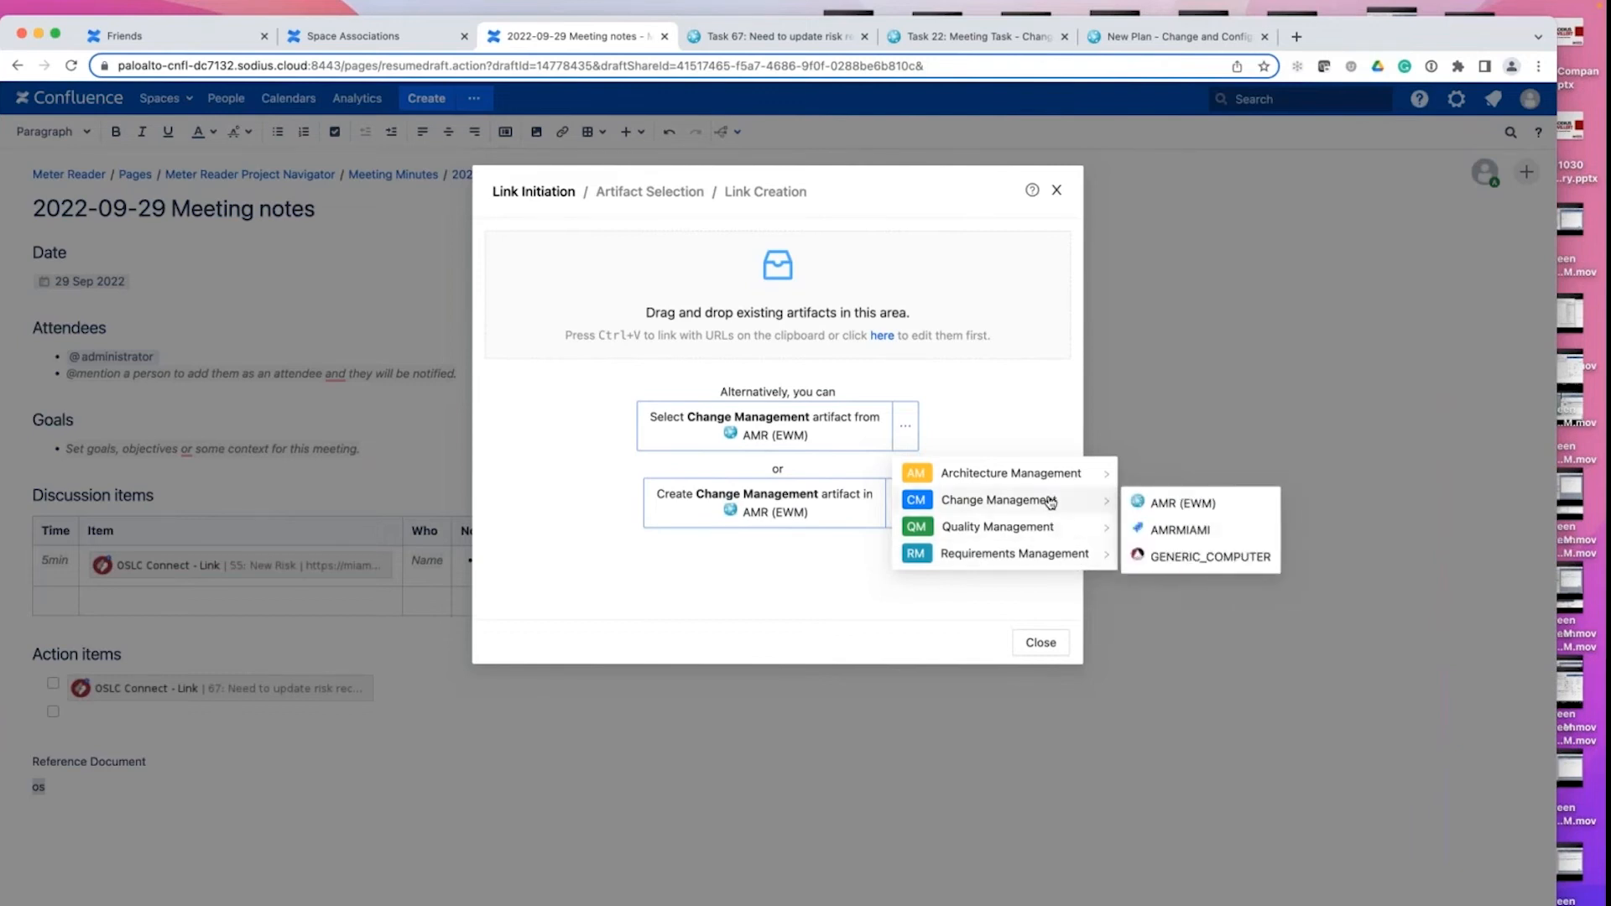
pyautogui.moveTo(1091, 560)
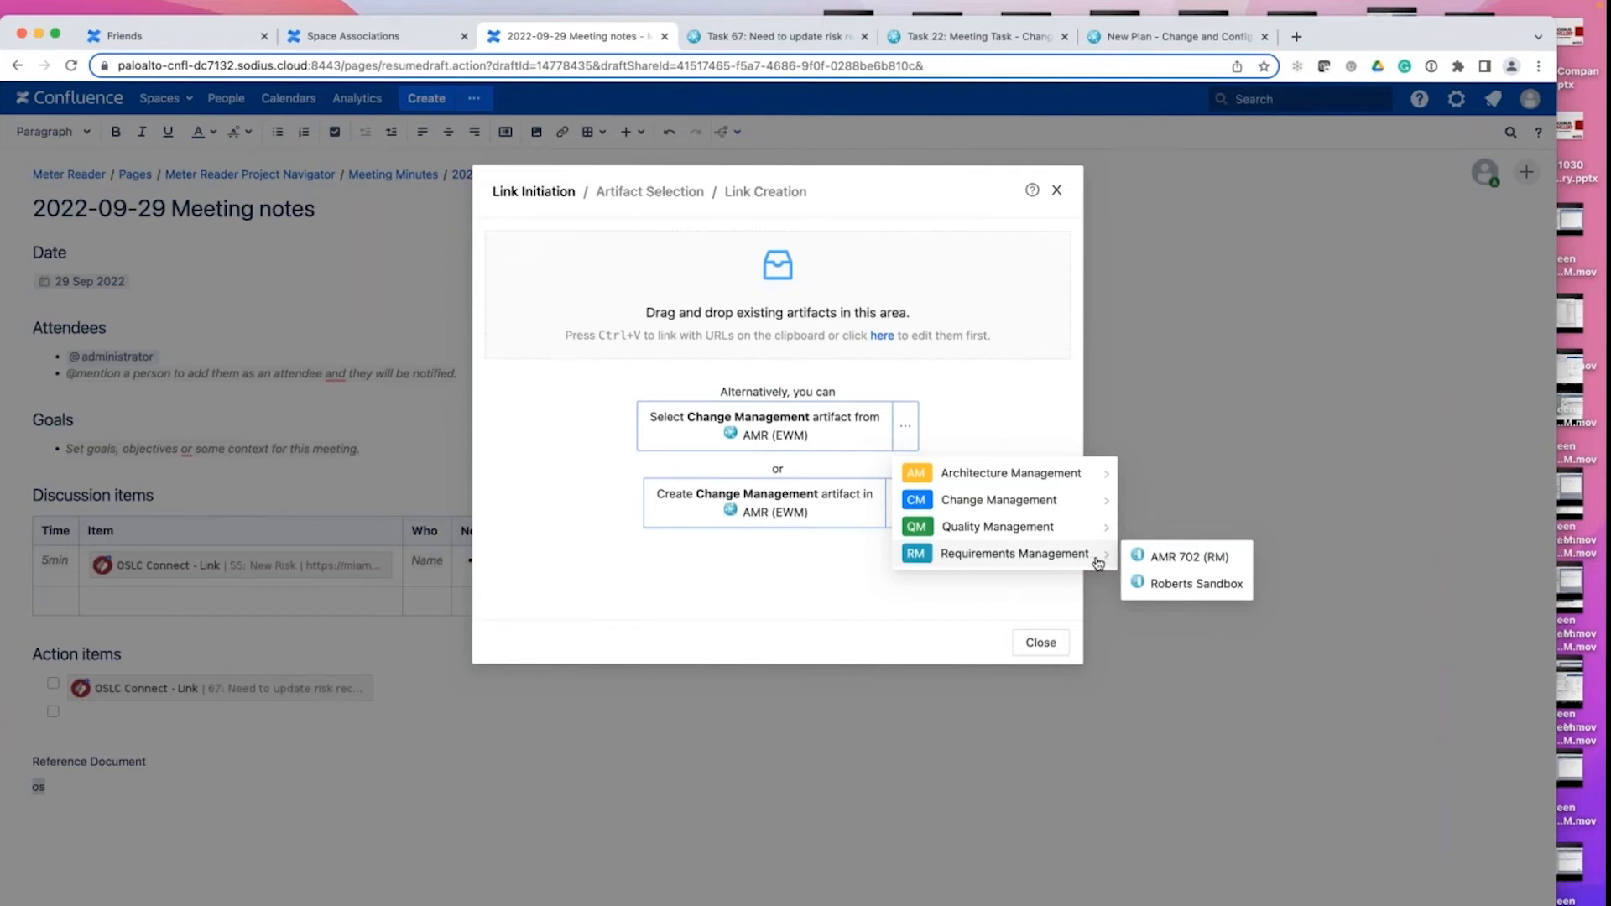
pyautogui.click(1168, 559)
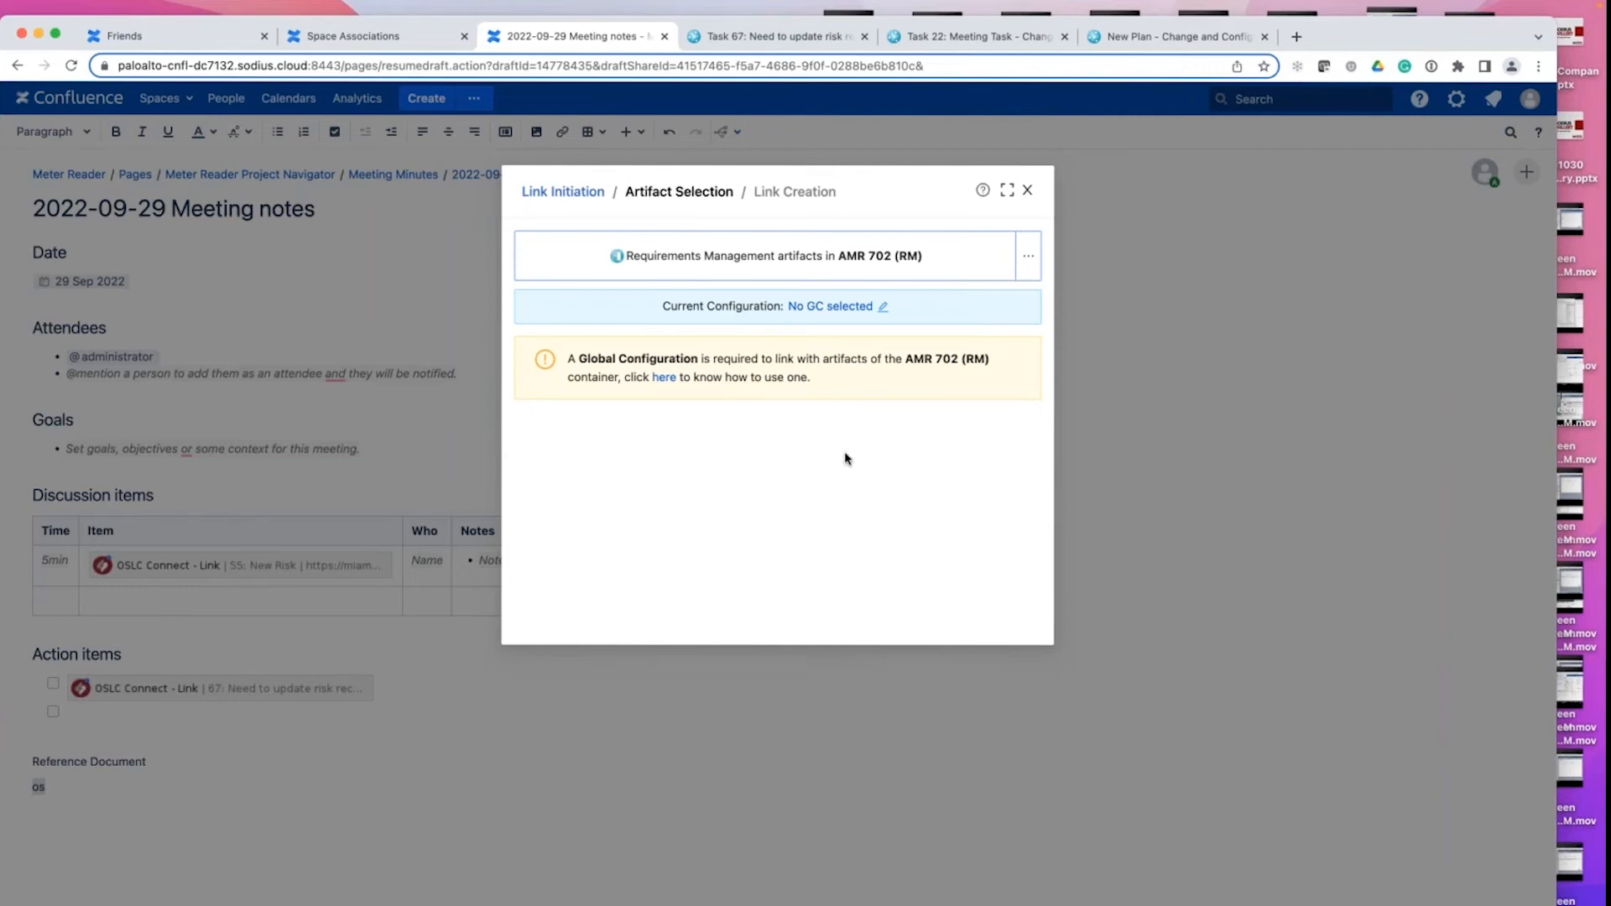
# - Set the link's global configuration strategy to Pinned GC with the AMR 2.0 stream from Miami GC, logging in with the saved credentials
pyautogui.click(882, 308)
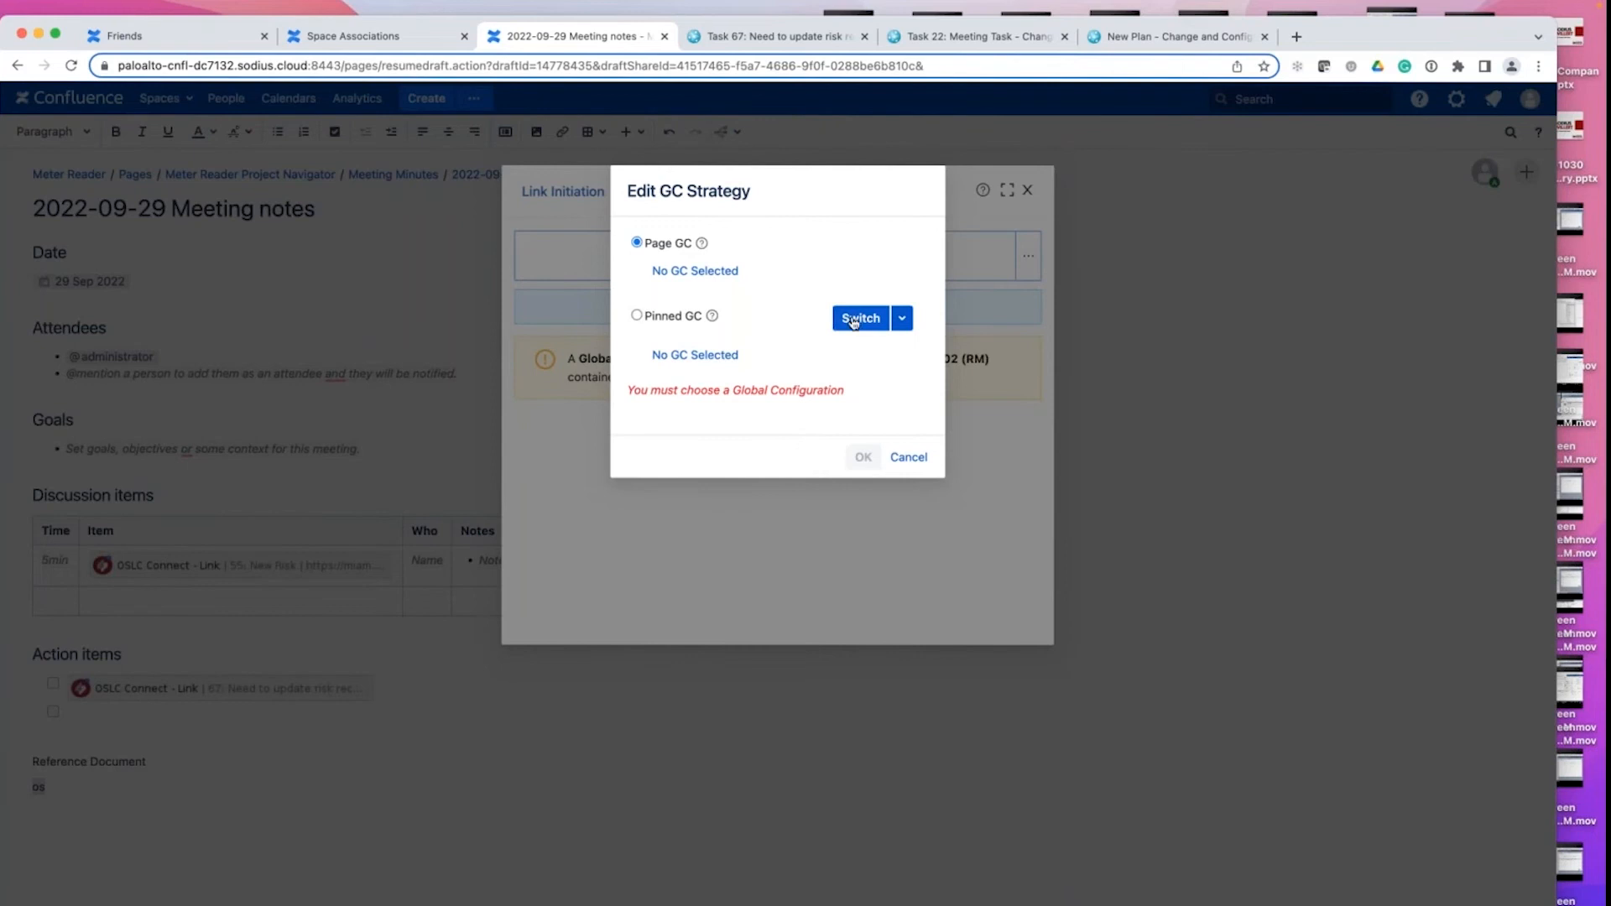
pyautogui.click(860, 320)
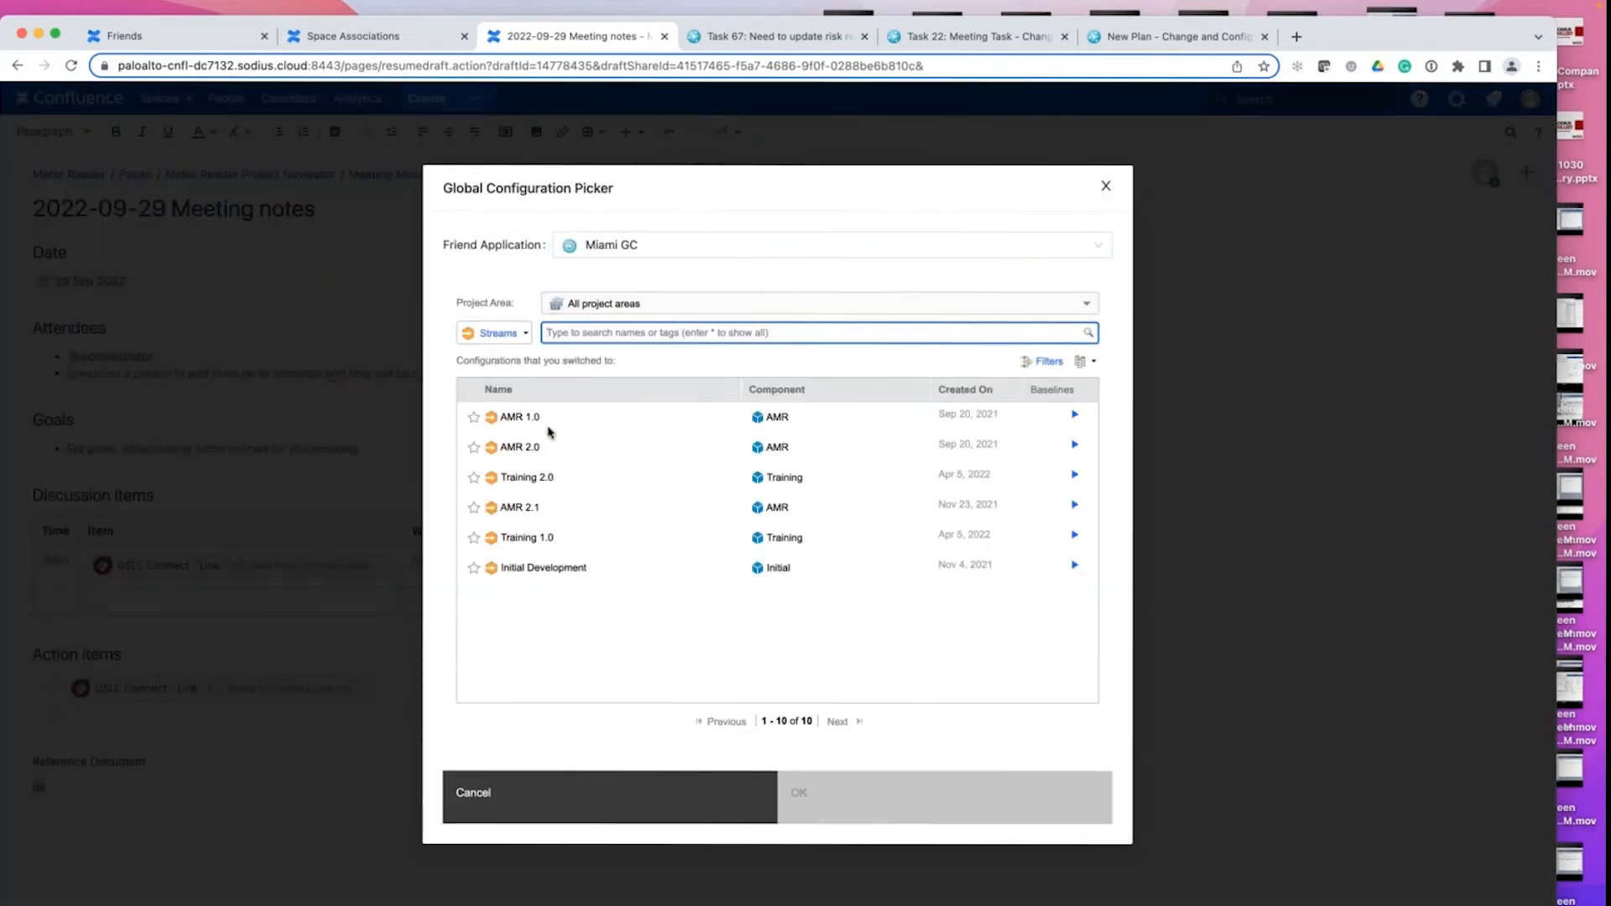
pyautogui.click(546, 455)
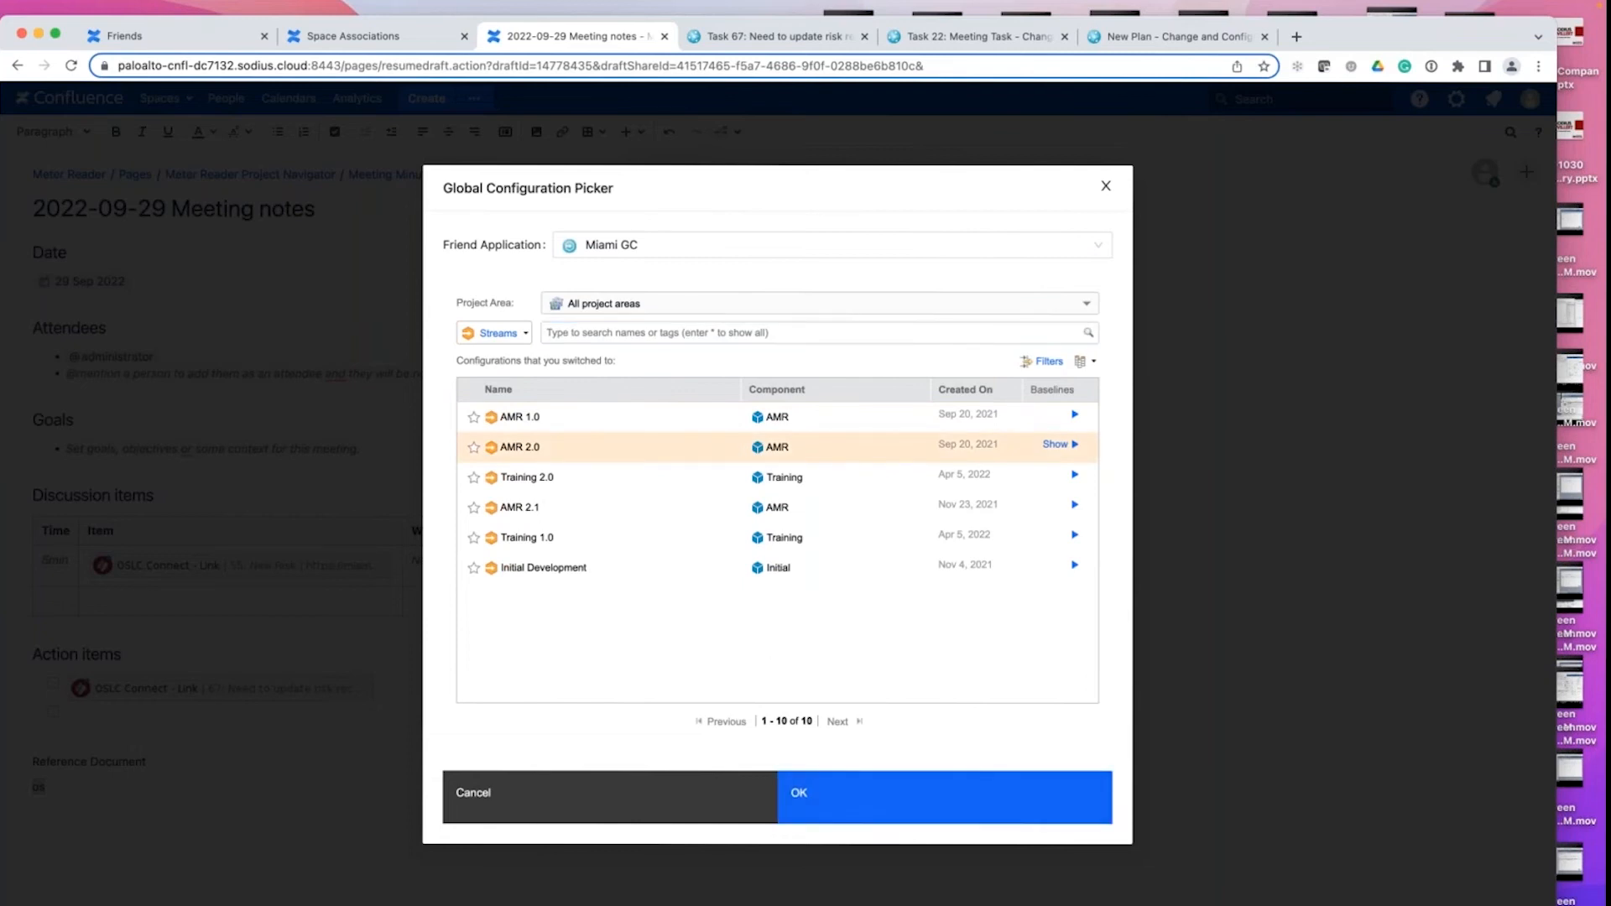
pyautogui.click(878, 808)
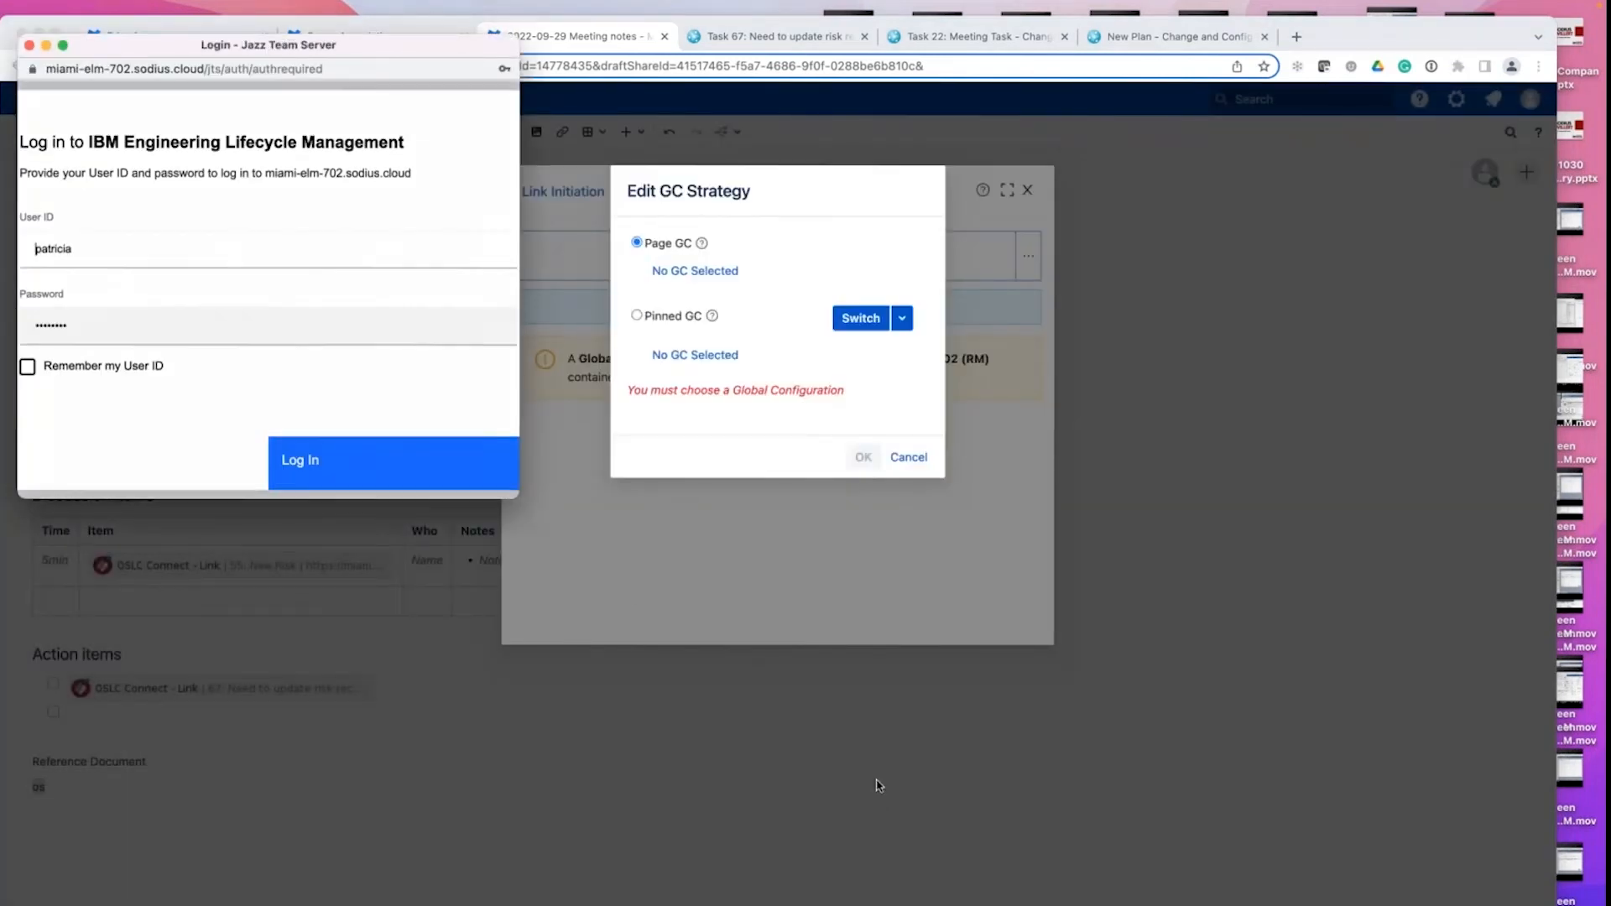
pyautogui.click(392, 463)
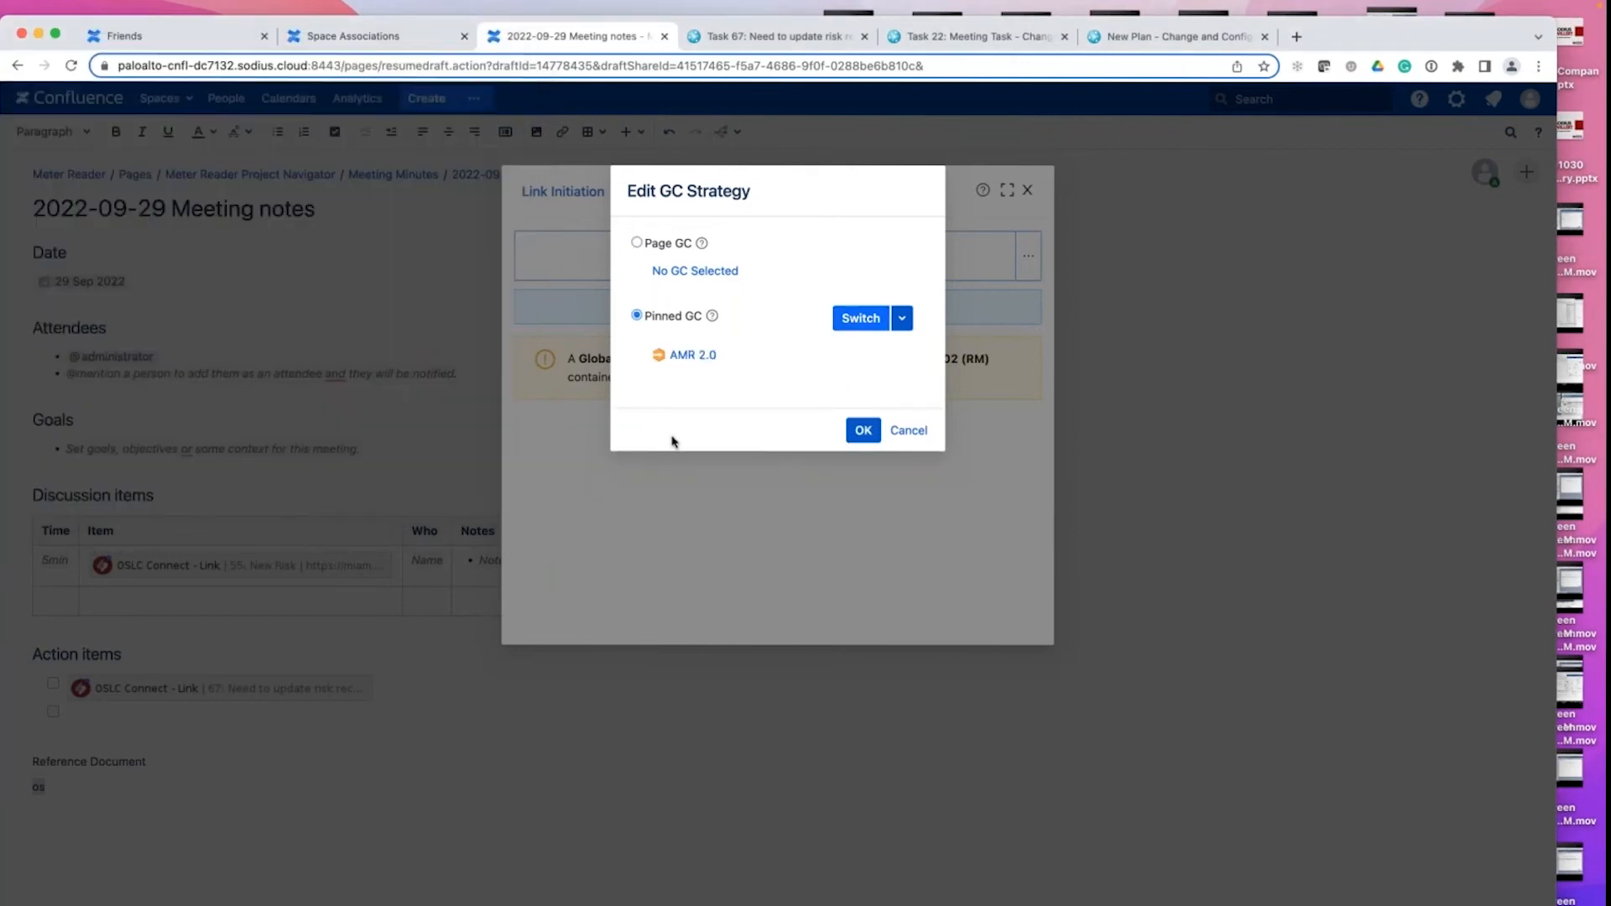
pyautogui.click(636, 243)
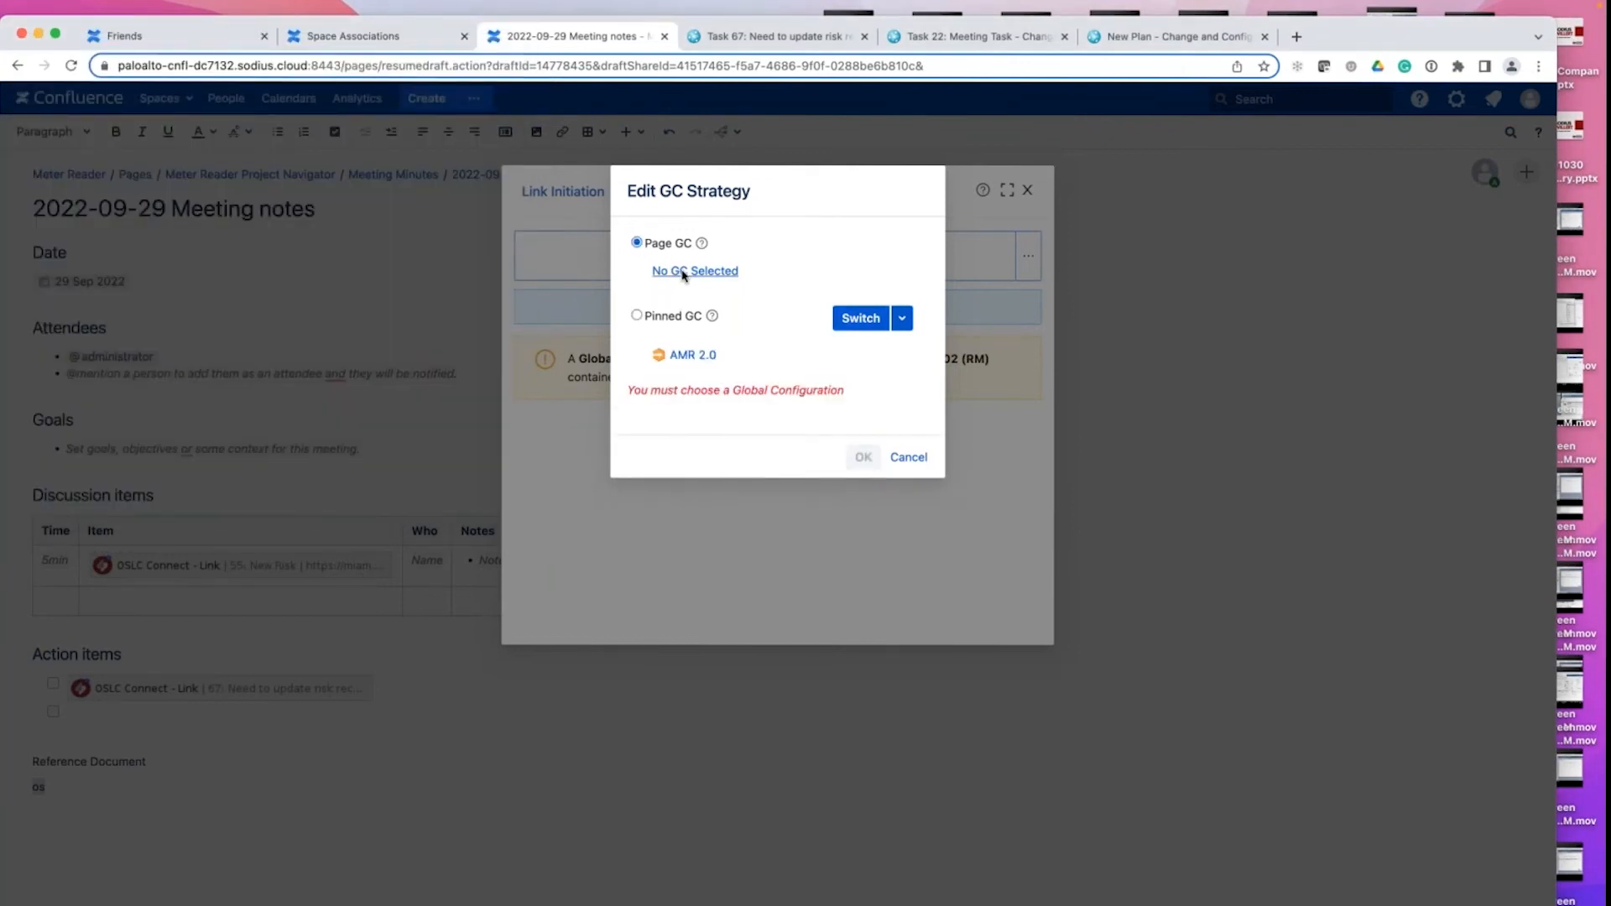
pyautogui.click(636, 315)
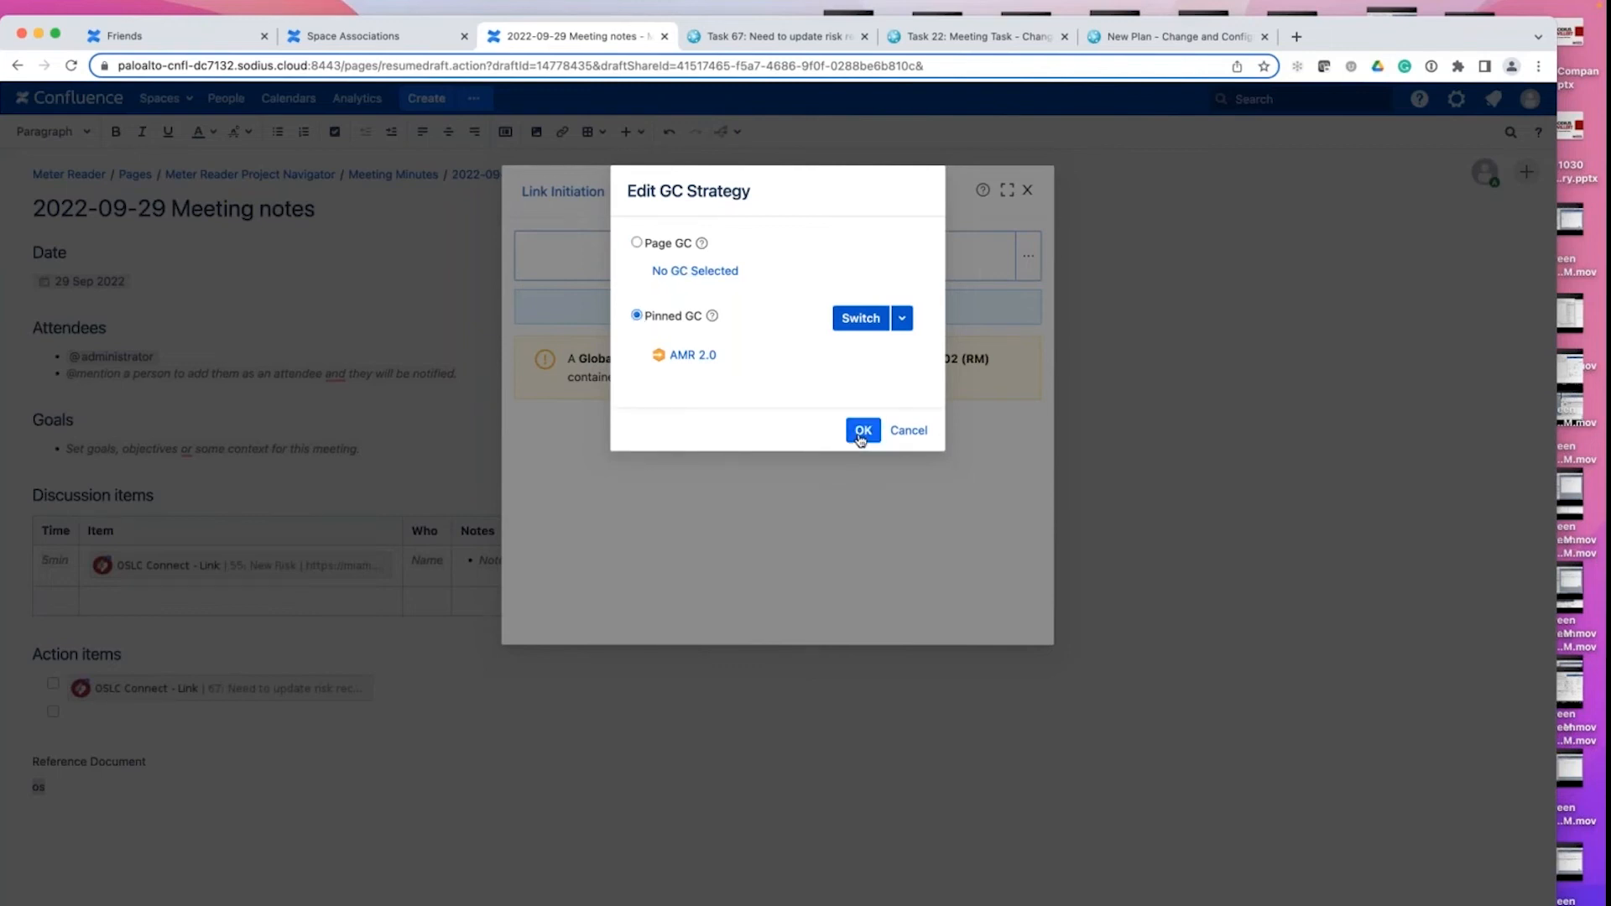
pyautogui.click(862, 430)
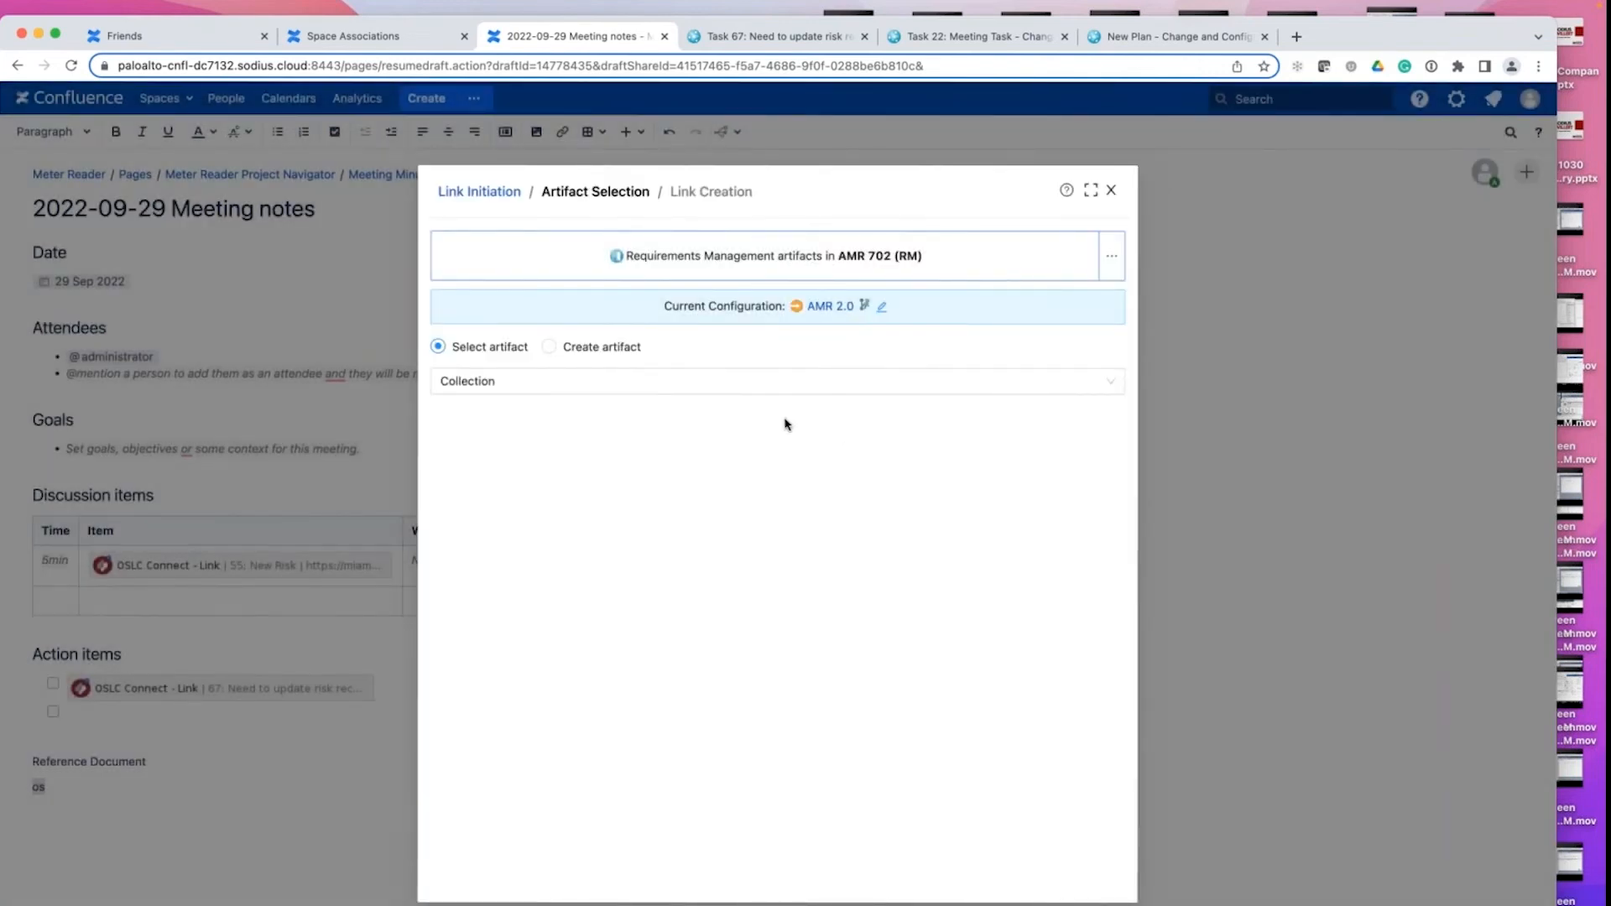
# - Search the Collection artifacts and link "9: Meter Interface Subsystem Requirements Specification" as the reference document
pyautogui.click(691, 390)
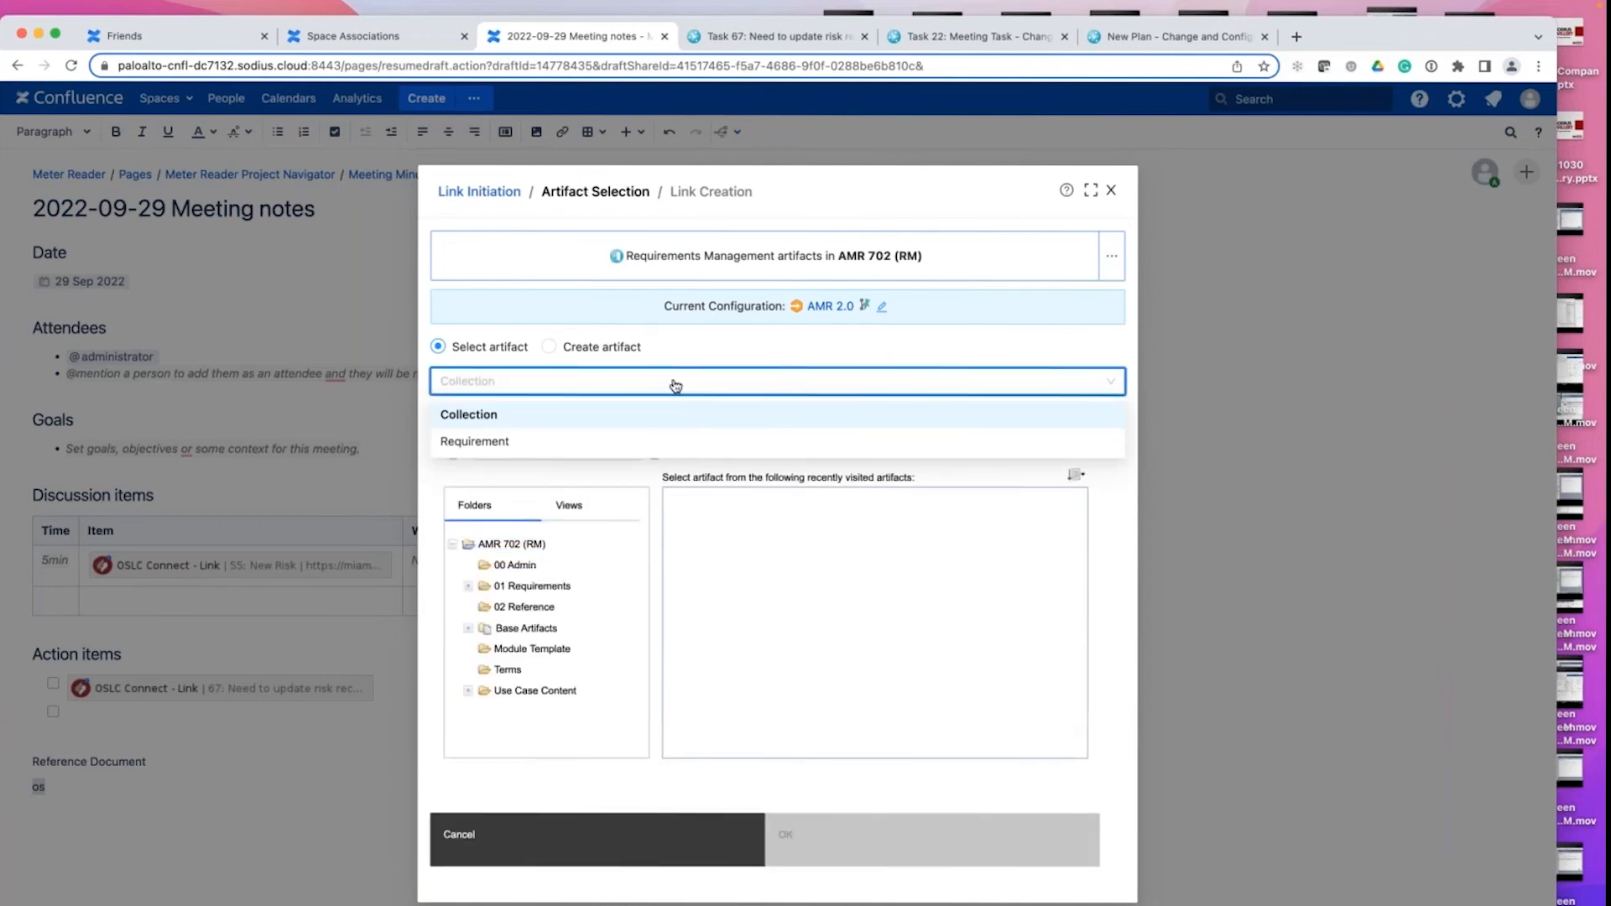
pyautogui.click(667, 415)
pyautogui.click(582, 450)
pyautogui.write('1')
pyautogui.press('Return')
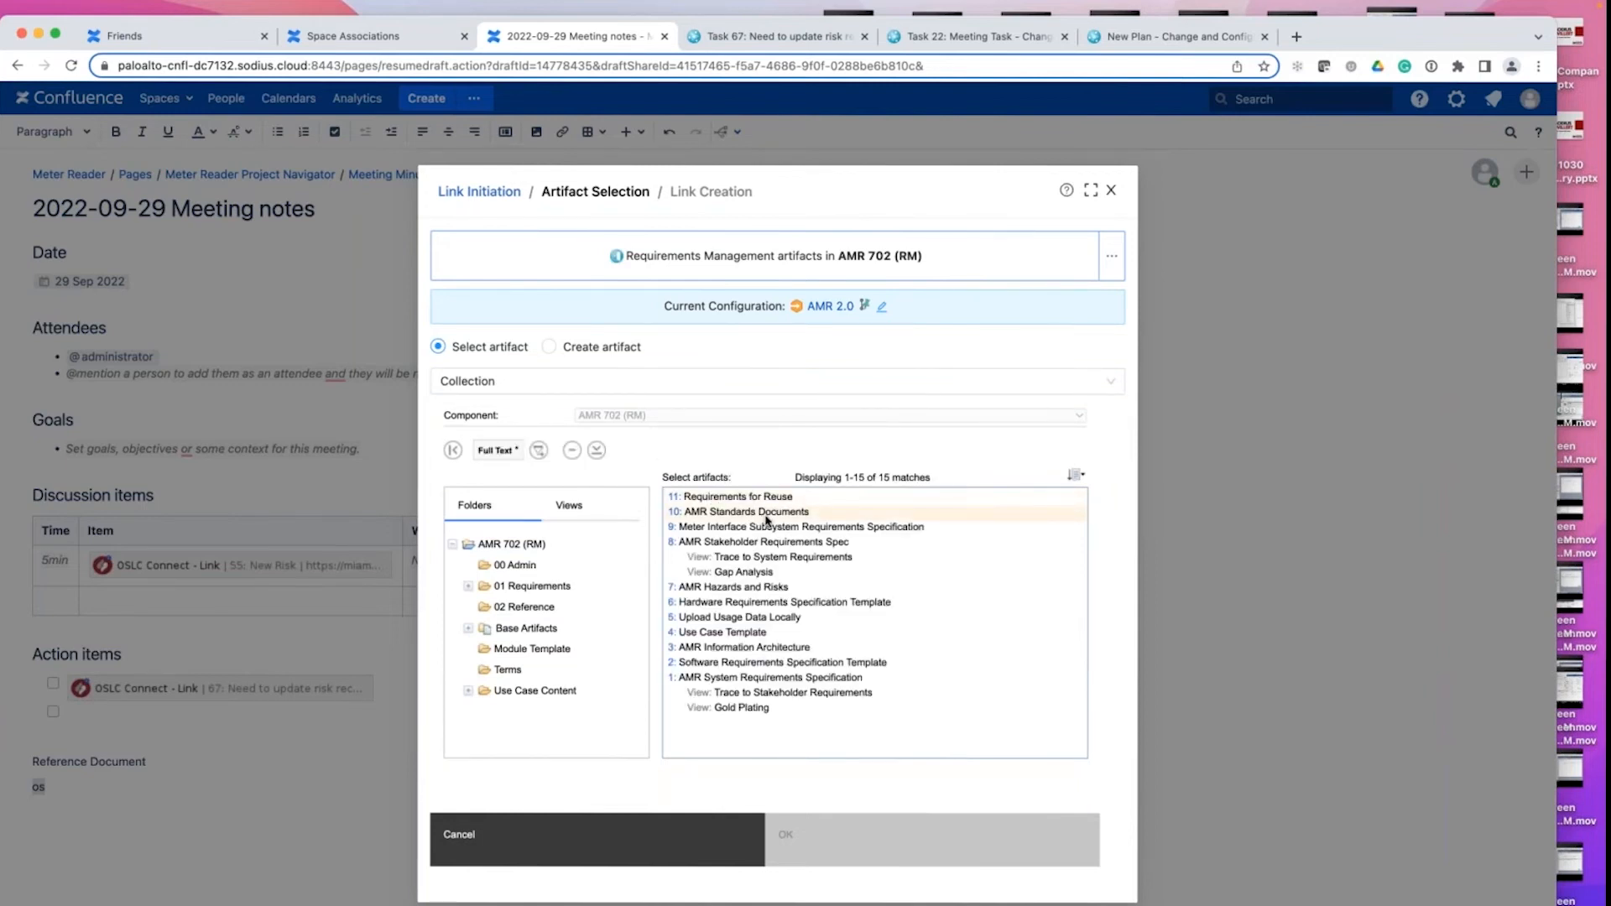
pyautogui.click(861, 527)
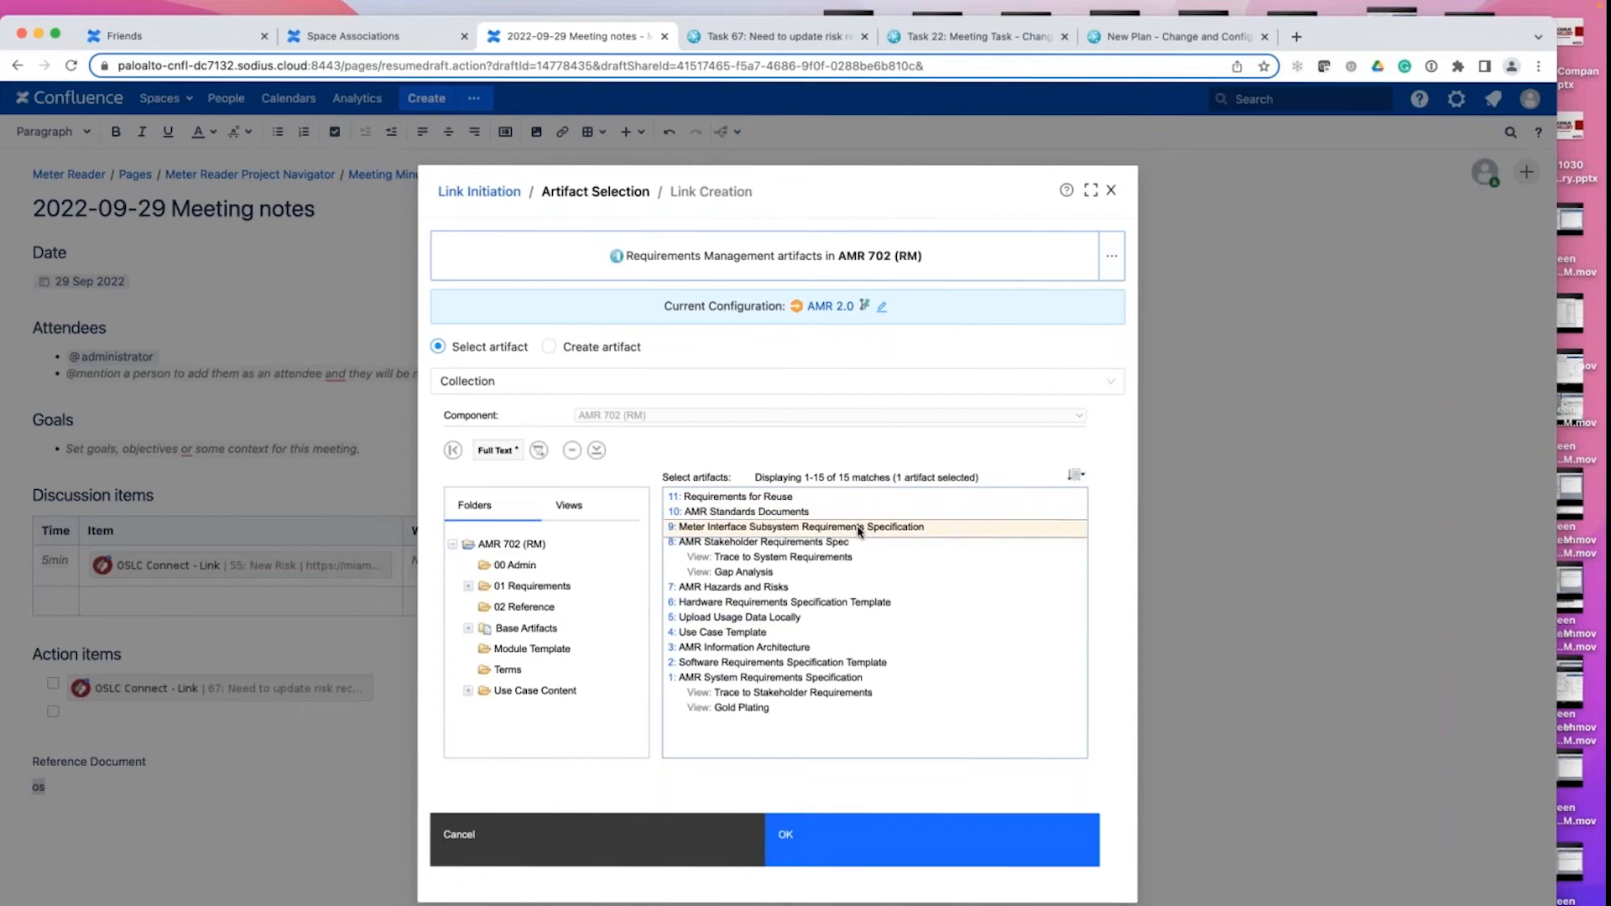
pyautogui.click(875, 840)
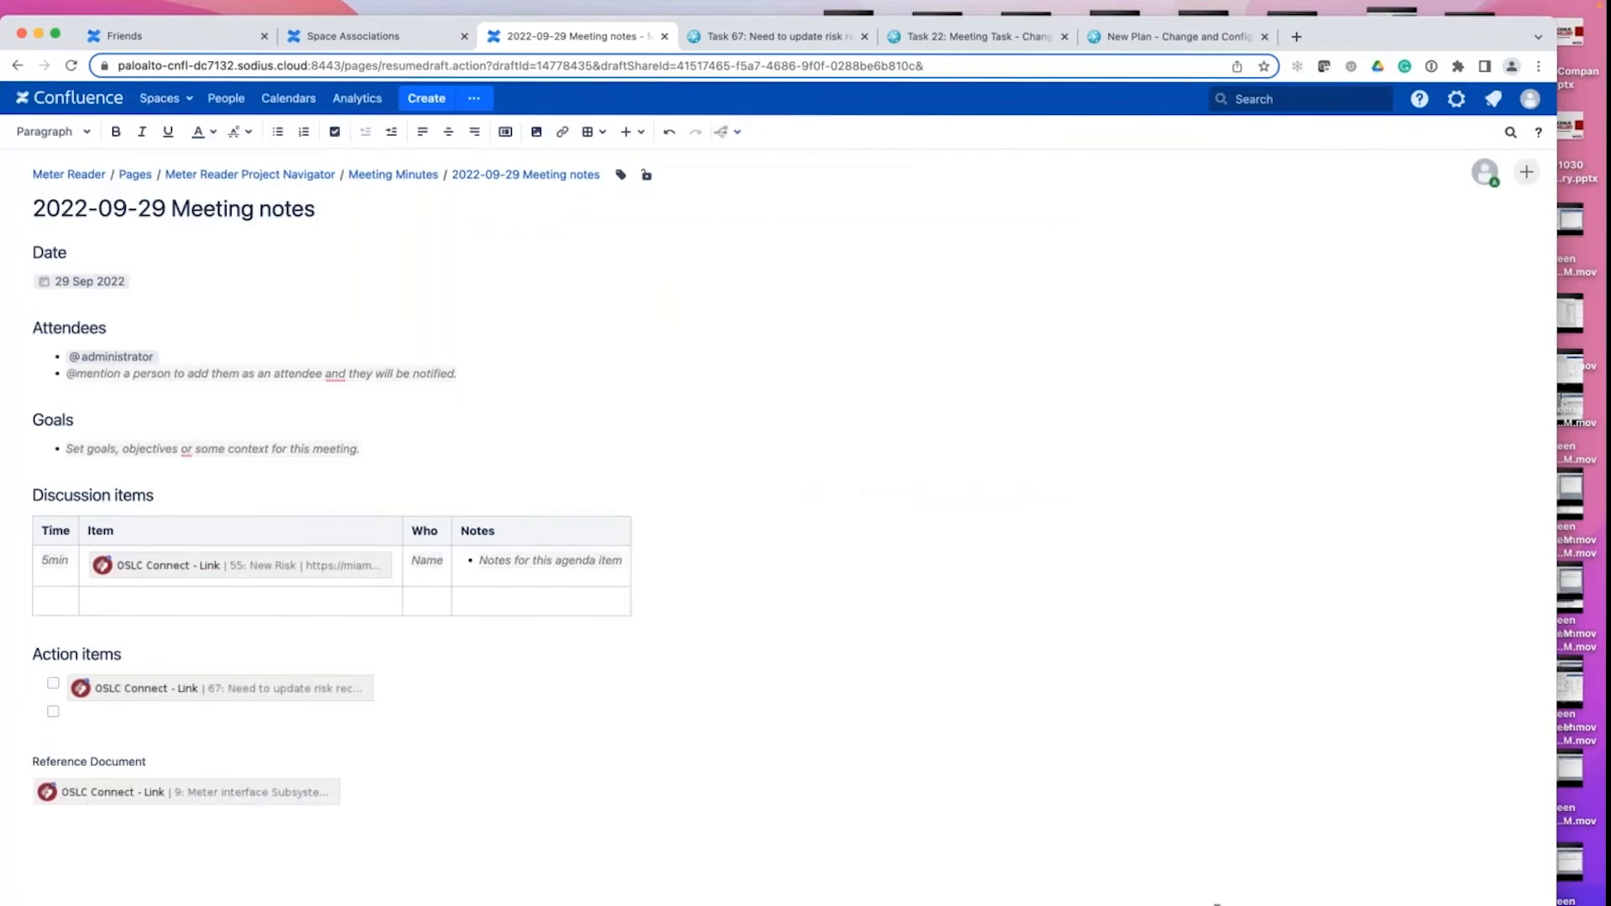
# - Review the specification link's display mode and global configuration in the OSLC Link Editor, accept them, and publish the notes
pyautogui.doubleClick(275, 792)
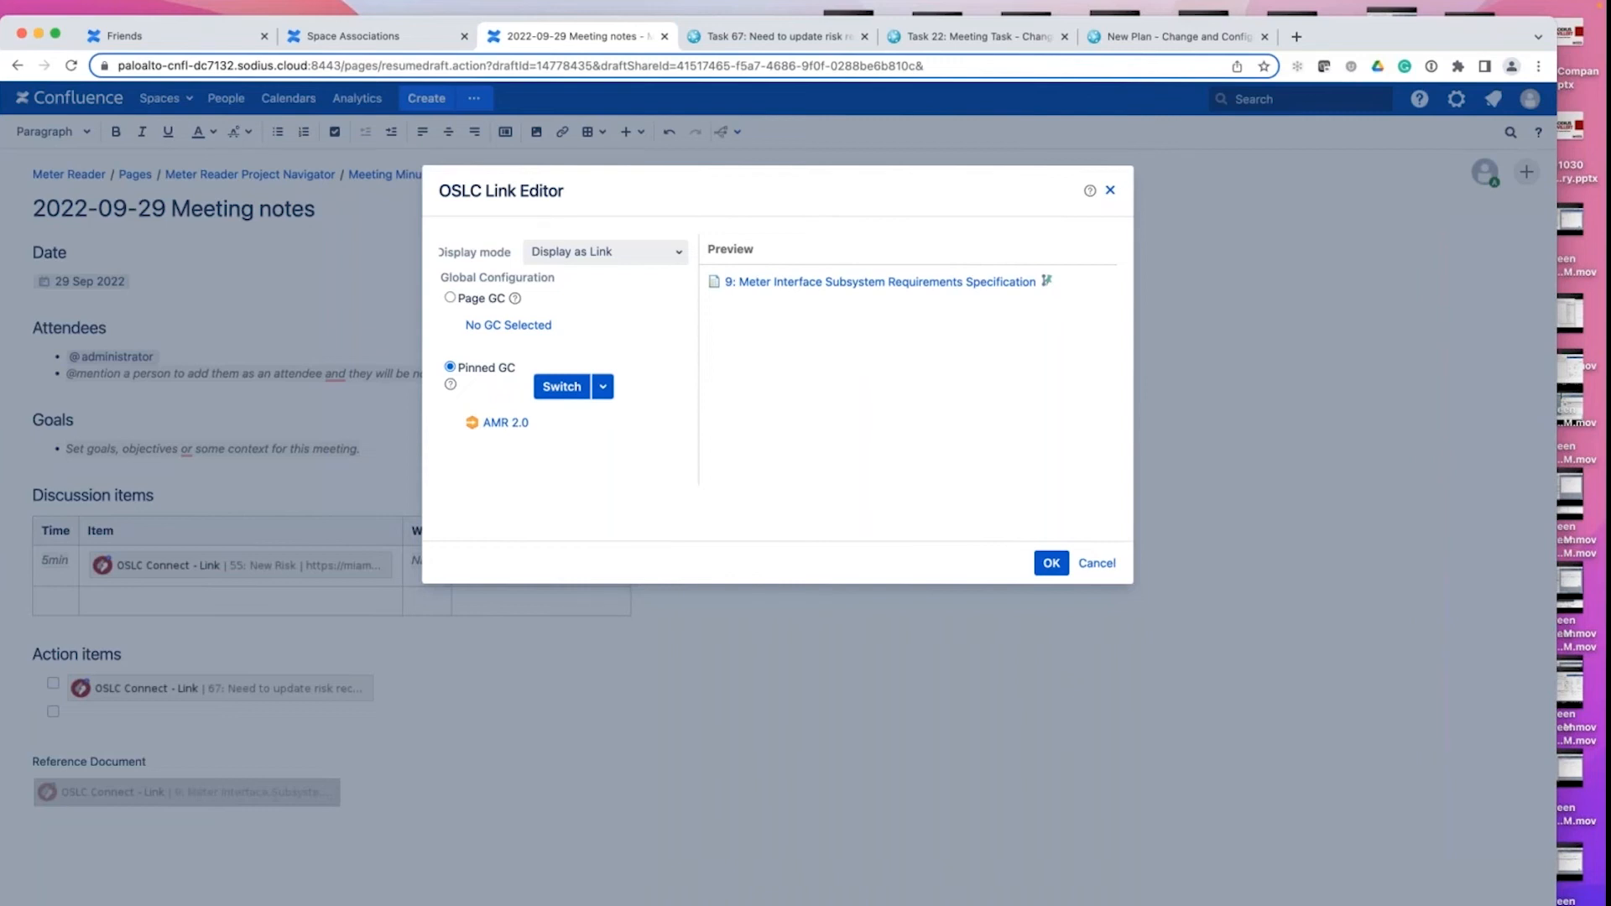
pyautogui.moveTo(508, 426)
pyautogui.click(1044, 568)
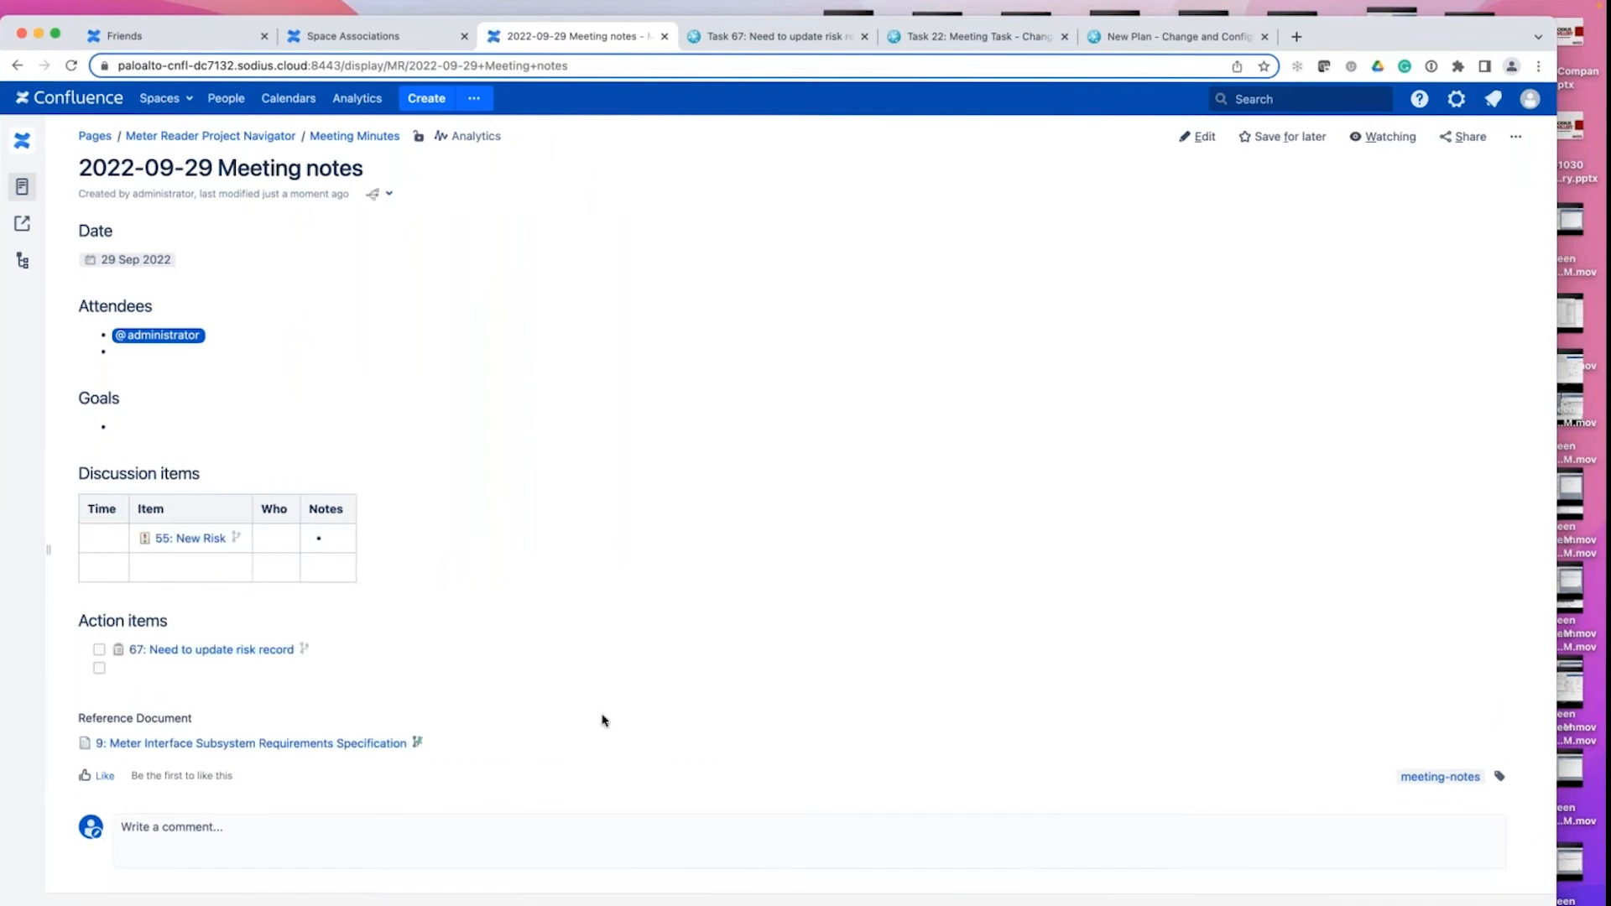
# - Check which global configuration the published specification link uses and the explanation of why it applies
pyautogui.moveTo(419, 743)
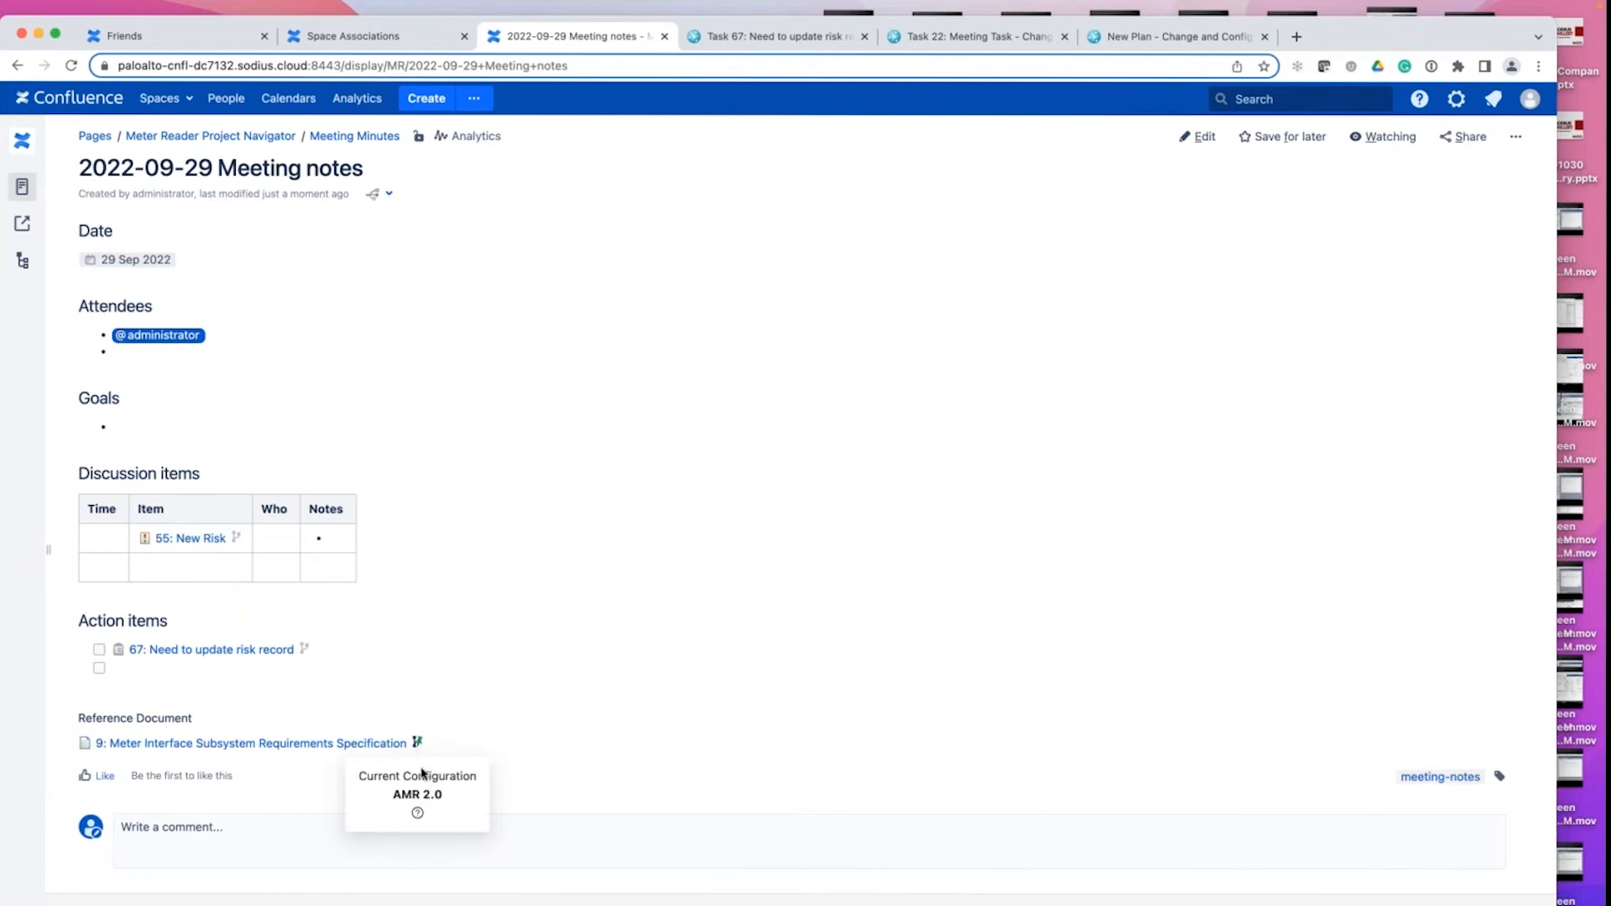
pyautogui.click(418, 814)
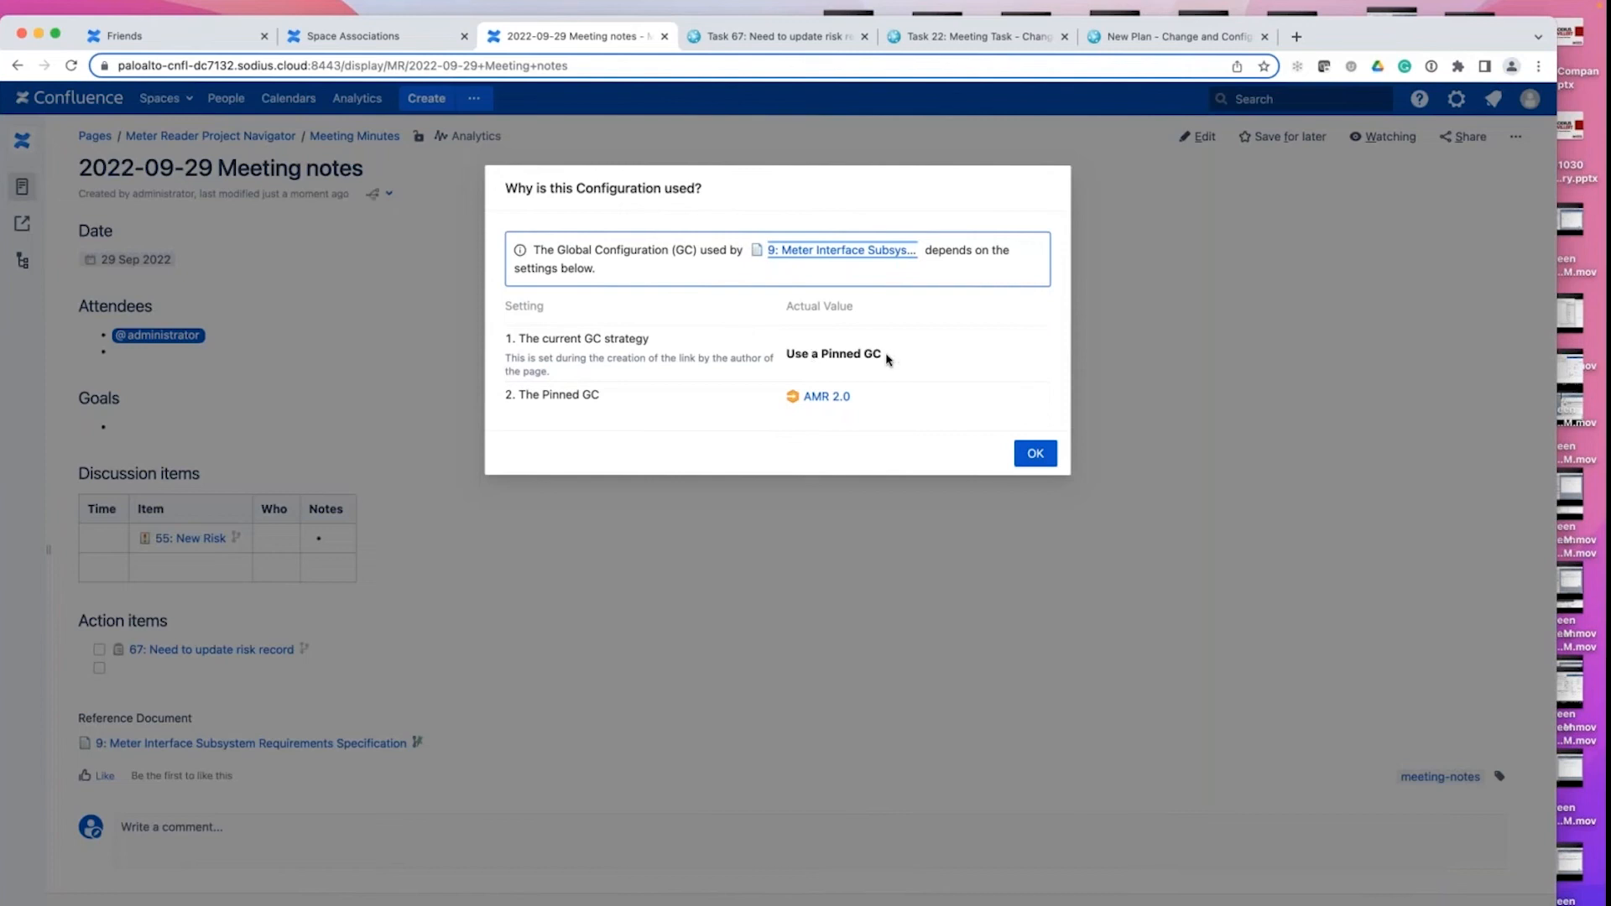
pyautogui.click(1035, 453)
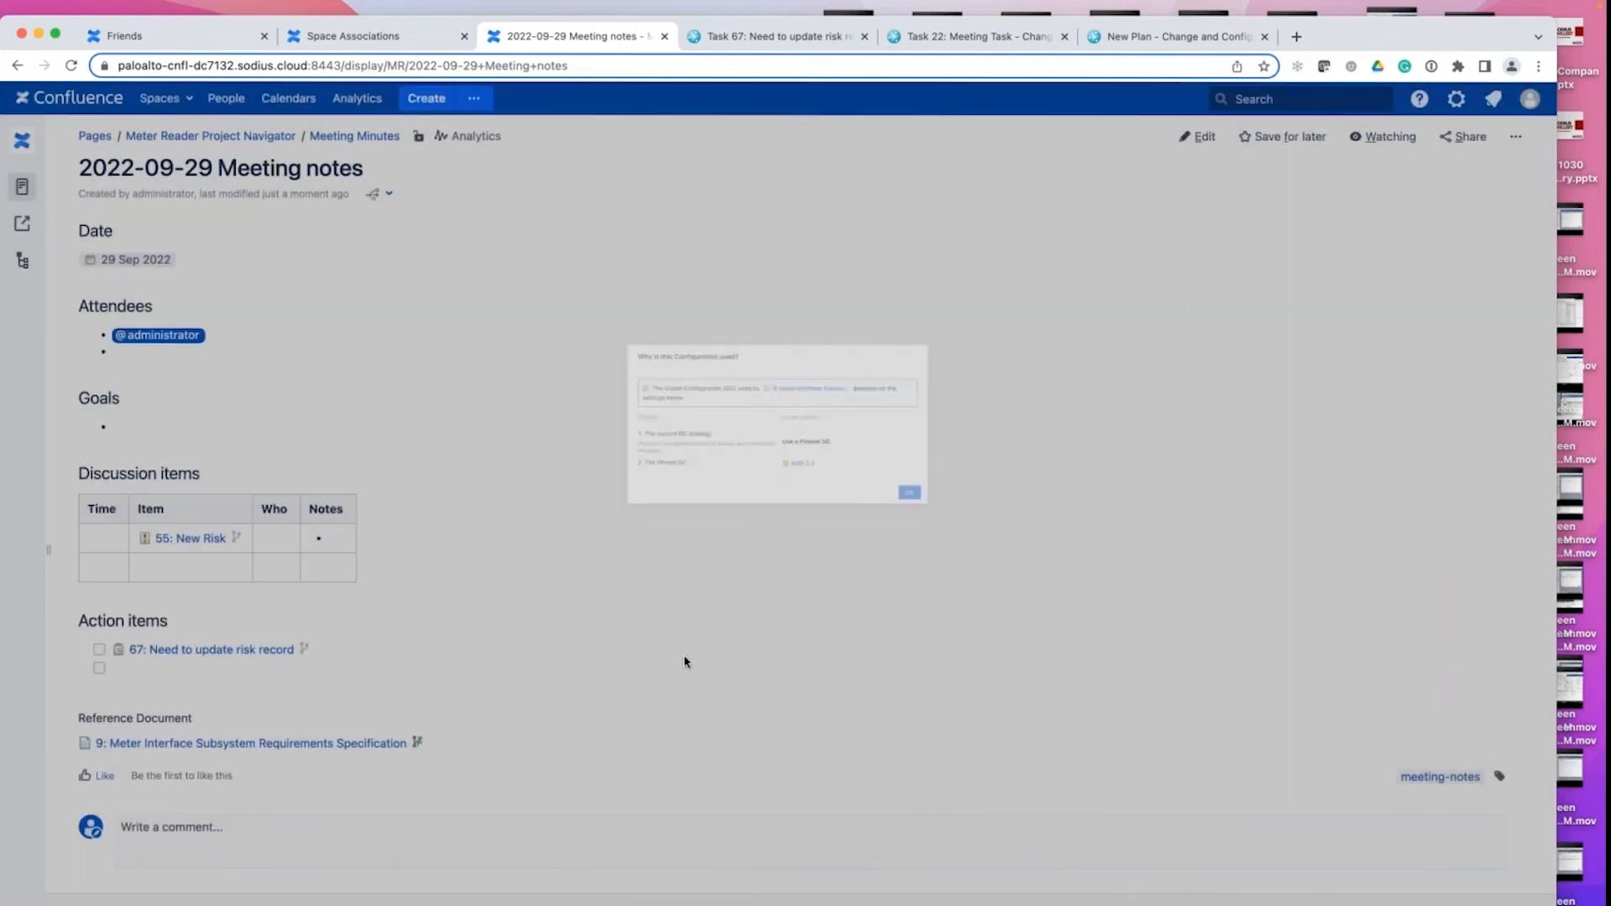
# - Preview the linked Meter Interface Subsystem Requirements Specification, view it in a separate browser tab, and return to the meeting notes
pyautogui.moveTo(273, 748)
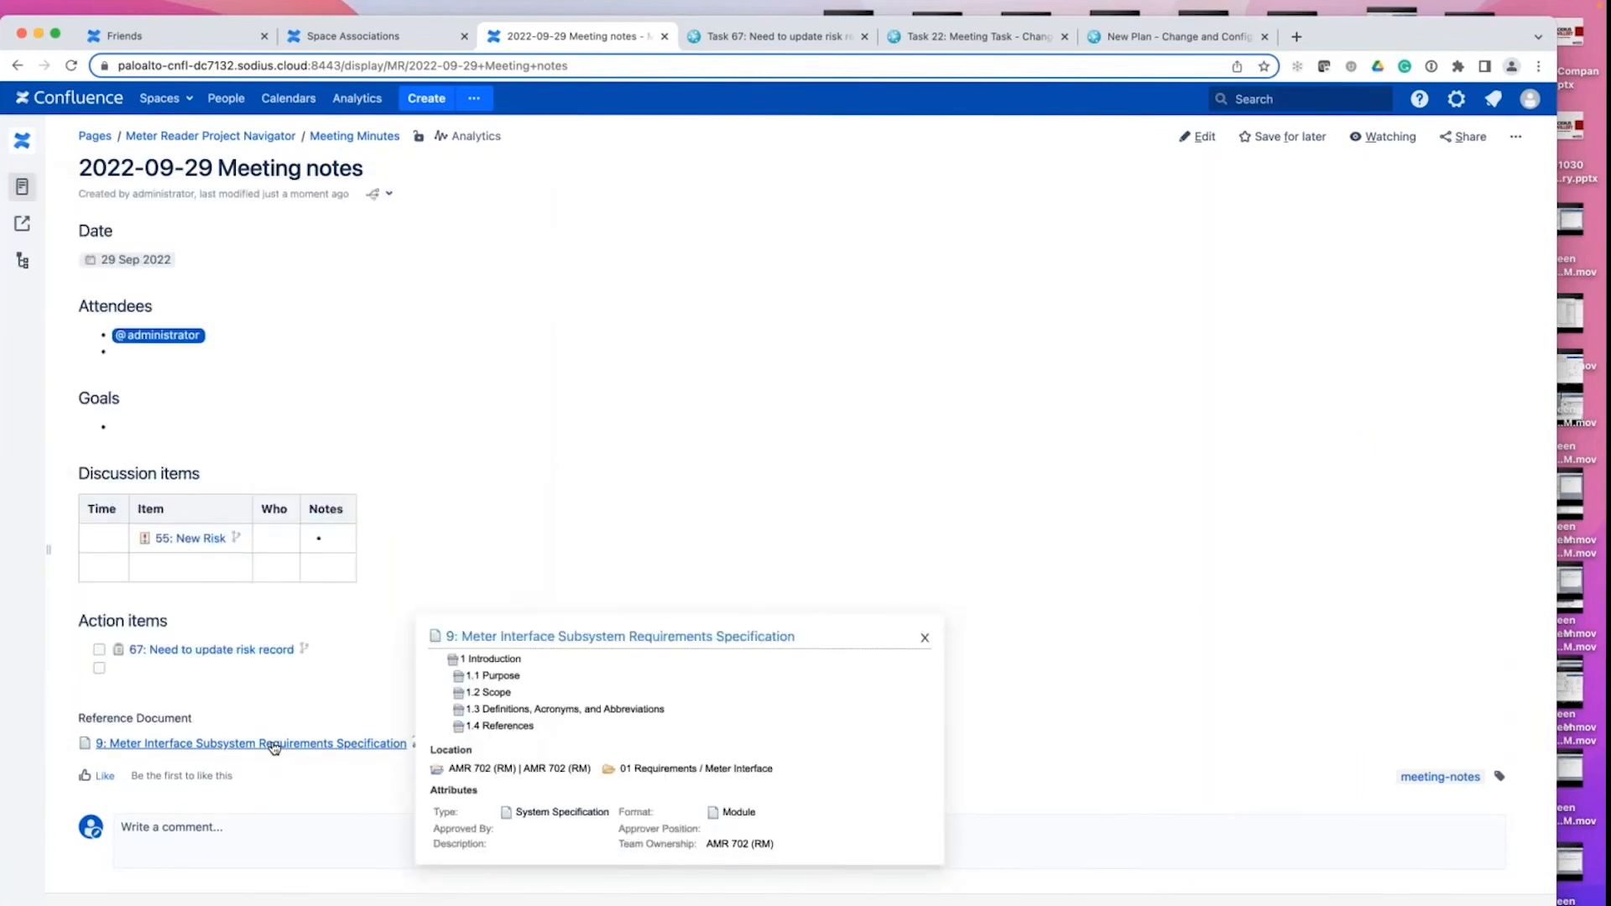
pyautogui.rightClick(273, 748)
pyautogui.click(306, 717)
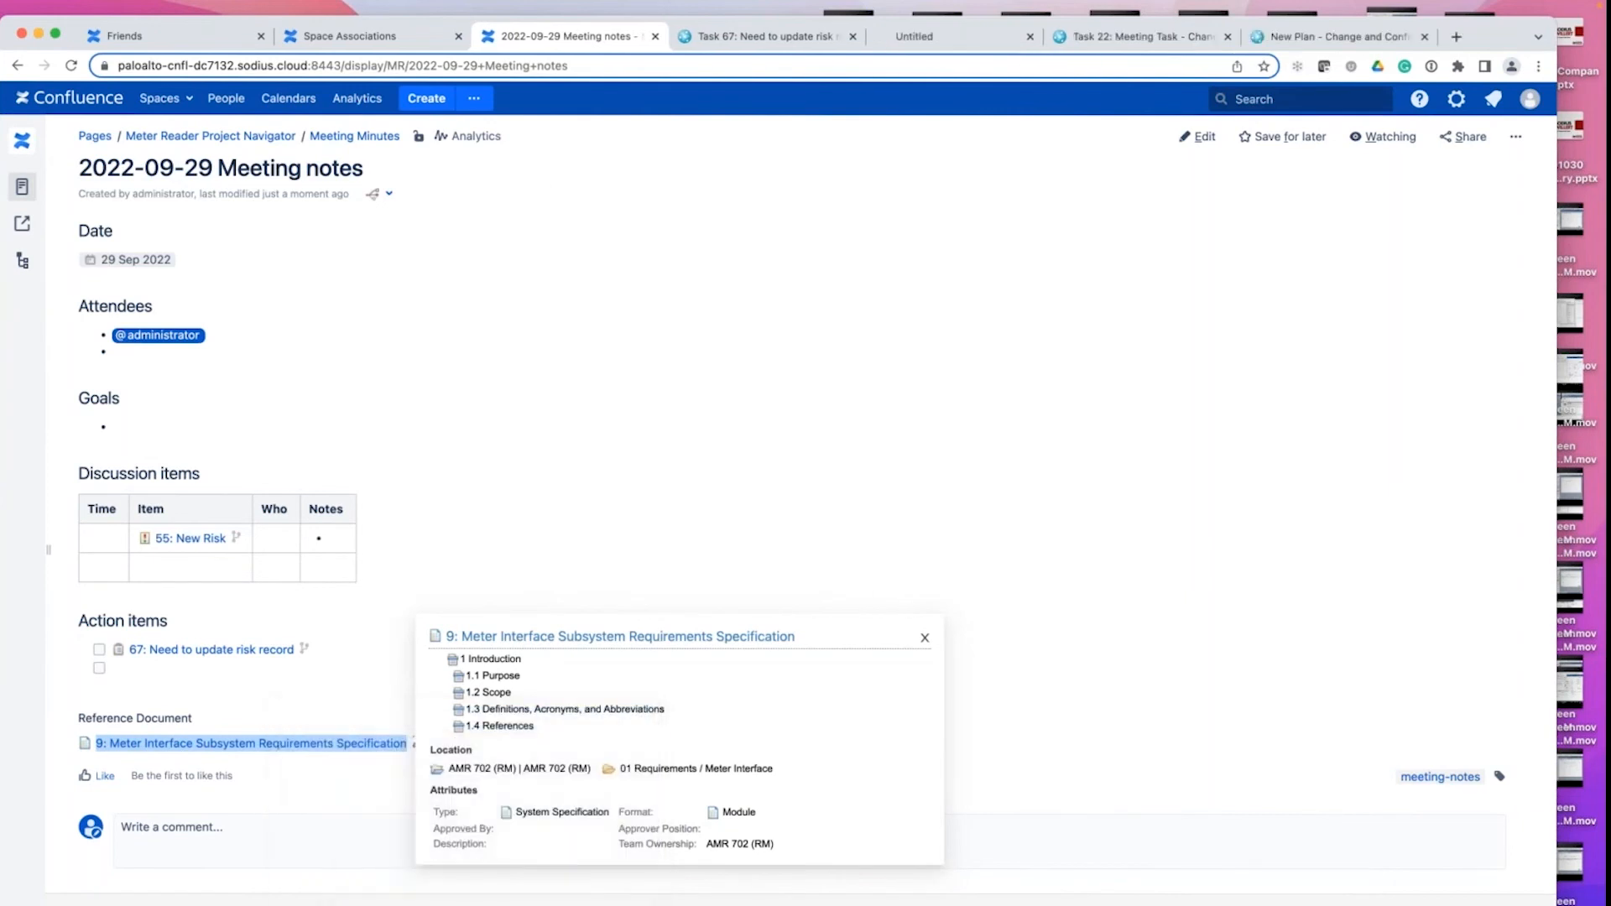
pyautogui.click(939, 38)
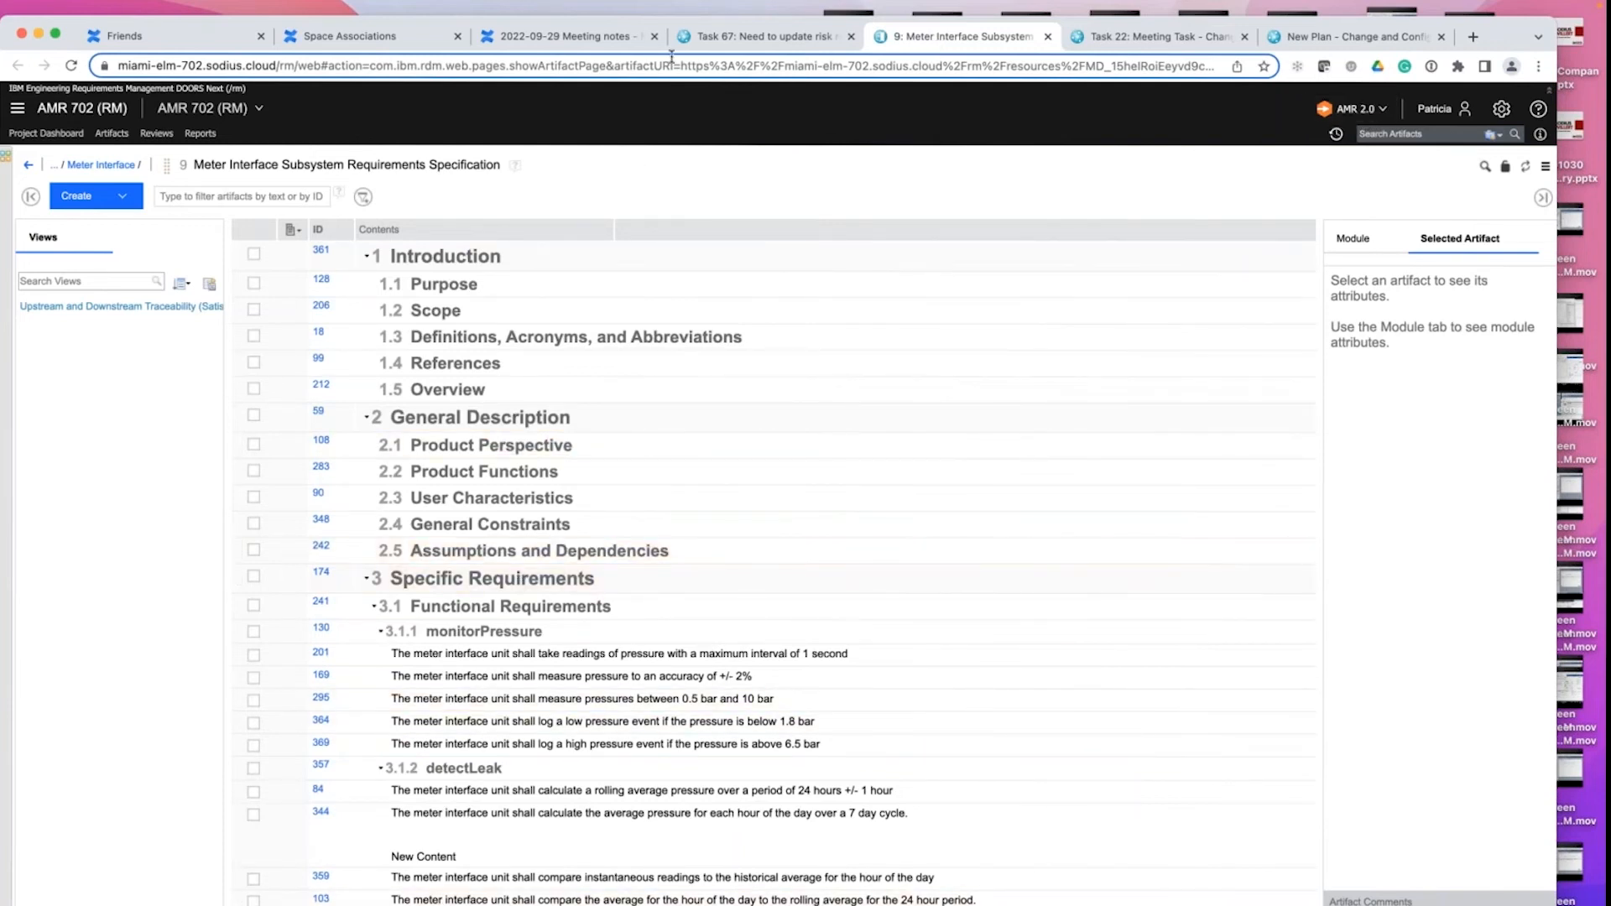
pyautogui.click(592, 39)
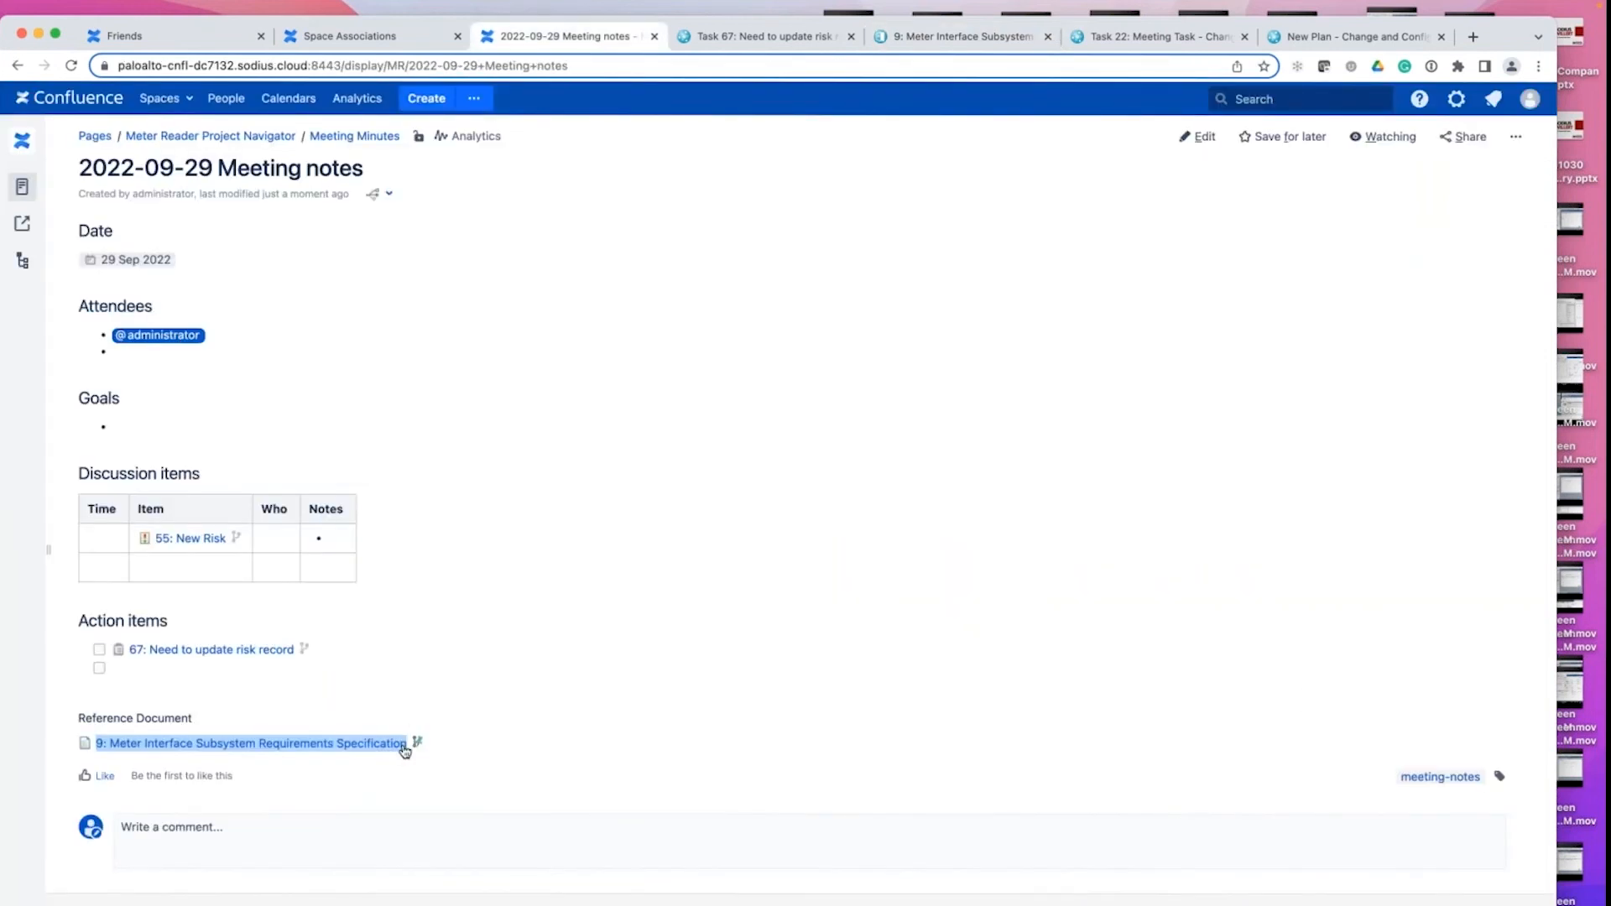
# - Switch the meeting notes page's global configuration to the recently used AMR 2.0 stream
pyautogui.moveTo(419, 743)
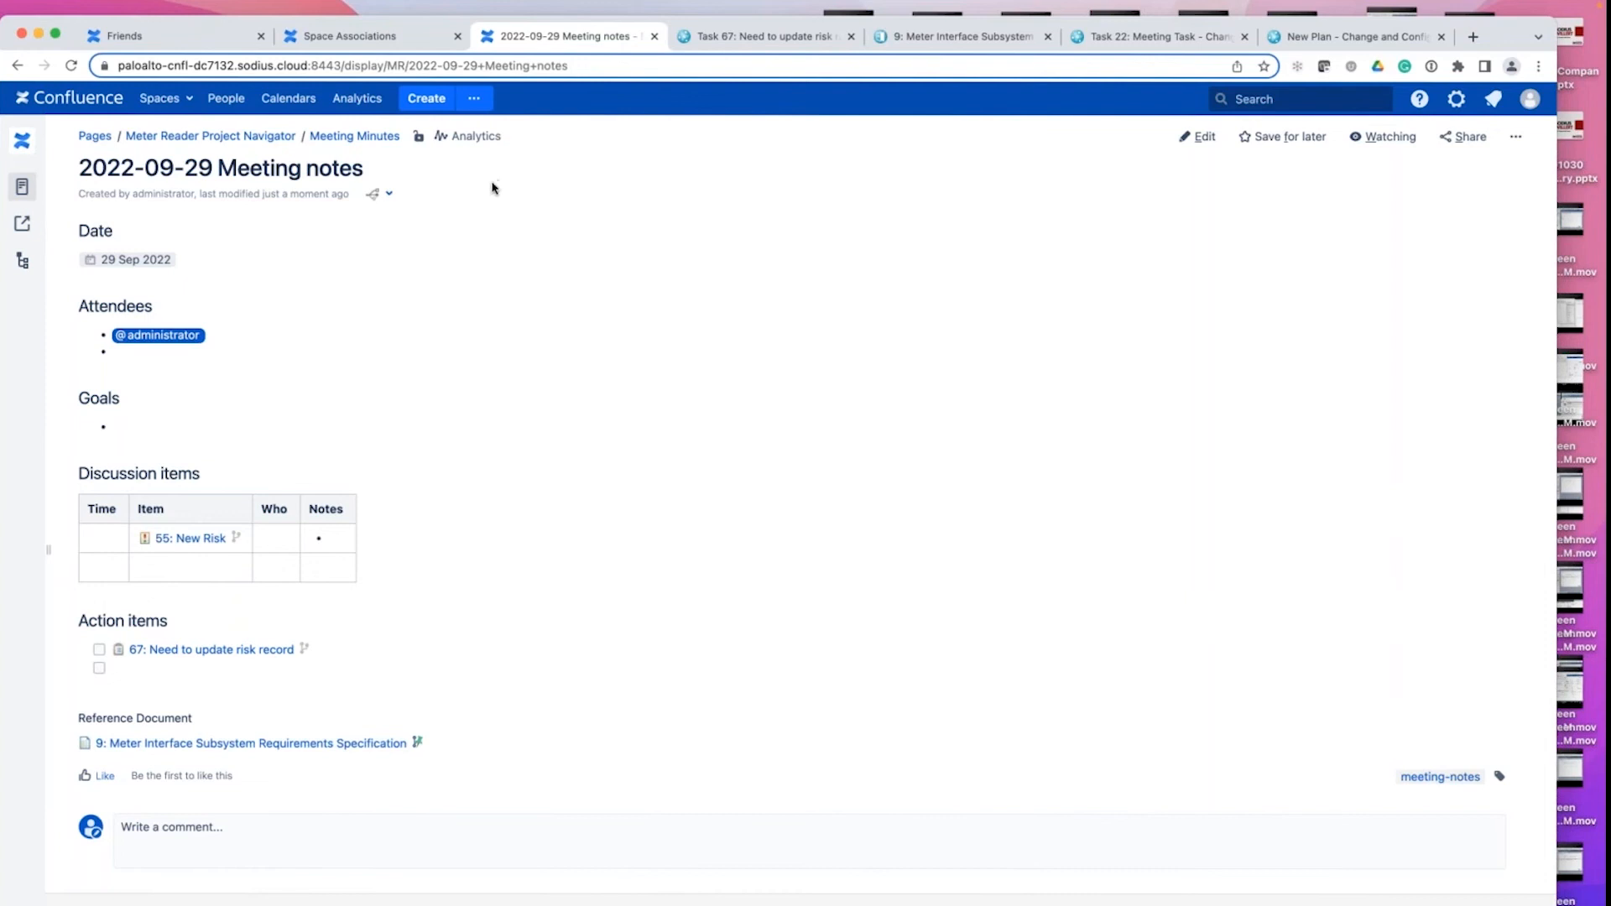
pyautogui.click(389, 194)
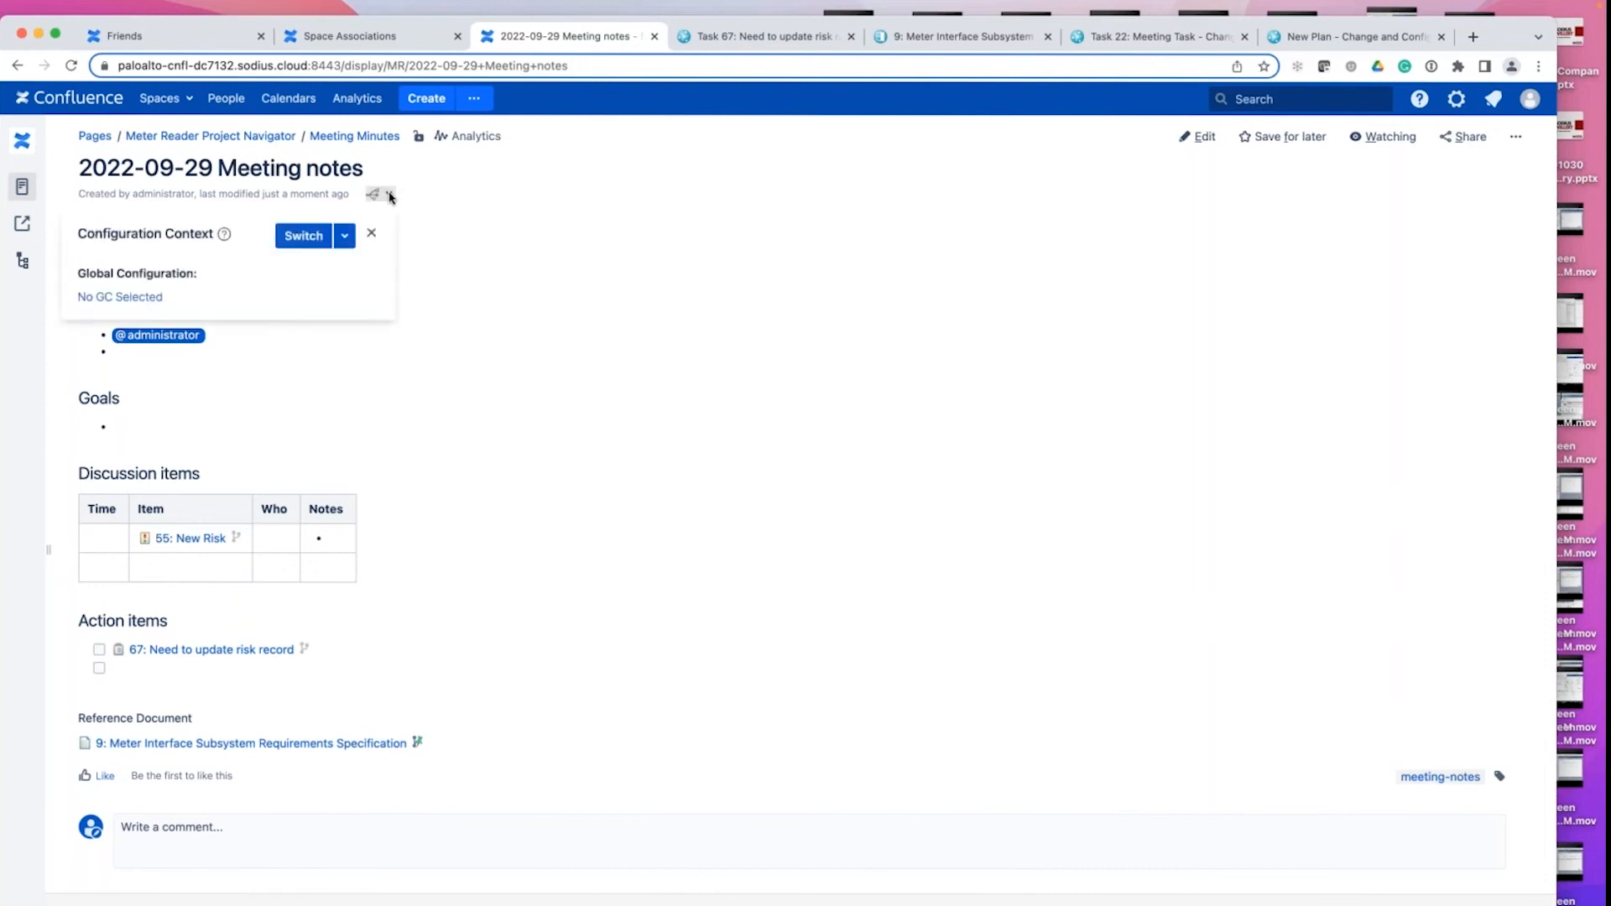
pyautogui.click(344, 236)
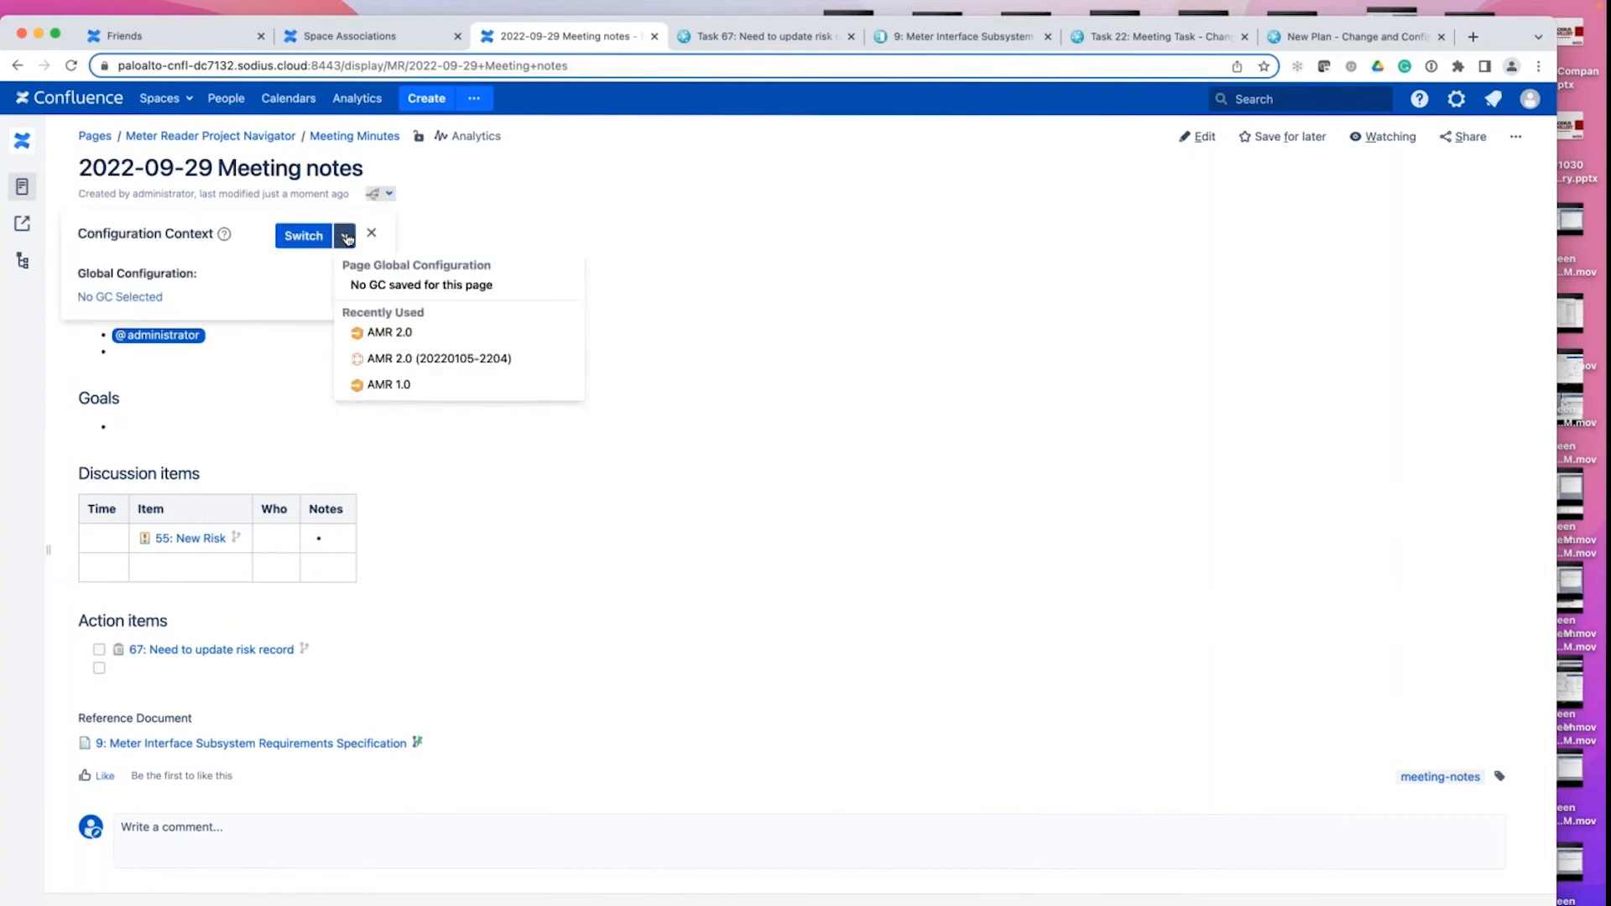
pyautogui.click(390, 334)
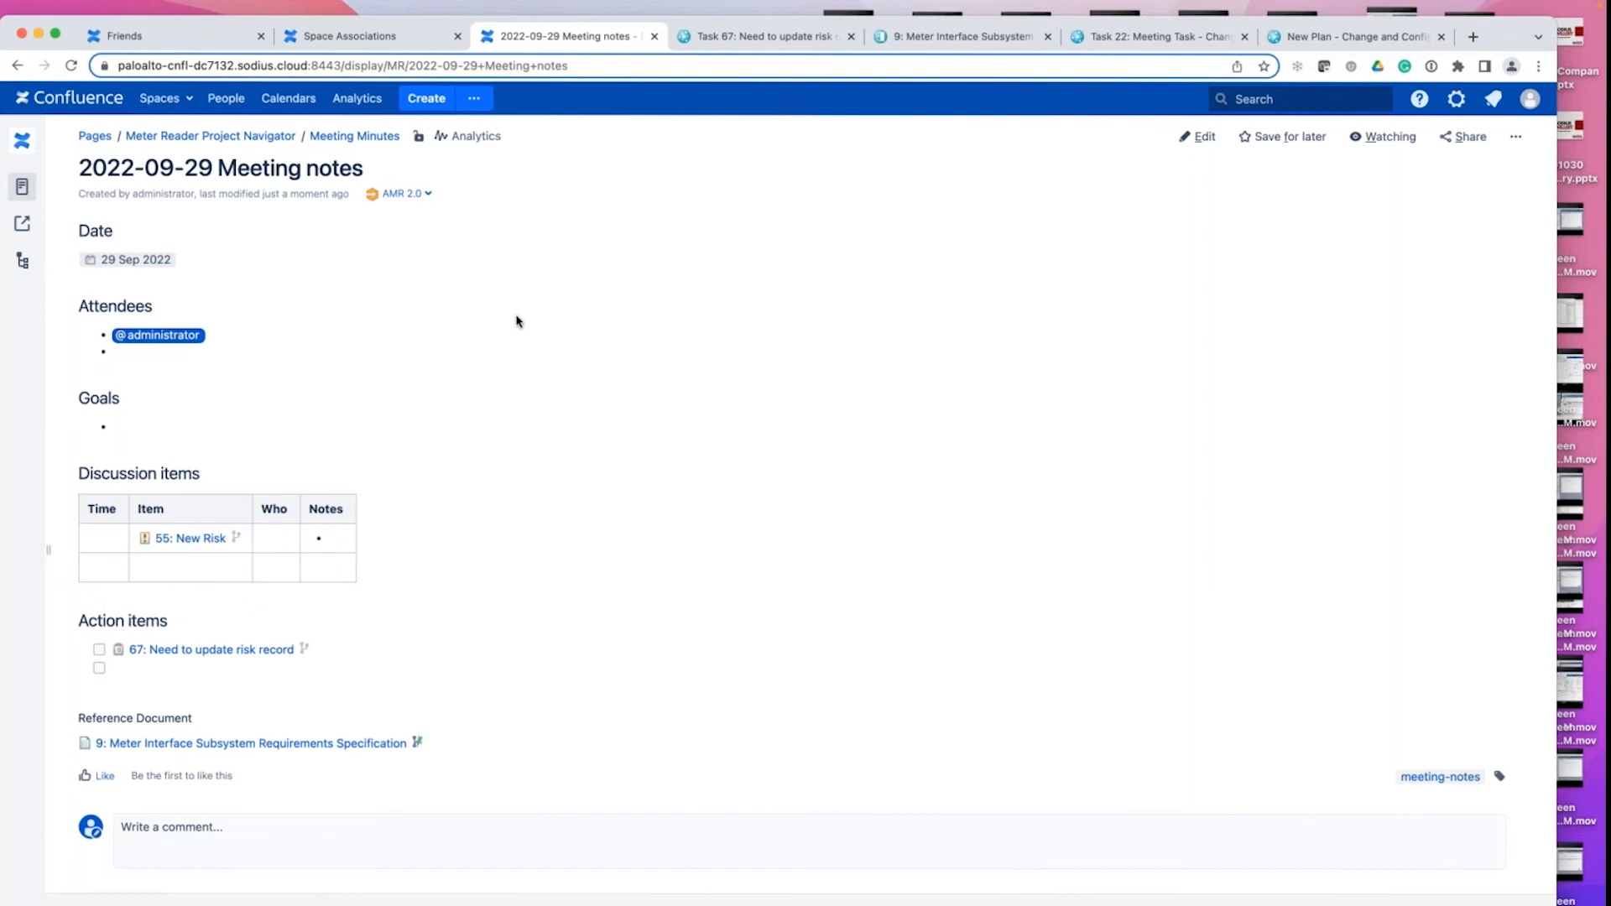
# - Edit the meeting notes, save AMR 1.0 from the recently used configurations as the page's global configuration, and publish
pyautogui.click(1195, 138)
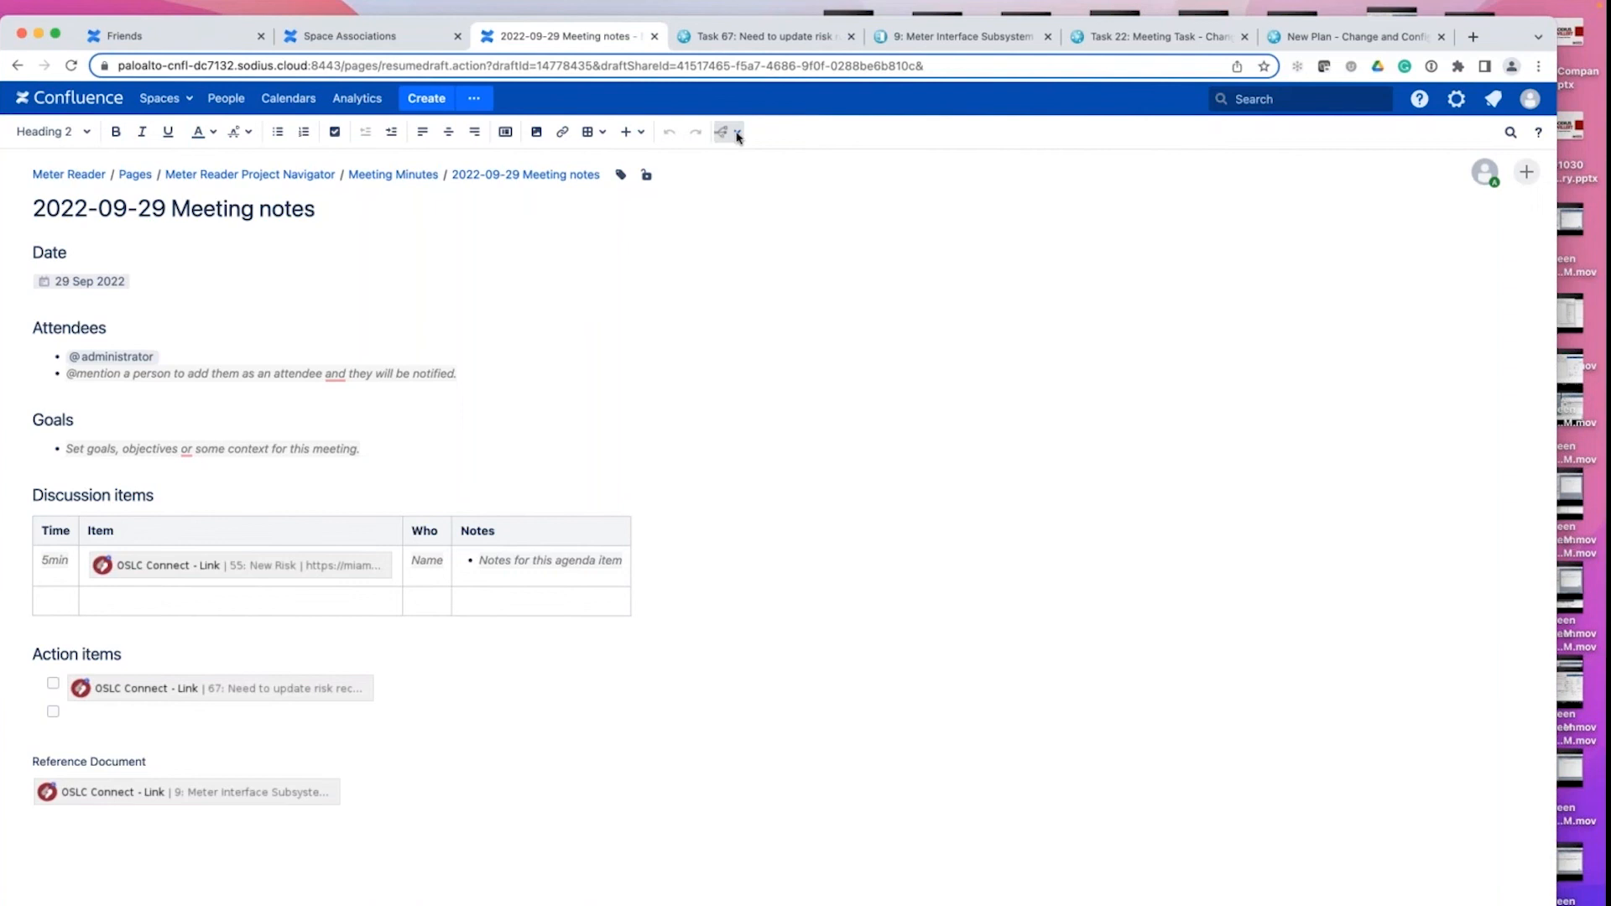
pyautogui.click(738, 133)
pyautogui.click(690, 175)
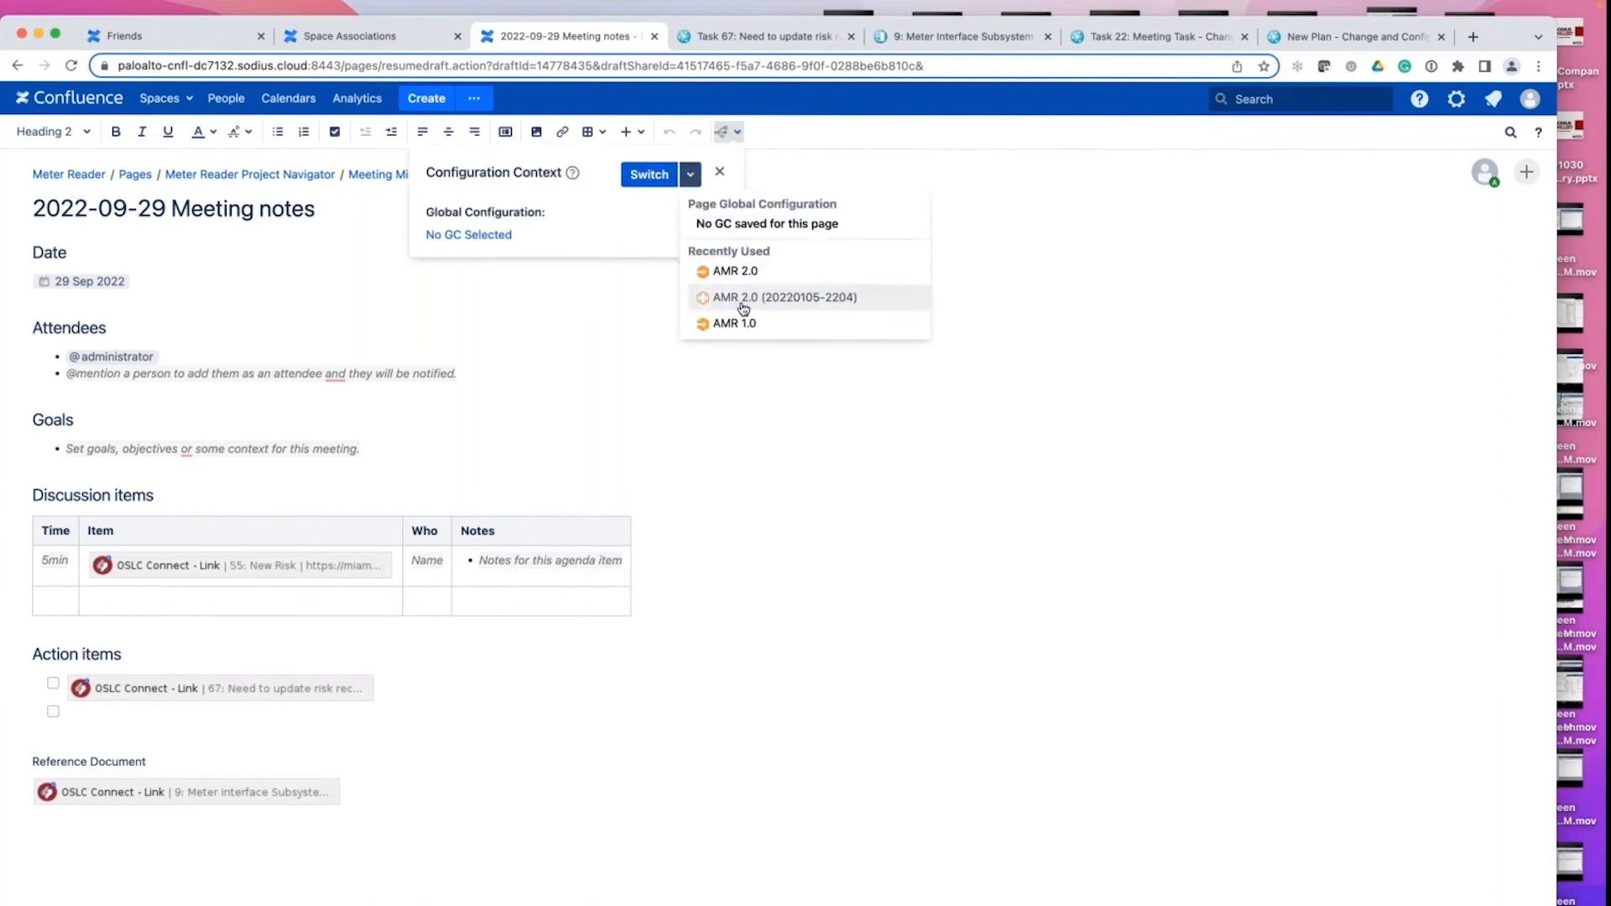
pyautogui.click(723, 324)
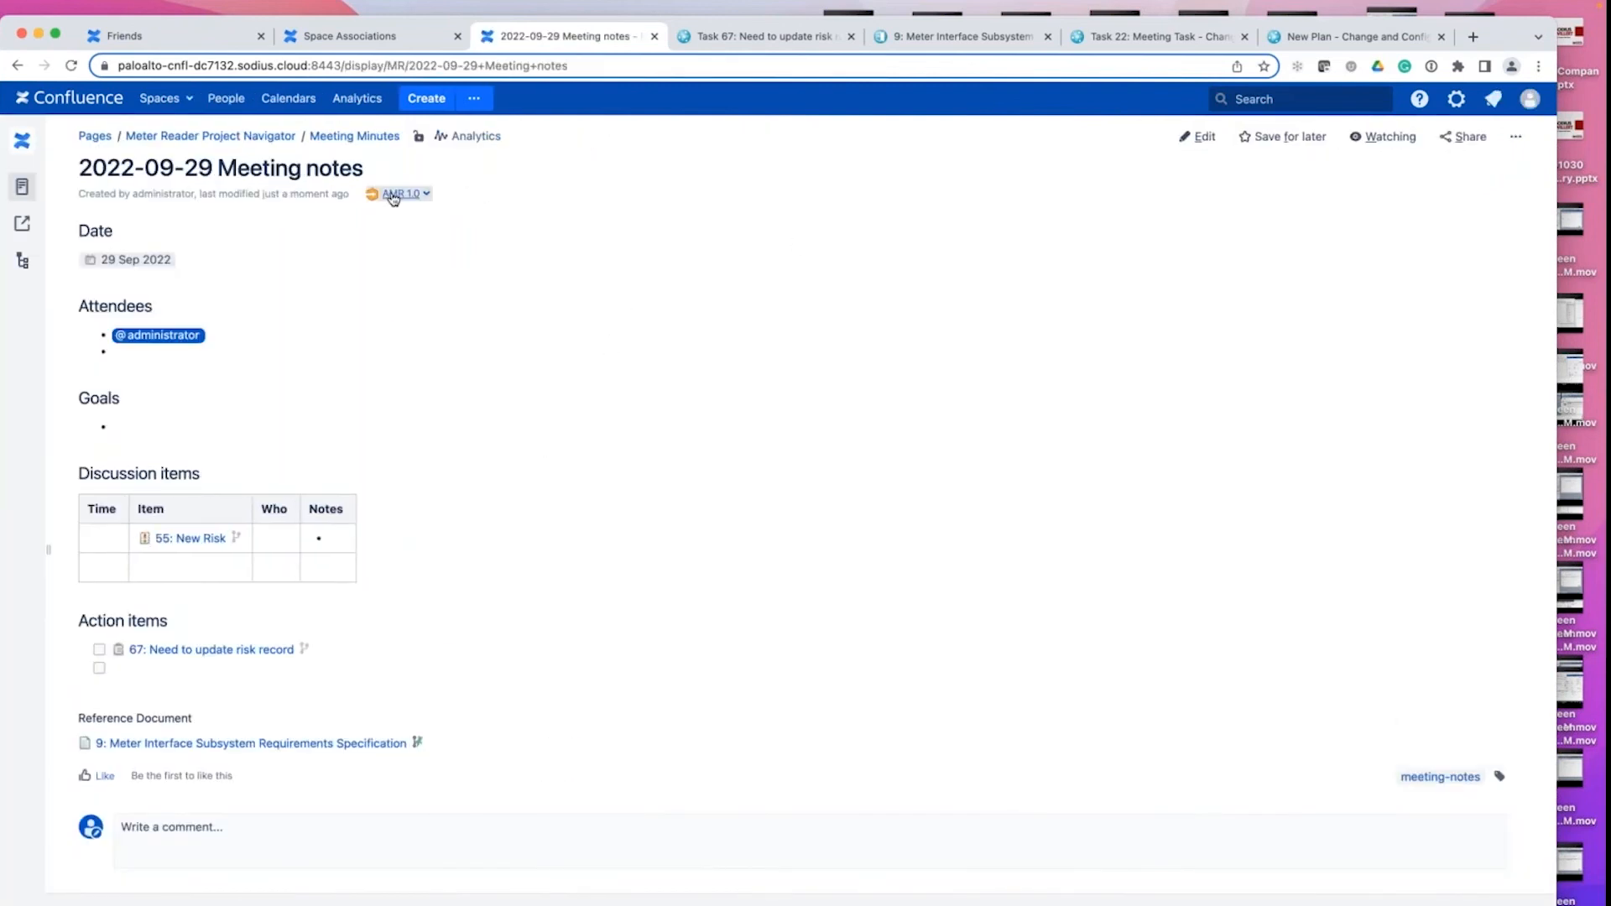
pyautogui.moveTo(417, 745)
# - Edit the notes again and start an OSLC Connect link below the specification link, selecting a Requirements Management artifact from AMR 702 (RM)
pyautogui.click(1205, 138)
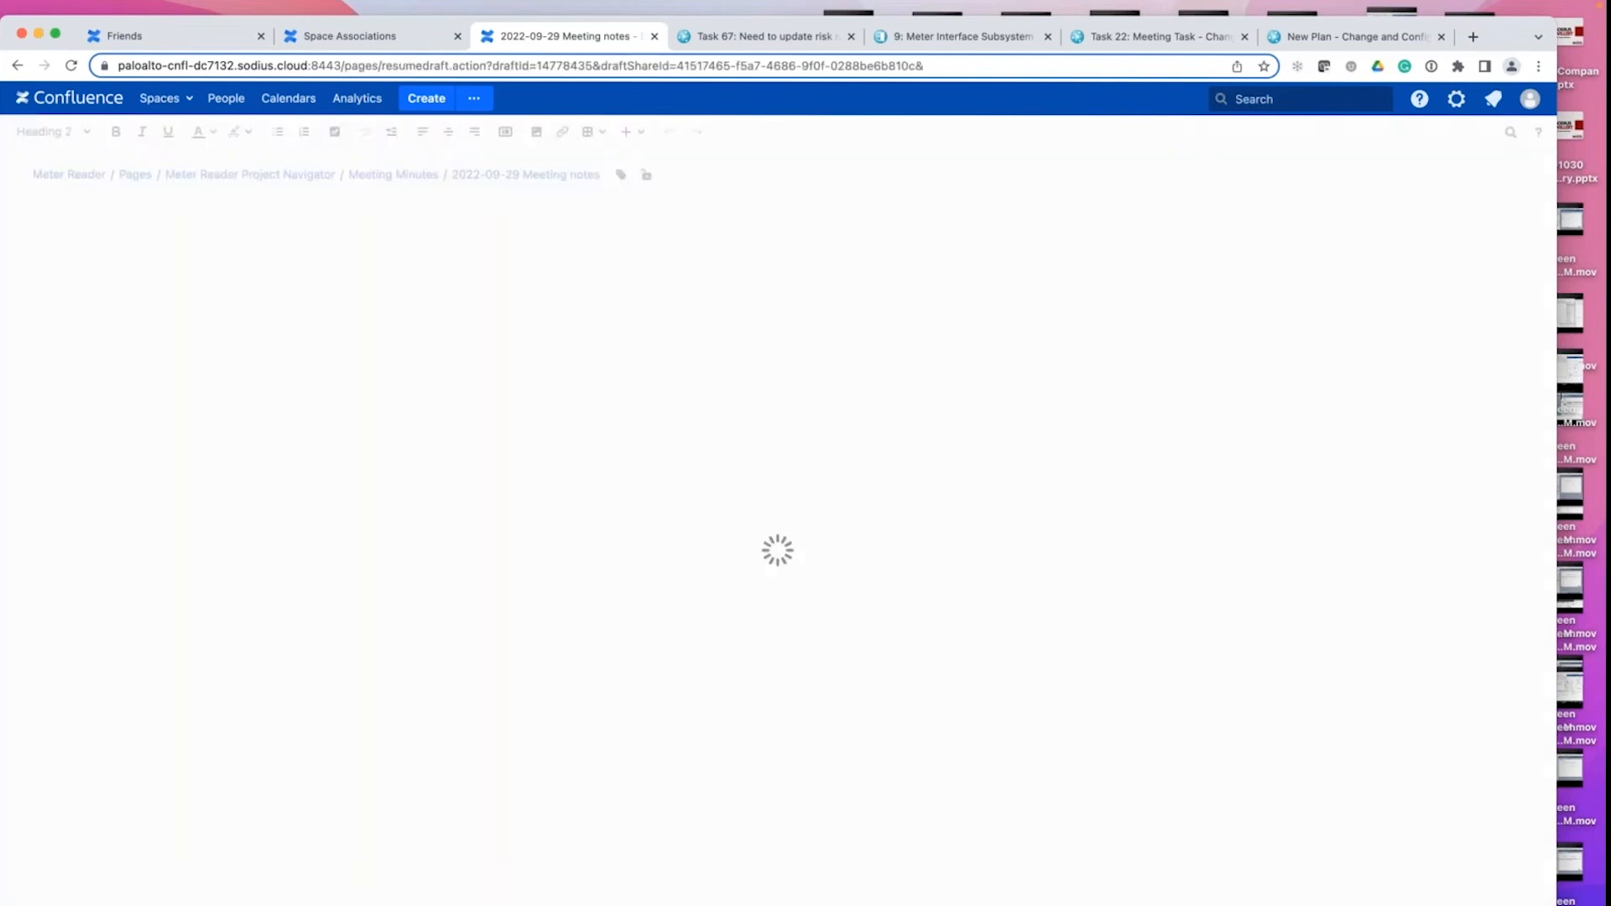
pyautogui.click(411, 793)
pyautogui.press('Return')
pyautogui.write('{')
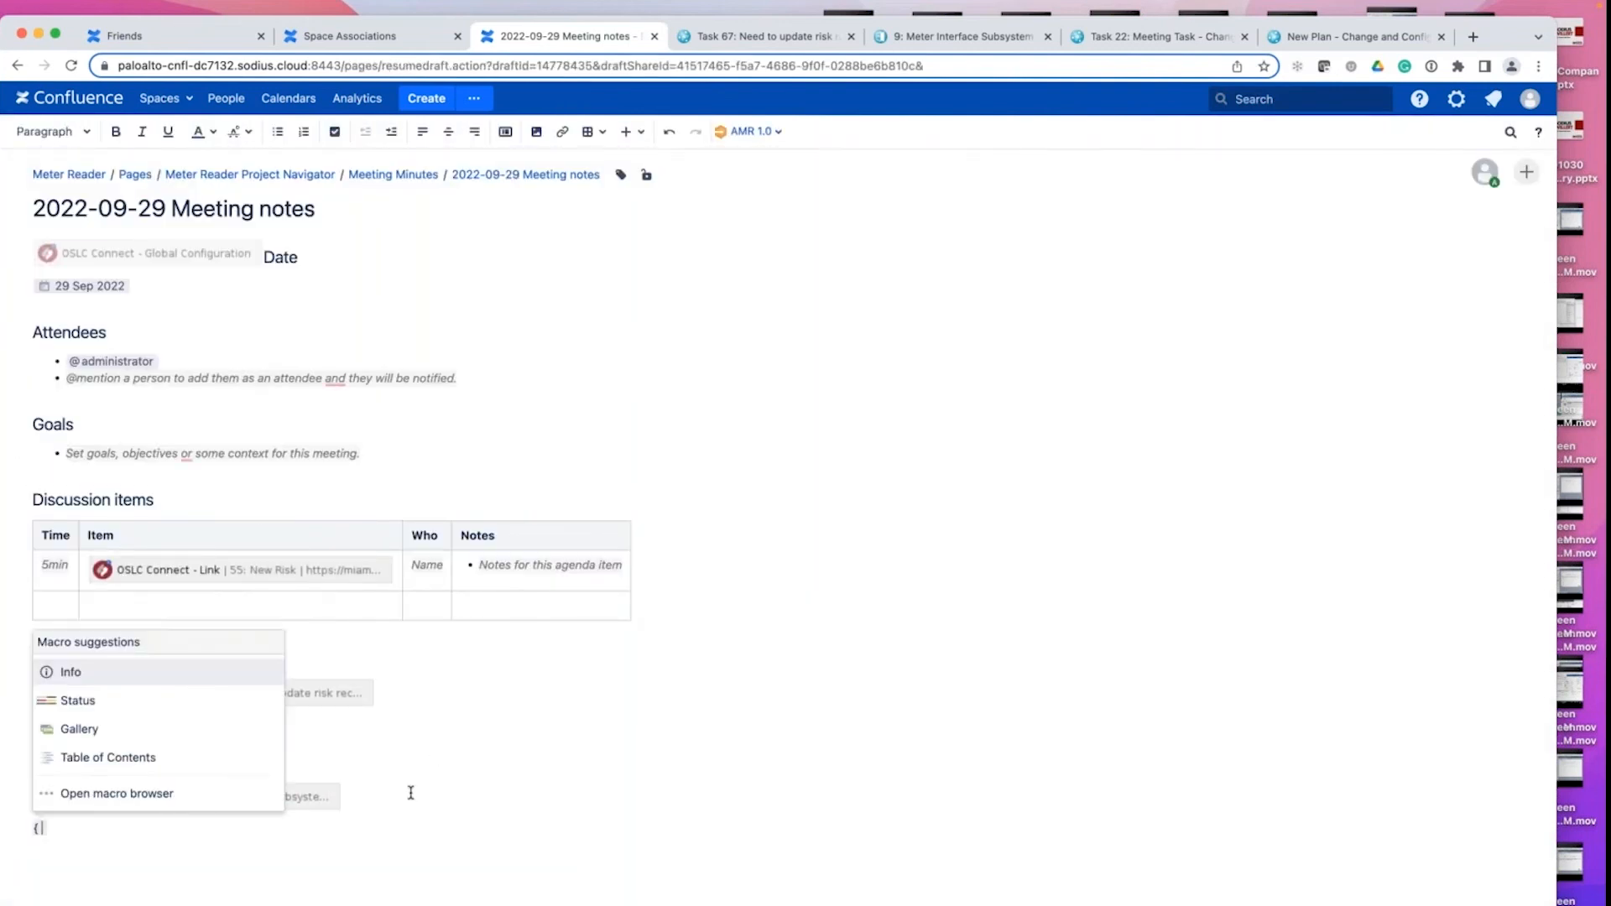
pyautogui.write(' os')
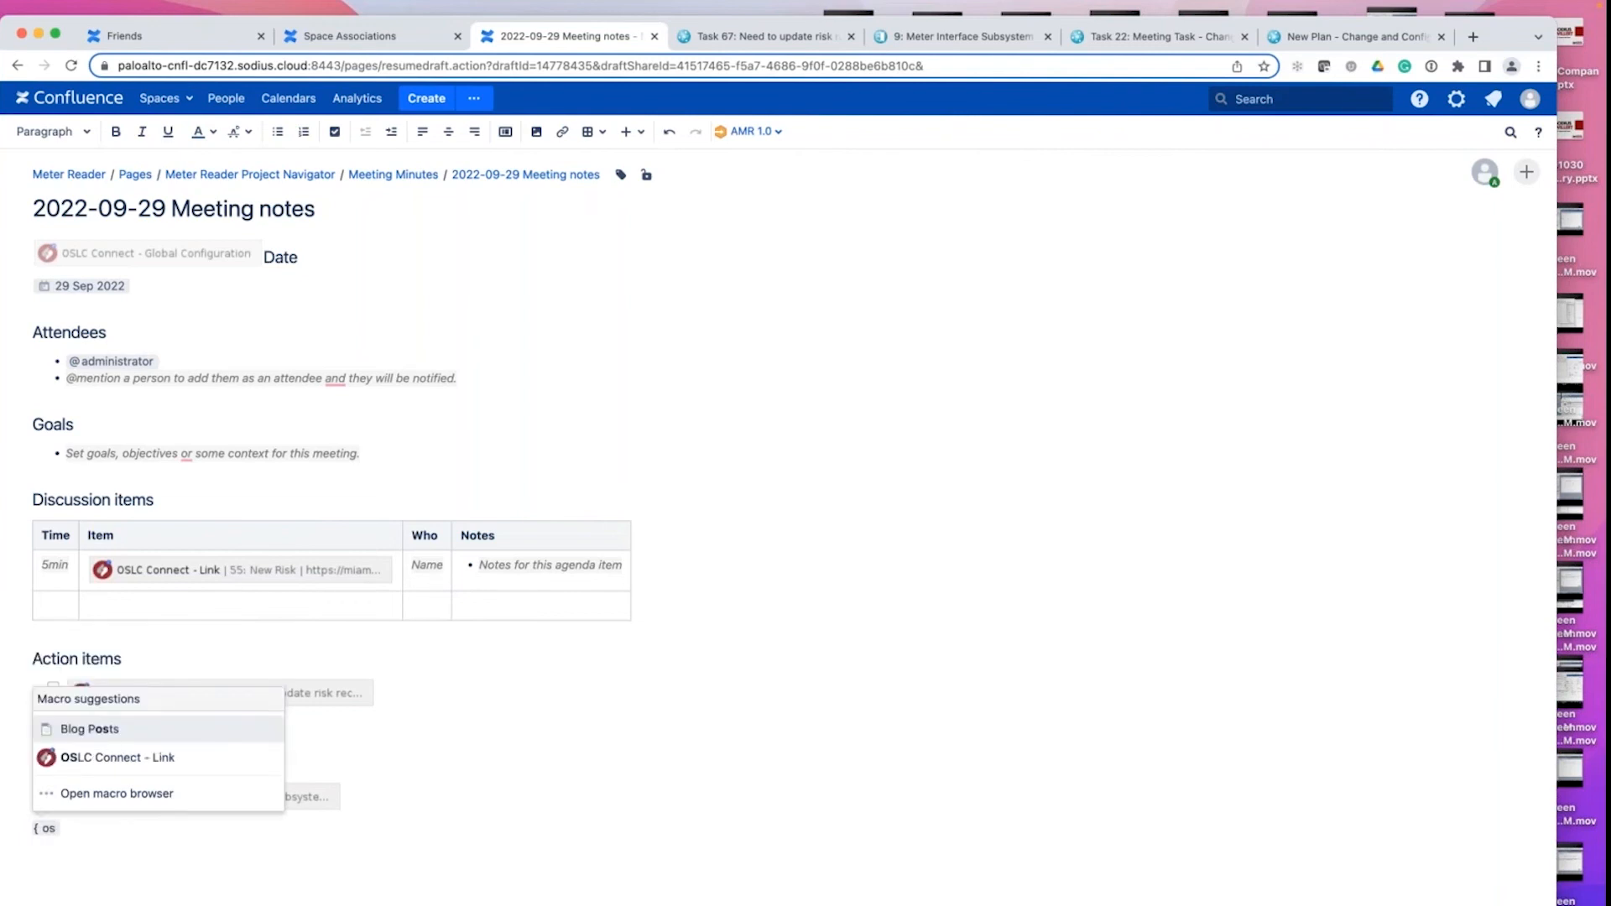
pyautogui.click(223, 764)
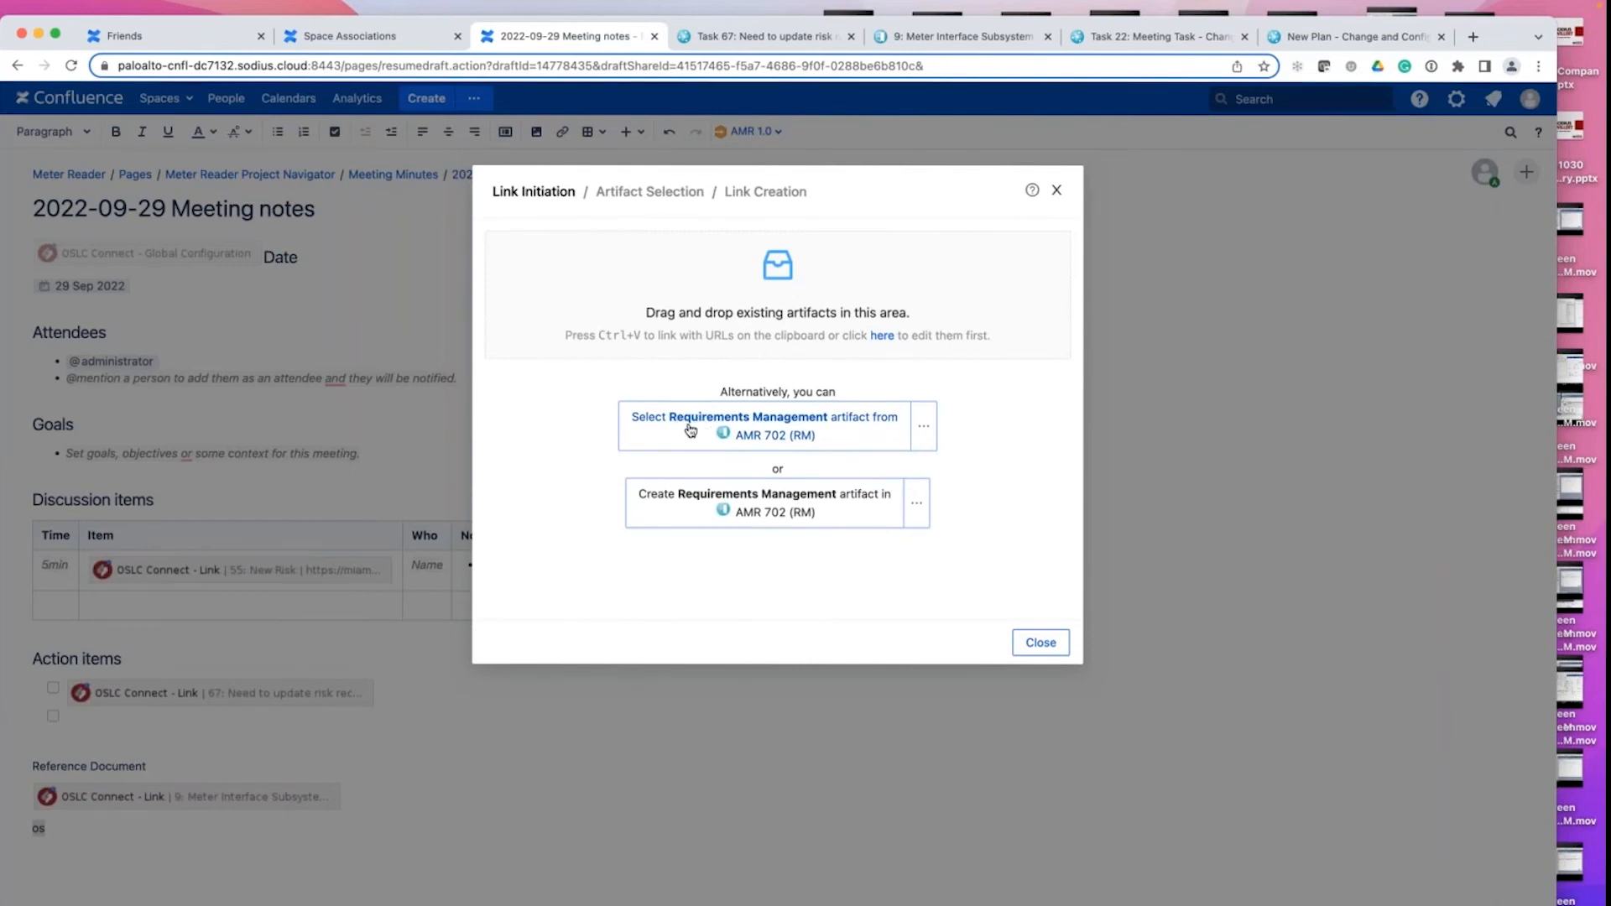
pyautogui.click(765, 426)
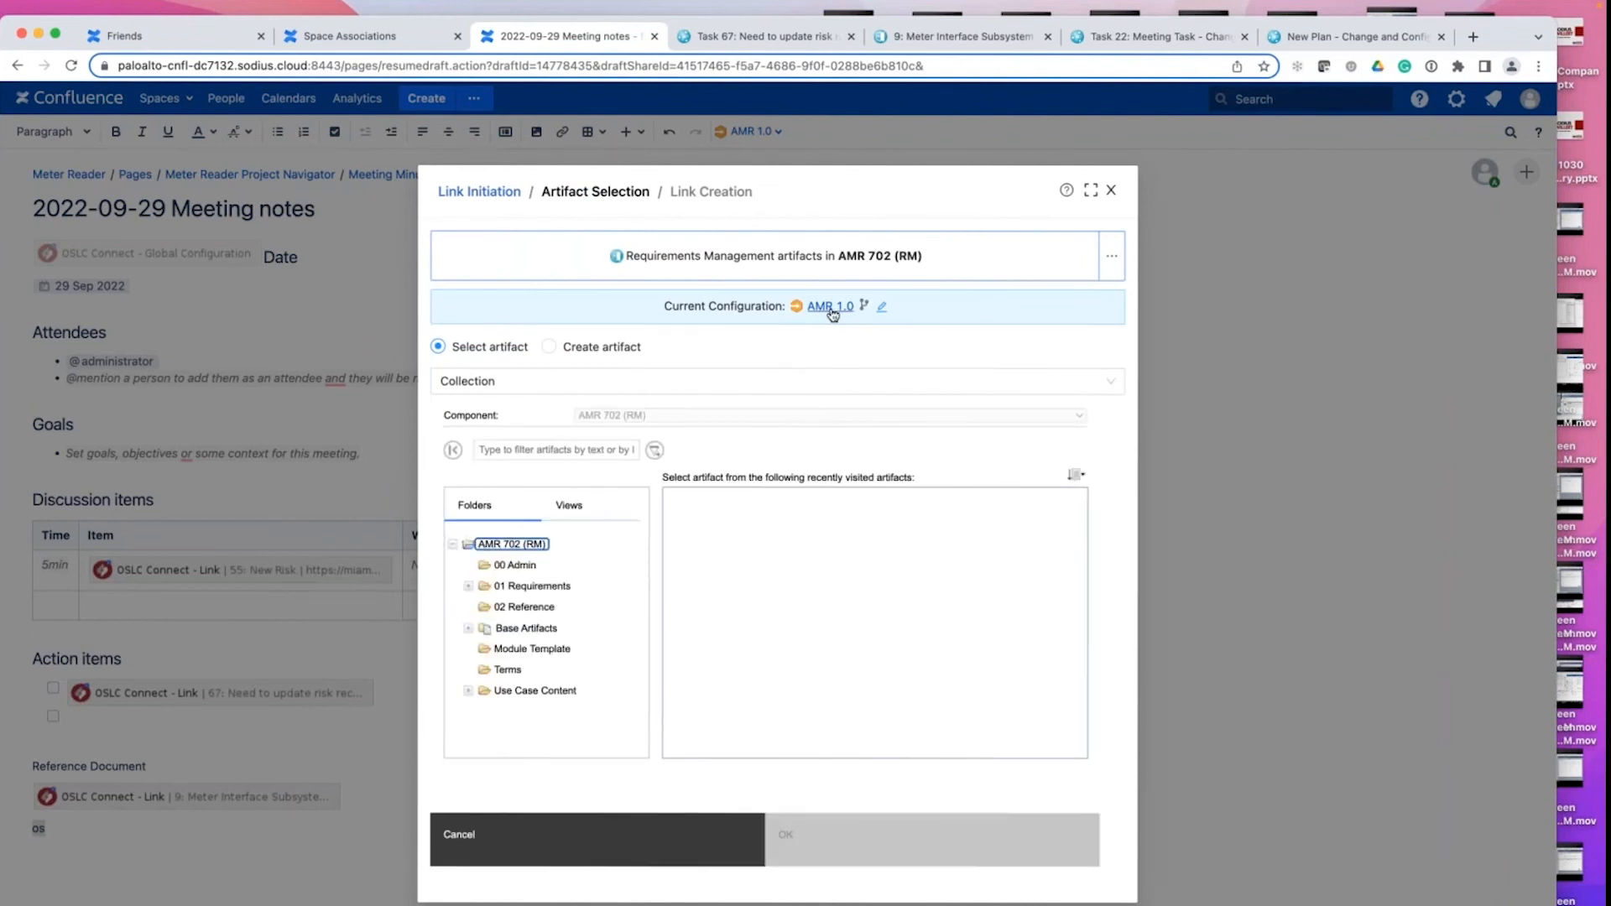
pyautogui.moveTo(832, 314)
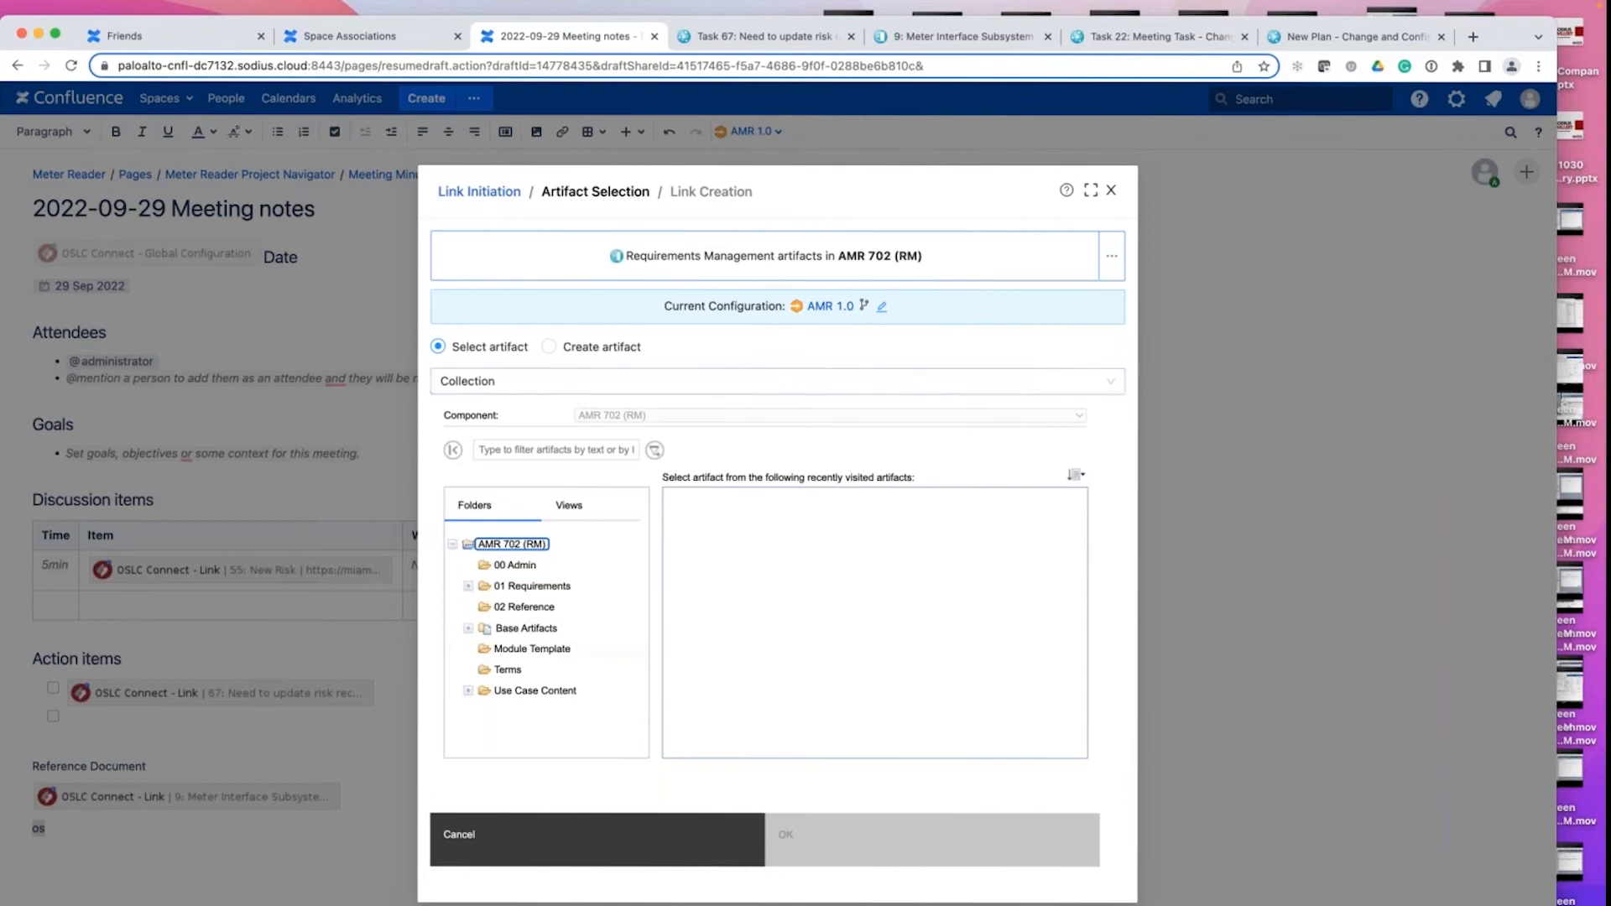
# - Insert links to requirements 285, 120 and 323 from the AMR System Requirements Specification module
pyautogui.click(544, 381)
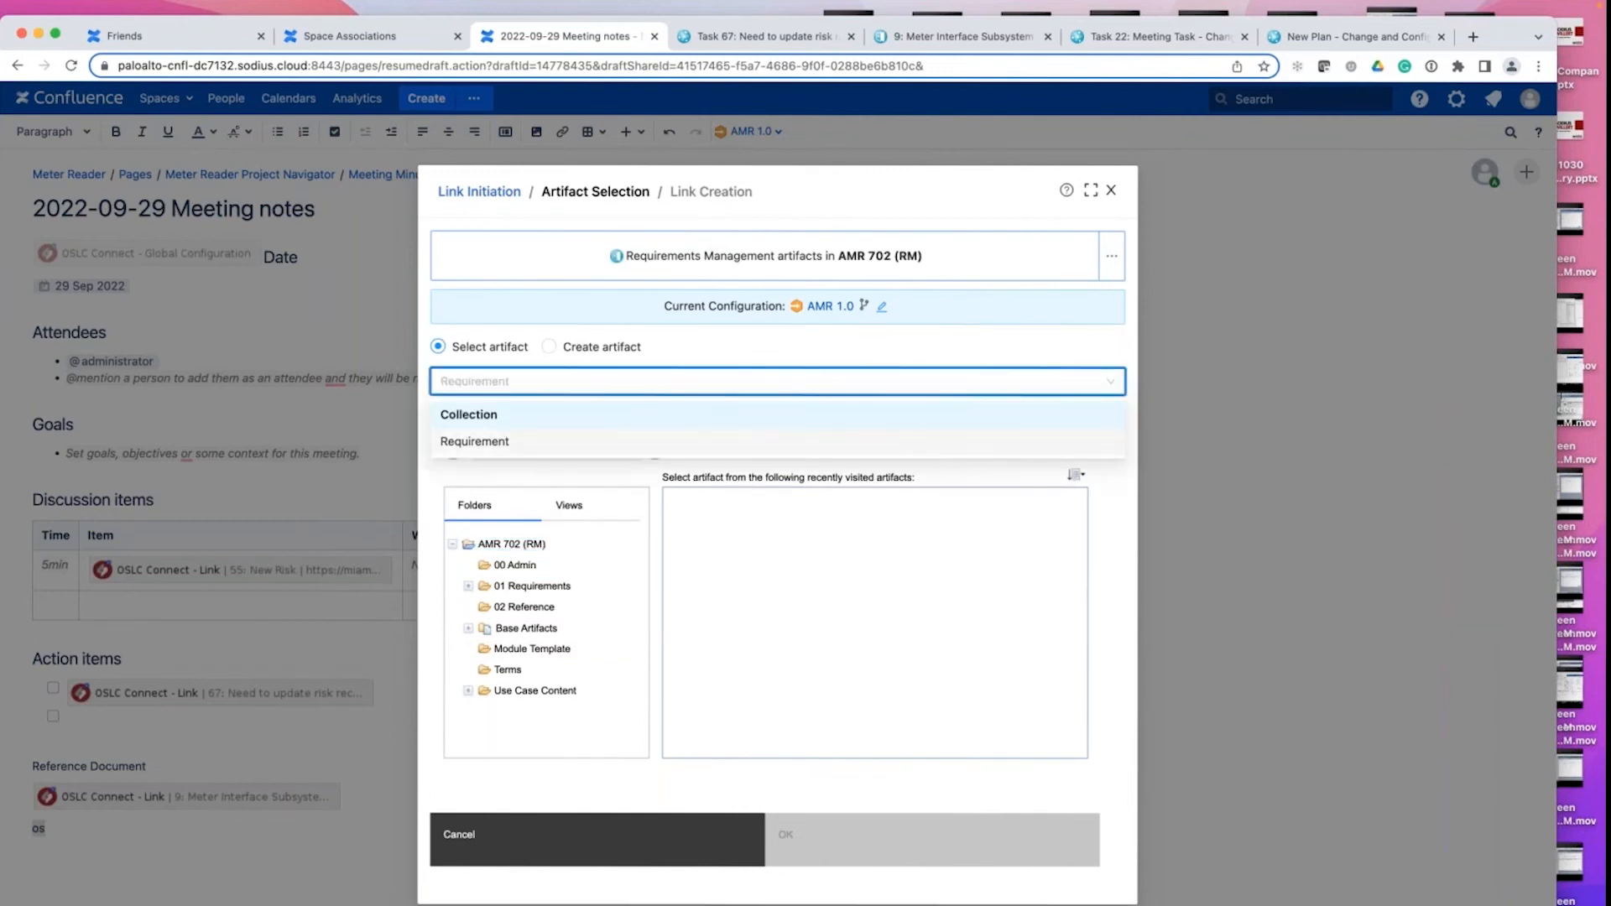
pyautogui.click(525, 441)
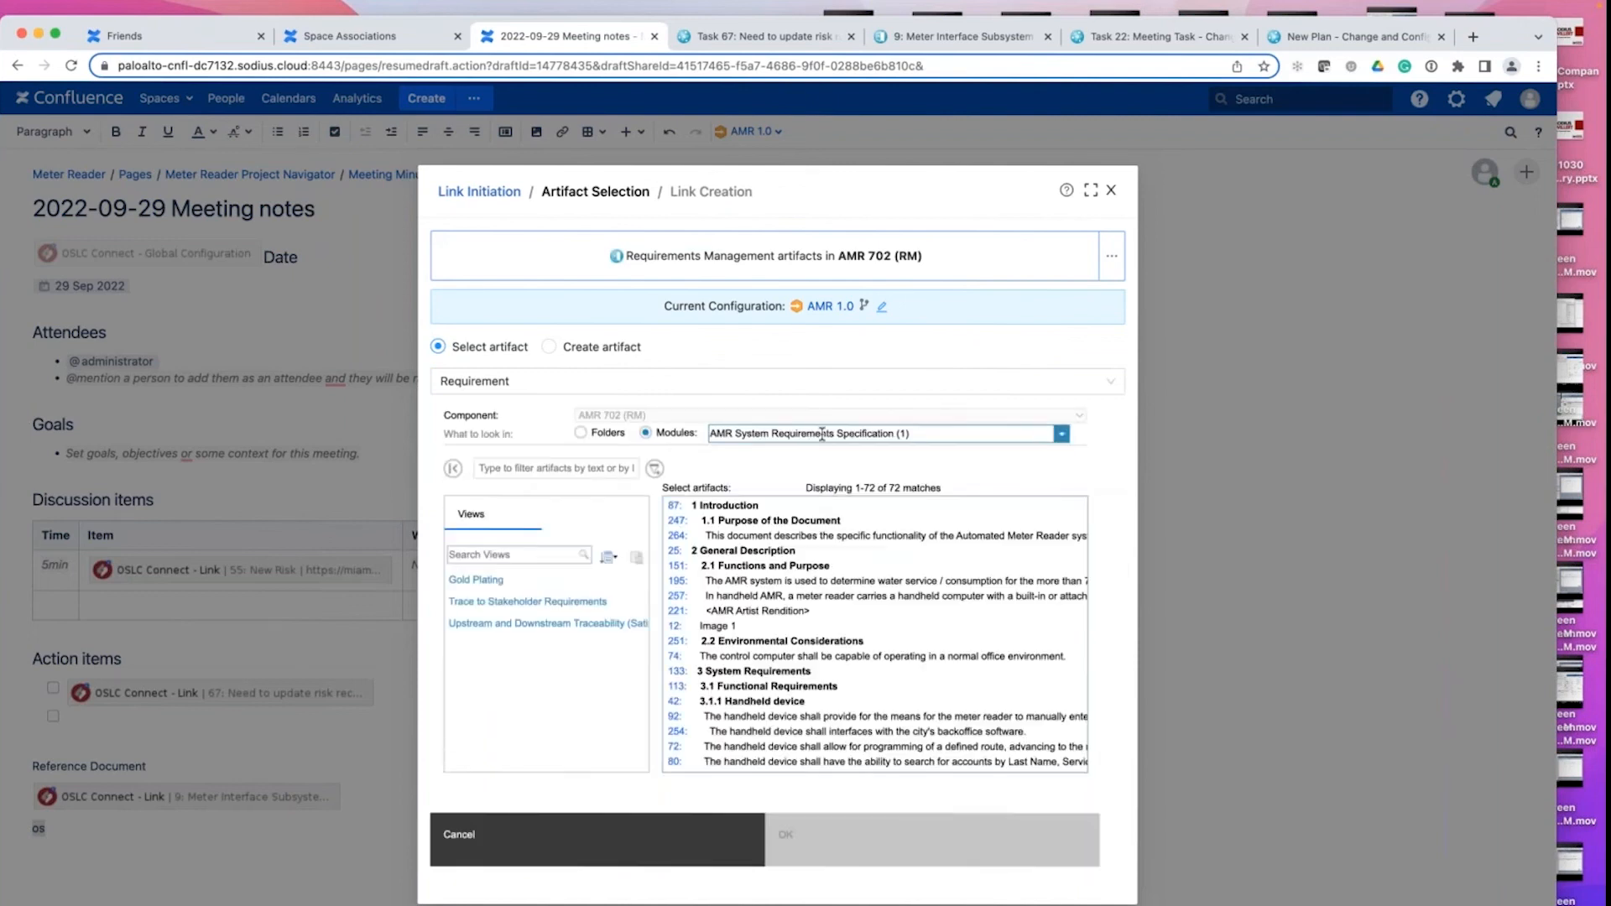
pyautogui.scroll(-5, 978, 694)
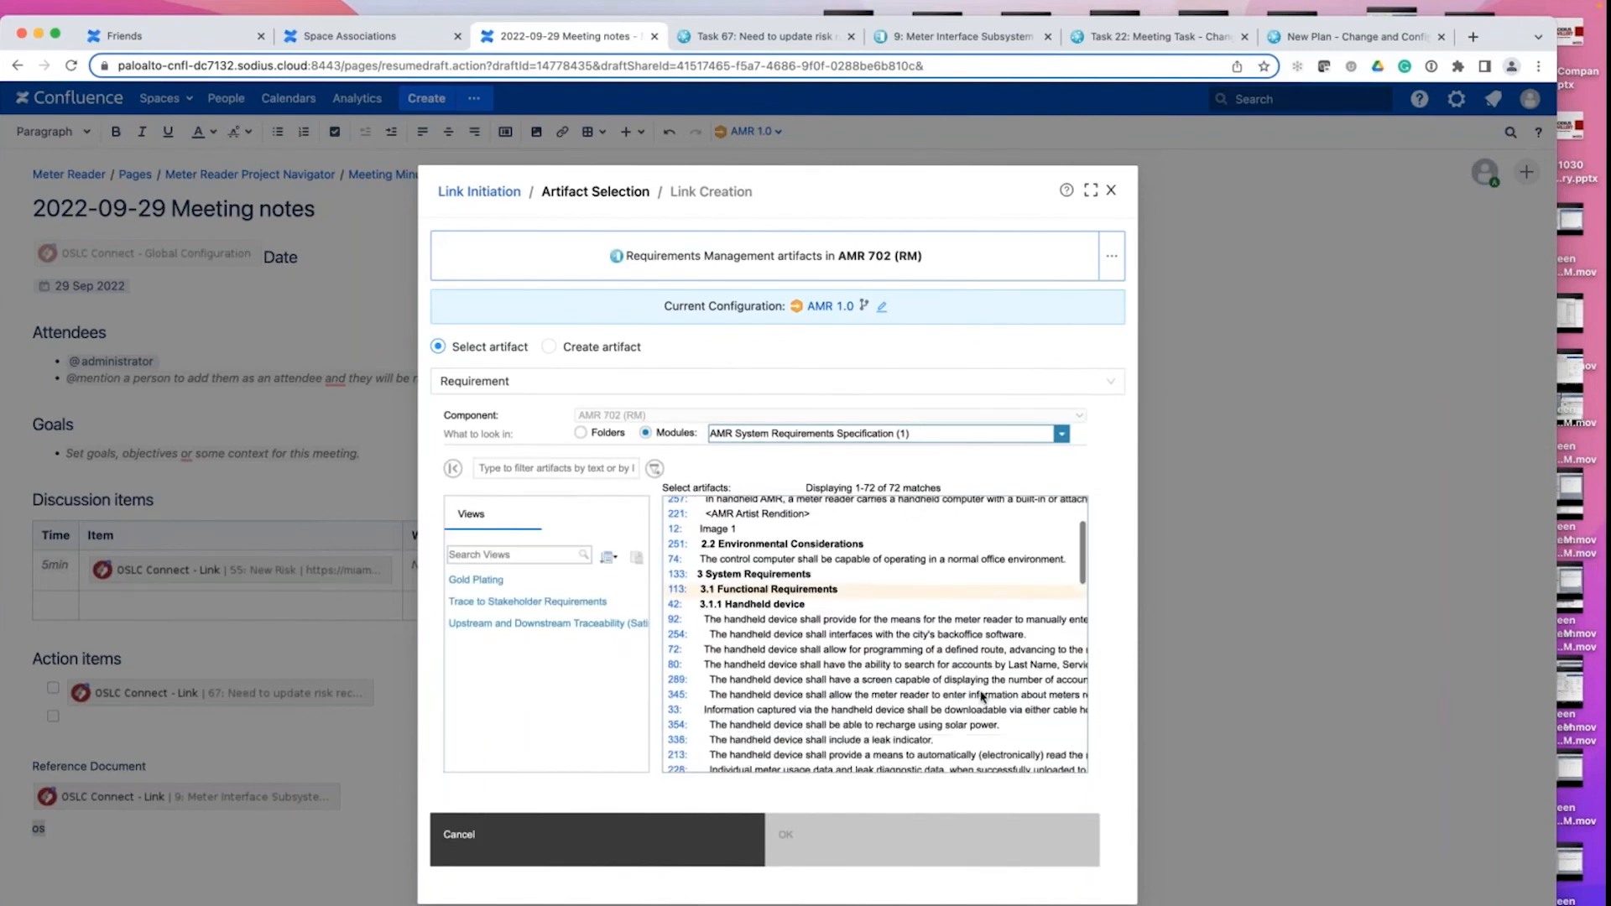
pyautogui.scroll(-5, 917, 688)
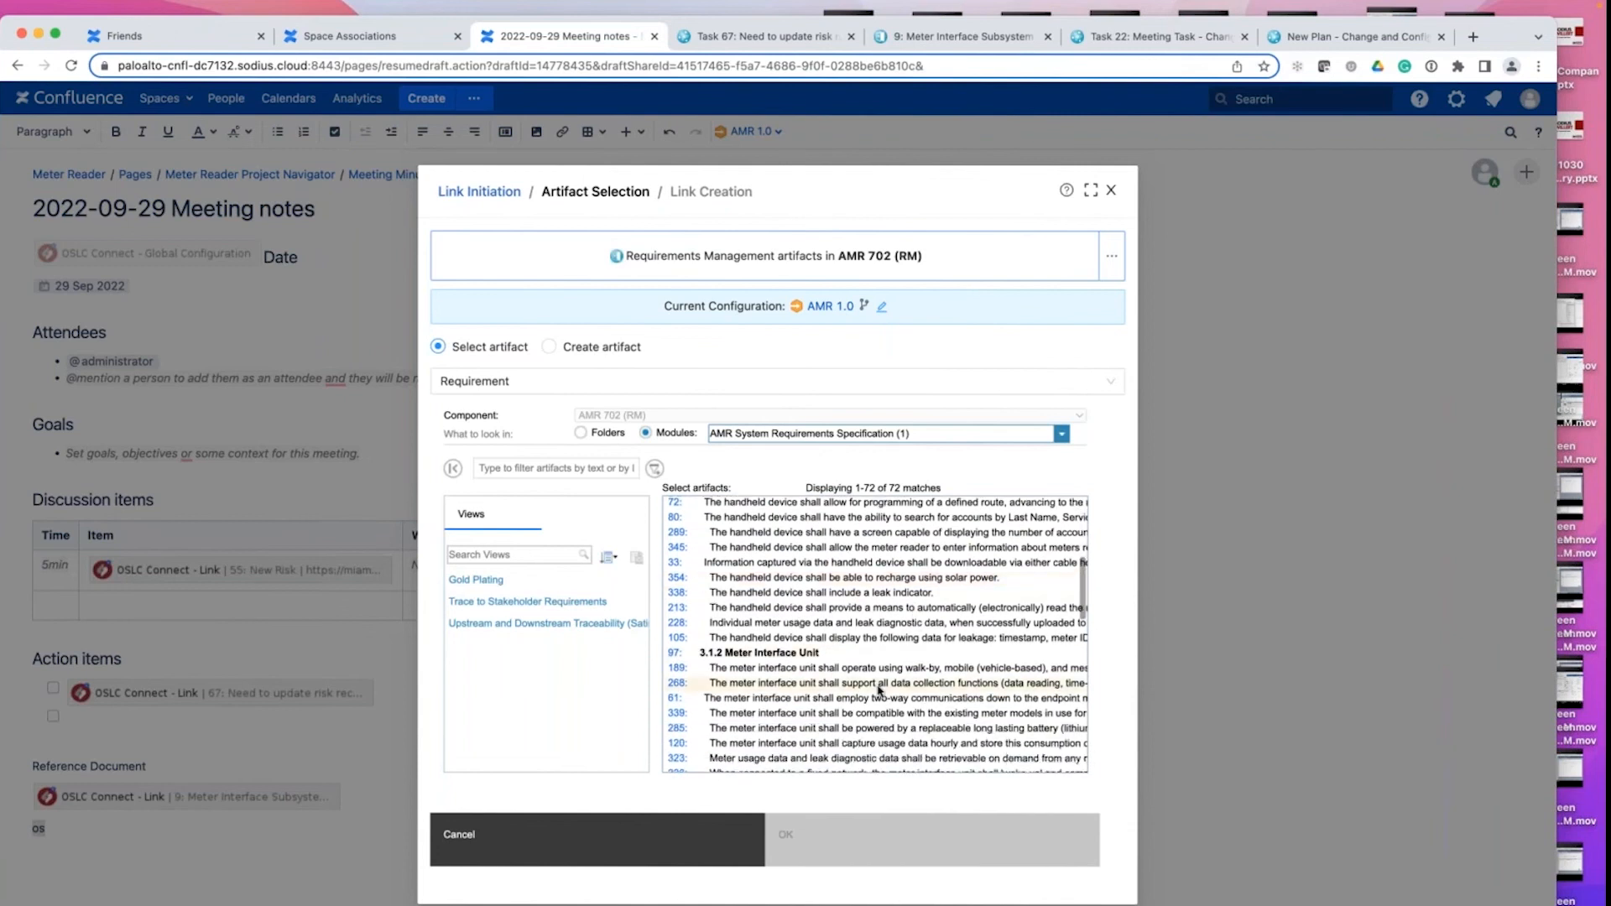
pyautogui.click(856, 643)
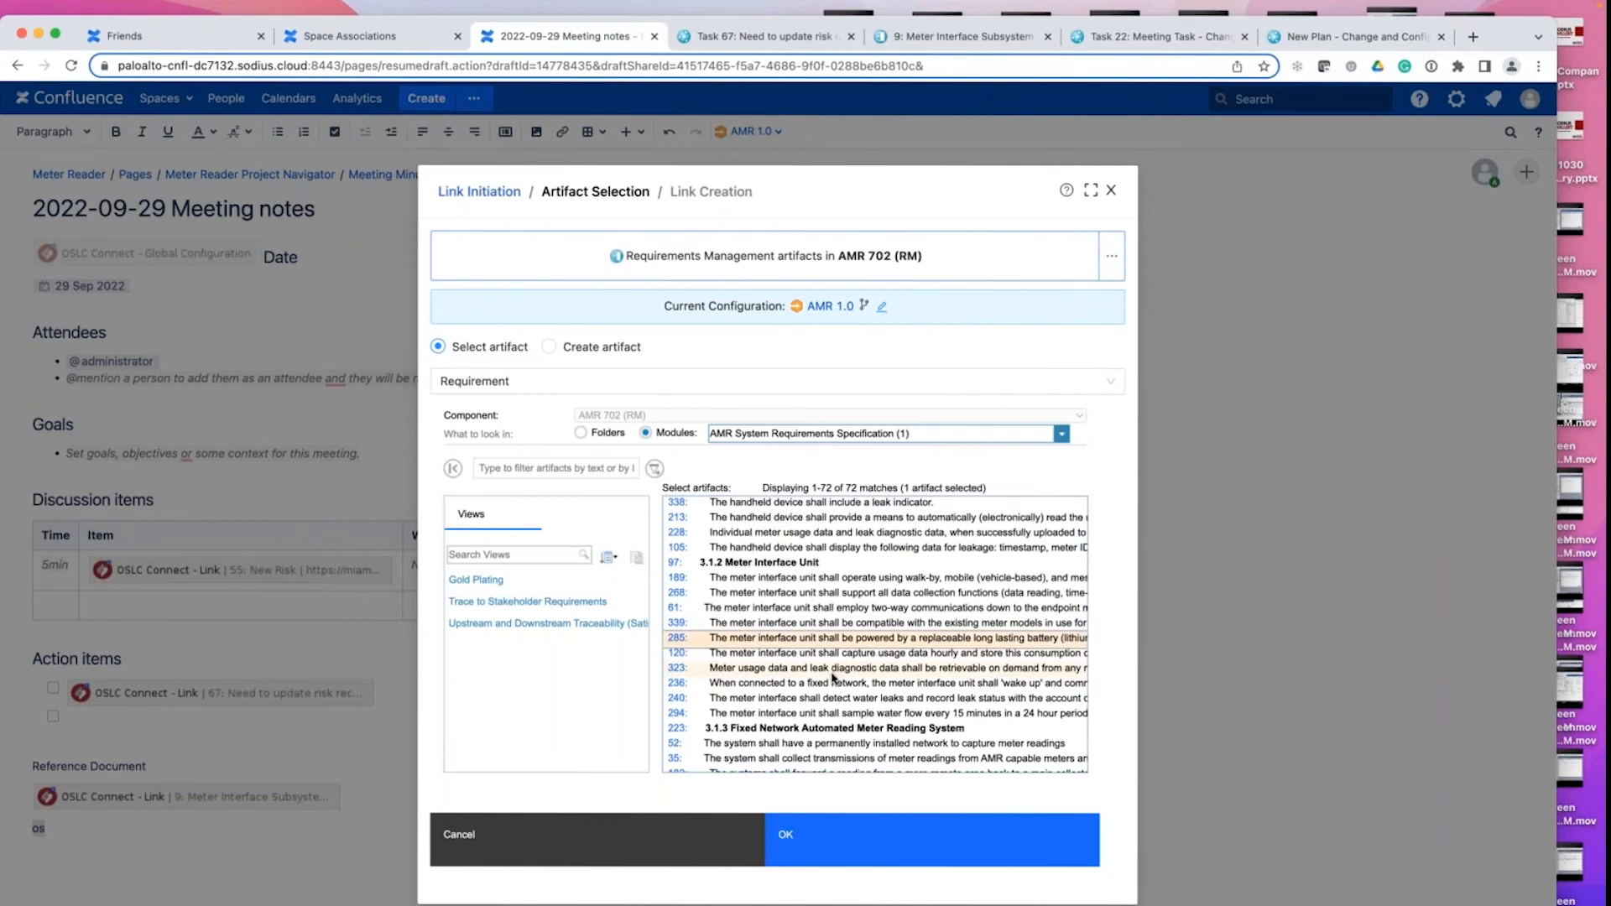
pyautogui.keyDown('shift'); pyautogui.click(833, 672); pyautogui.keyUp('shift')
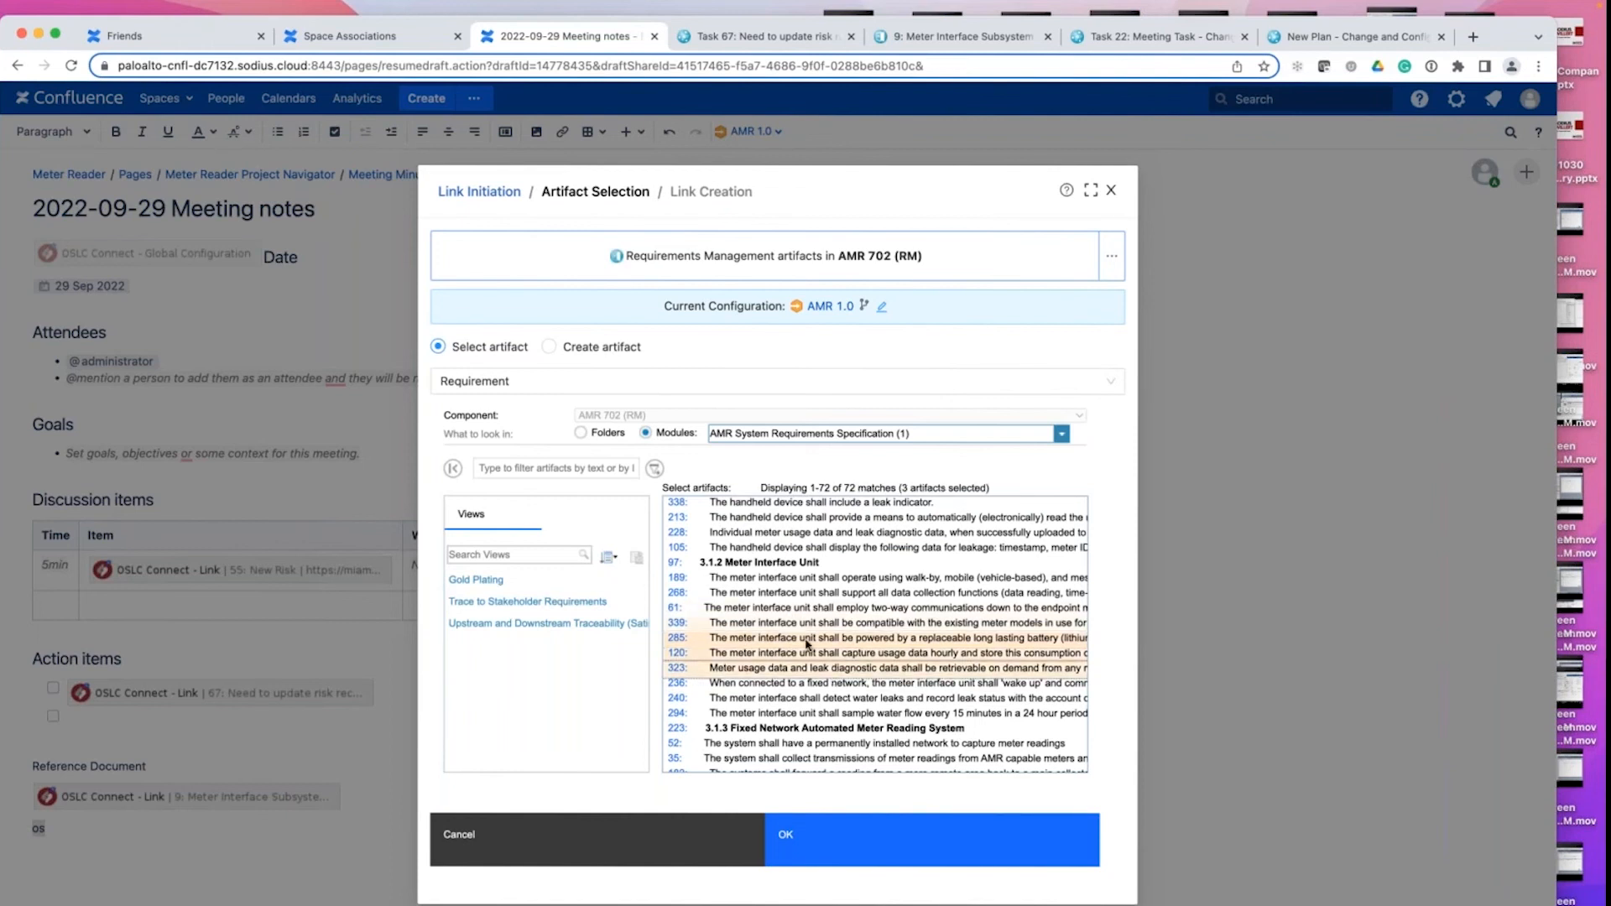
pyautogui.click(871, 845)
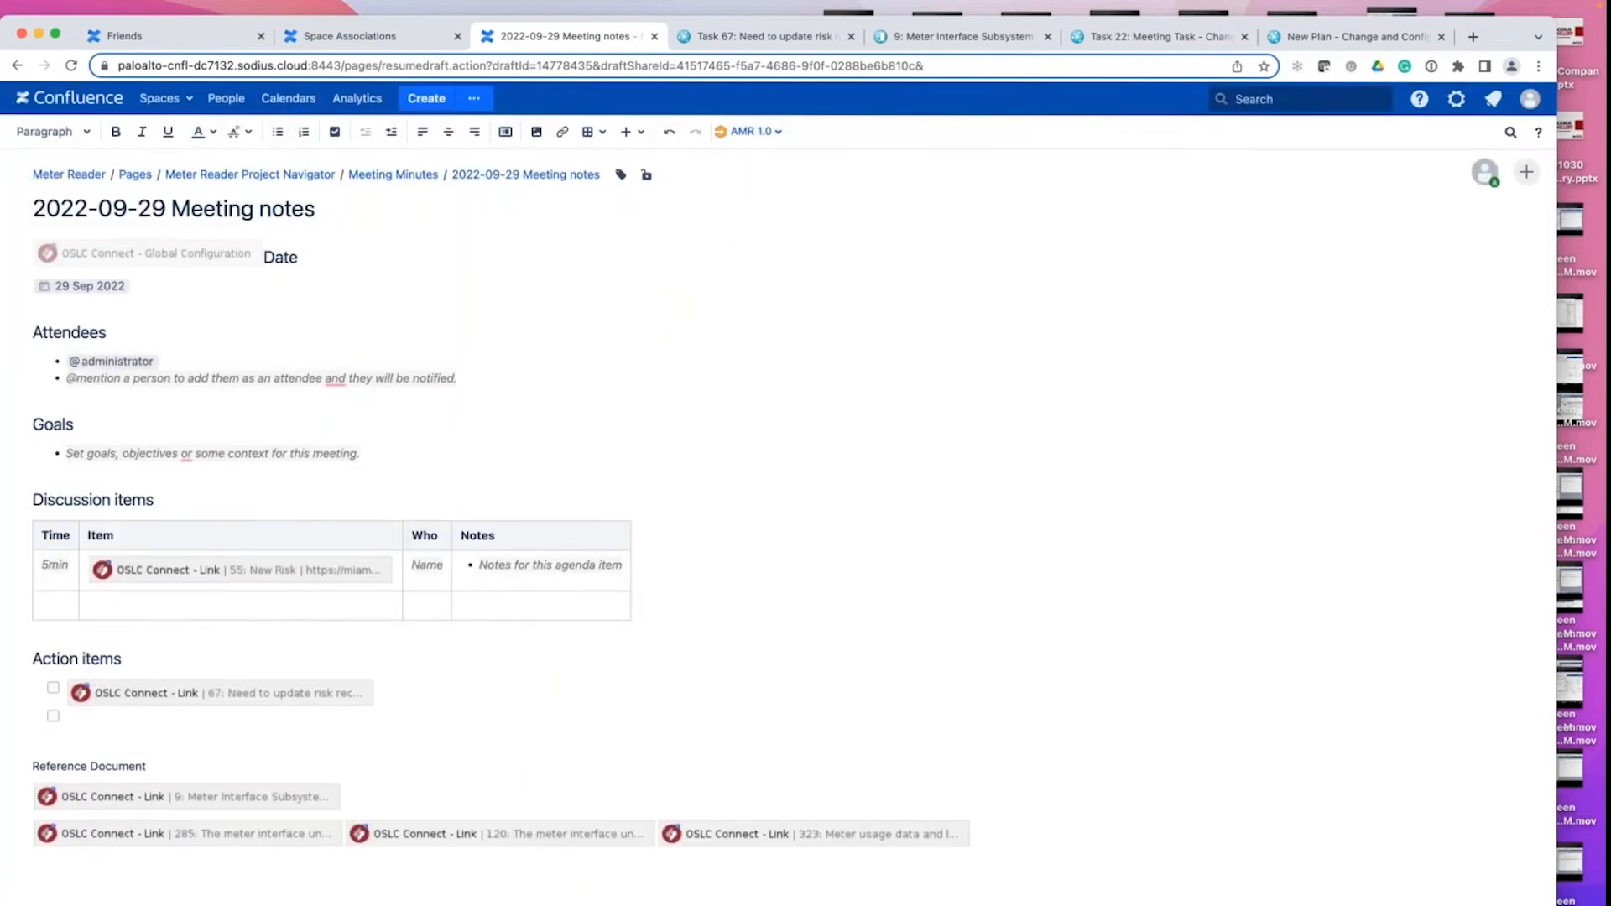
# - Display the requirement 285 link as a small preview using the page's global configuration, publish the notes and check the published links
pyautogui.click(279, 836)
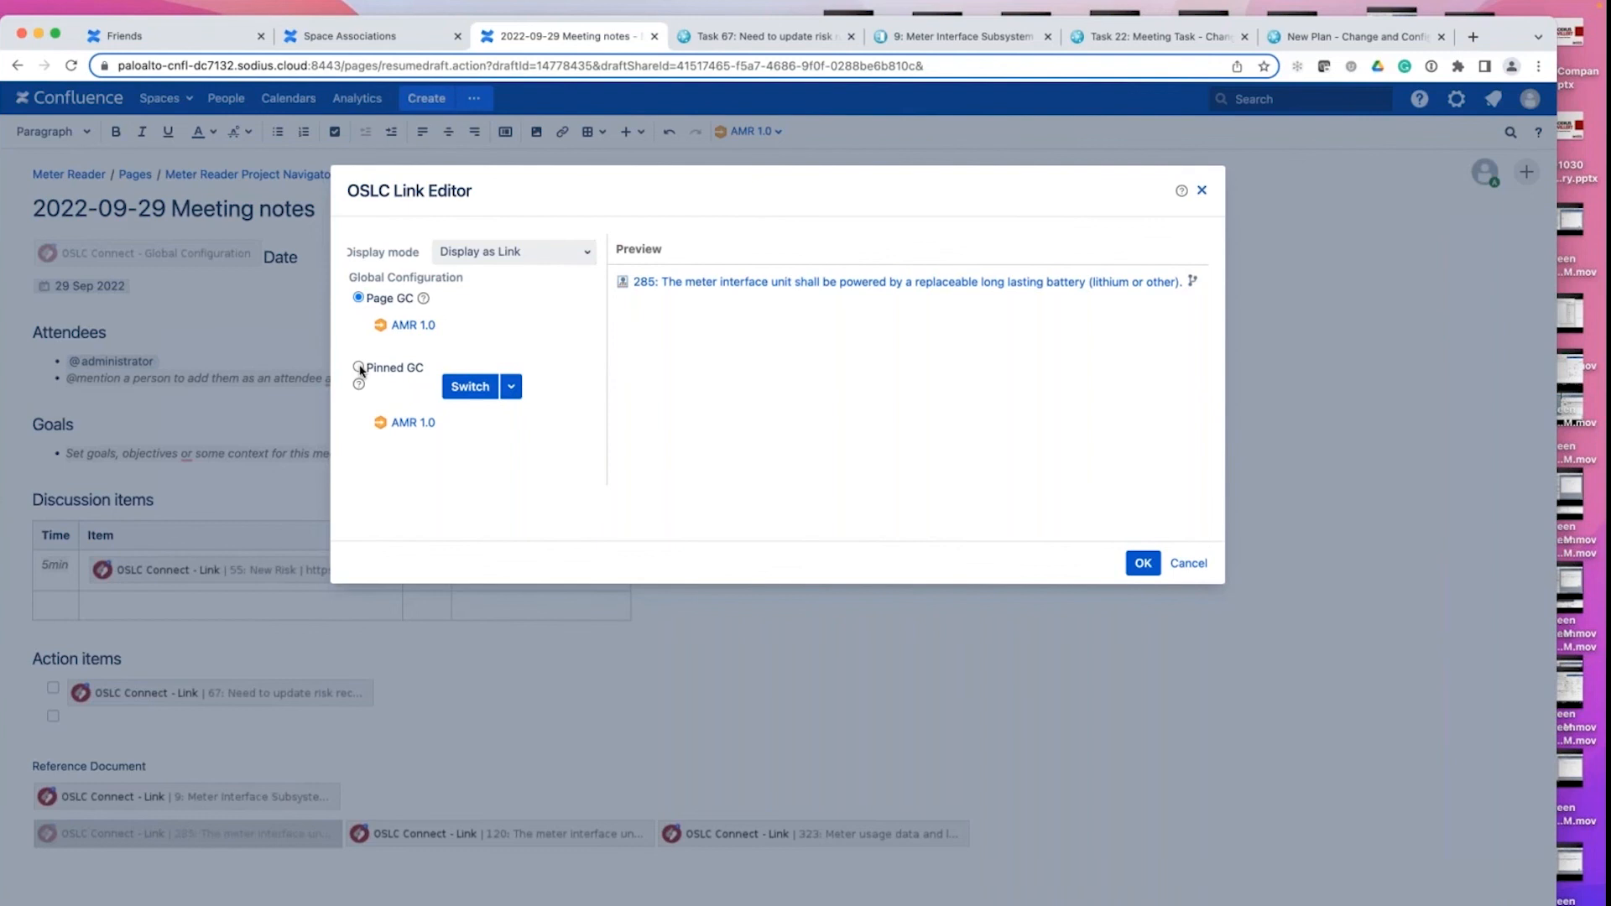
pyautogui.click(359, 298)
pyautogui.click(544, 252)
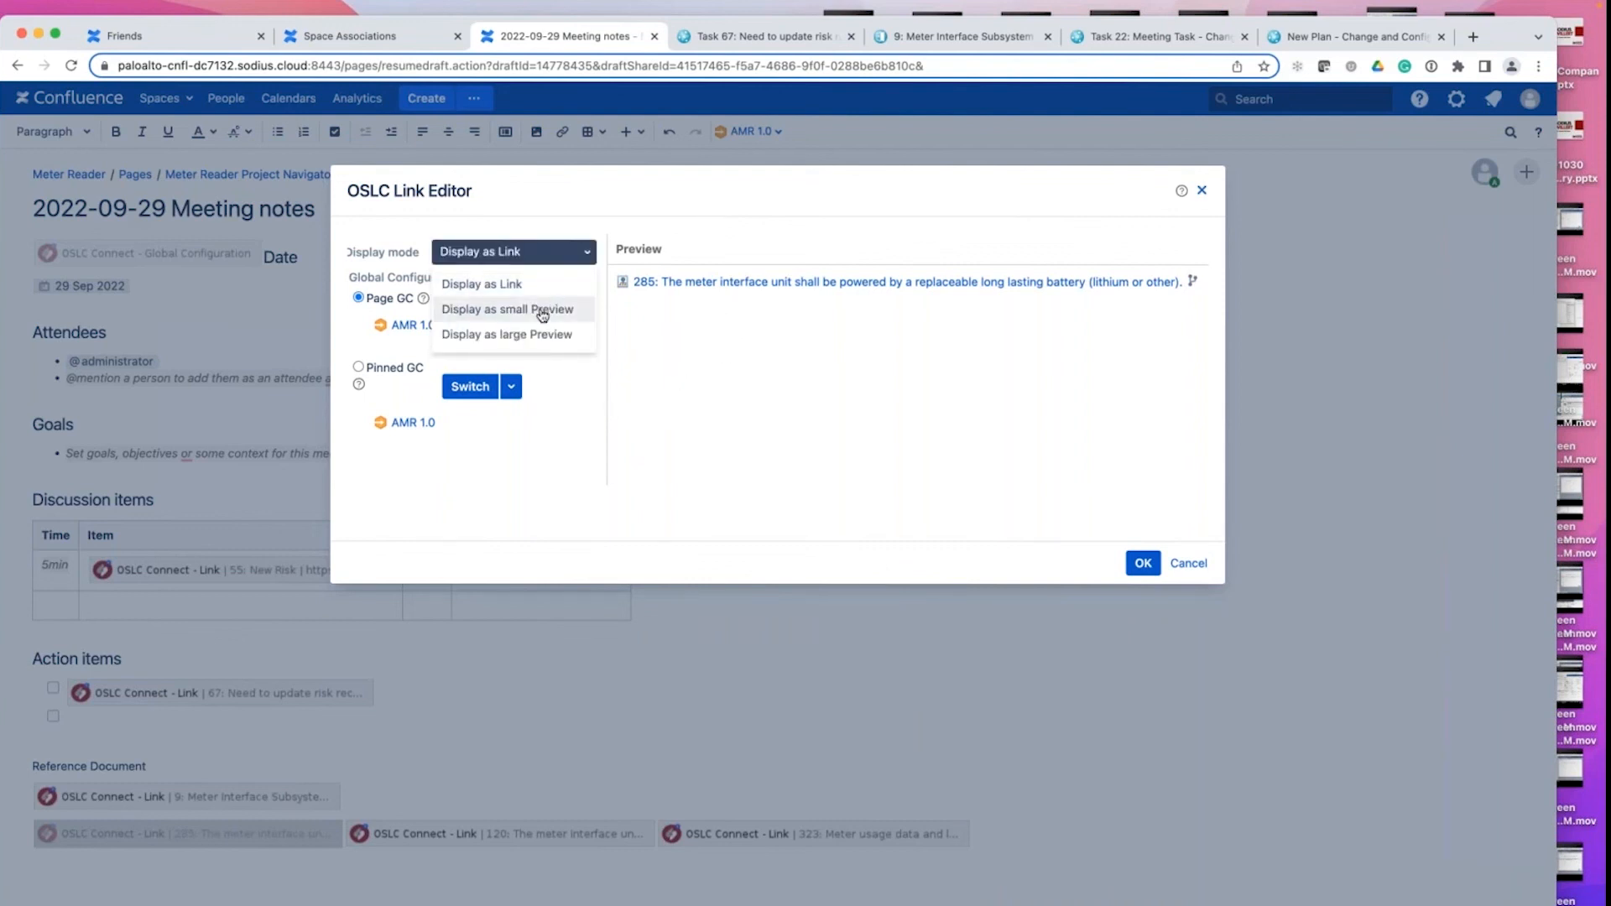
pyautogui.click(543, 310)
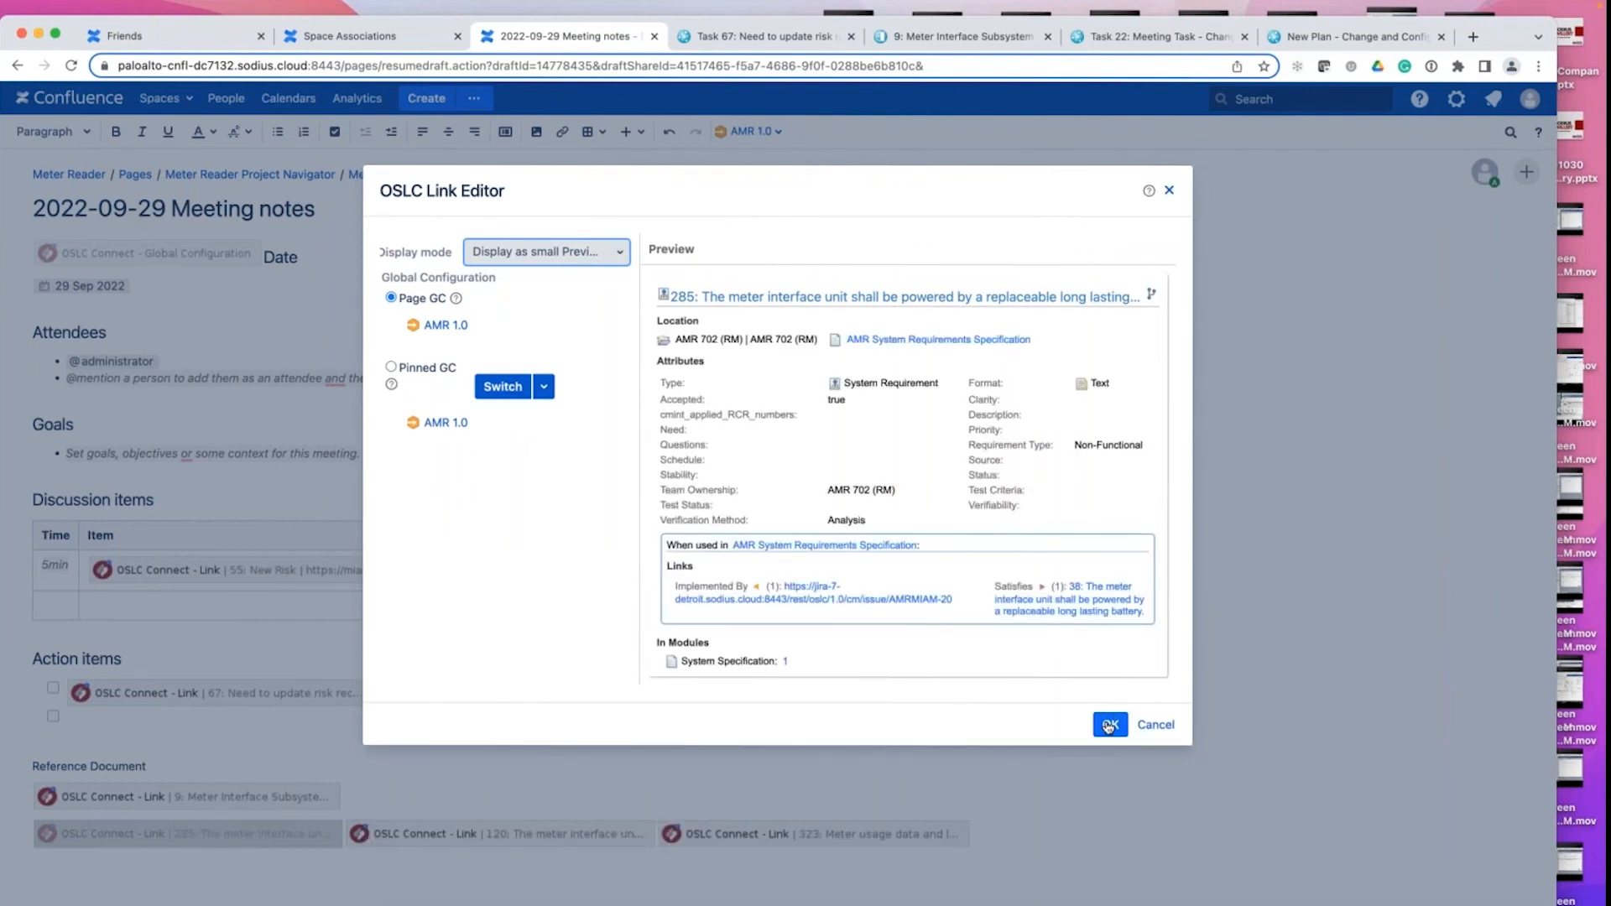
pyautogui.click(1109, 727)
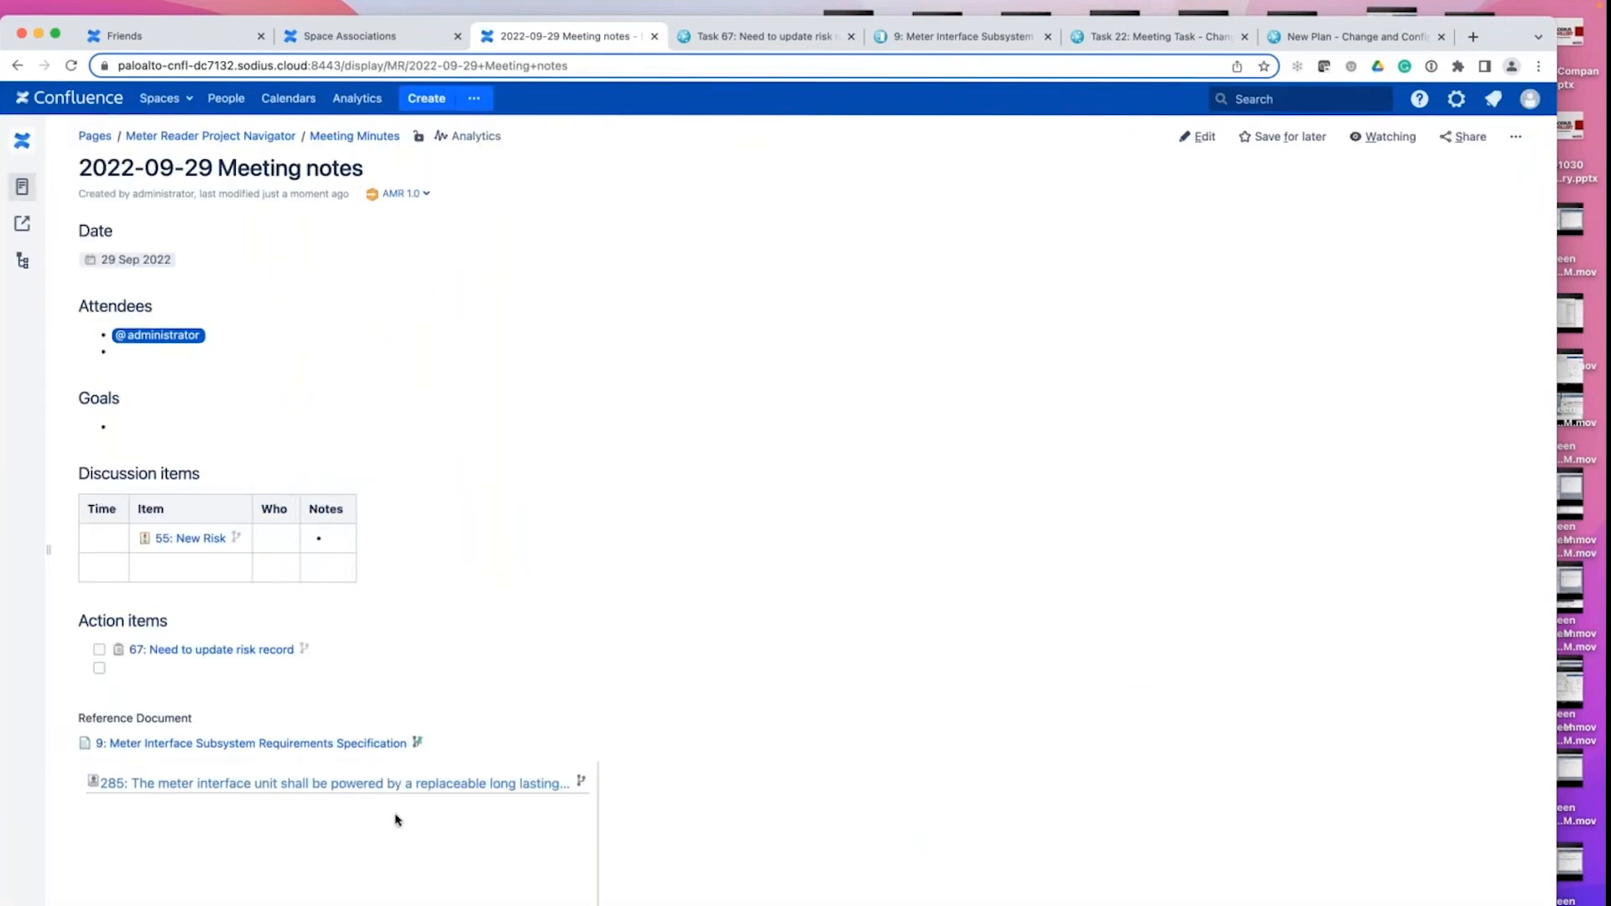
pyautogui.scroll(-5, 397, 820)
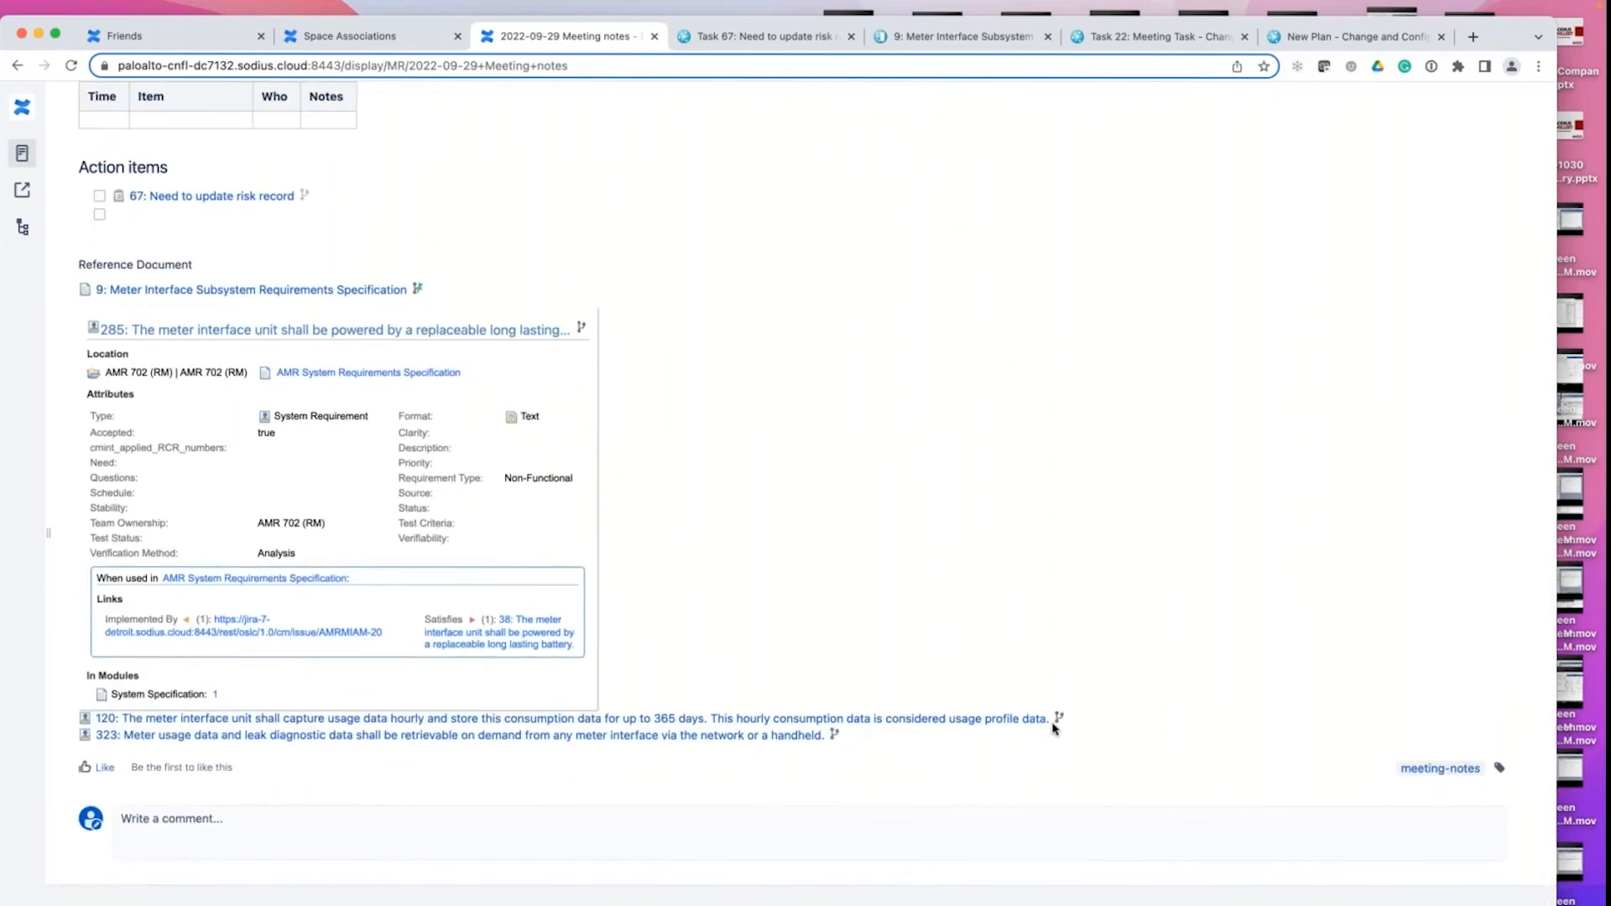
pyautogui.moveTo(1059, 718)
pyautogui.scroll(5, 1058, 710)
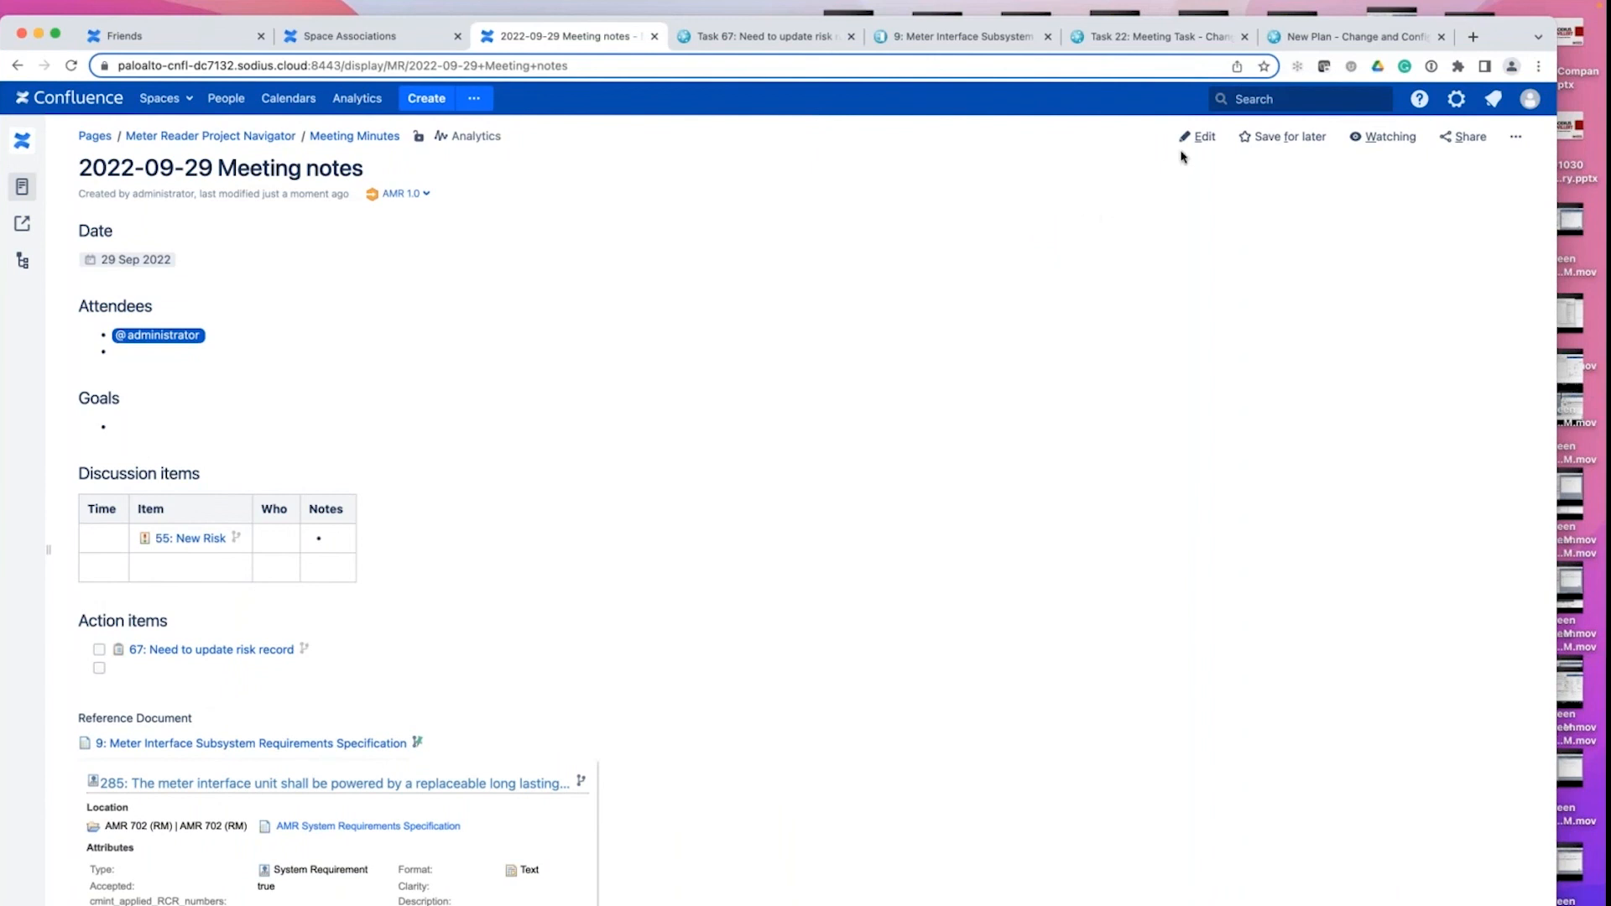
# - Edit the meeting notes, change the page's saved global configuration to the recently used AMR 2.0, and publish
pyautogui.click(1209, 140)
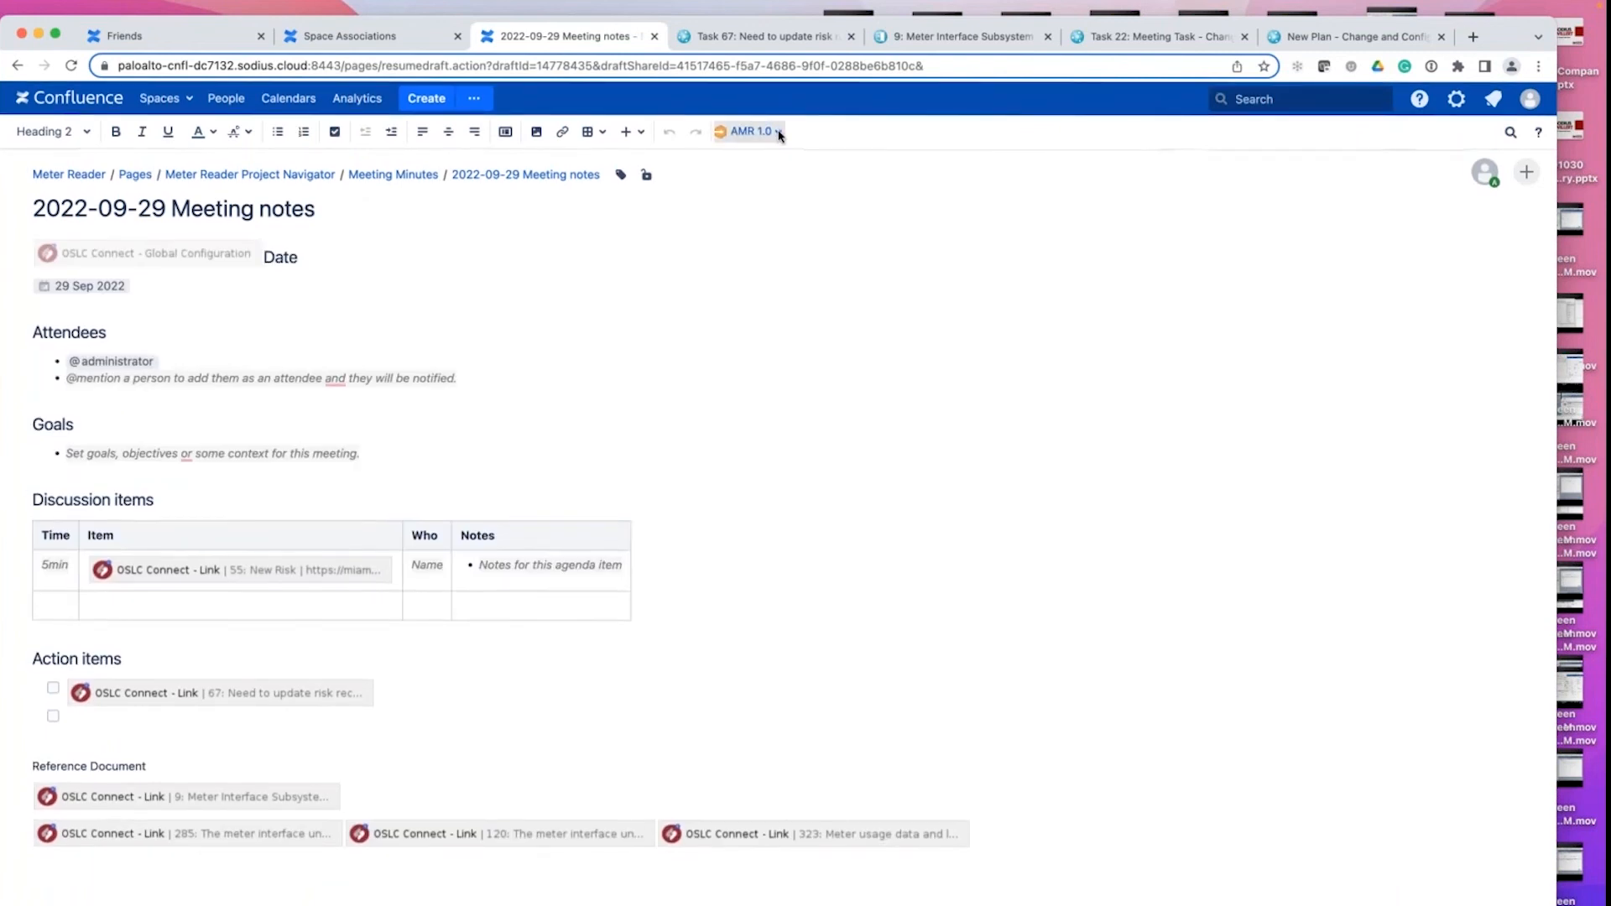
pyautogui.click(775, 131)
pyautogui.click(730, 175)
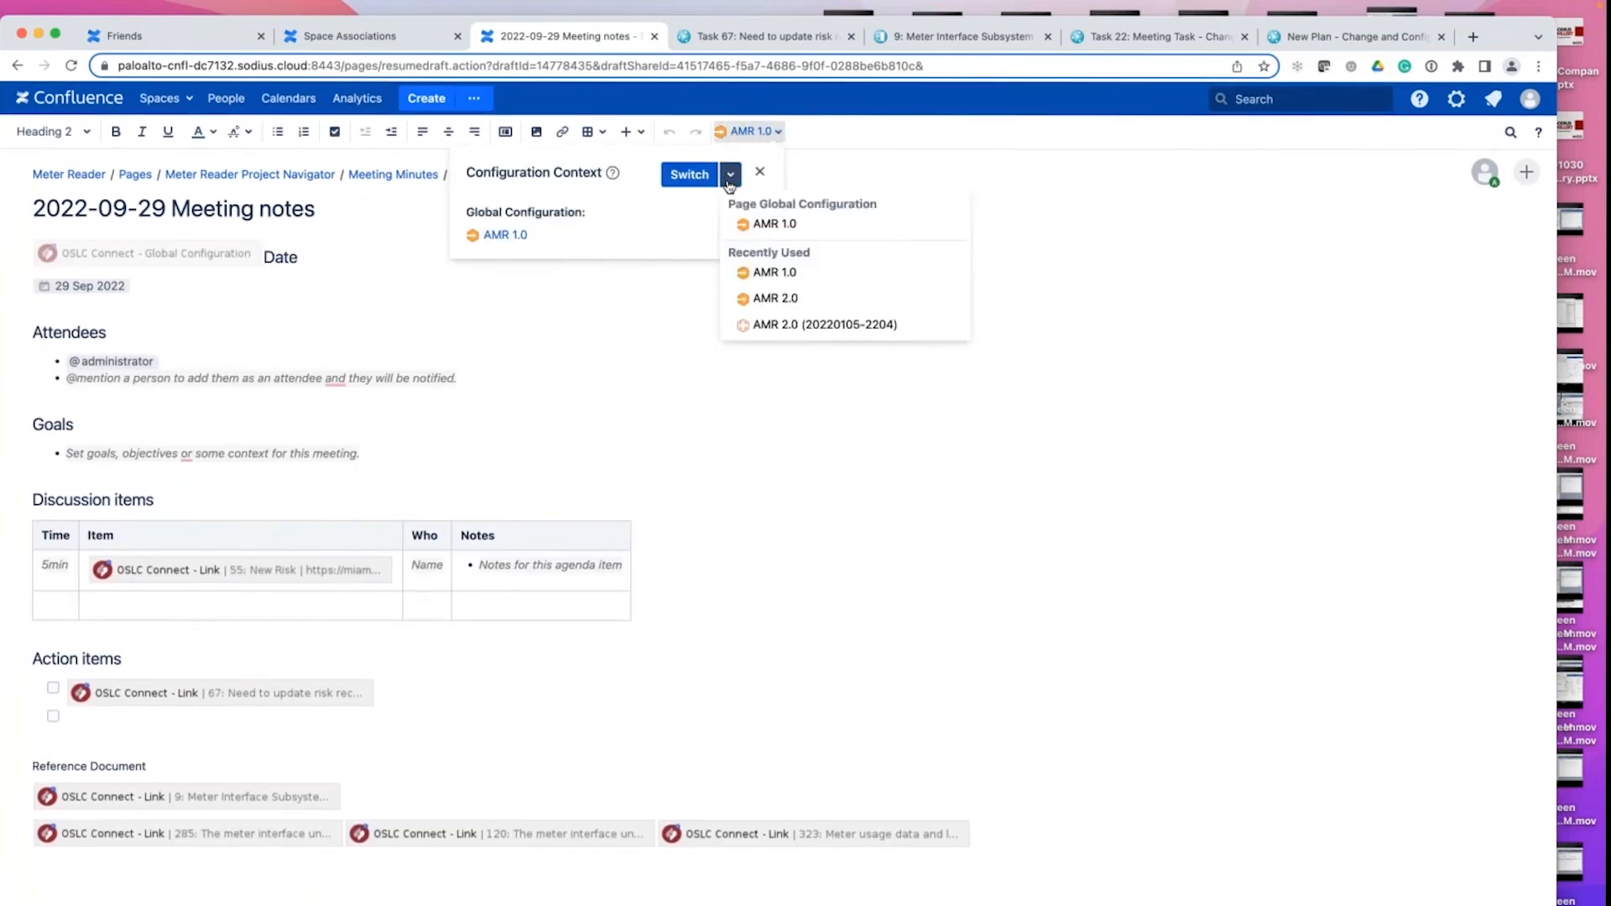
pyautogui.click(776, 298)
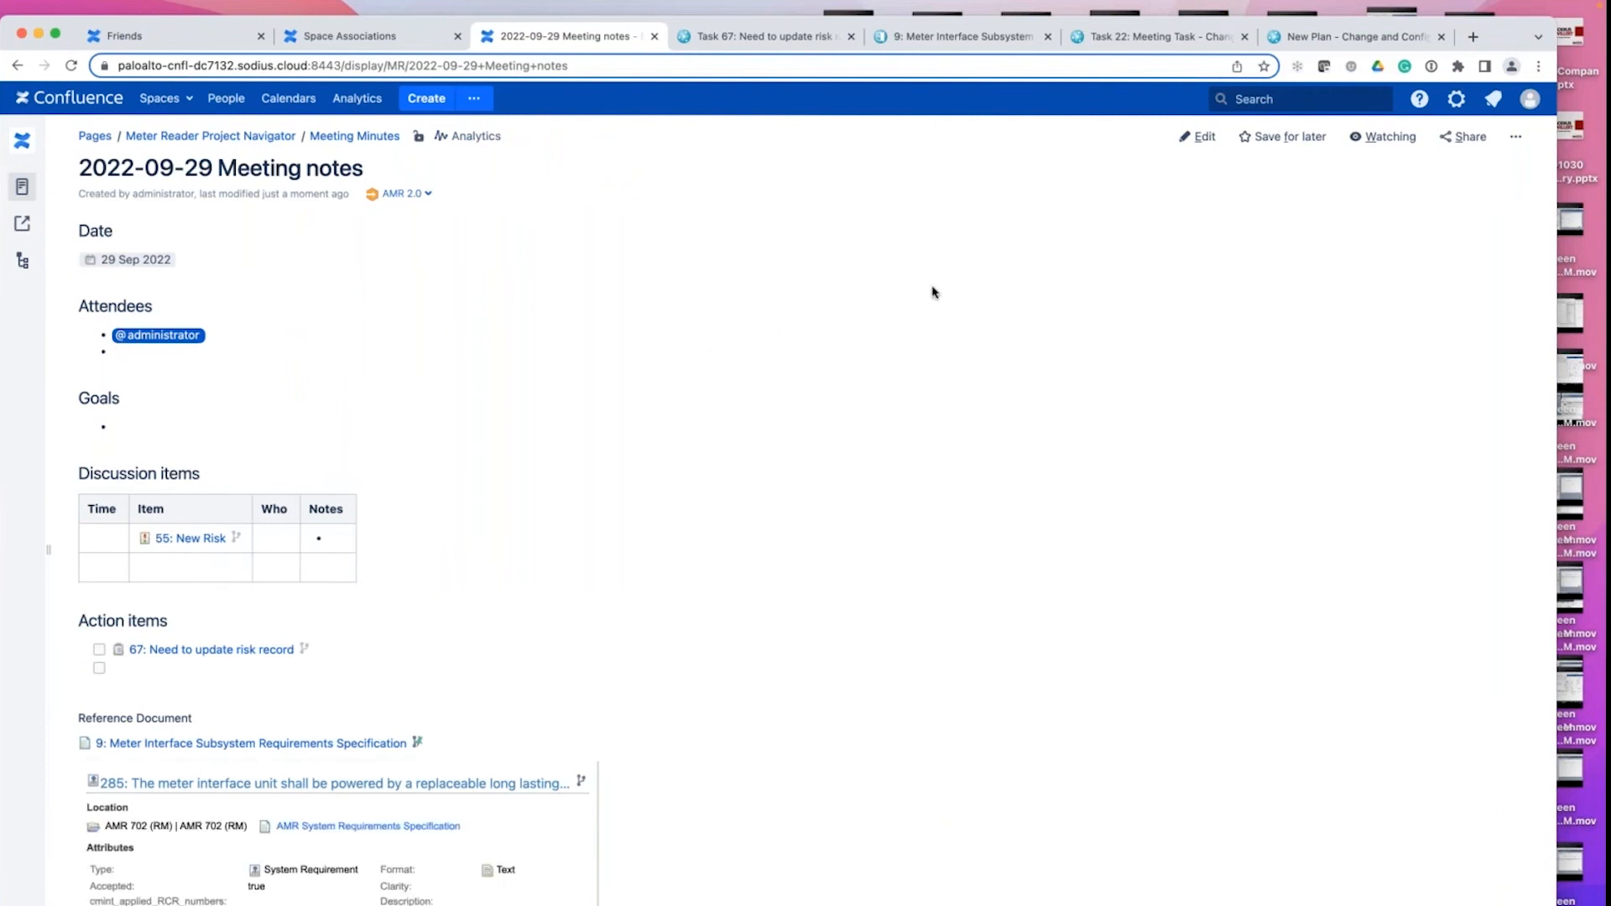
# - Open the page history of the meeting notes and view version 4 with its global configuration and available page actions
pyautogui.moveTo(1491, 46); pyautogui.dragTo(1443, 48)
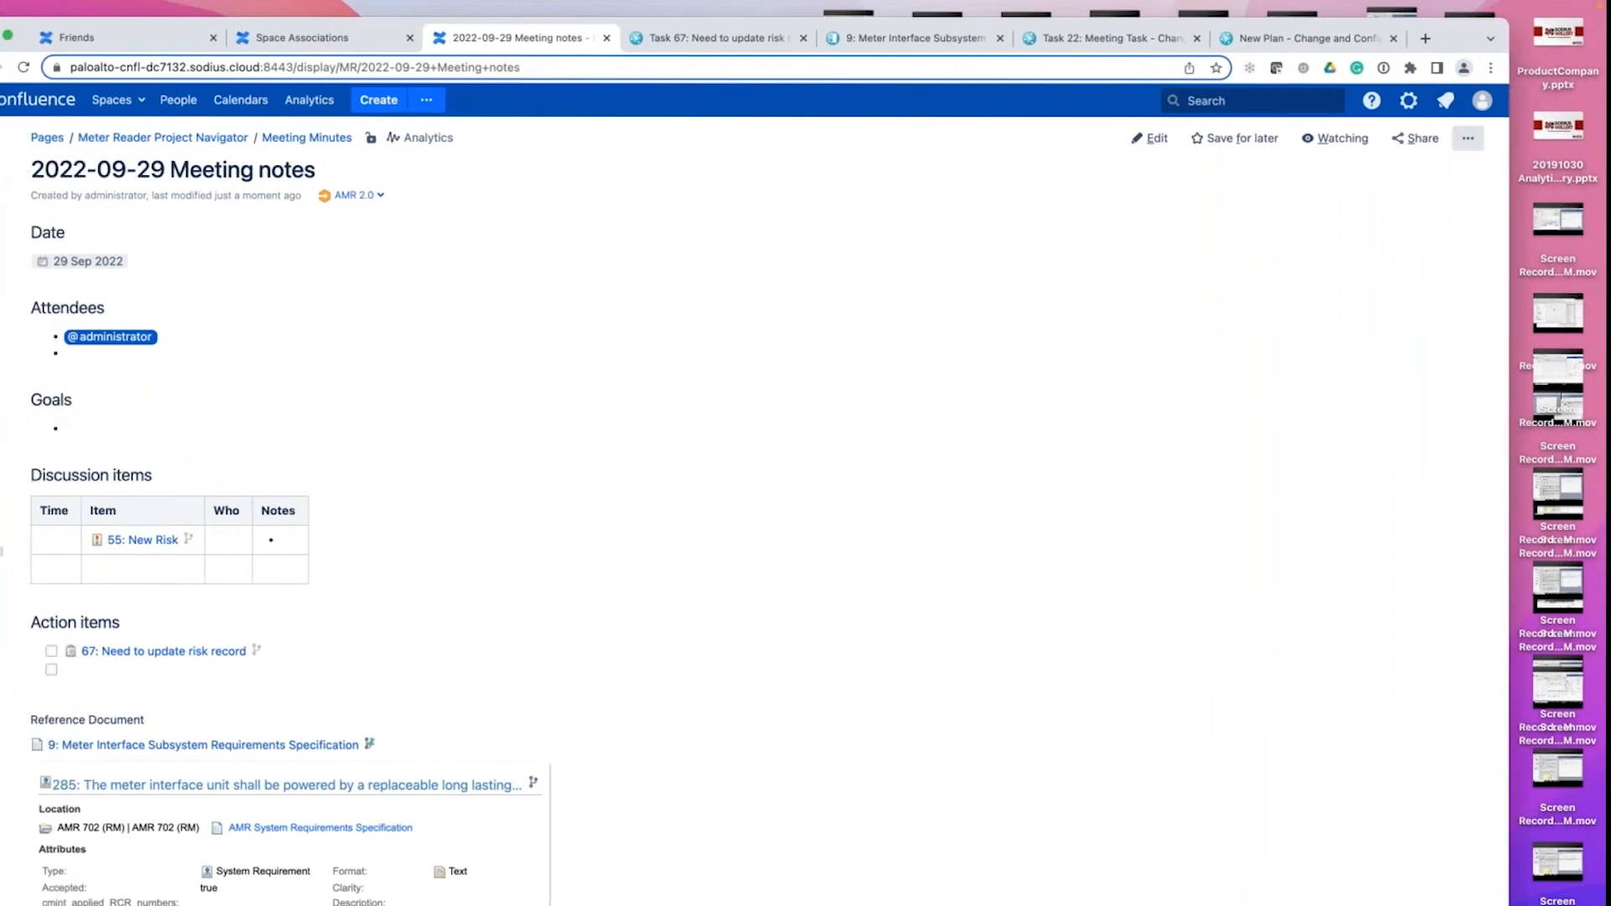
pyautogui.click(1467, 138)
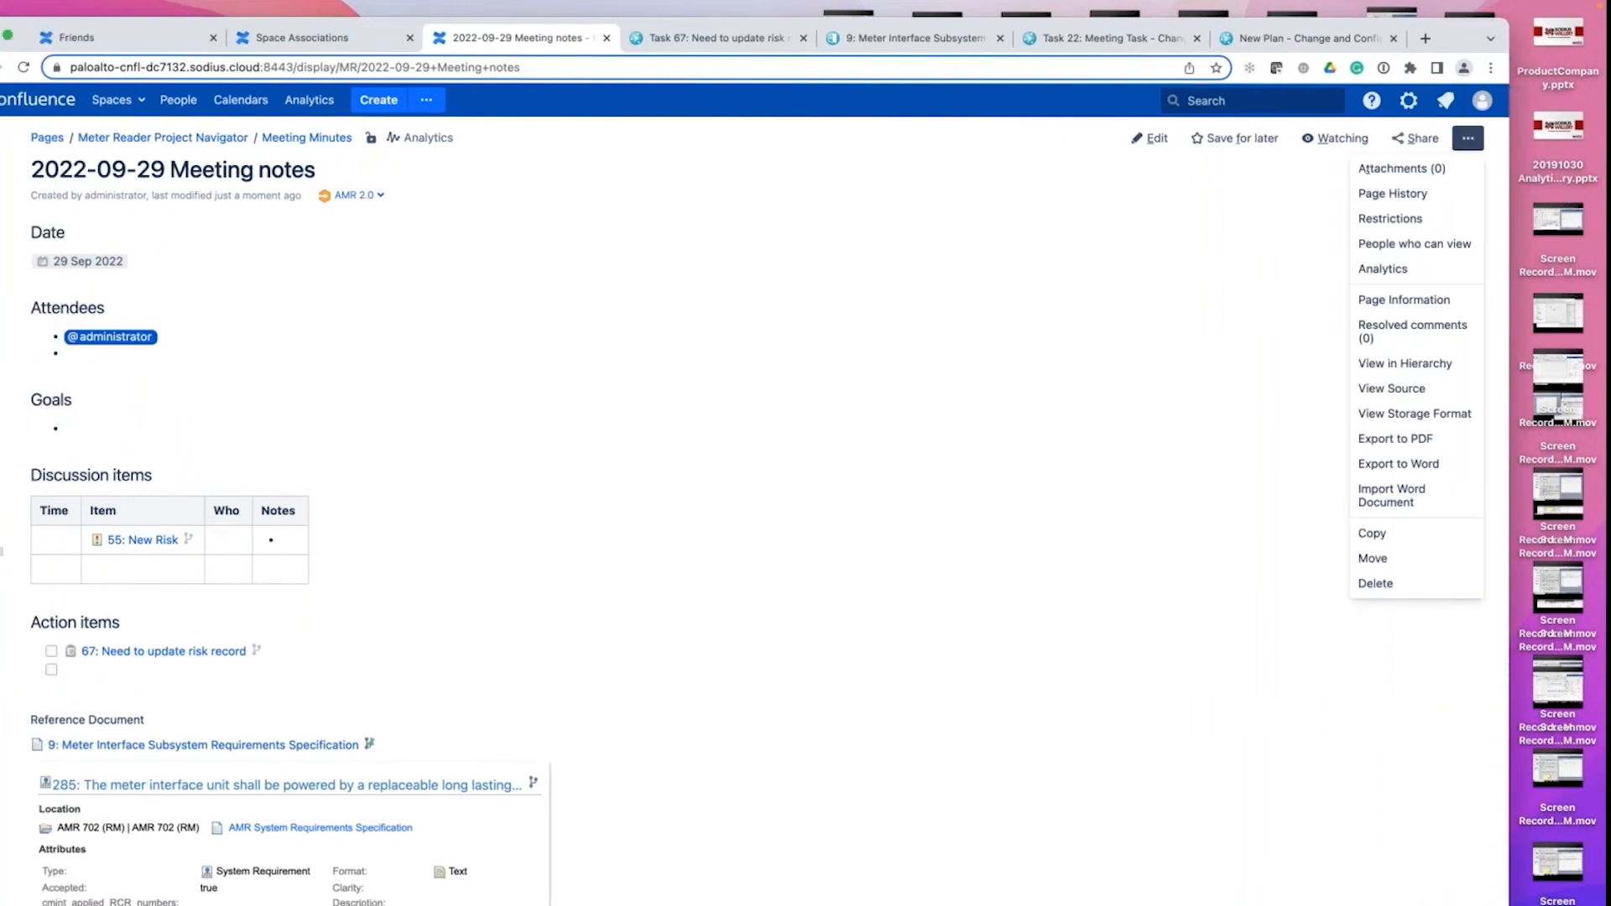
pyautogui.click(1427, 194)
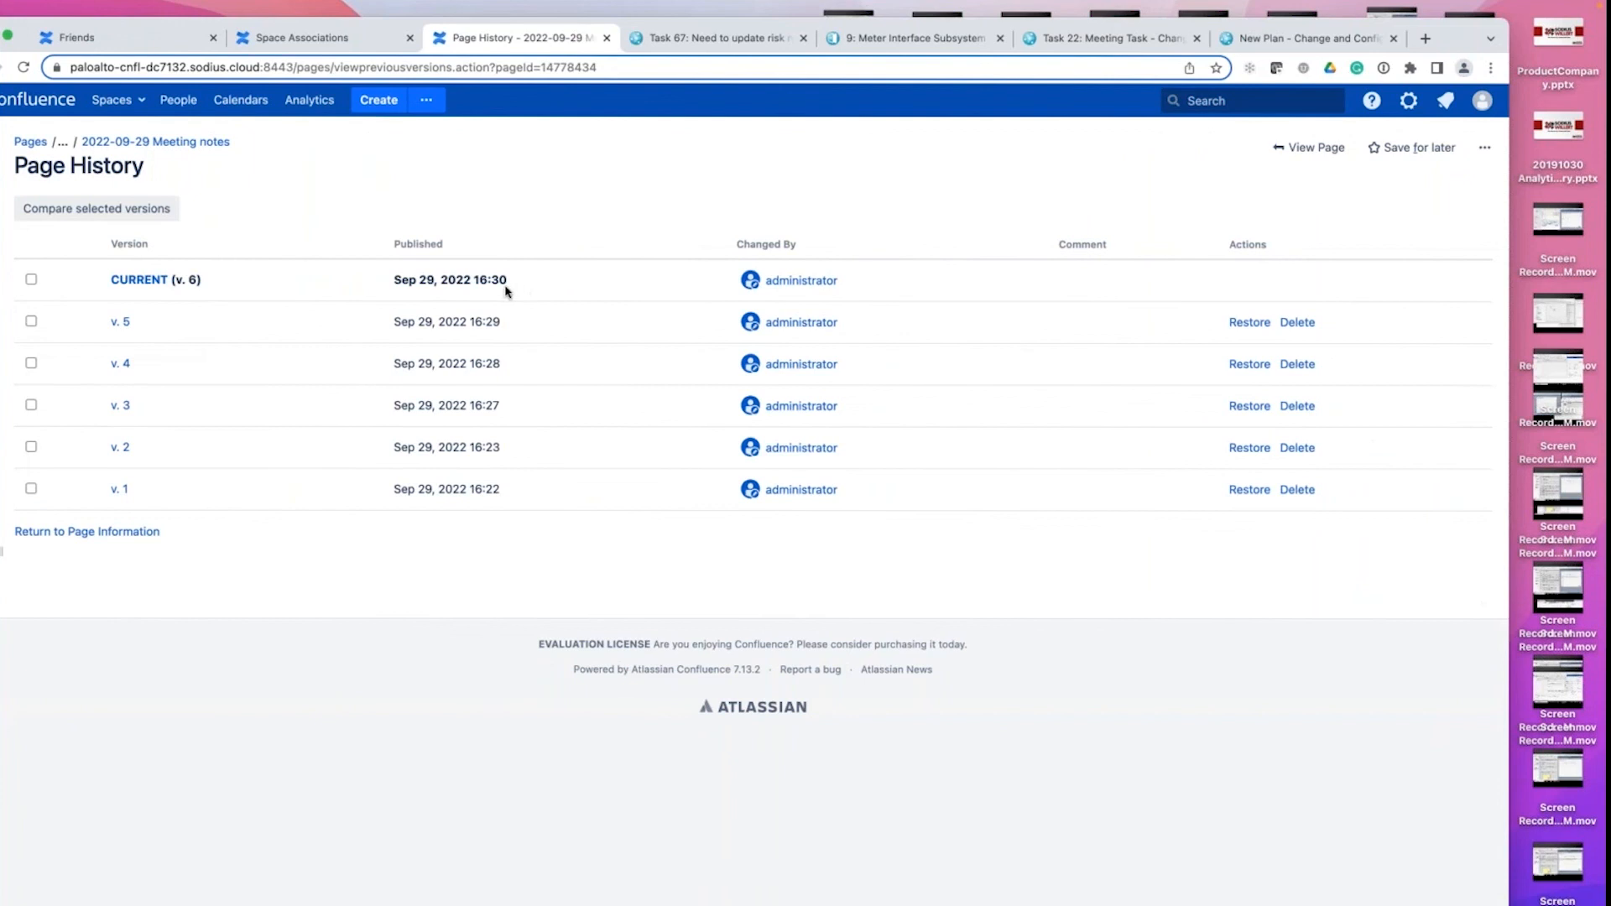
pyautogui.click(126, 367)
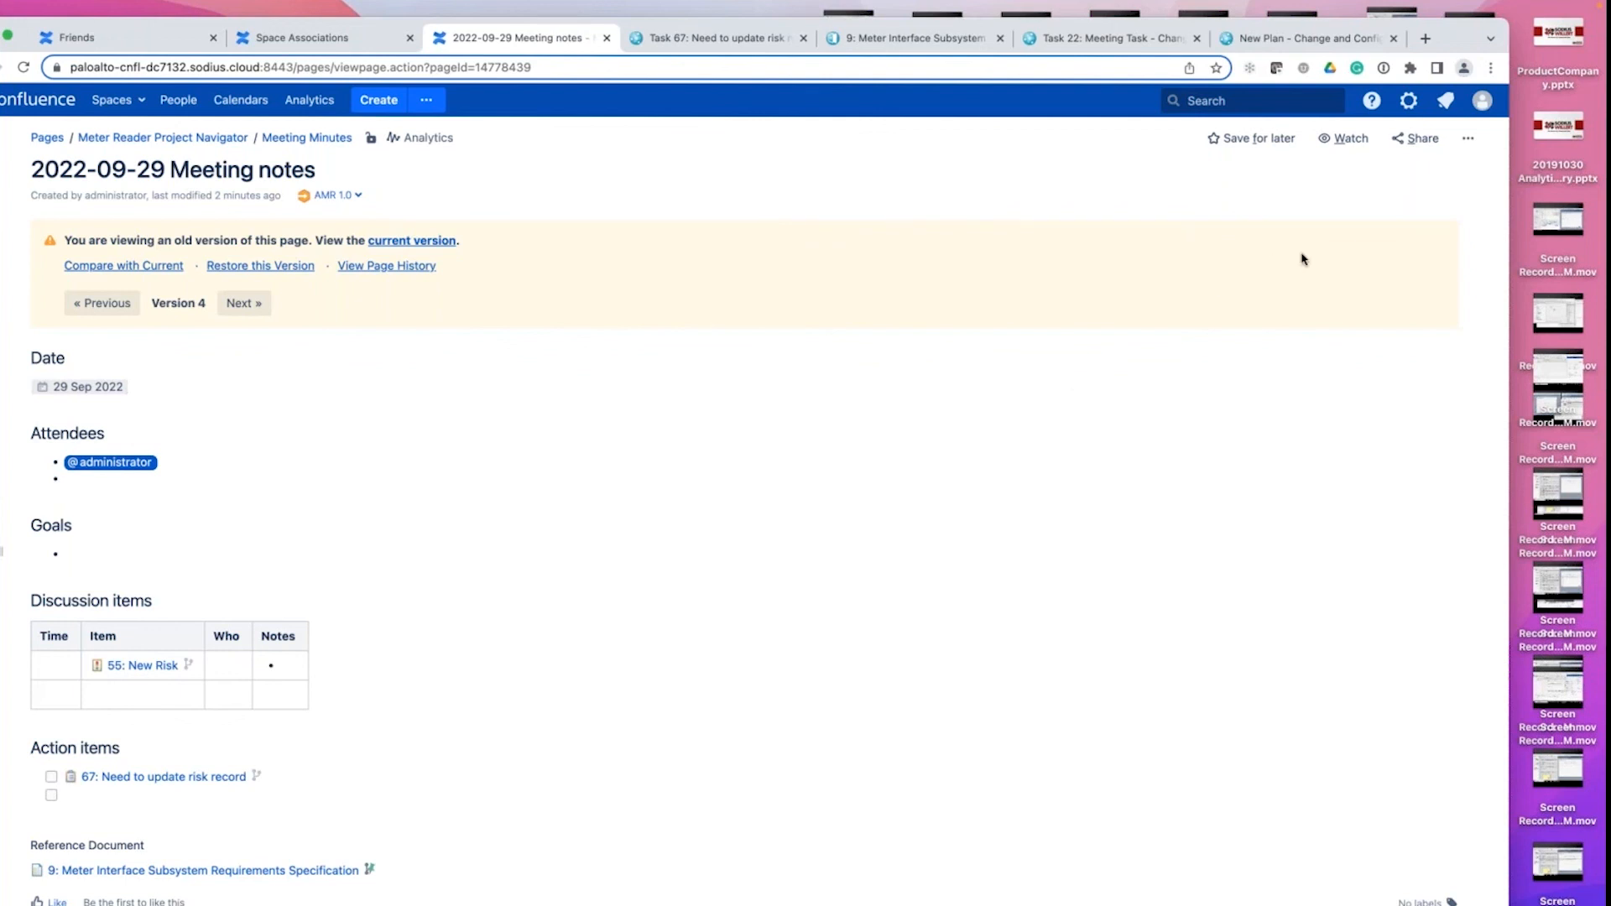
pyautogui.click(1475, 141)
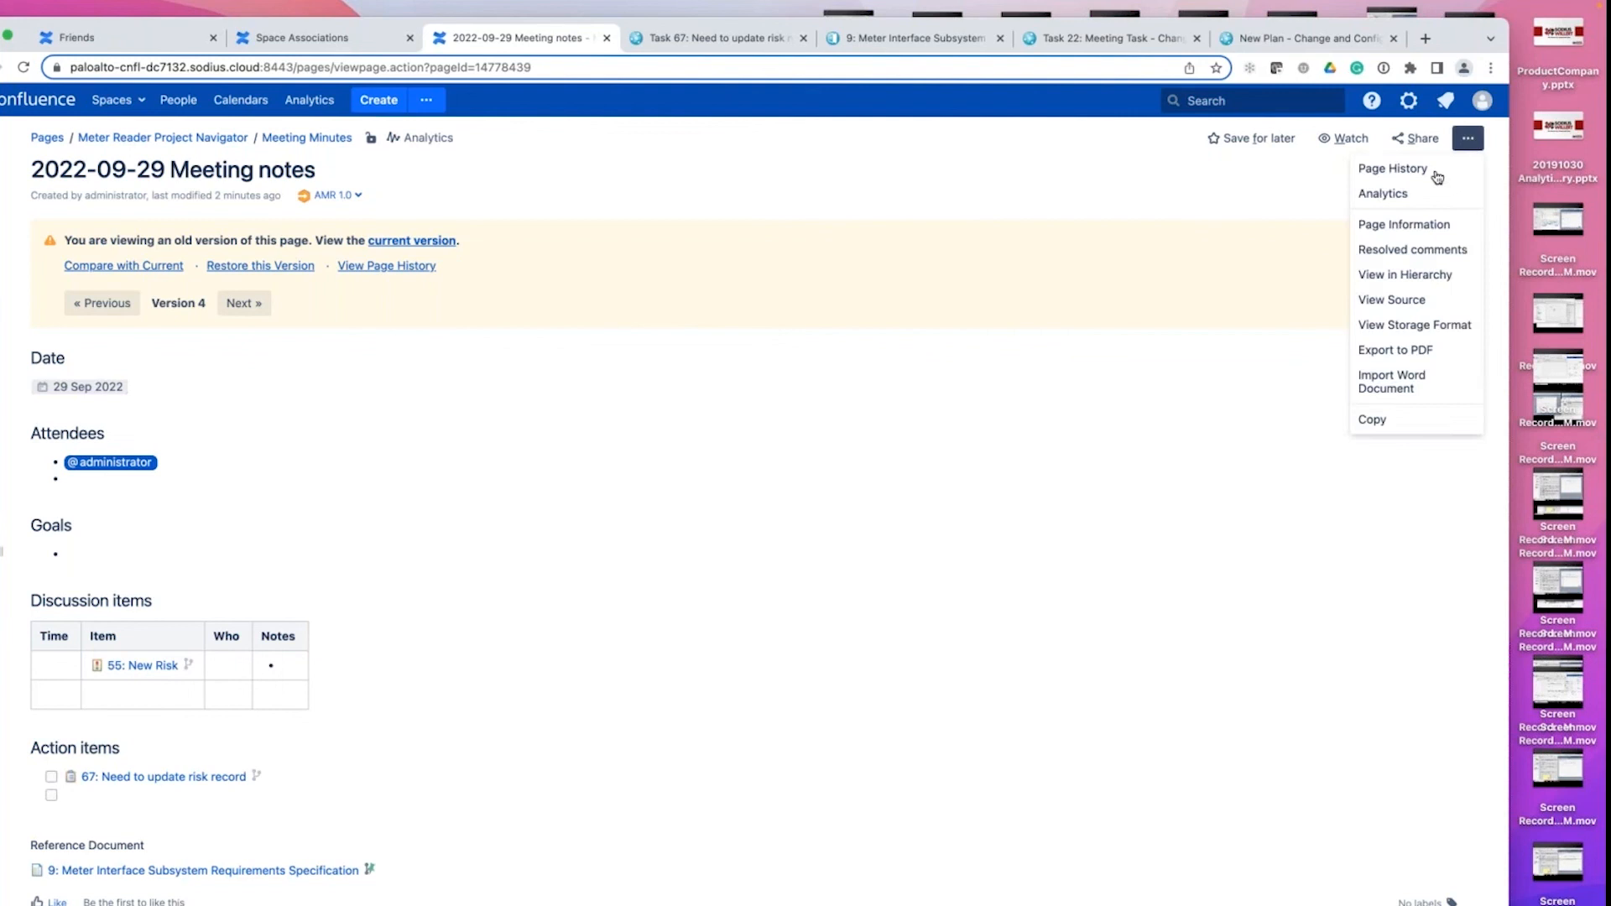
pyautogui.click(1275, 175)
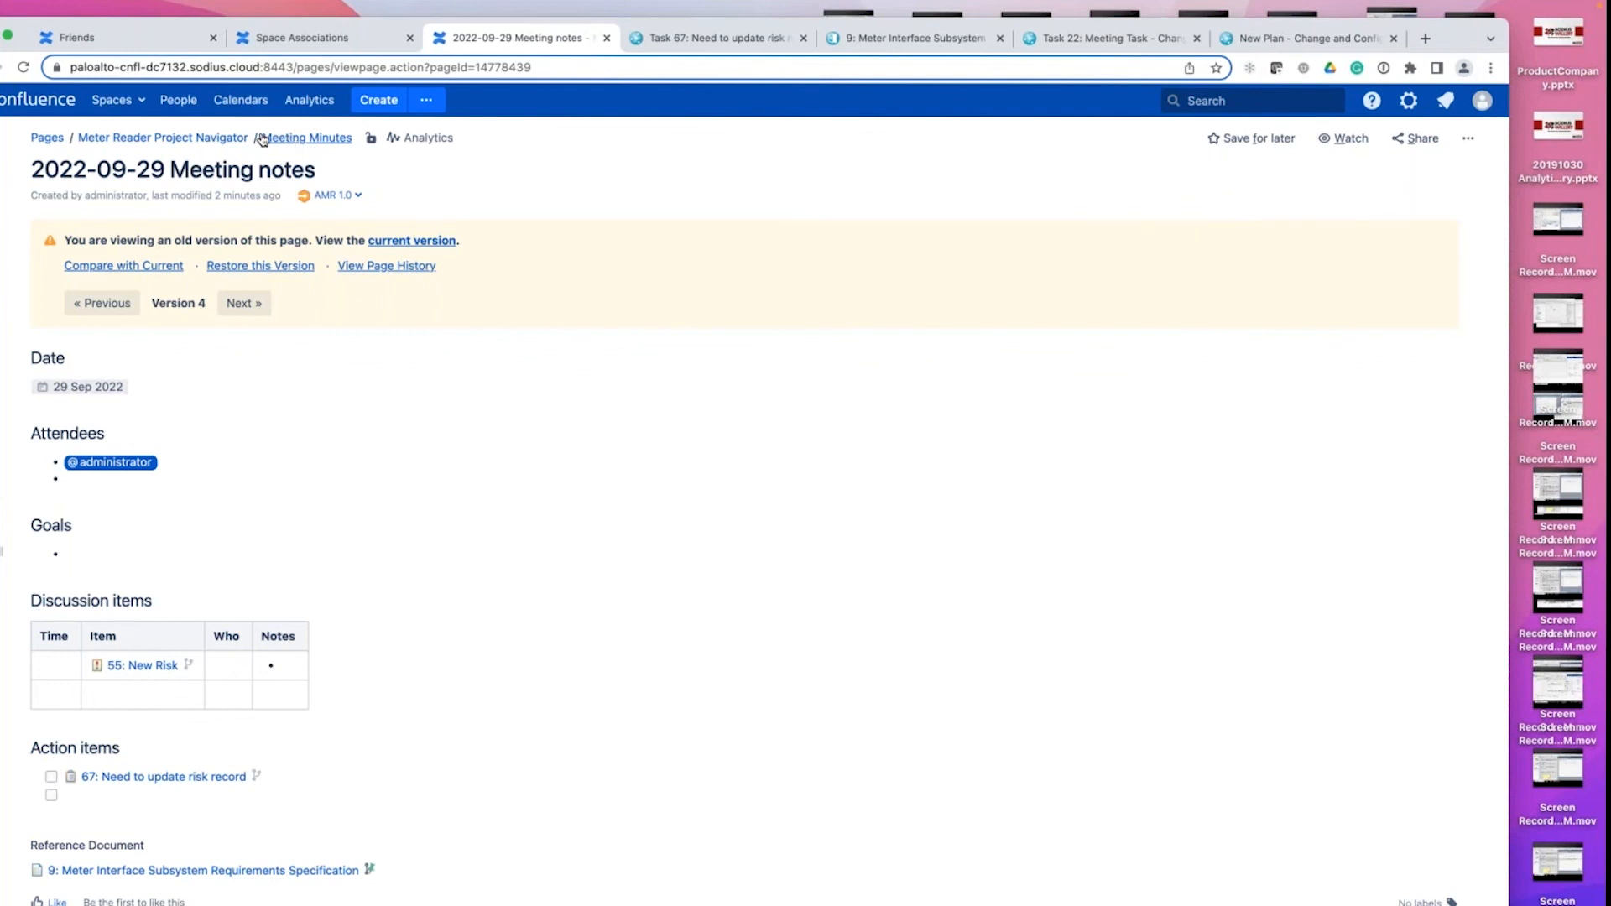
# - Open the Meter Reader Project Navigator page and review its modeling links, current release testing status and critical issues
pyautogui.click(204, 141)
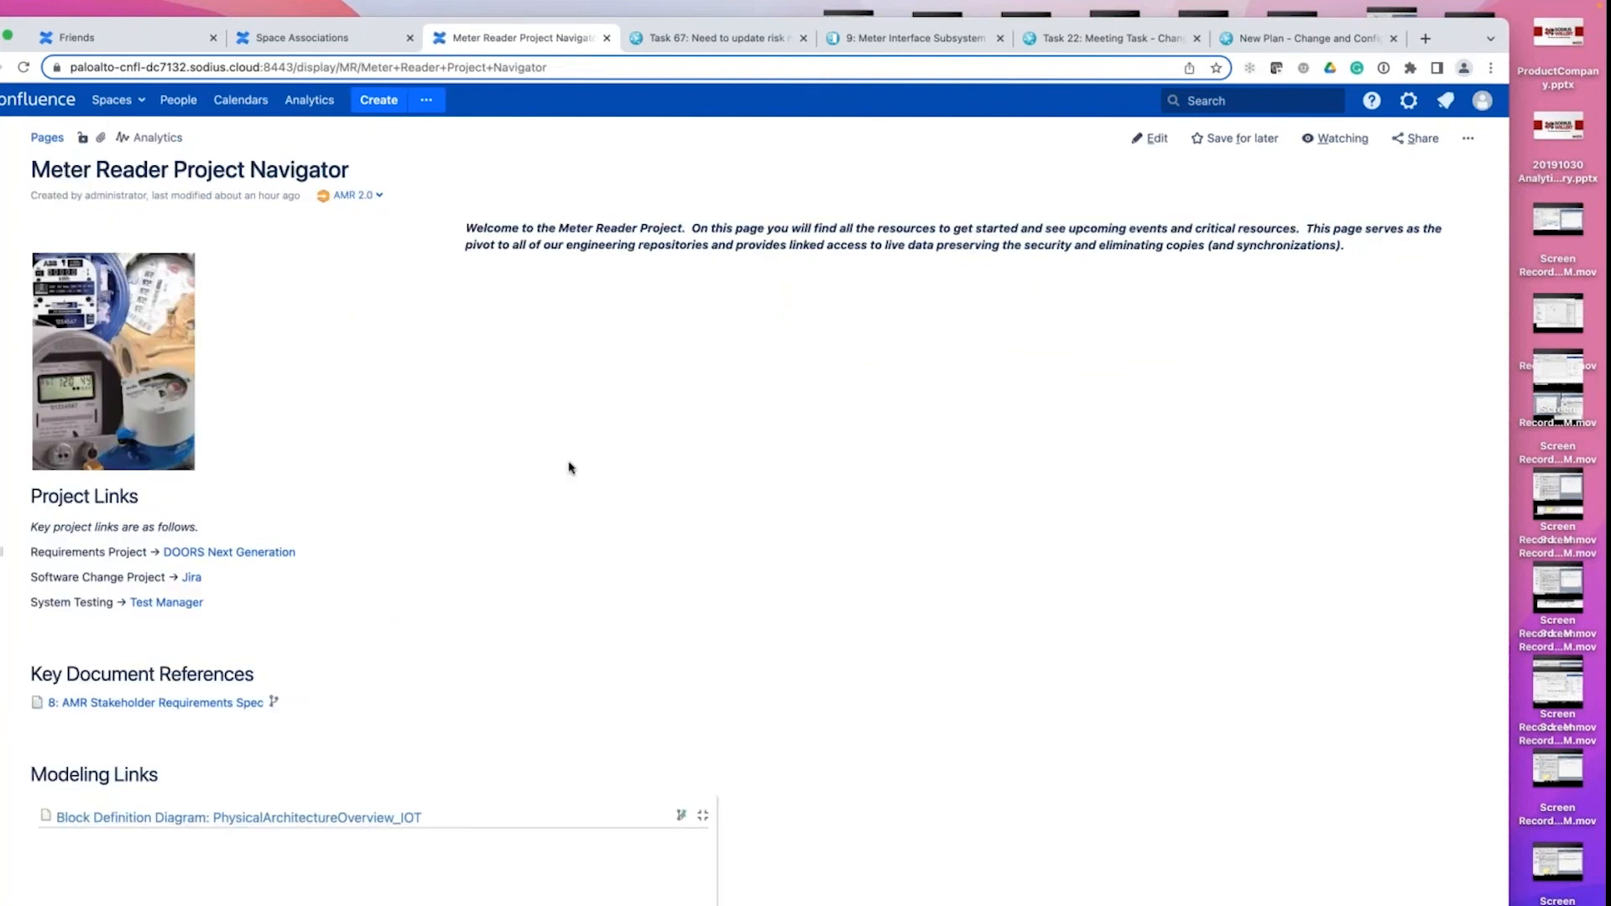
pyautogui.scroll(-3, 570, 467)
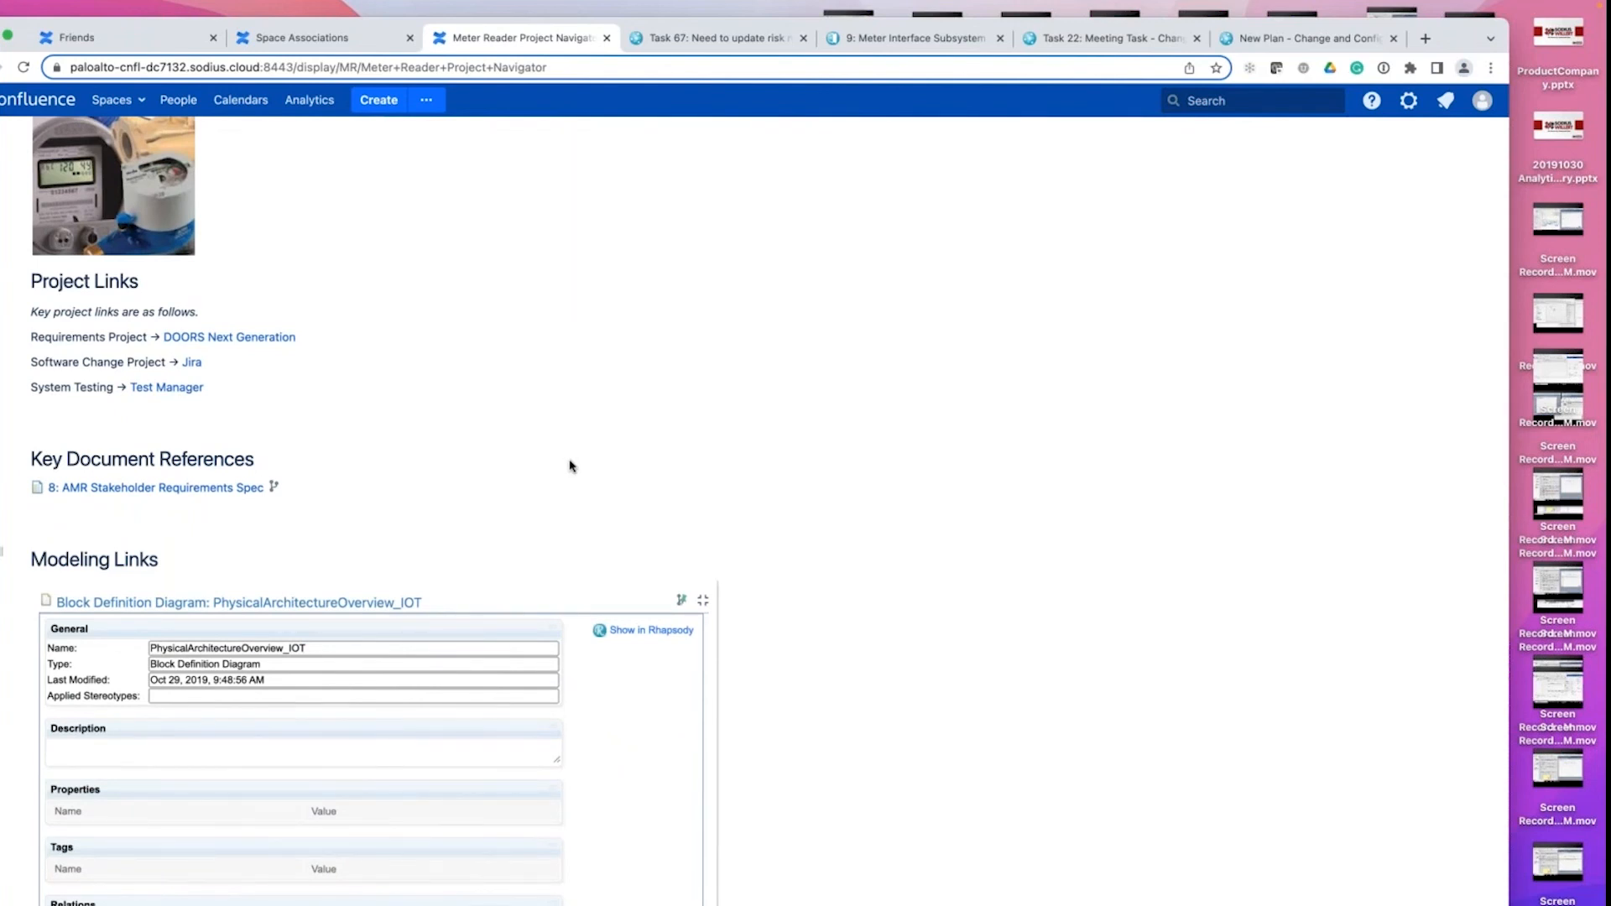
pyautogui.scroll(-5, 569, 468)
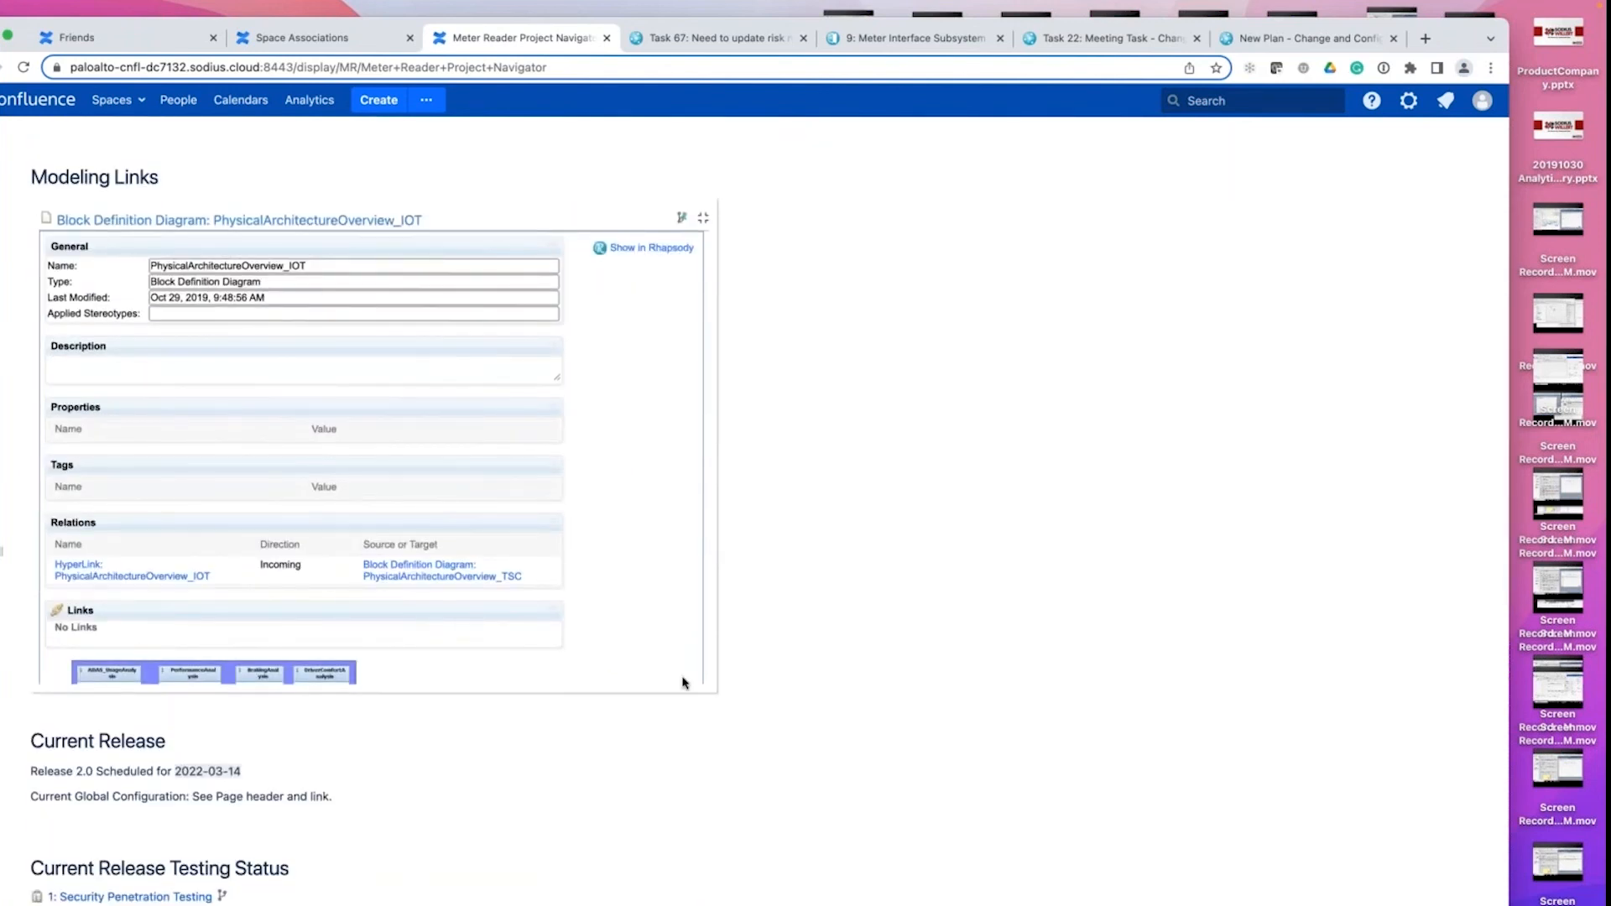
pyautogui.scroll(-5, 682, 682)
pyautogui.scroll(-4, 350, 833)
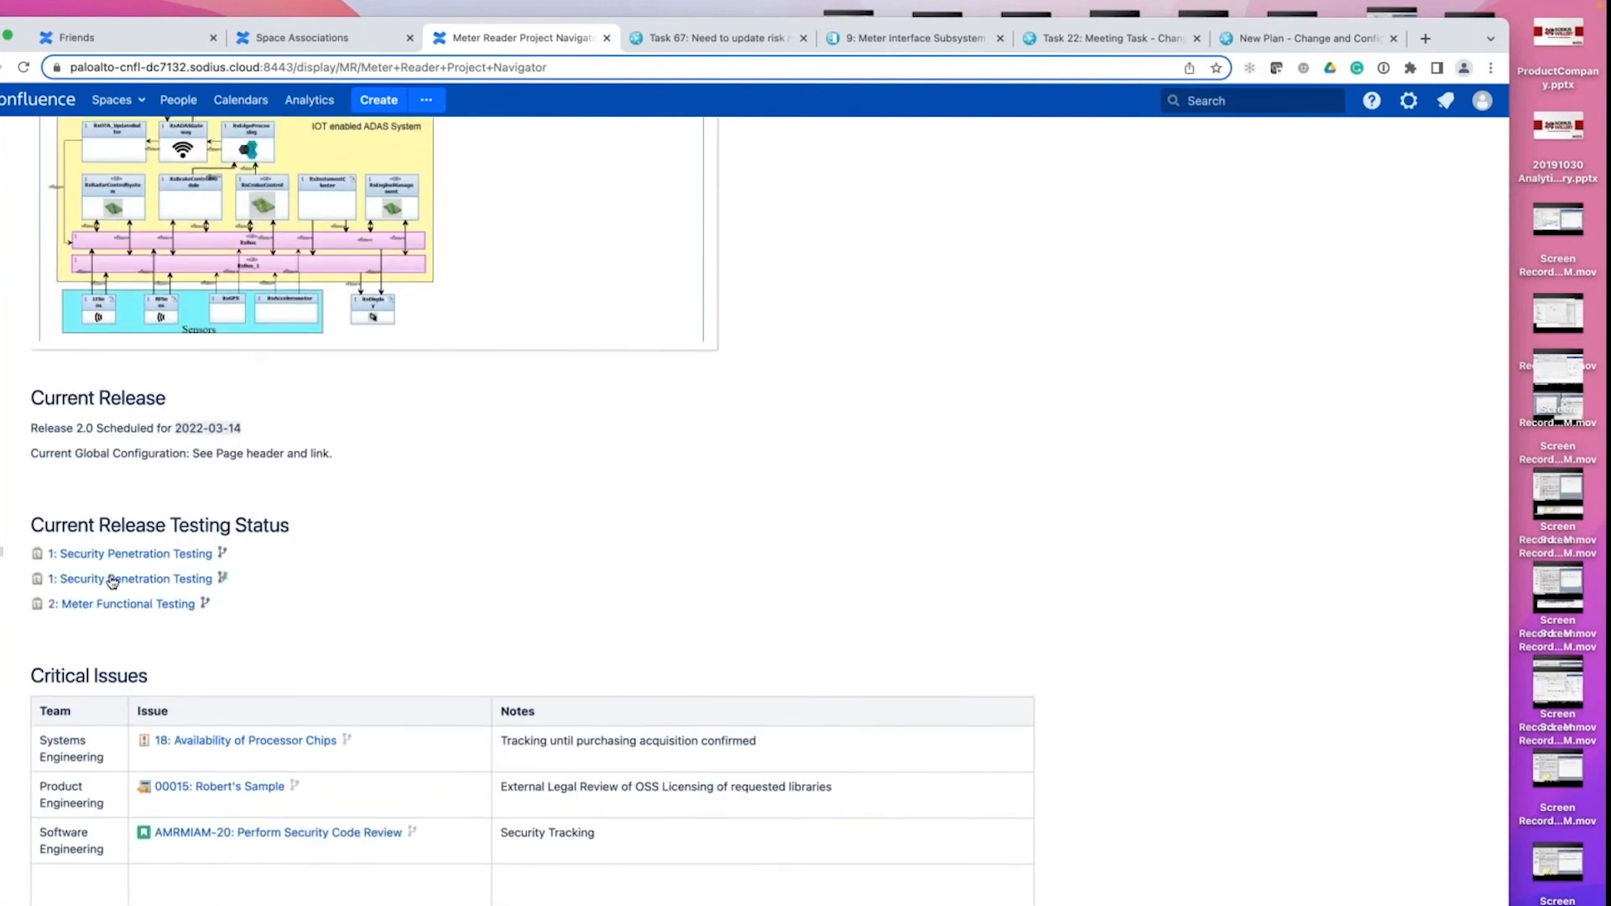
# - Preview the second Security Penetration Testing link under Current Release Testing Status, open its test plan, and return to the Meter Reader Project Navigator page
pyautogui.moveTo(113, 583)
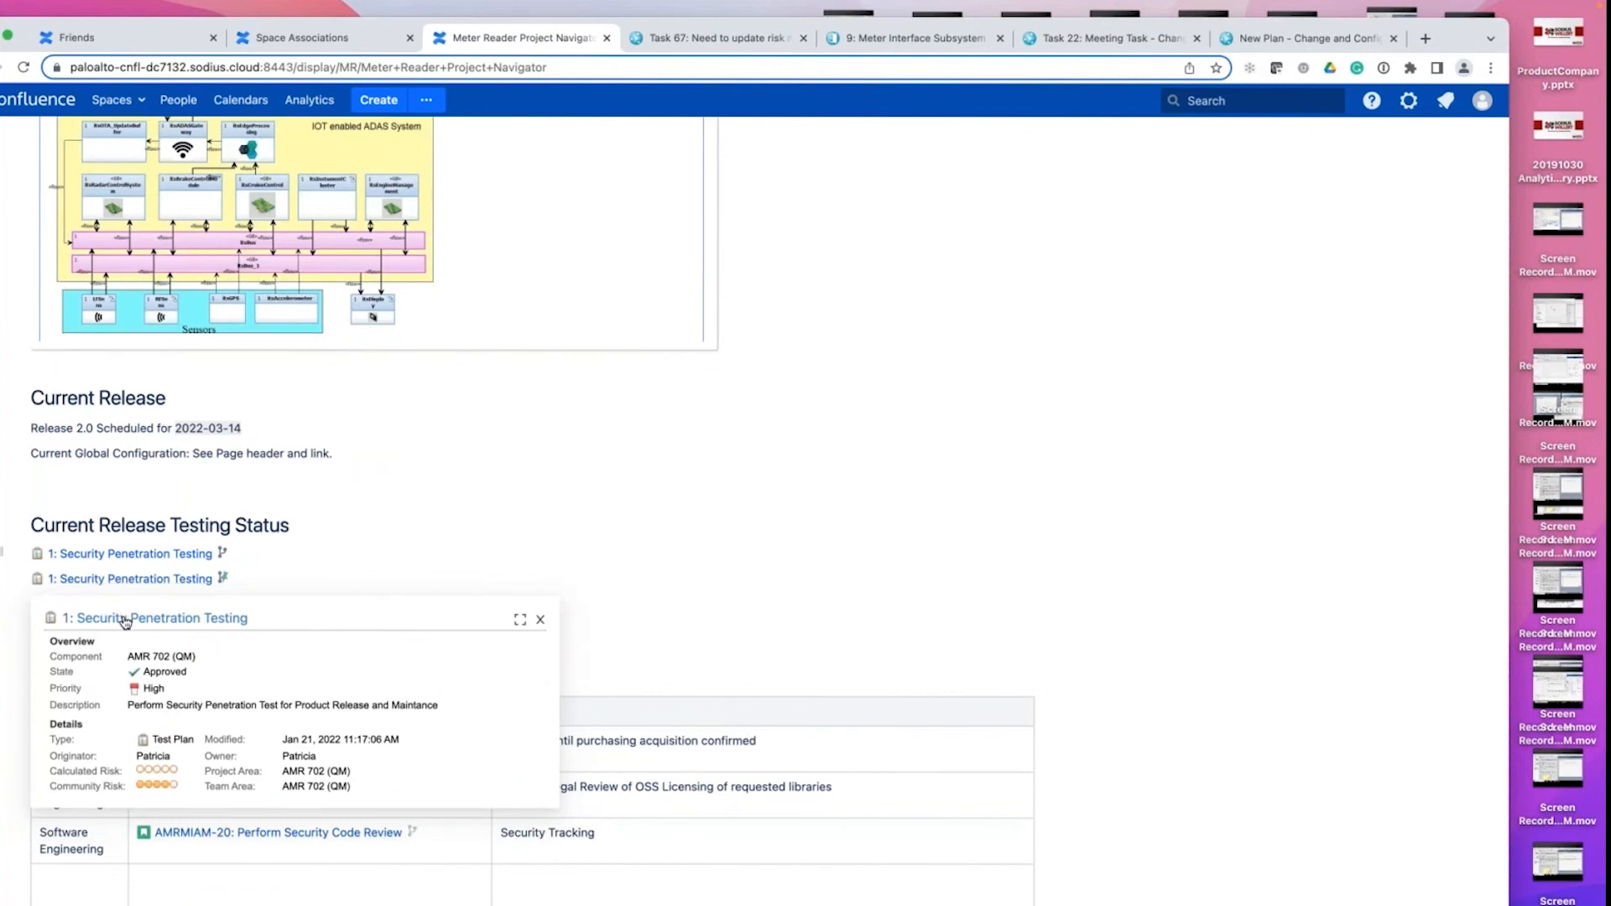
pyautogui.click(124, 622)
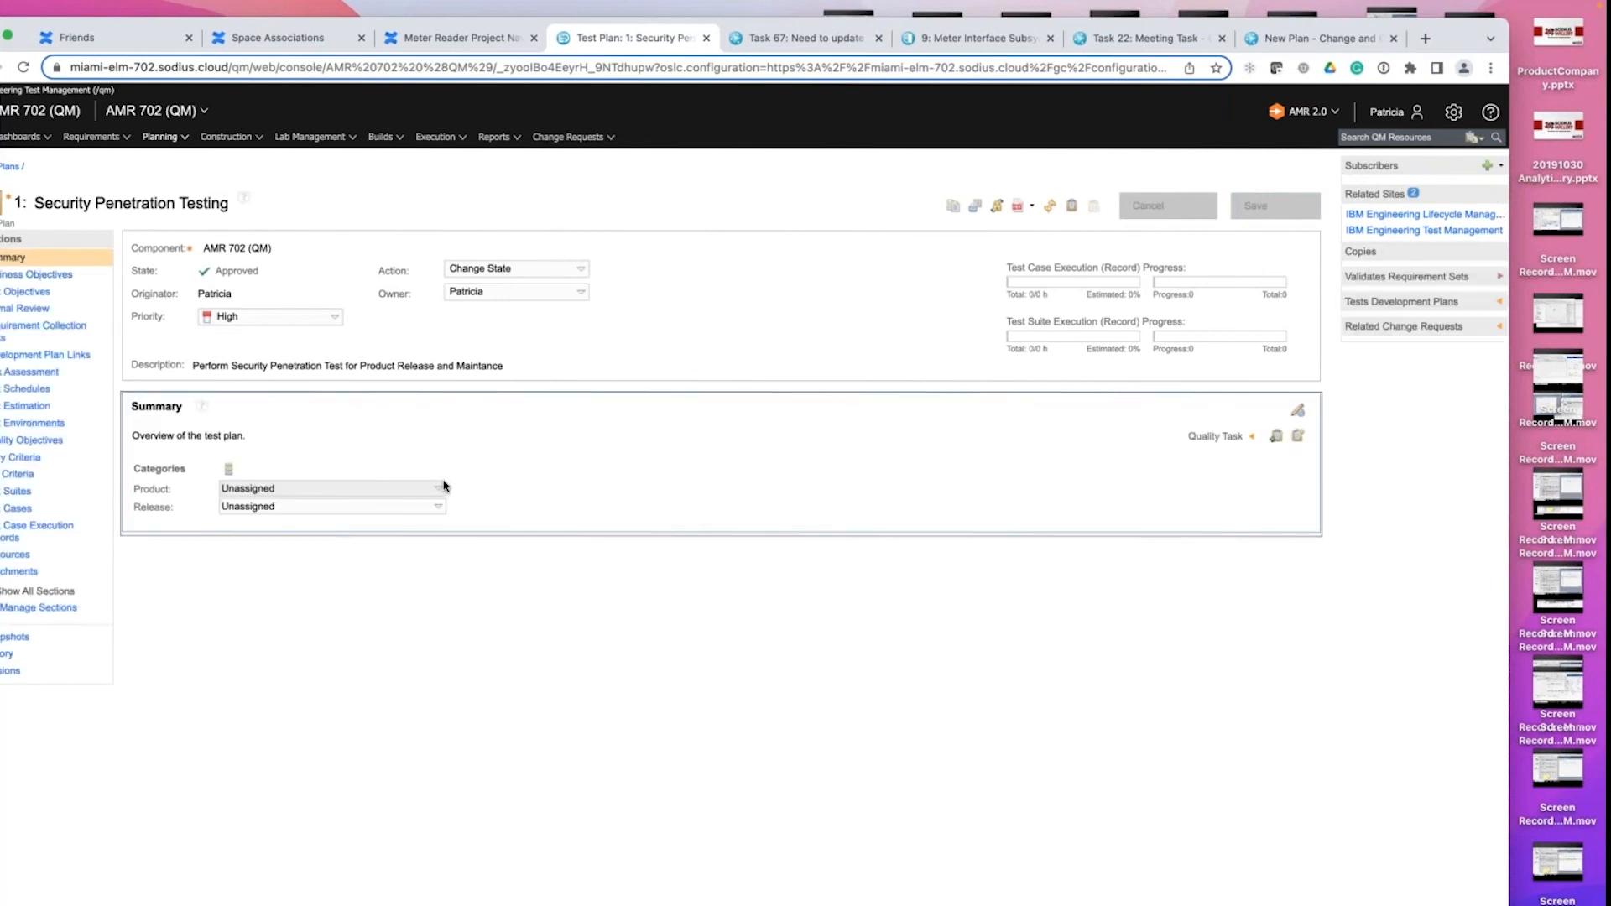
pyautogui.click(458, 38)
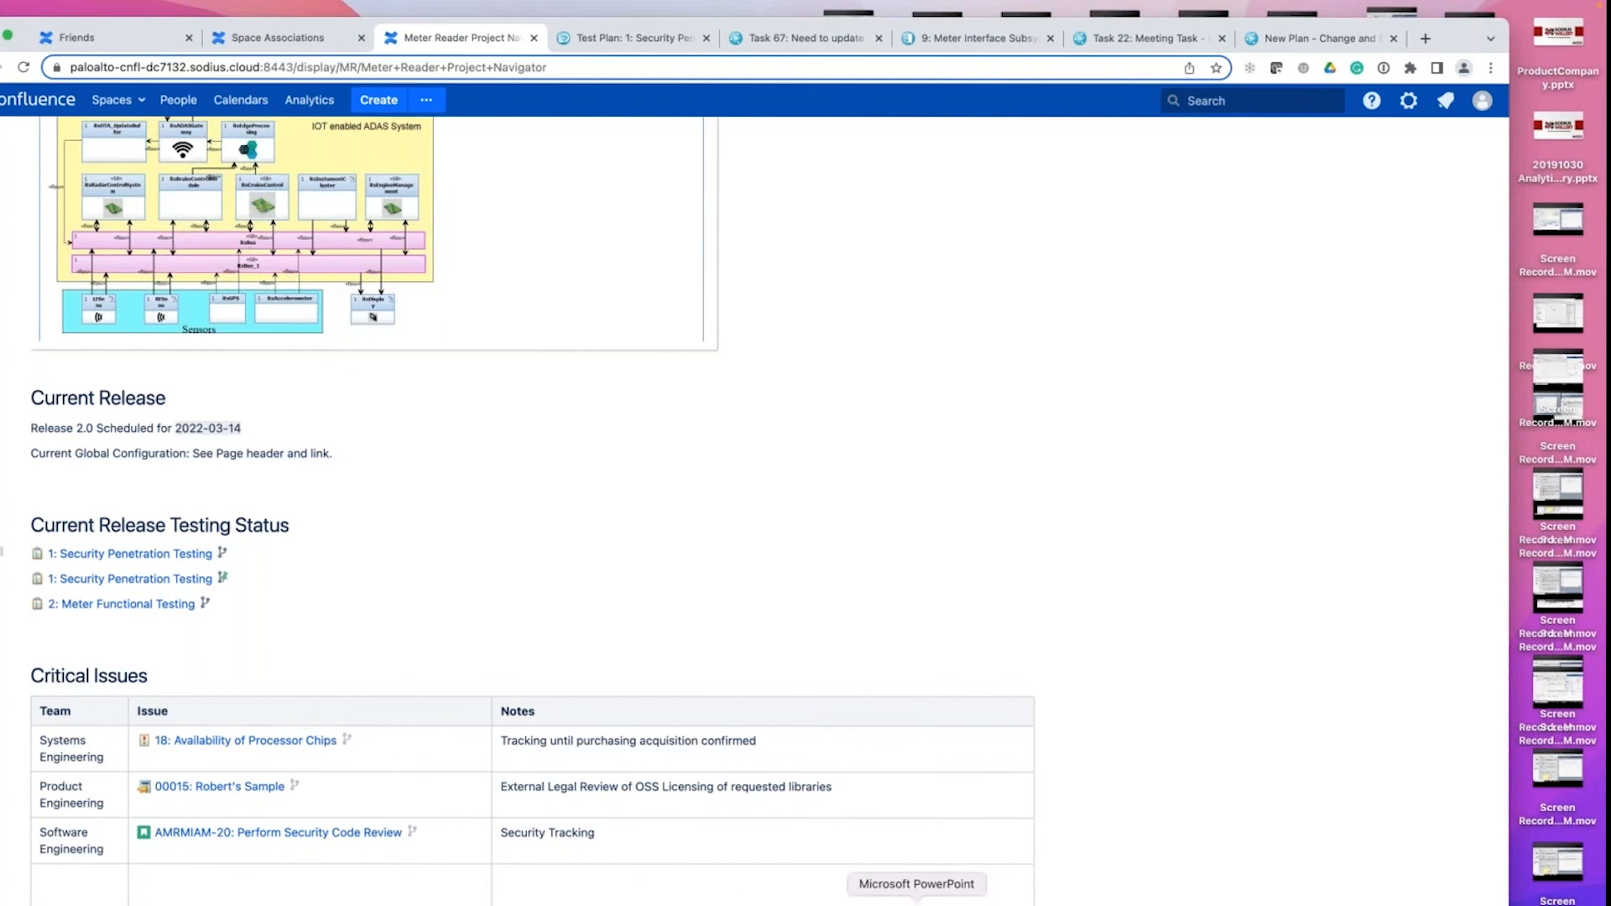
# - Switch to the OSLC Connect for Confluence webinar presentation in PowerPoint, start the slide show from slide 13 and advance to the following slide
pyautogui.click(917, 902)
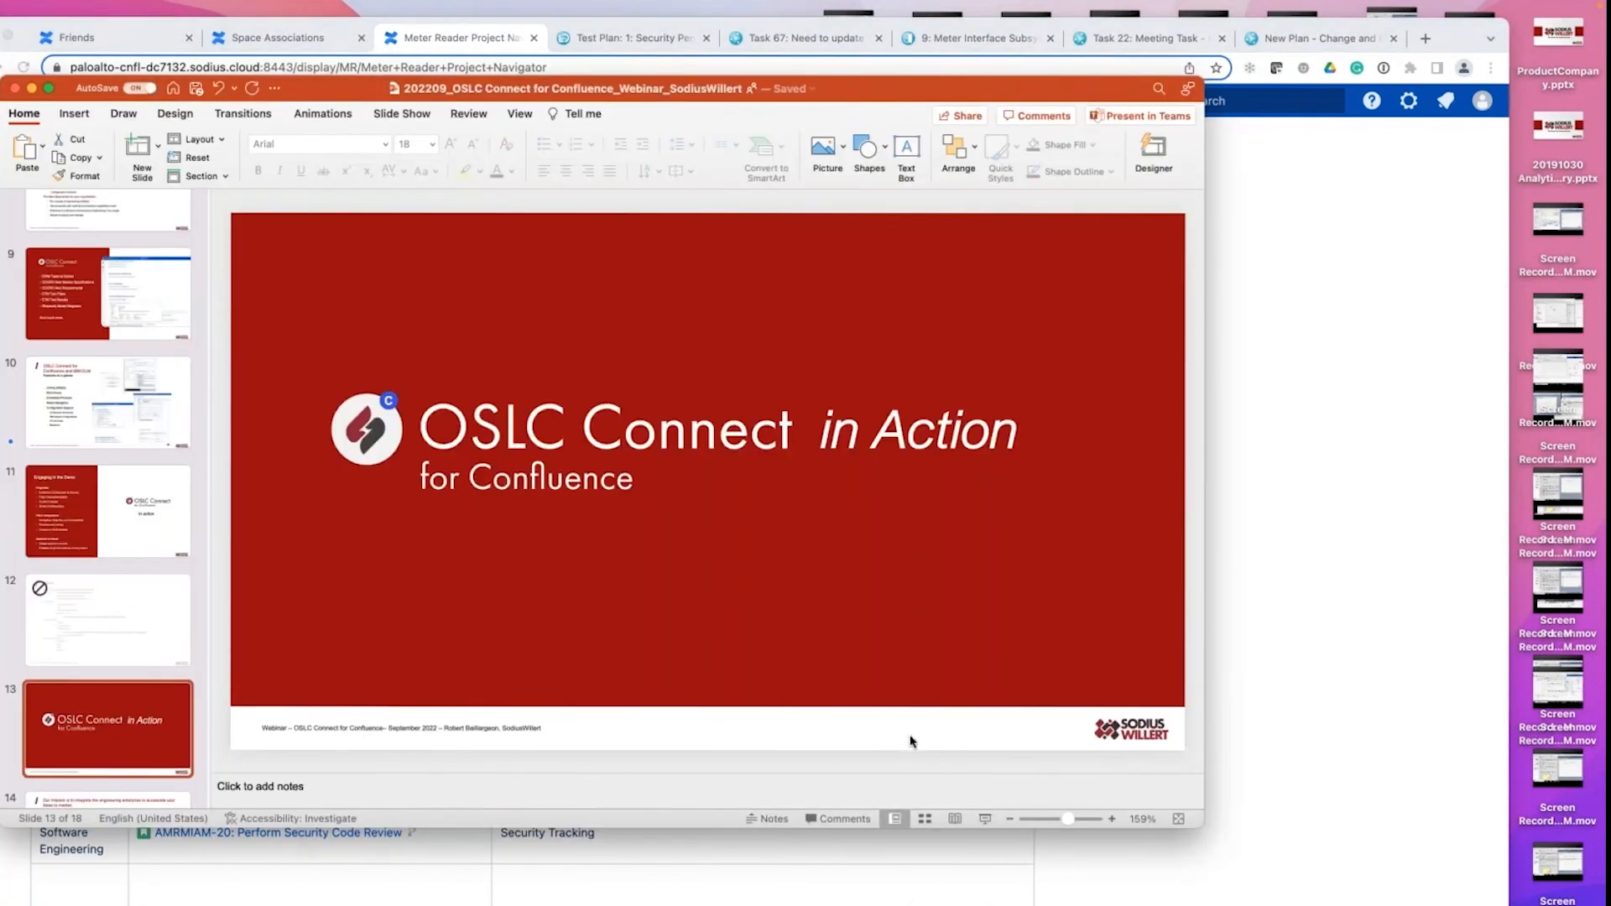
pyautogui.click(983, 818)
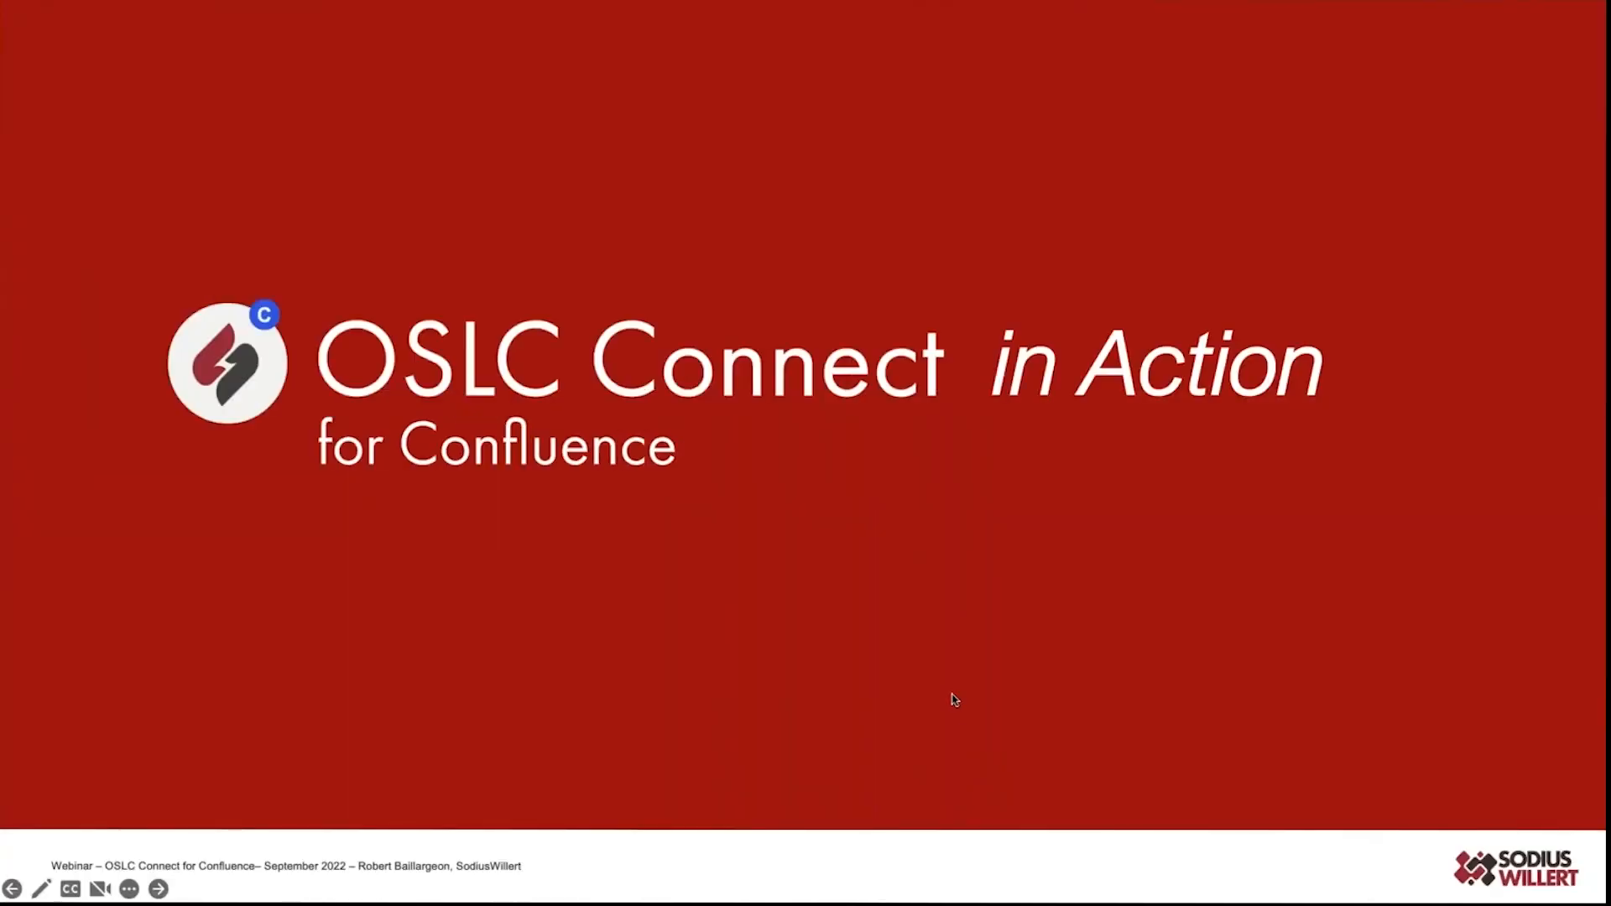
pyautogui.click(954, 699)
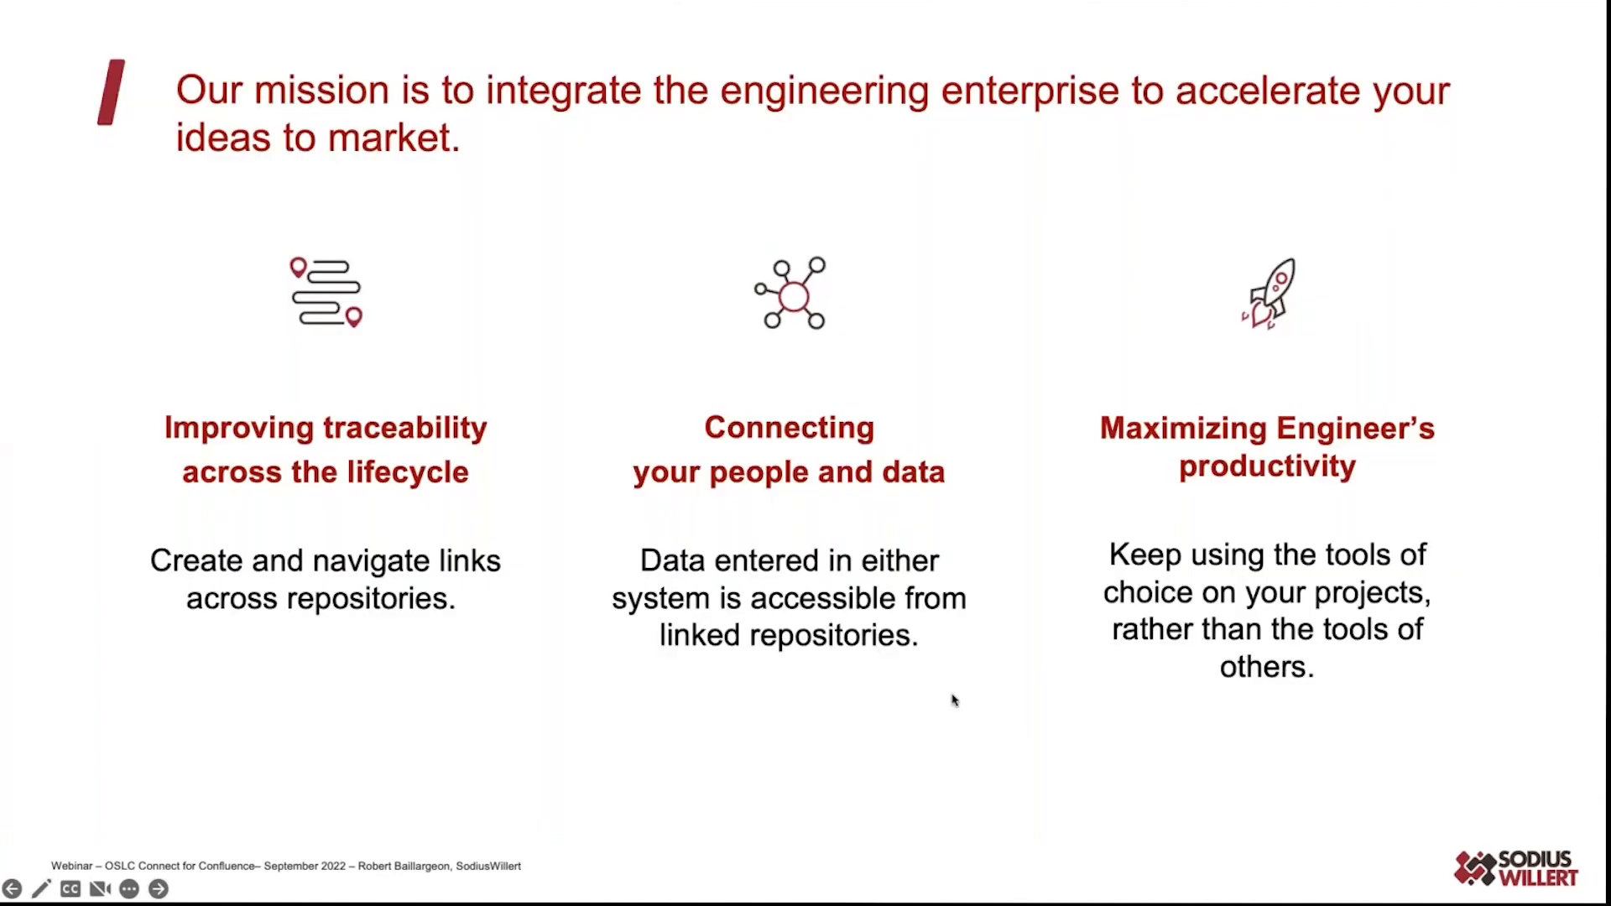